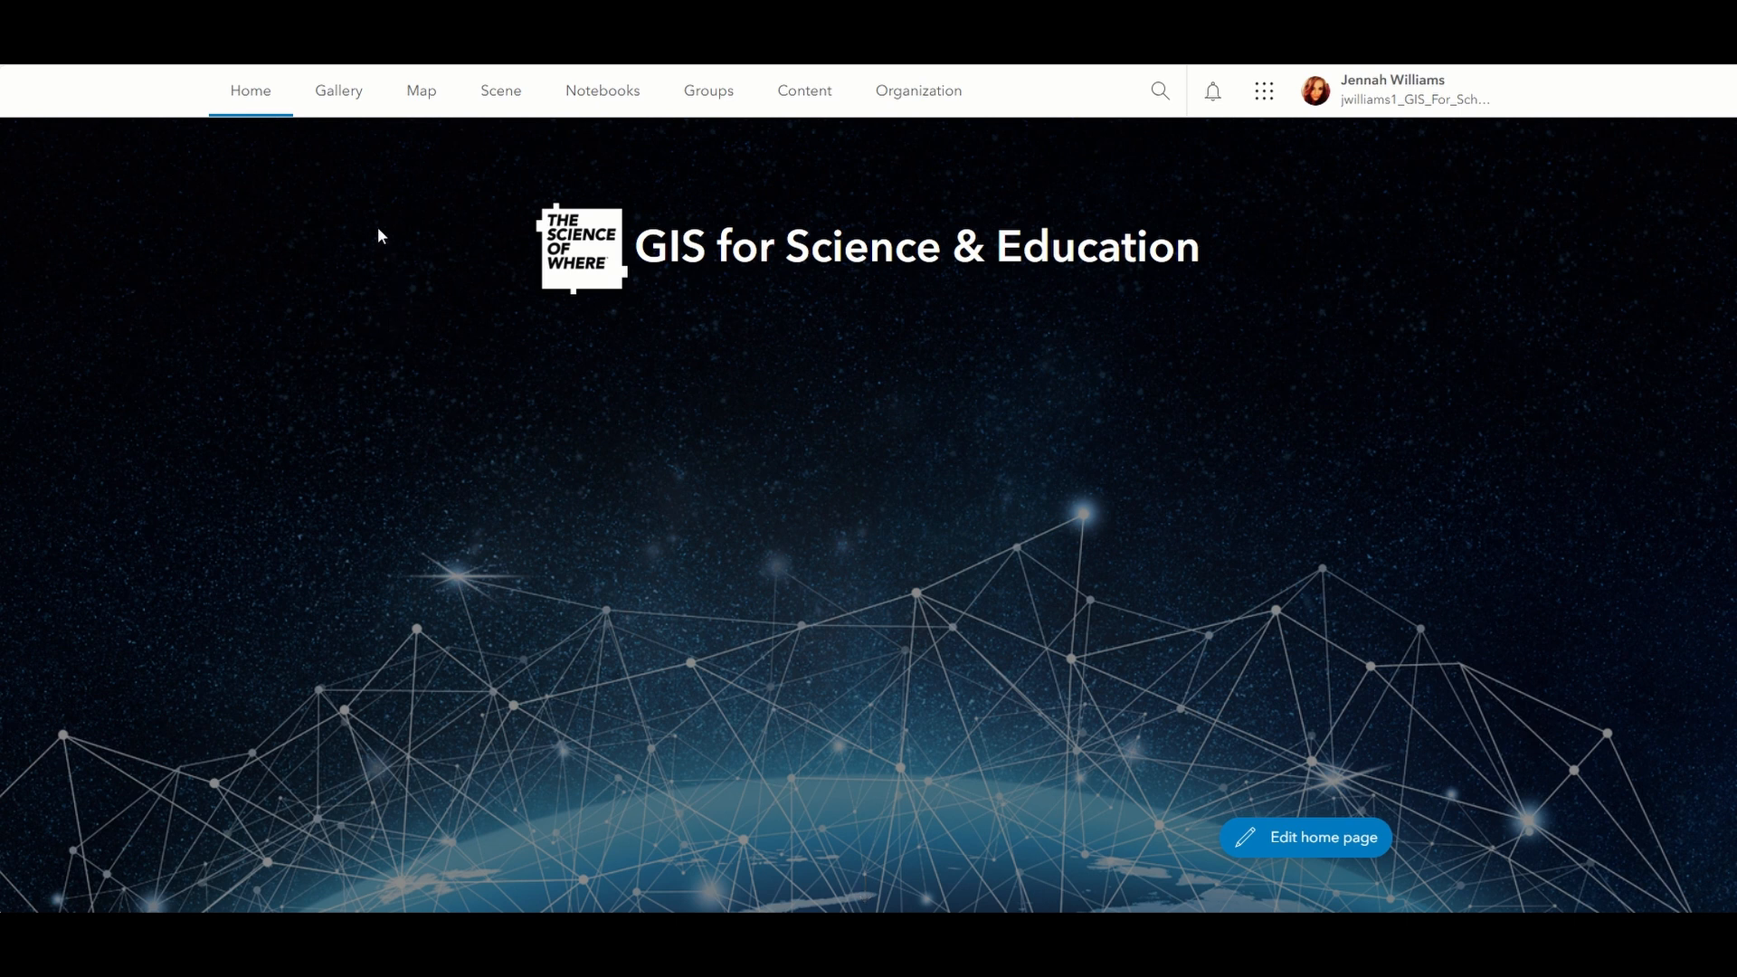
- Start a new empty feature layer item from the content page, choosing to define your own layer
click(790, 102)
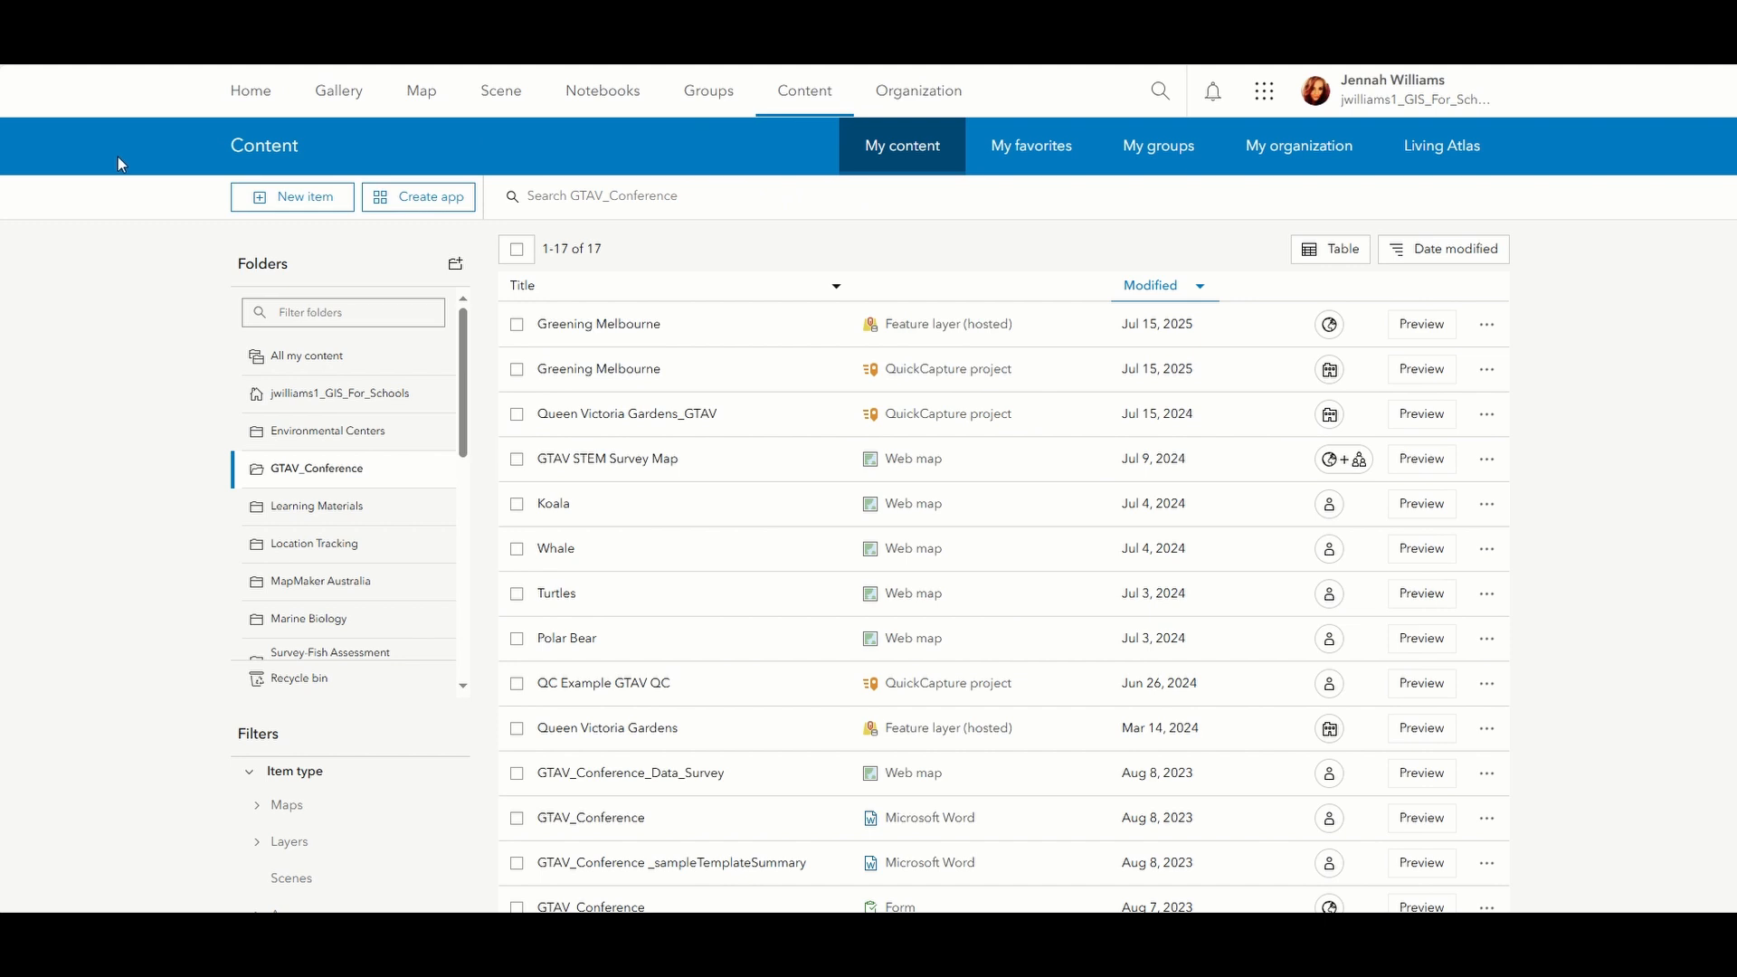
click(314, 203)
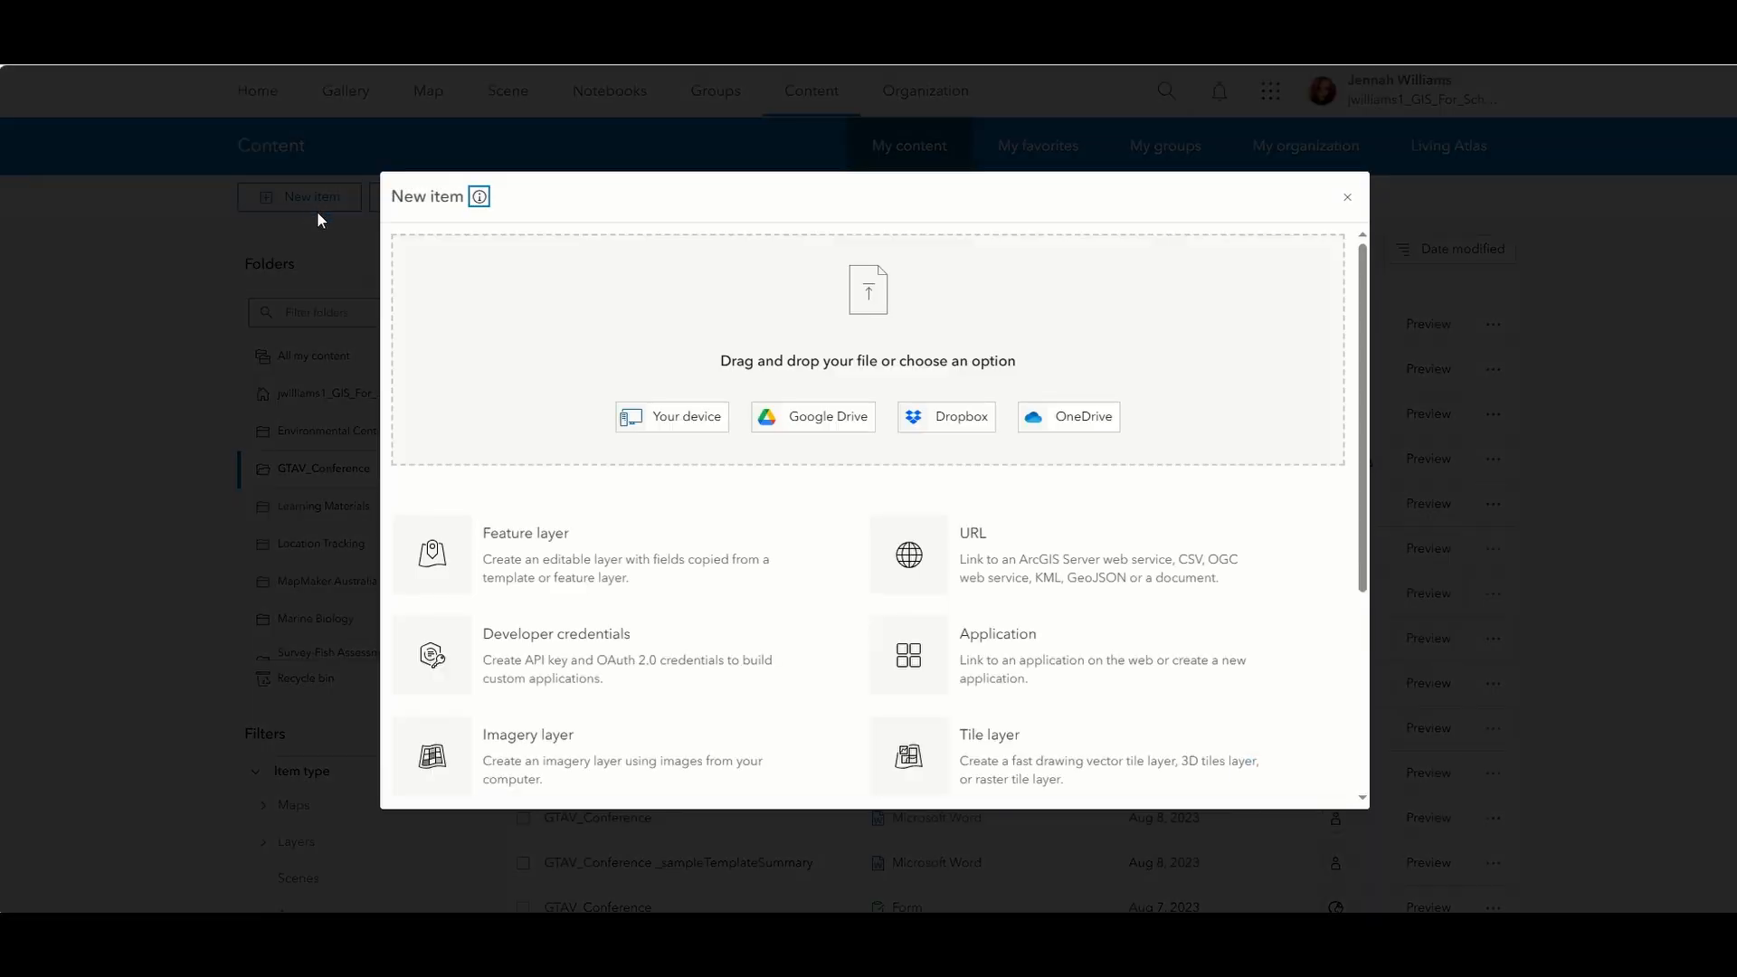
click(559, 556)
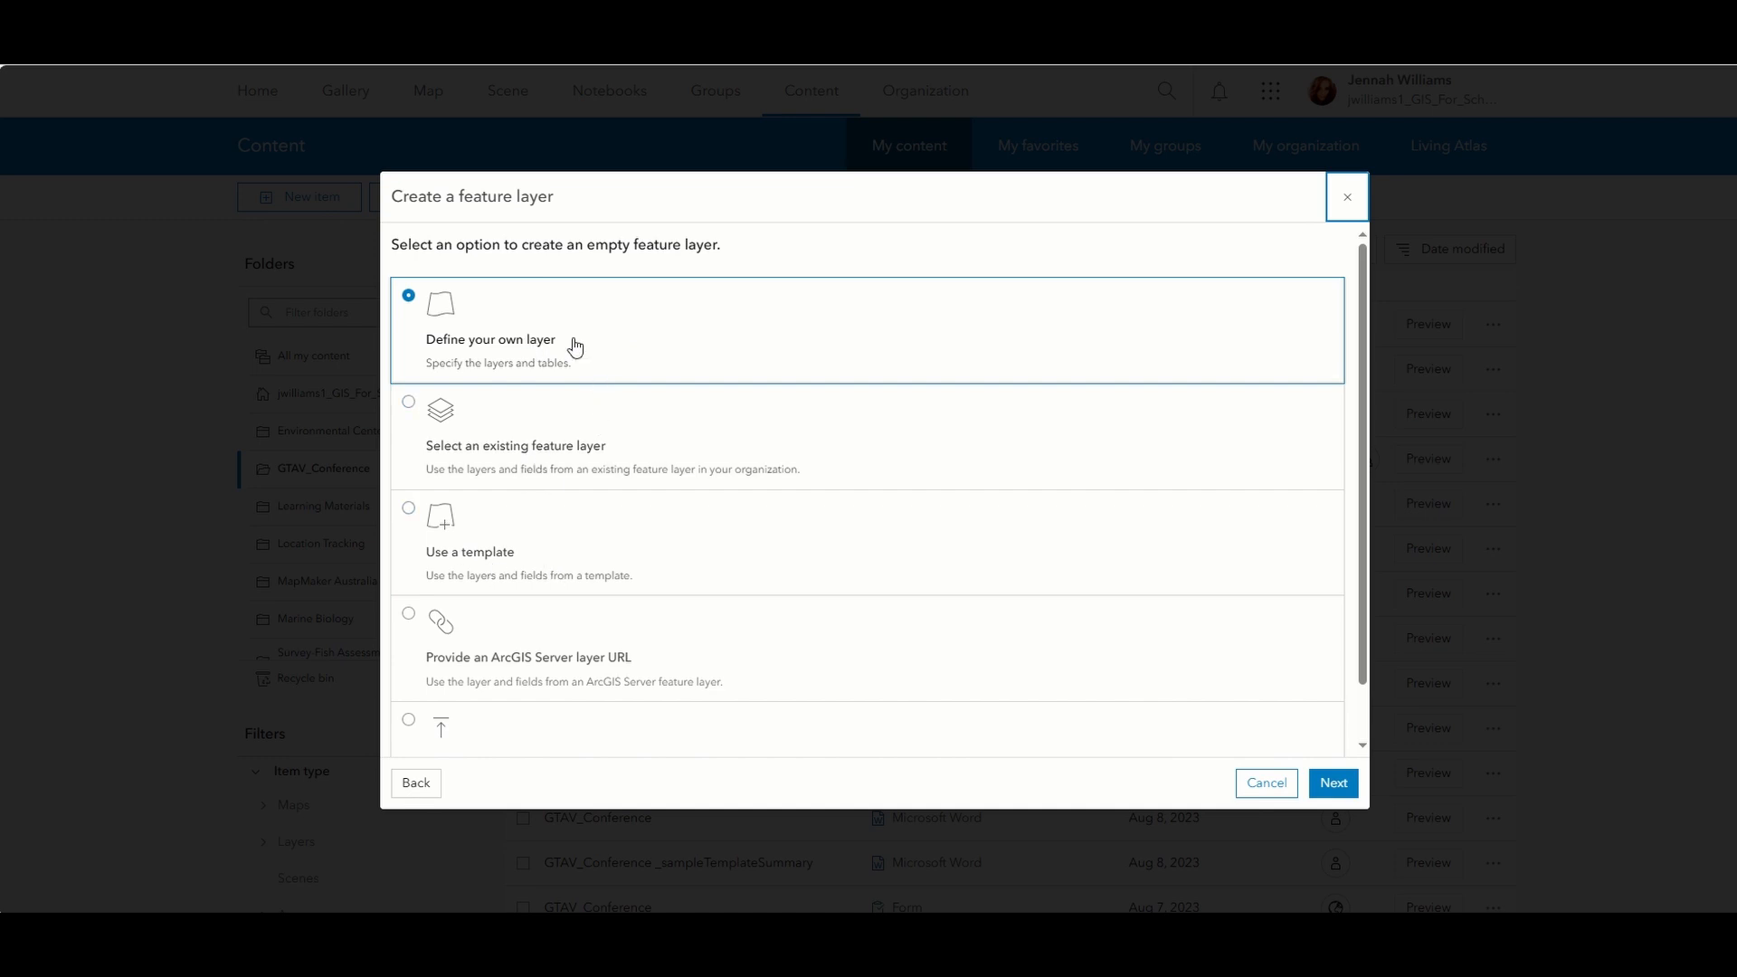
click(1341, 793)
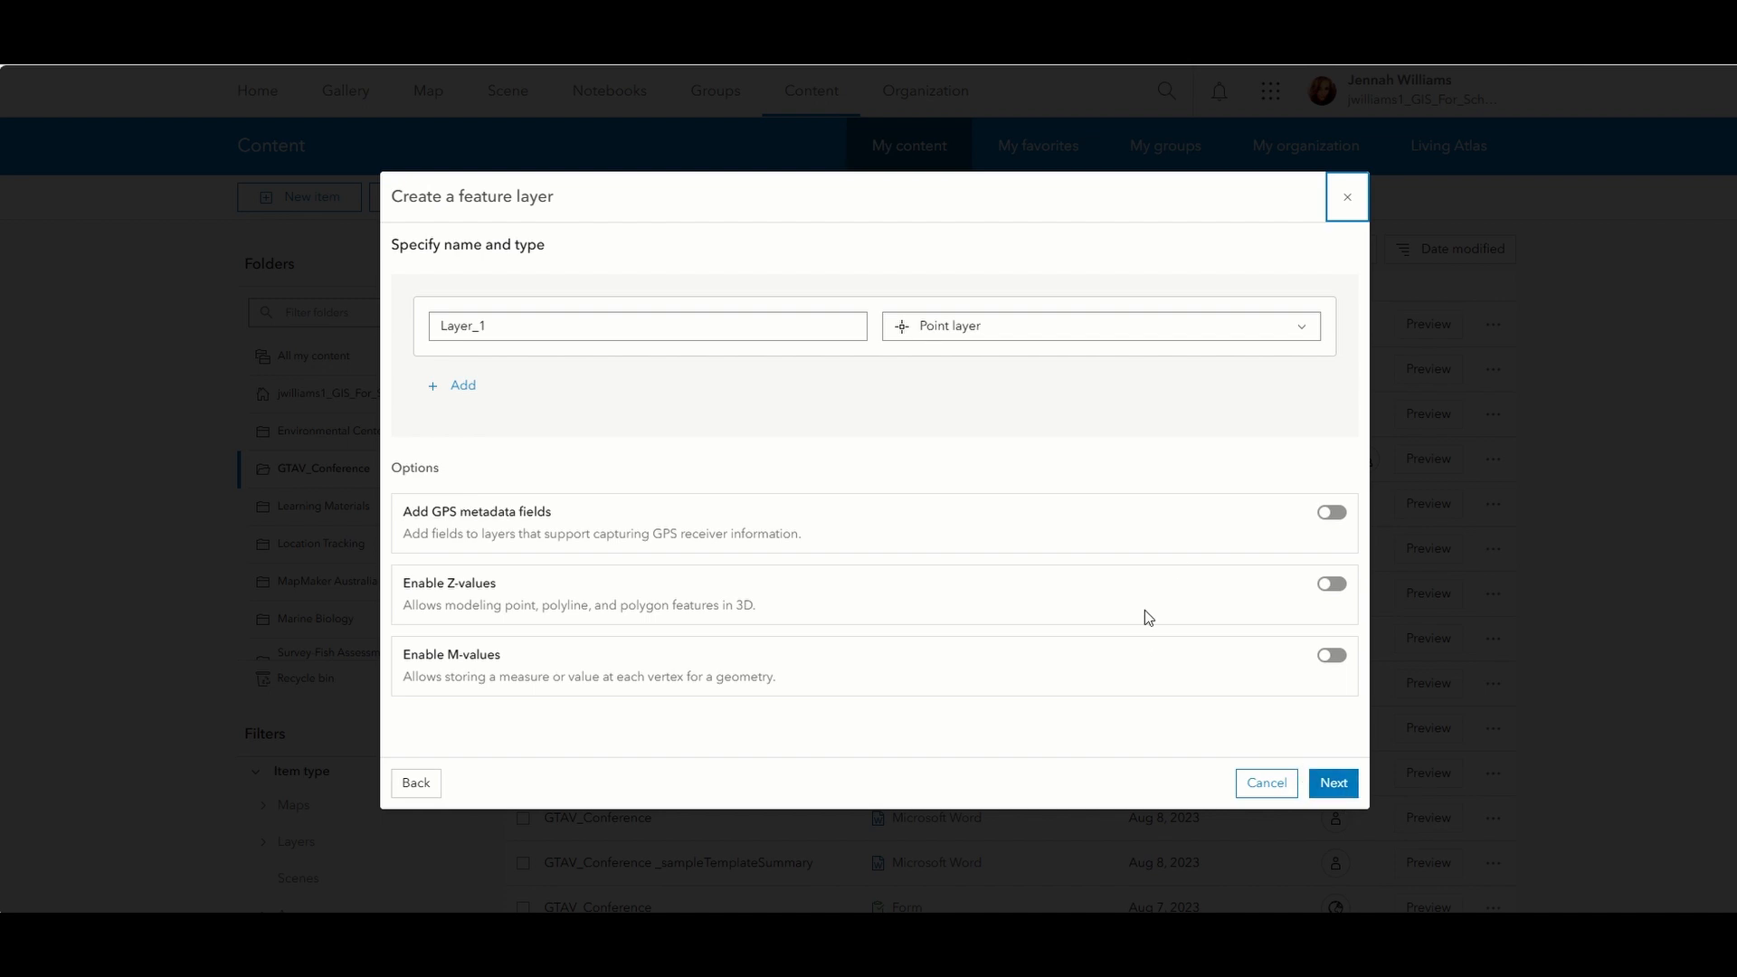
- Name the first layer Amentities and set its type to point layer
click(1092, 328)
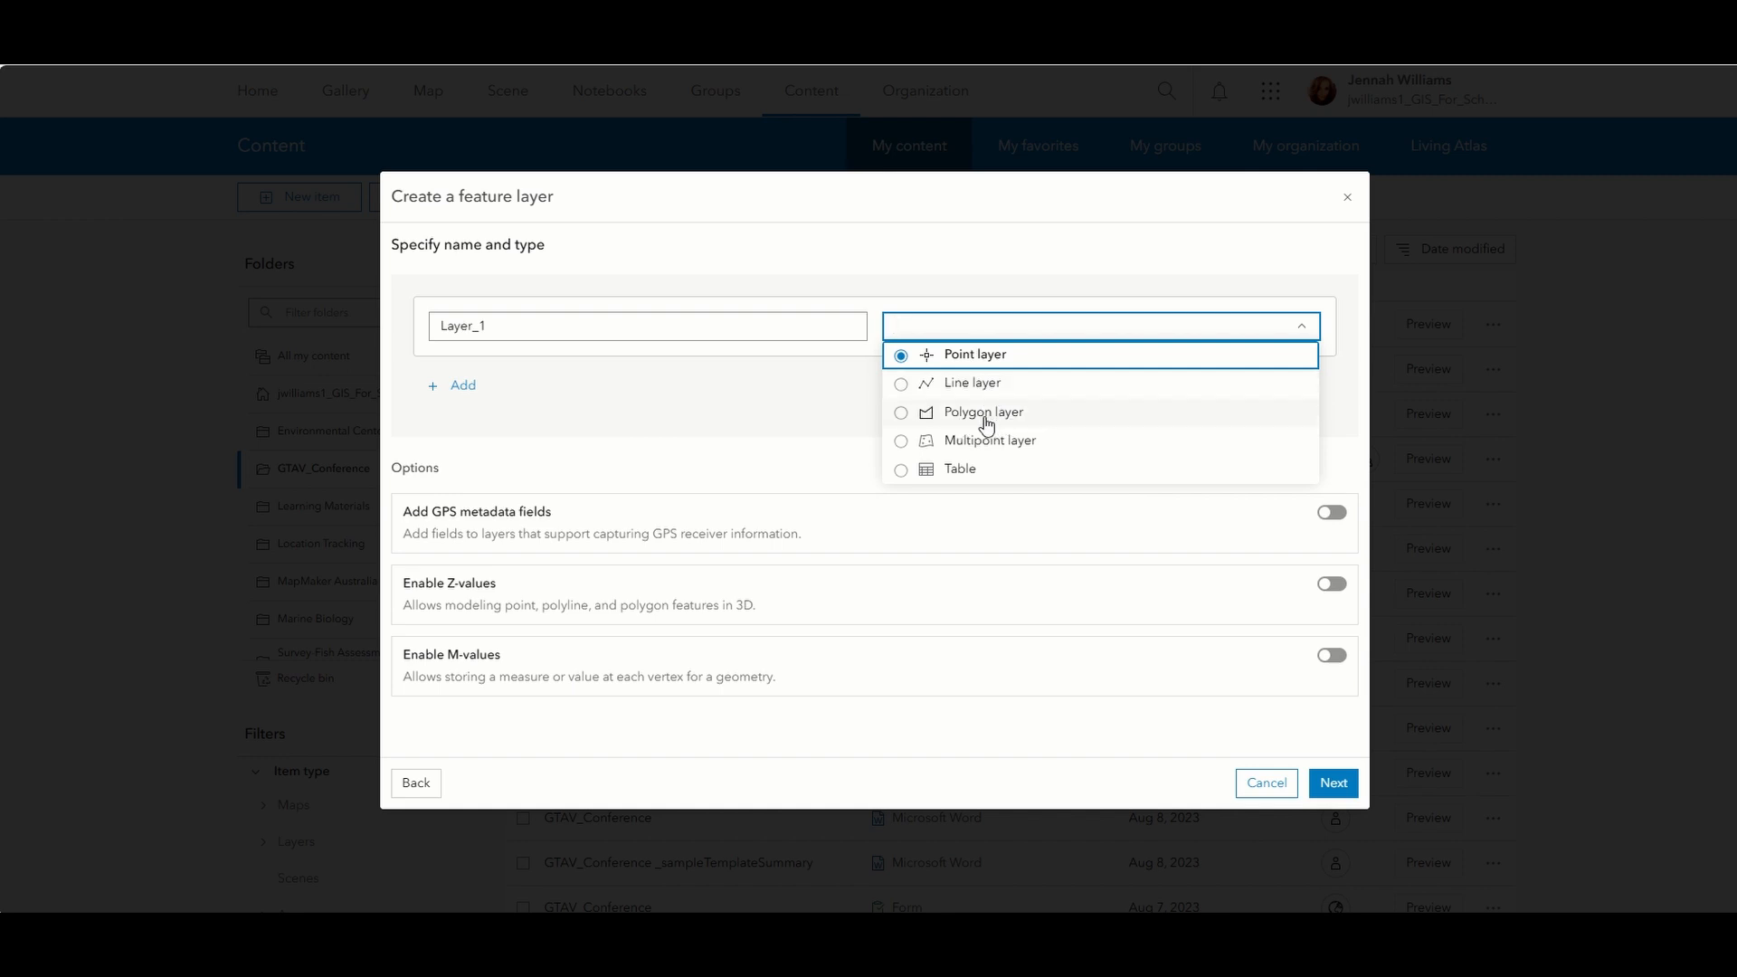
click(986, 356)
click(997, 322)
click(989, 357)
click(516, 333)
drag(517, 334, 442, 331)
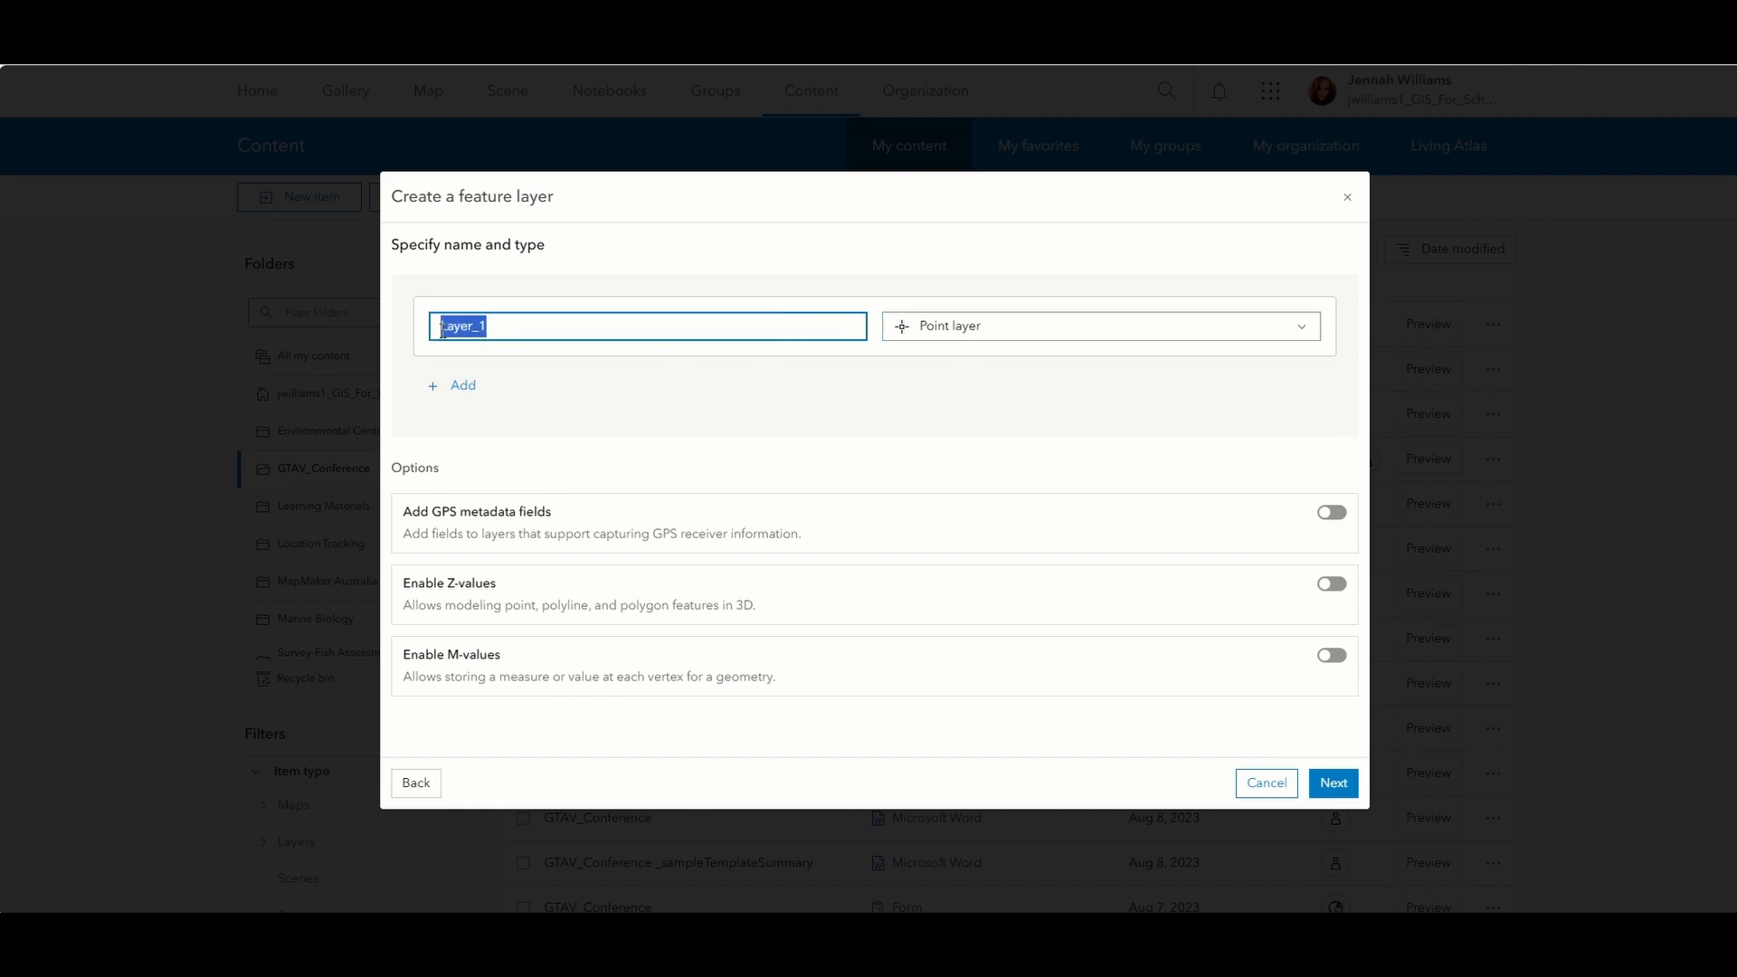
text(Amentities)
click(665, 308)
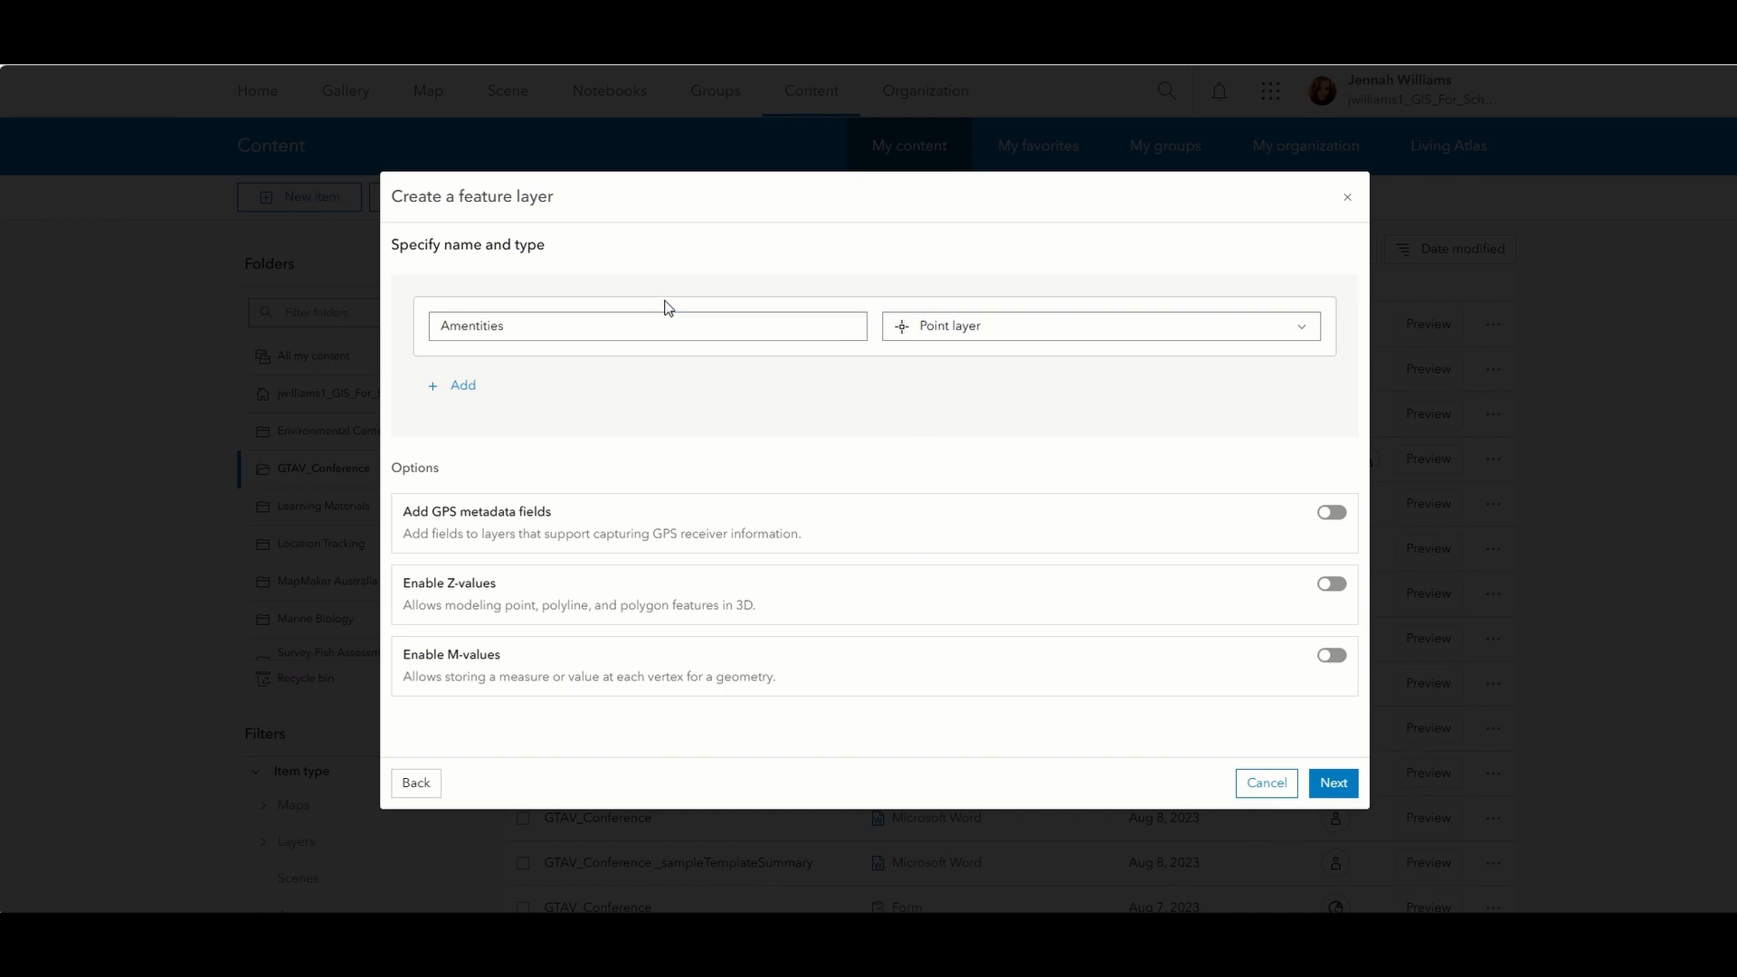
- Add a second point layer named Nature
click(457, 387)
drag(523, 386, 440, 385)
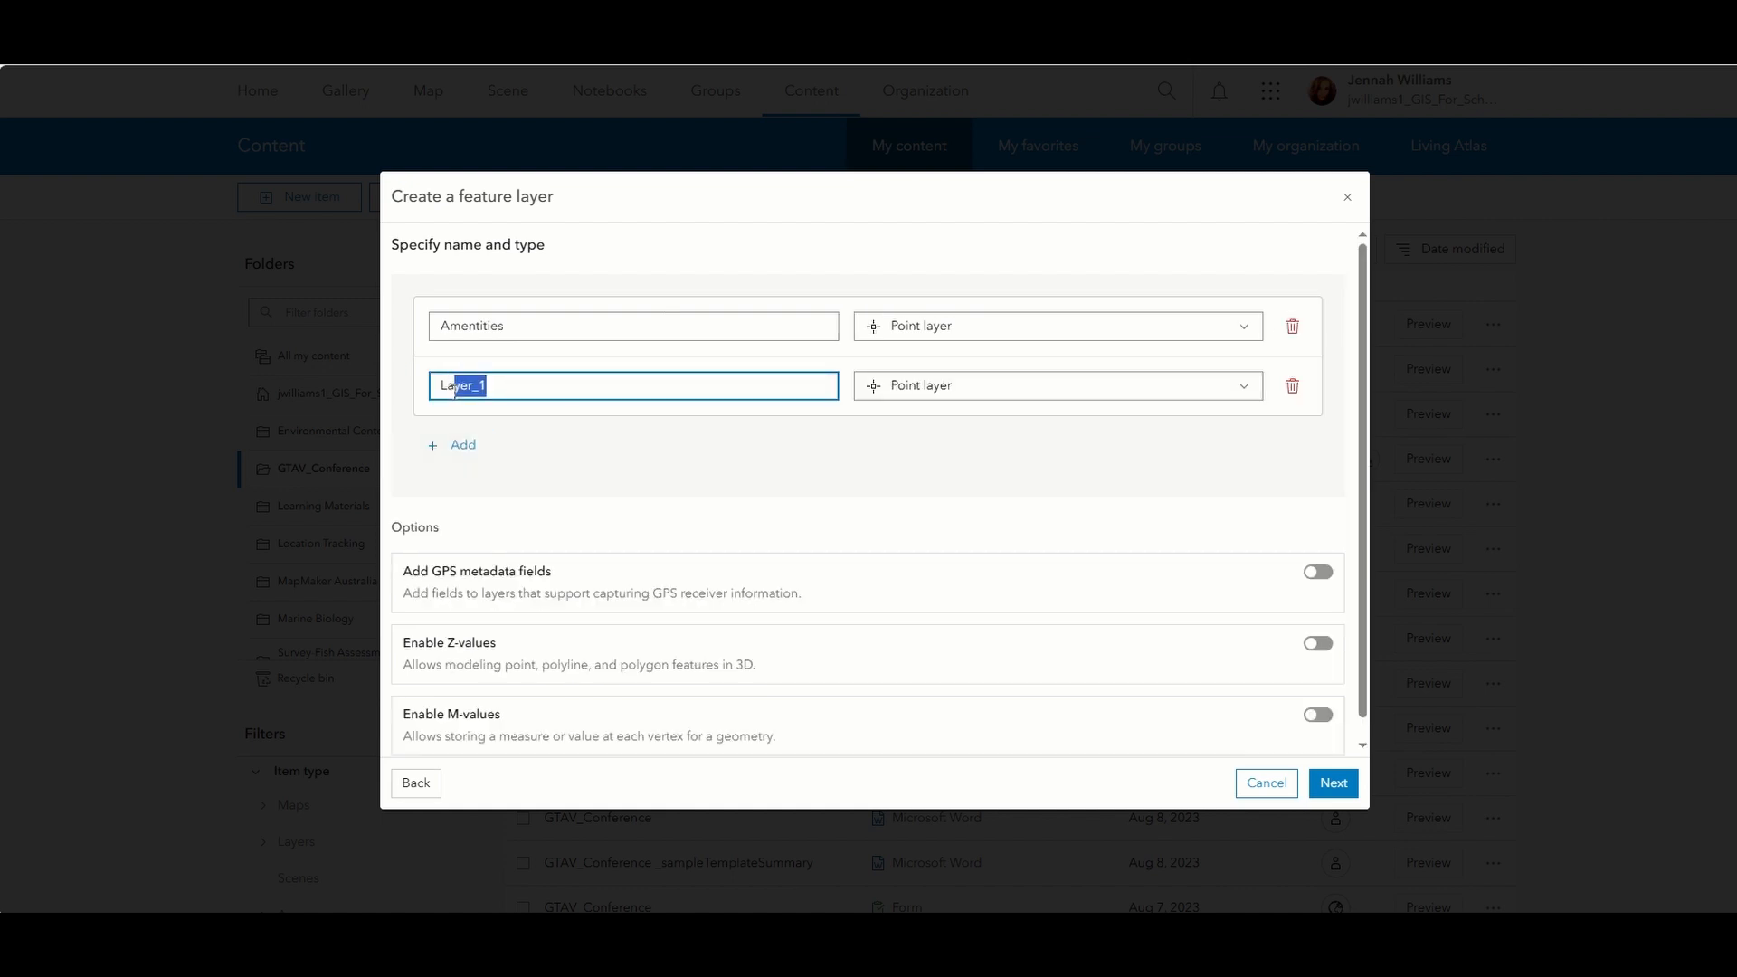
text(Nature)
- Add a third layer named Tracks and set its type to line layer
click(462, 464)
drag(487, 444, 437, 444)
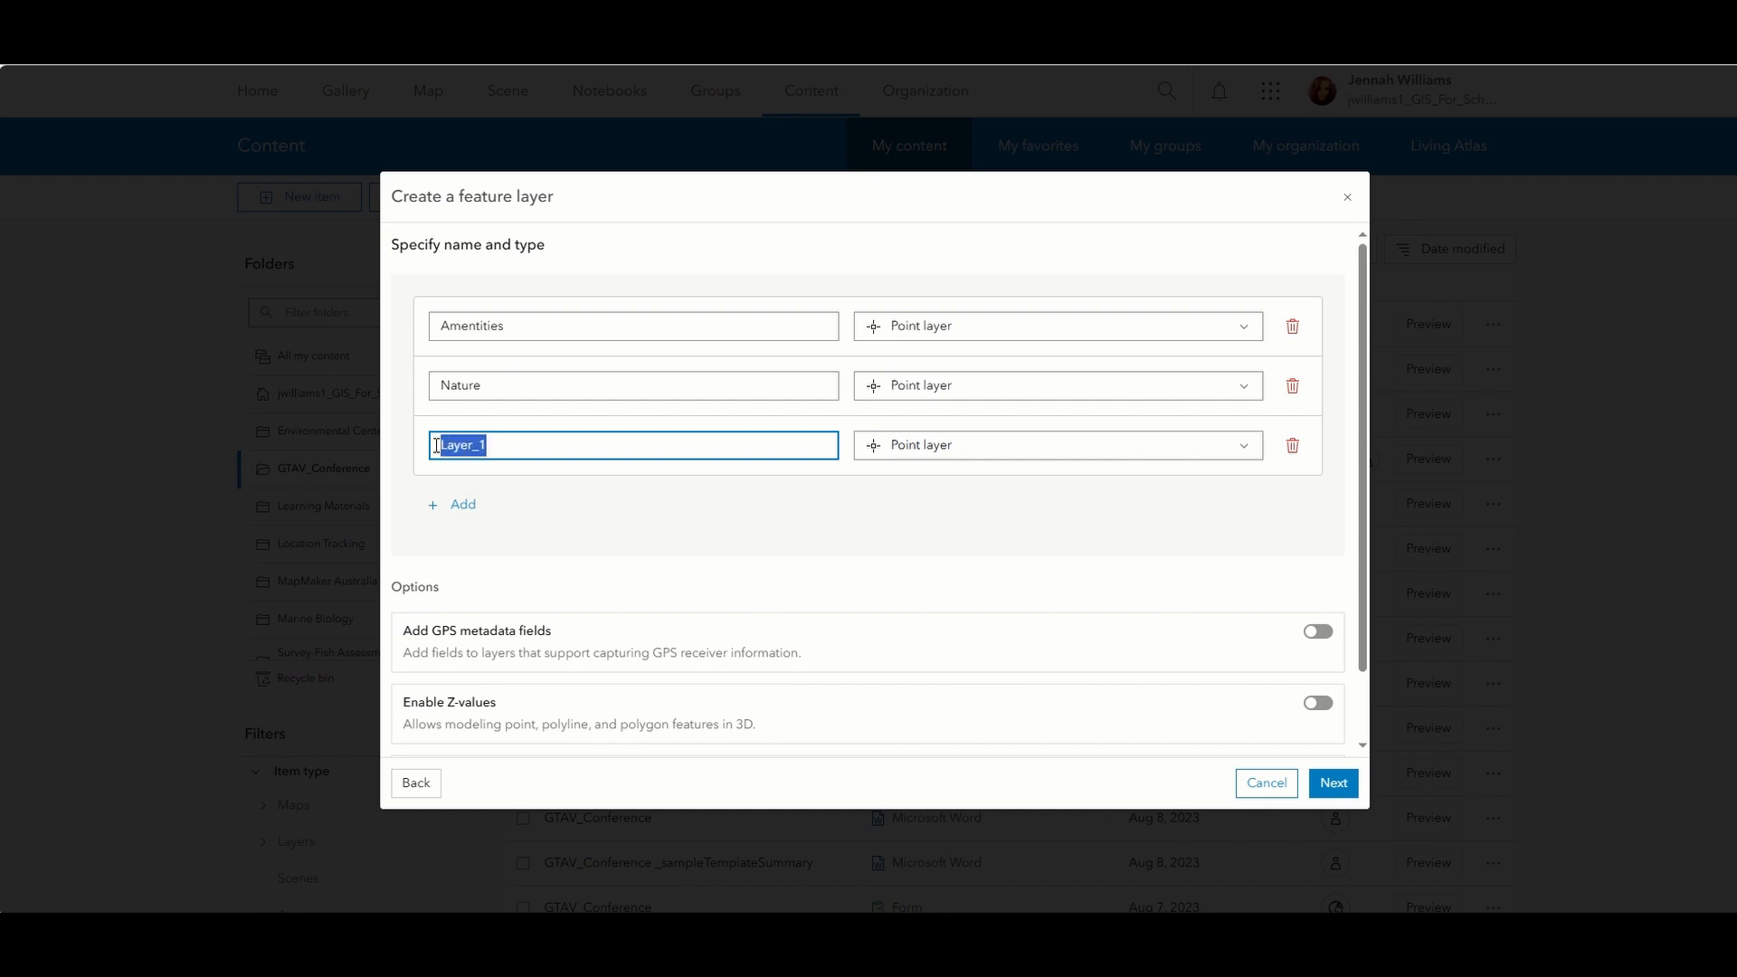
text(Tracks)
click(915, 447)
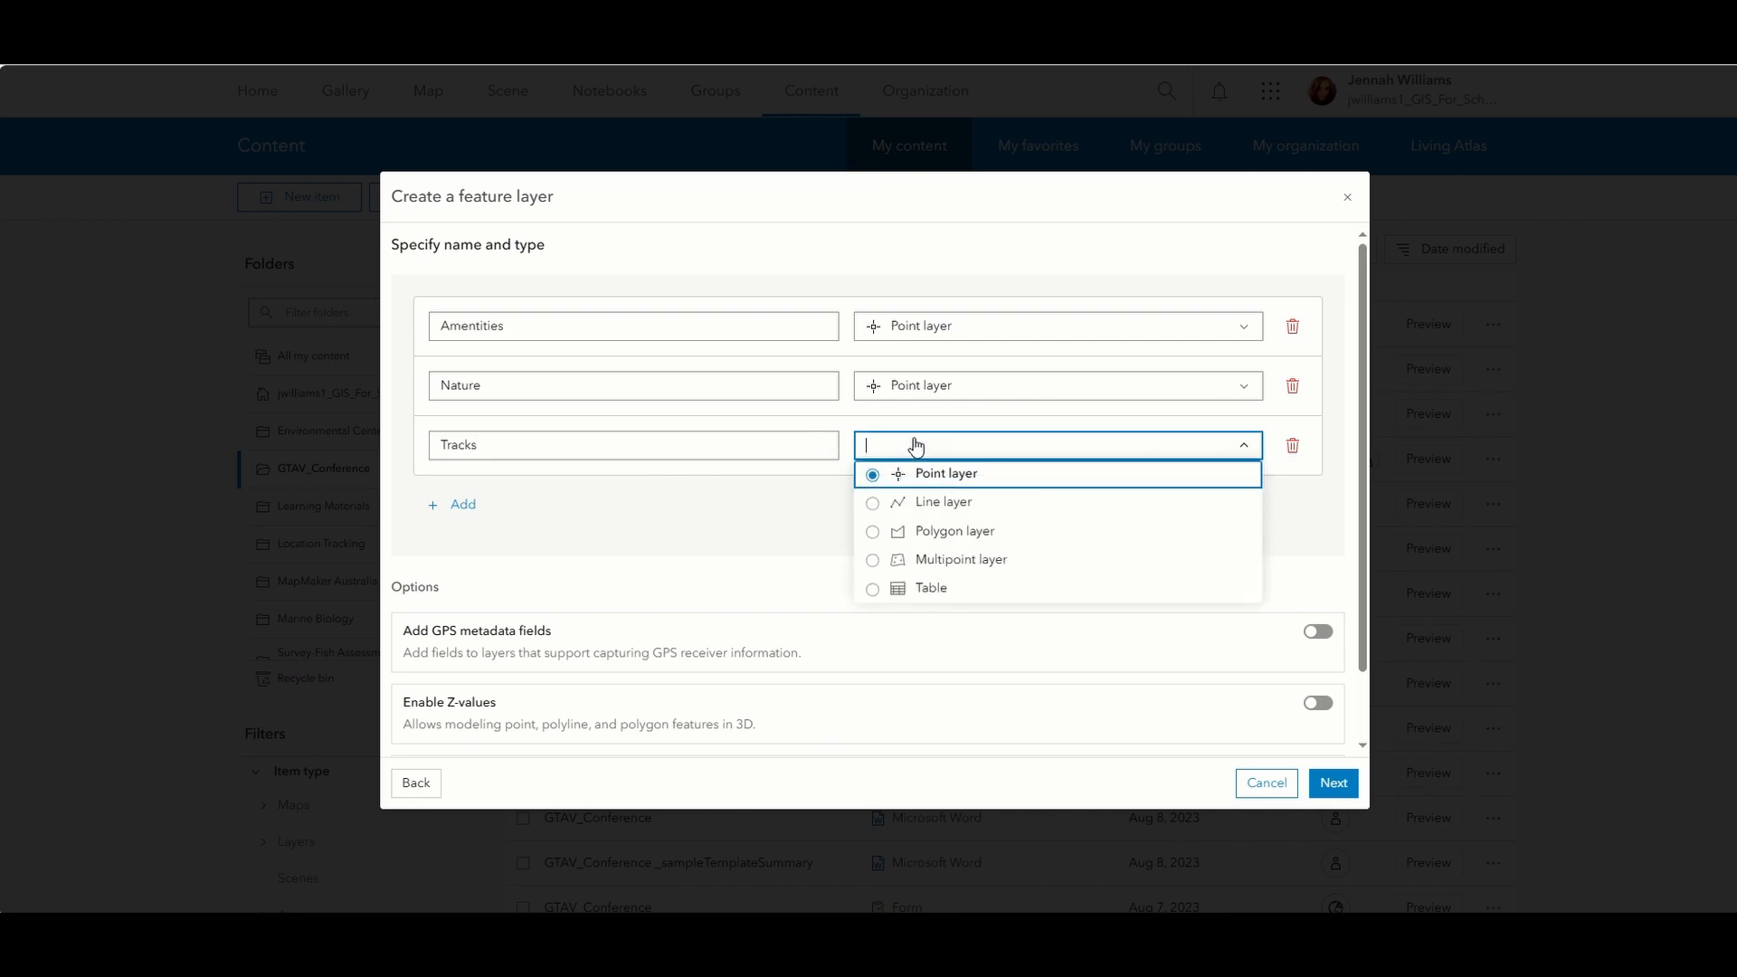
click(932, 501)
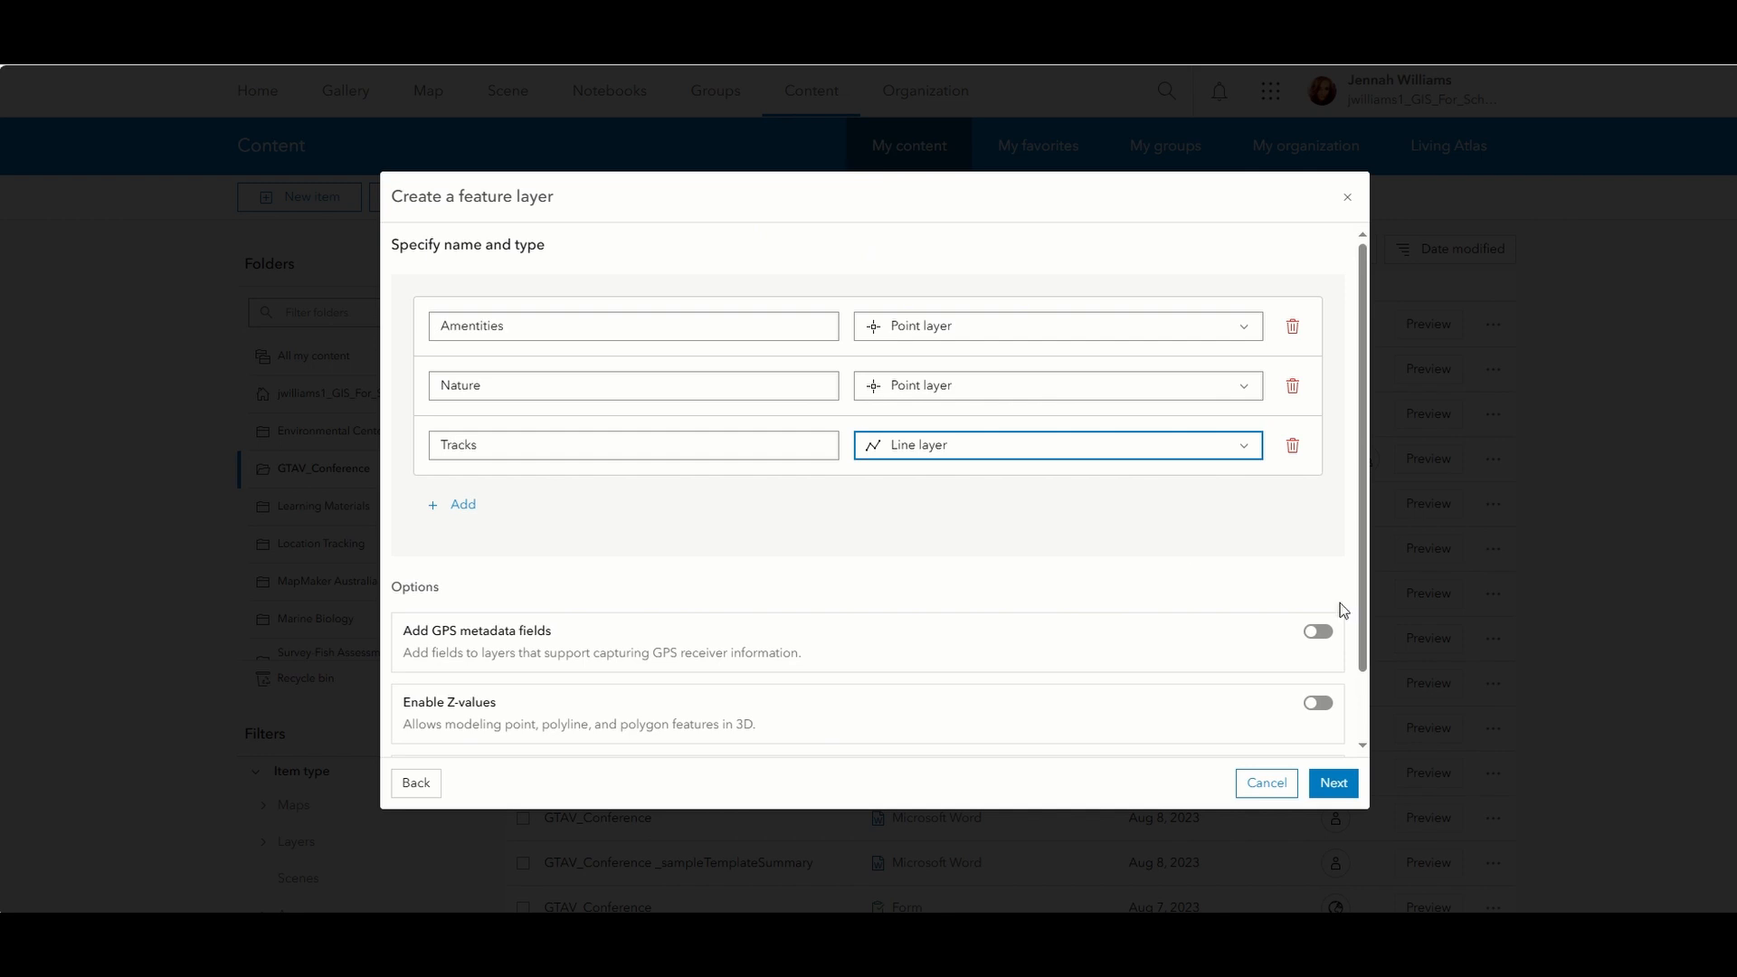
- Title the new item QC Example 2025, store it in the Training folder and save it
click(1330, 785)
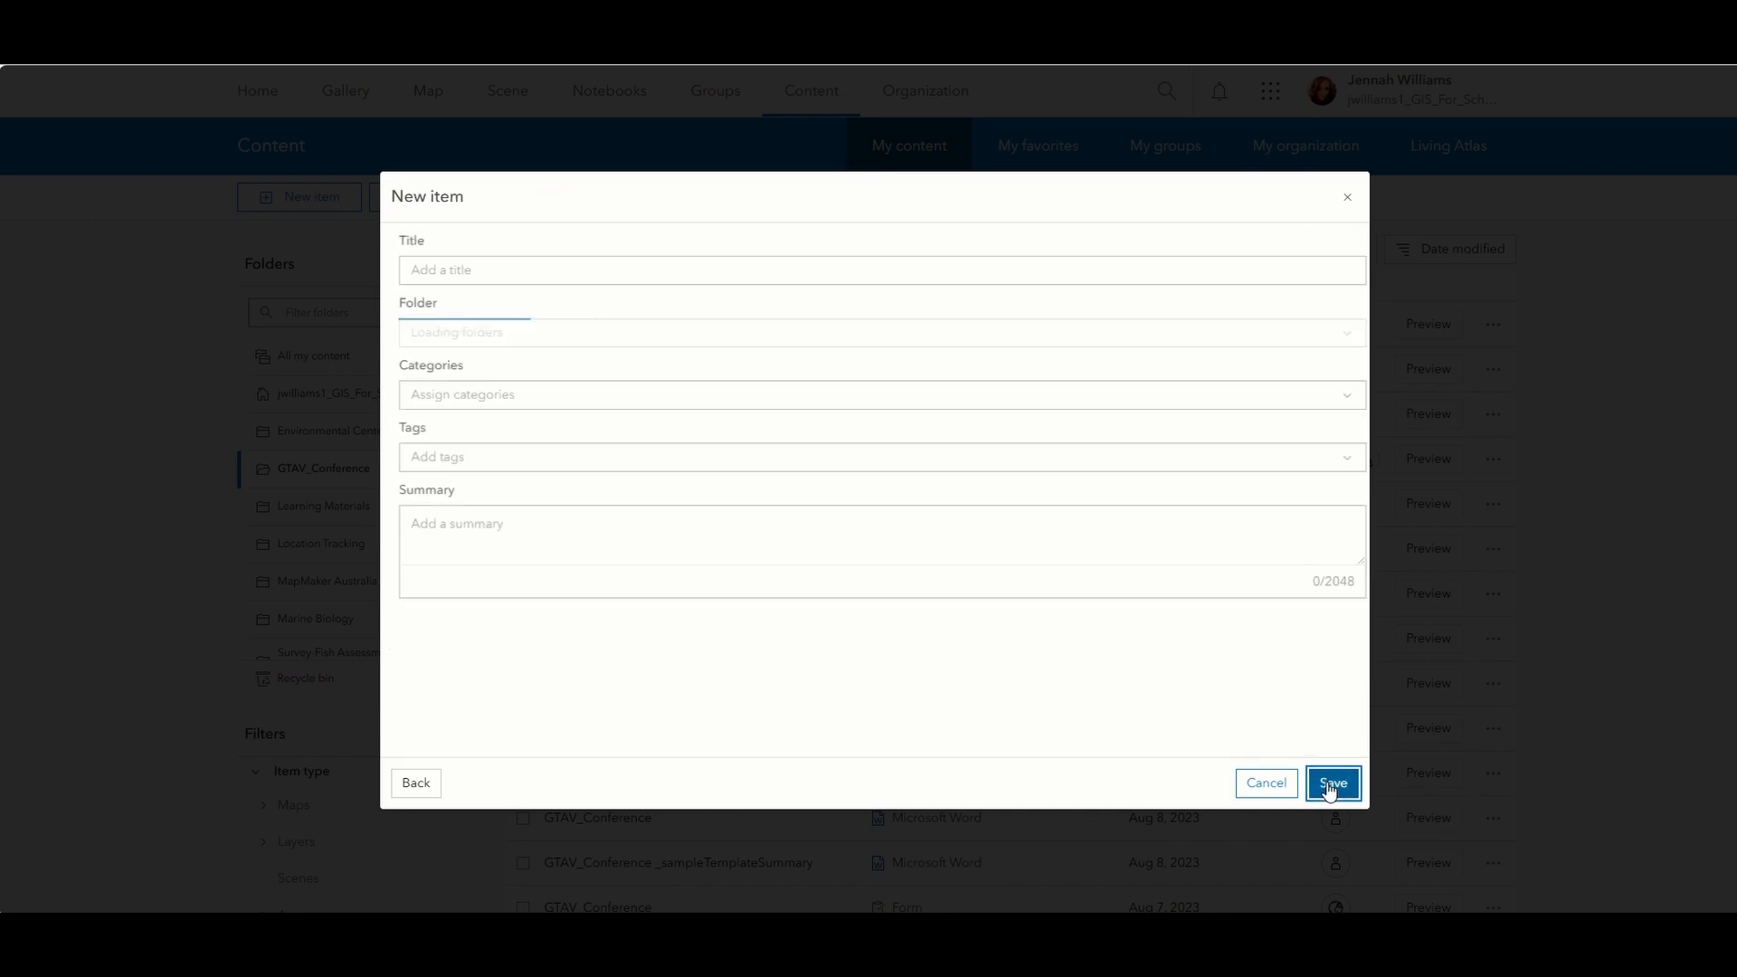
click(527, 271)
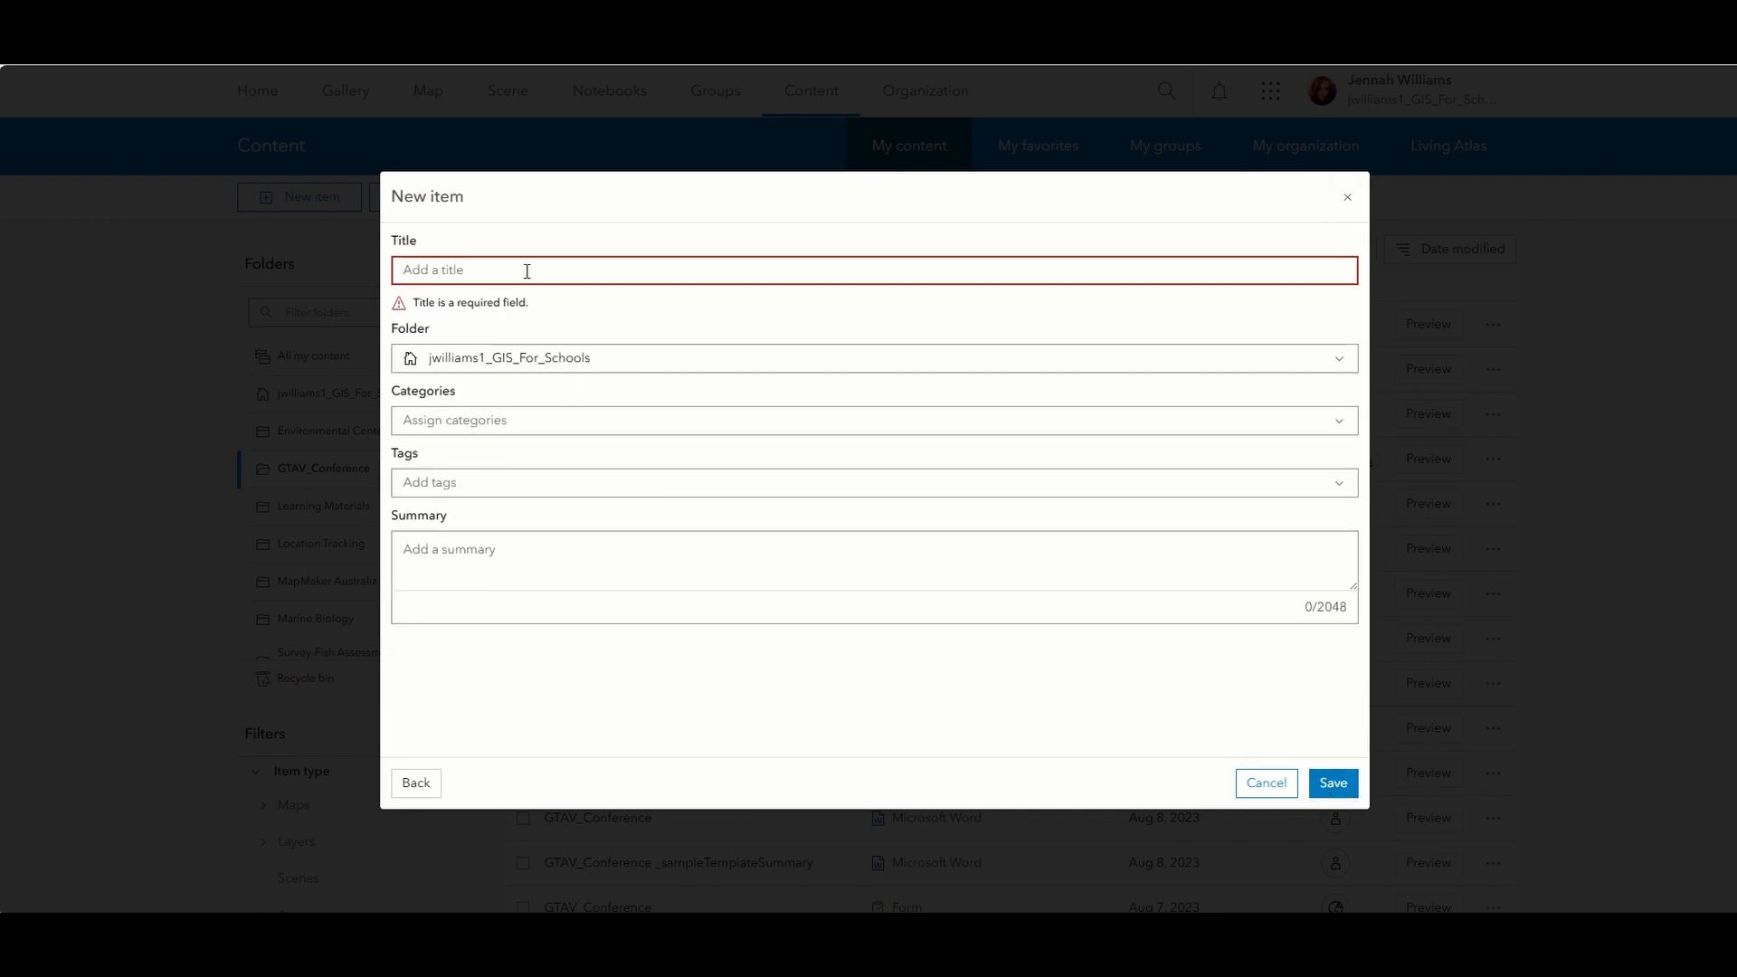
text(QC Example 2025)
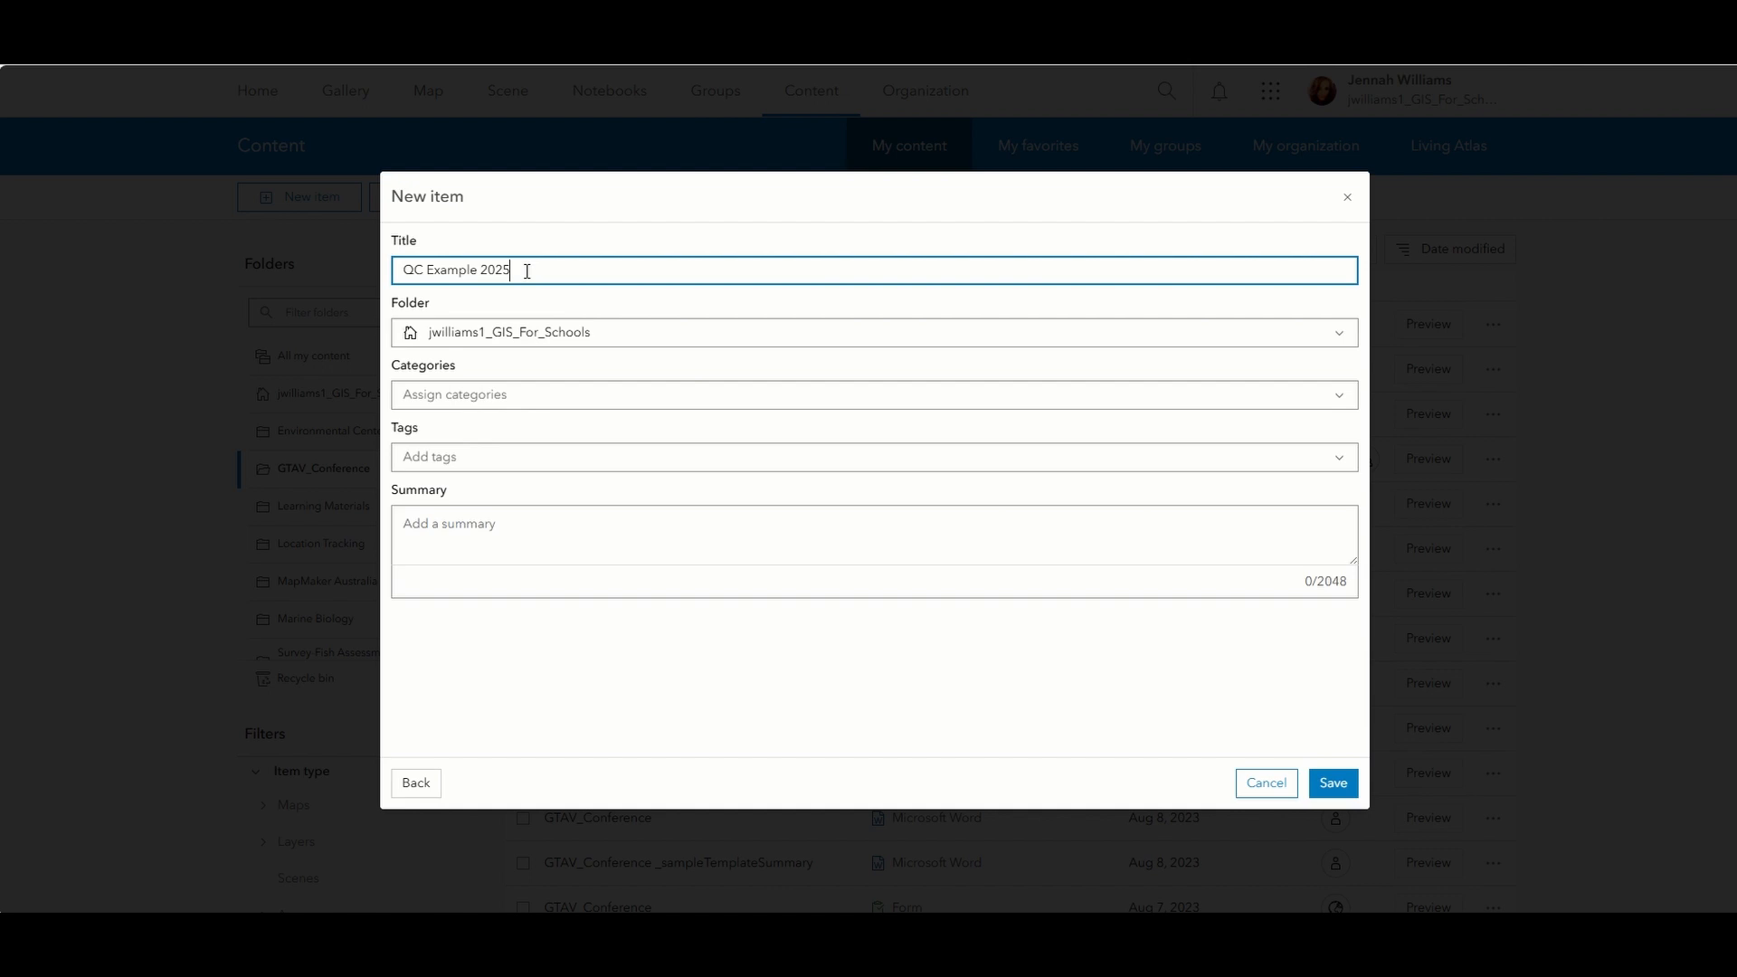
click(609, 330)
scroll(589, 431, down, 10)
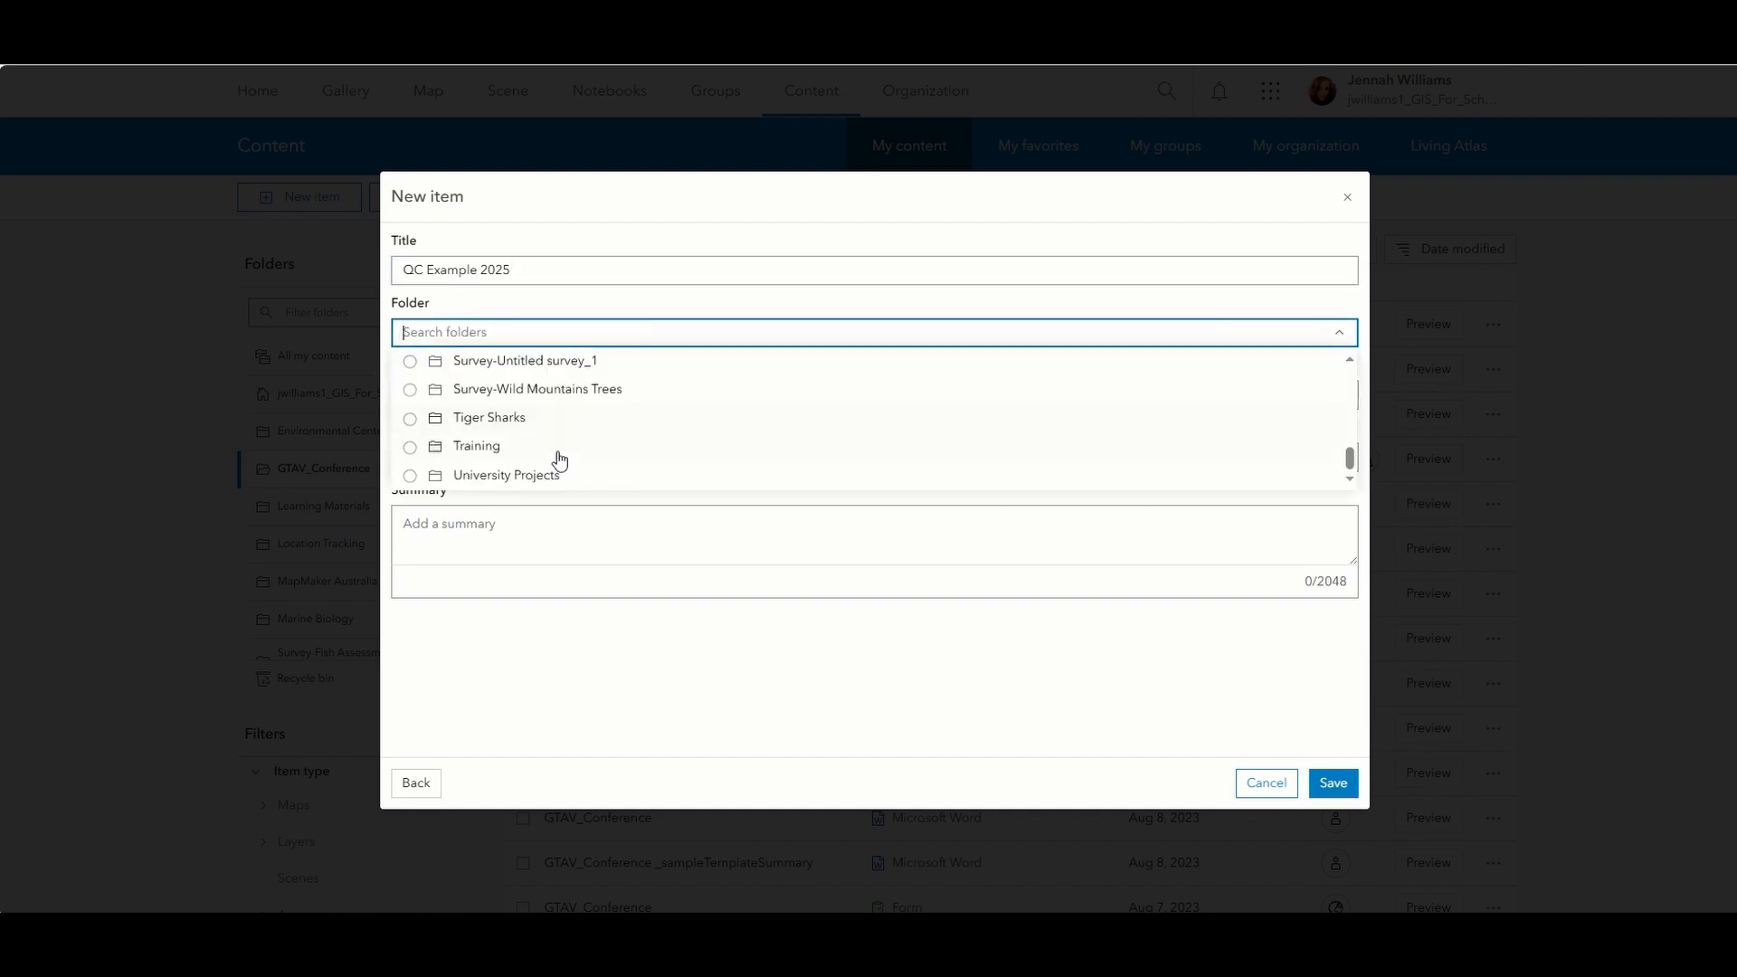
click(538, 452)
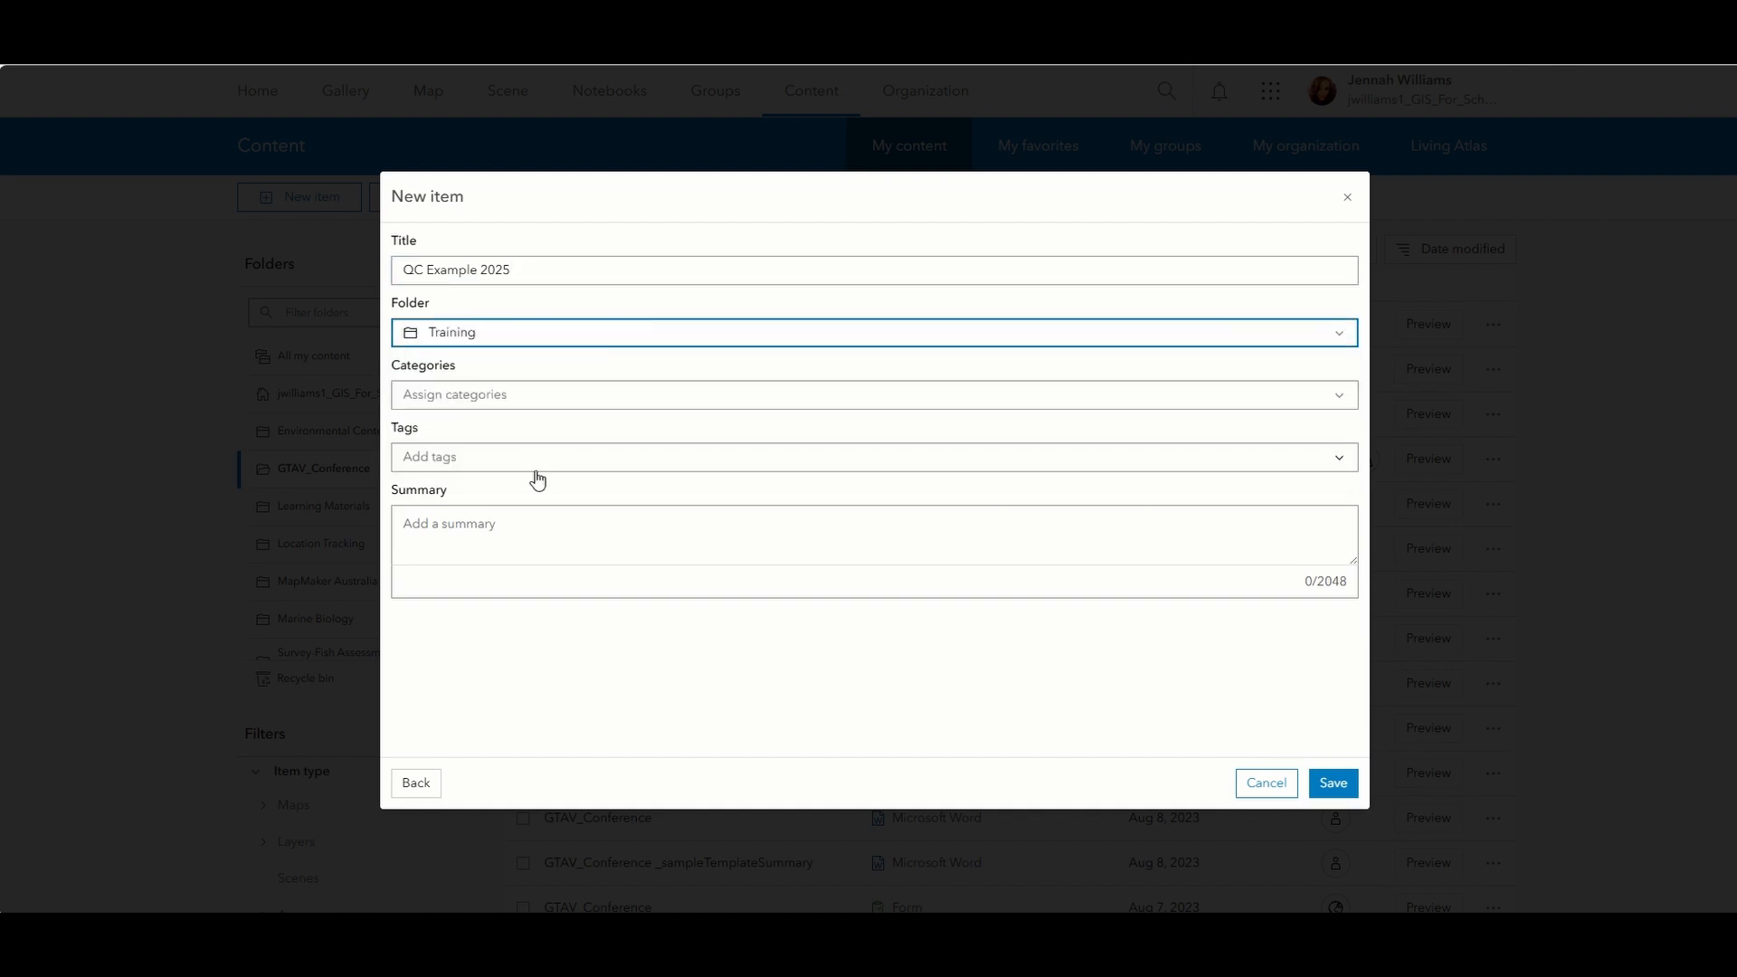
click(1333, 782)
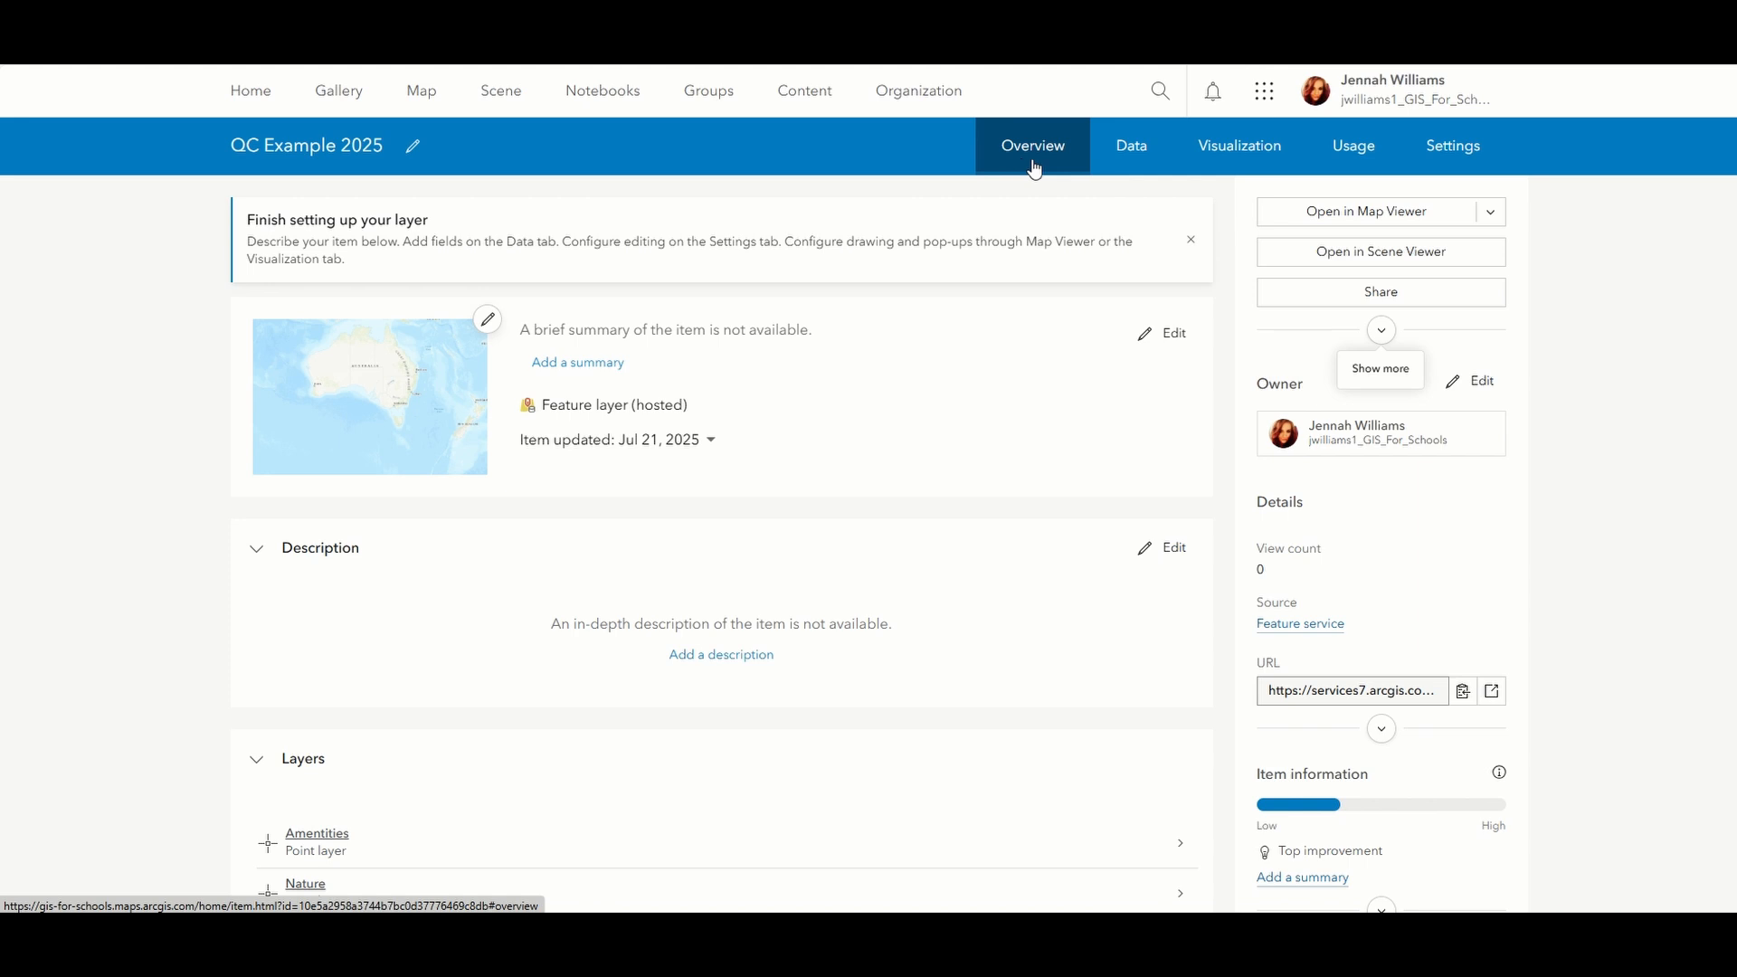
- Open the data of the new feature layer and show the field list of the Amentities layer
click(1141, 159)
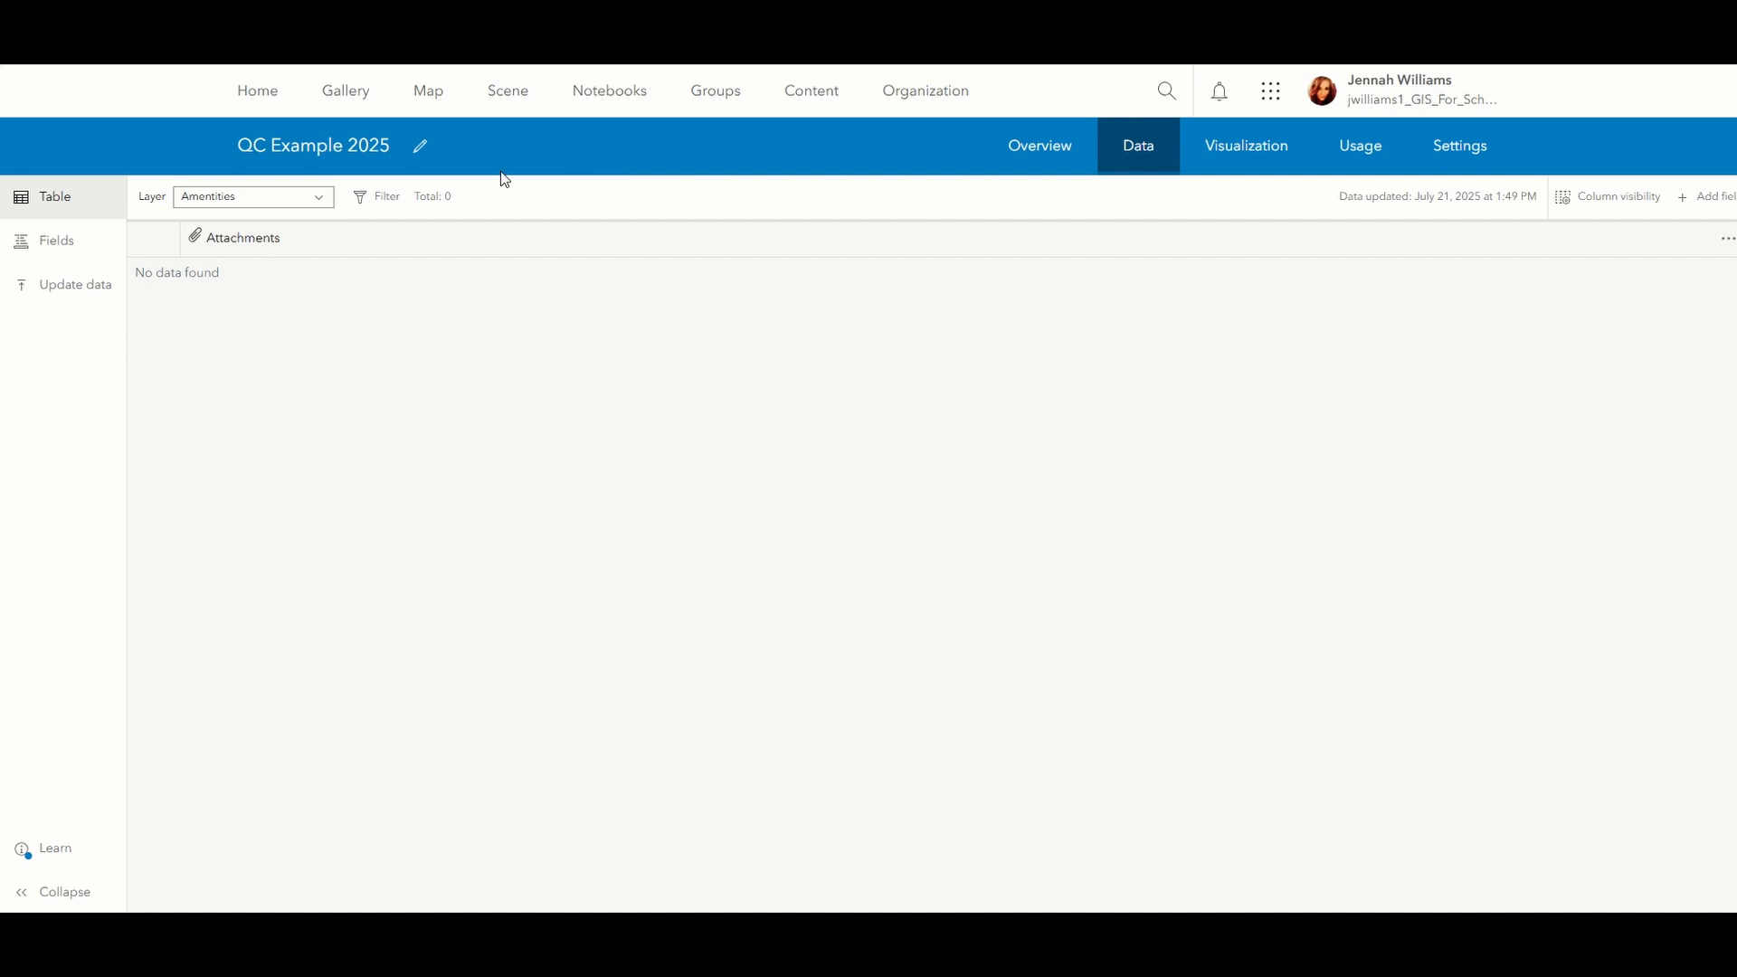
click(306, 195)
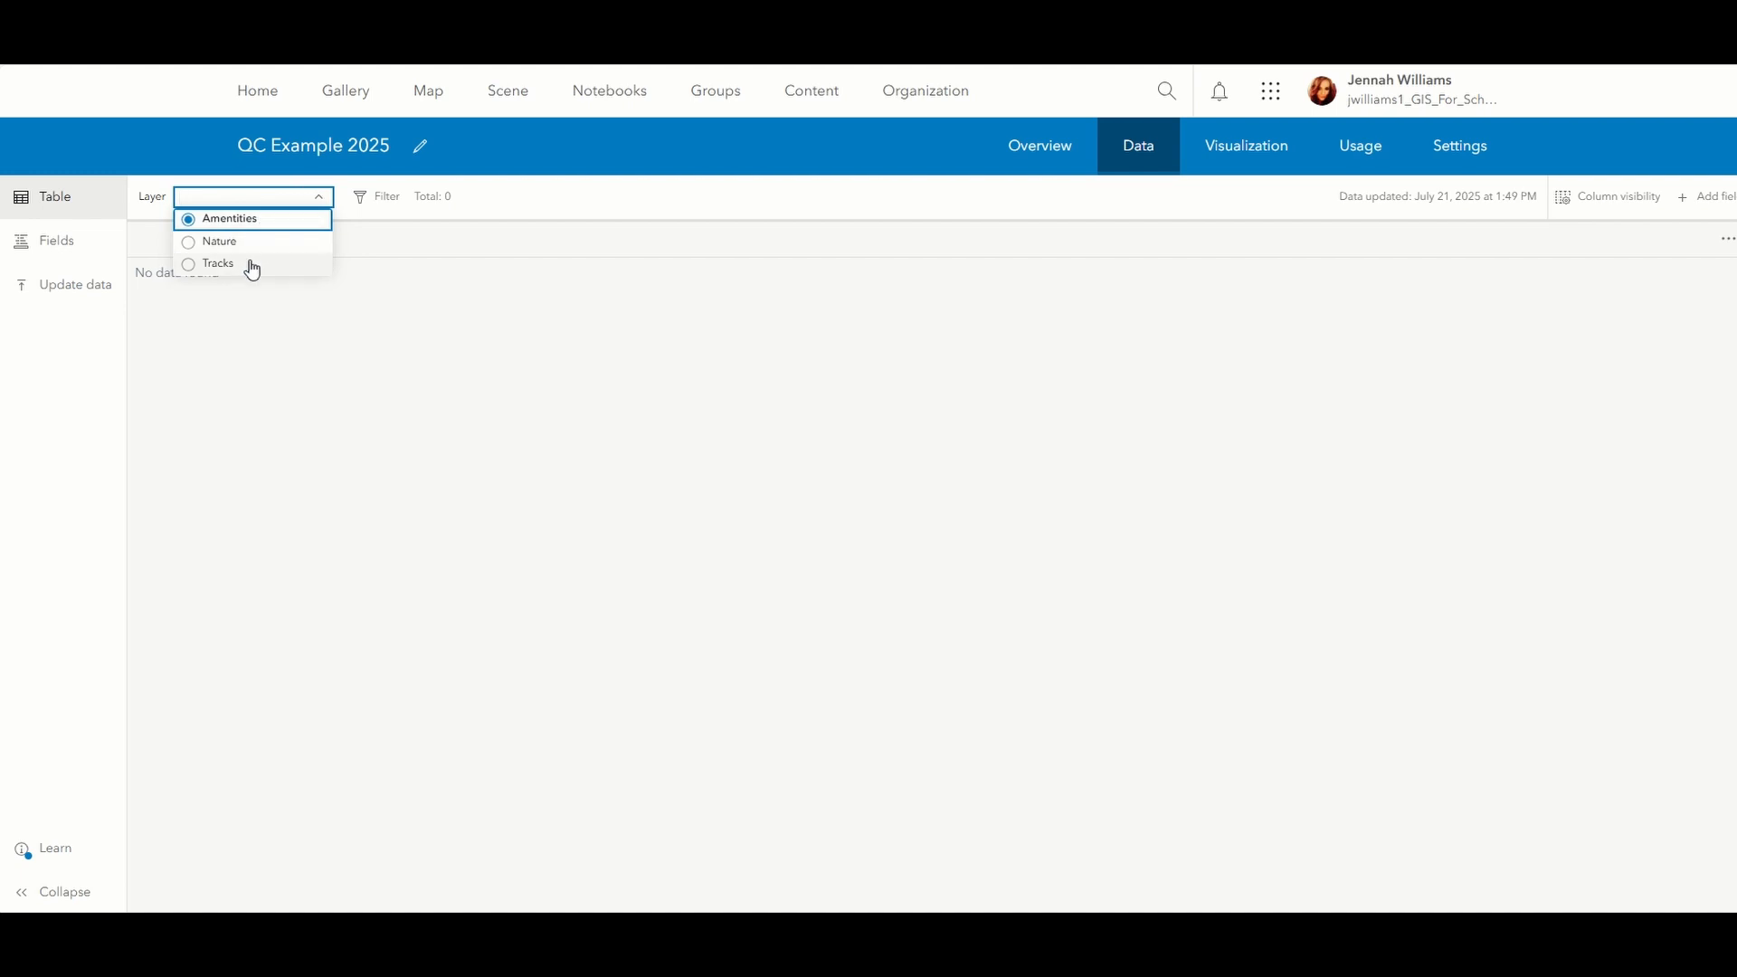
click(257, 192)
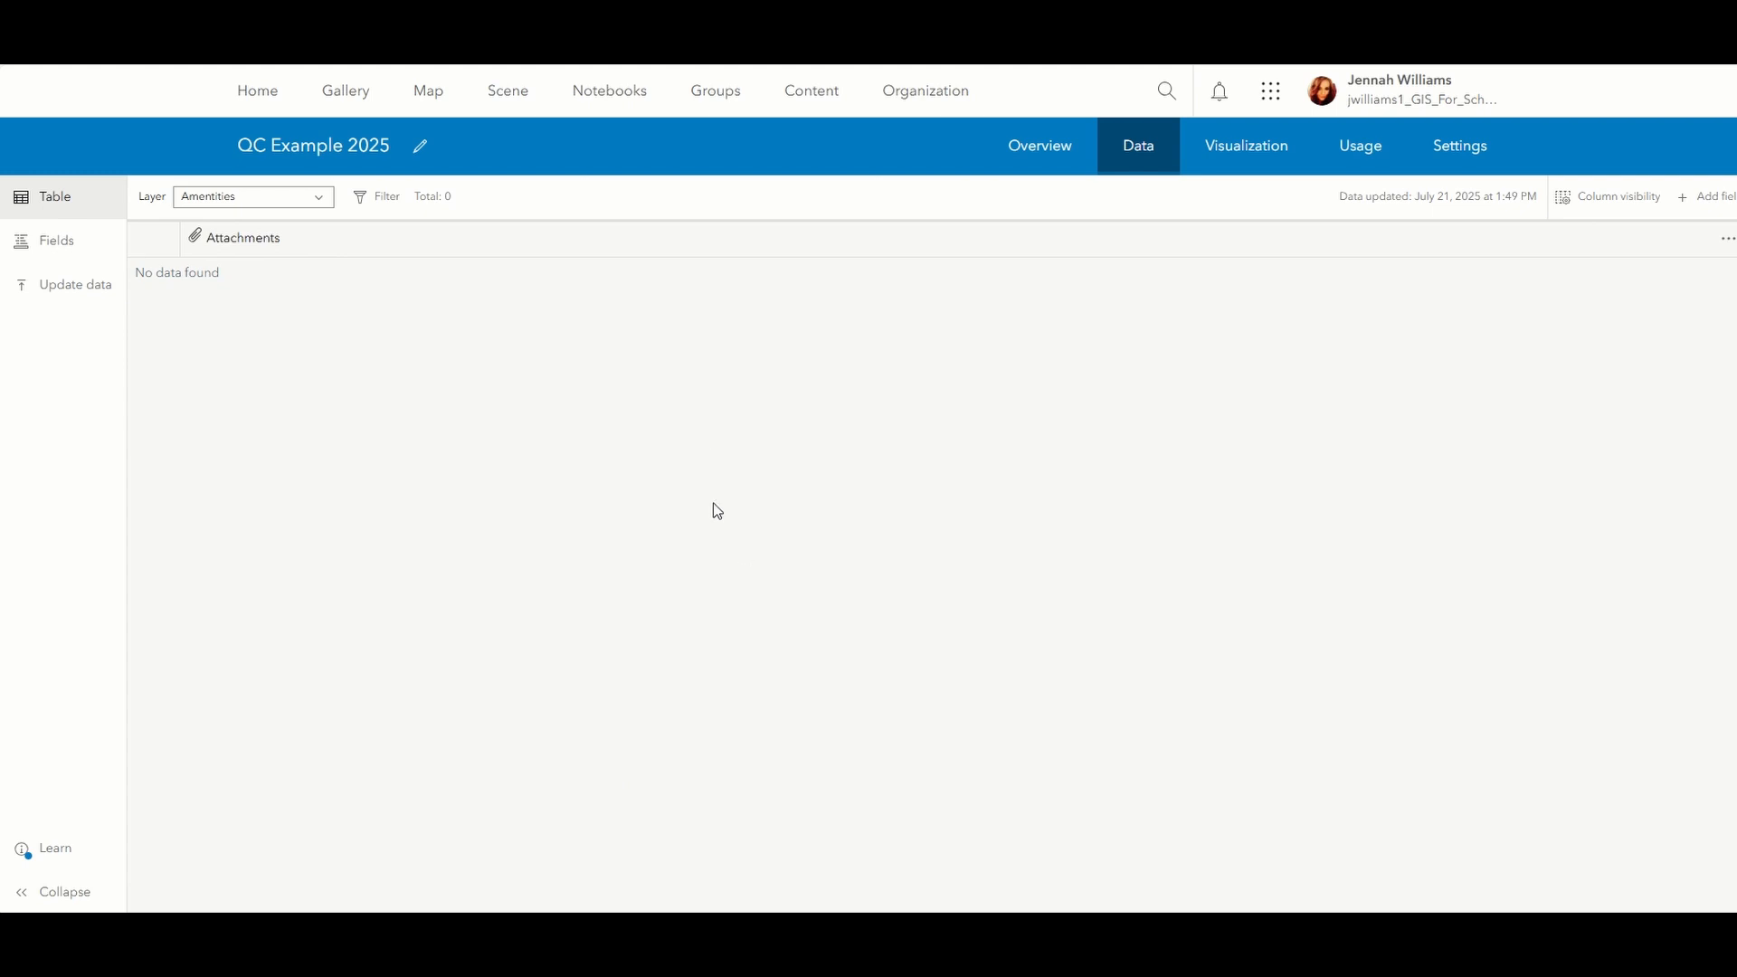
click(69, 241)
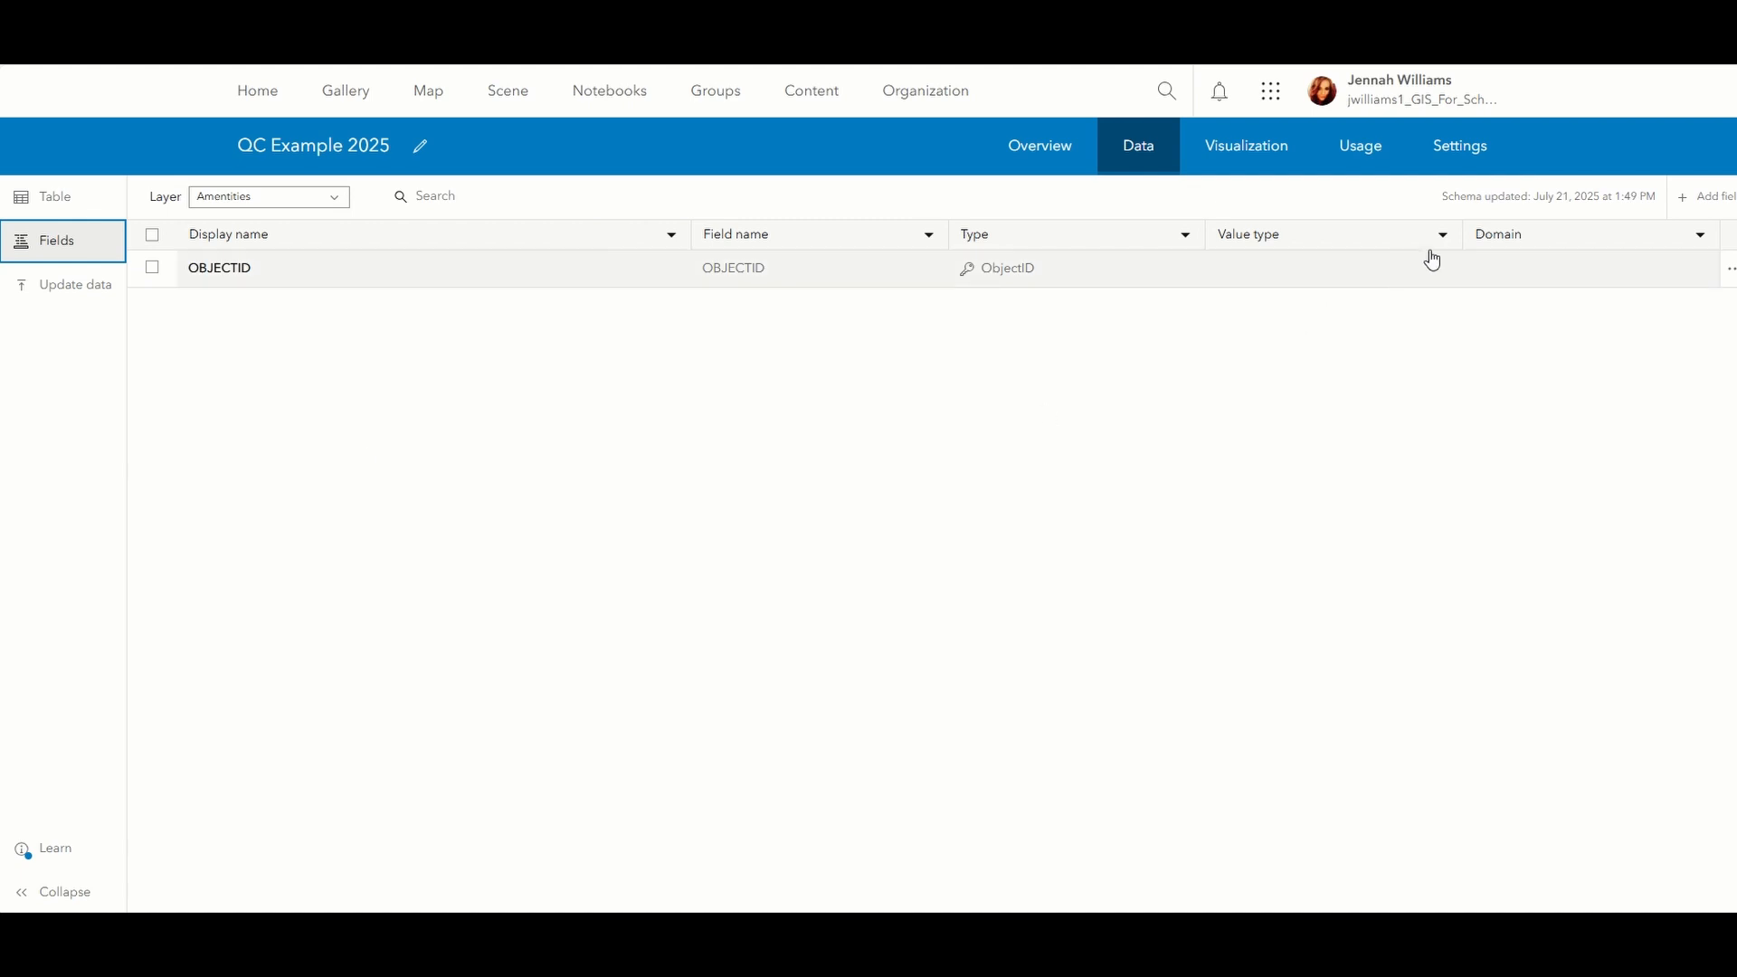
- Add a string text field to the Amentities layer with Amentities as both field name and display name
click(1700, 213)
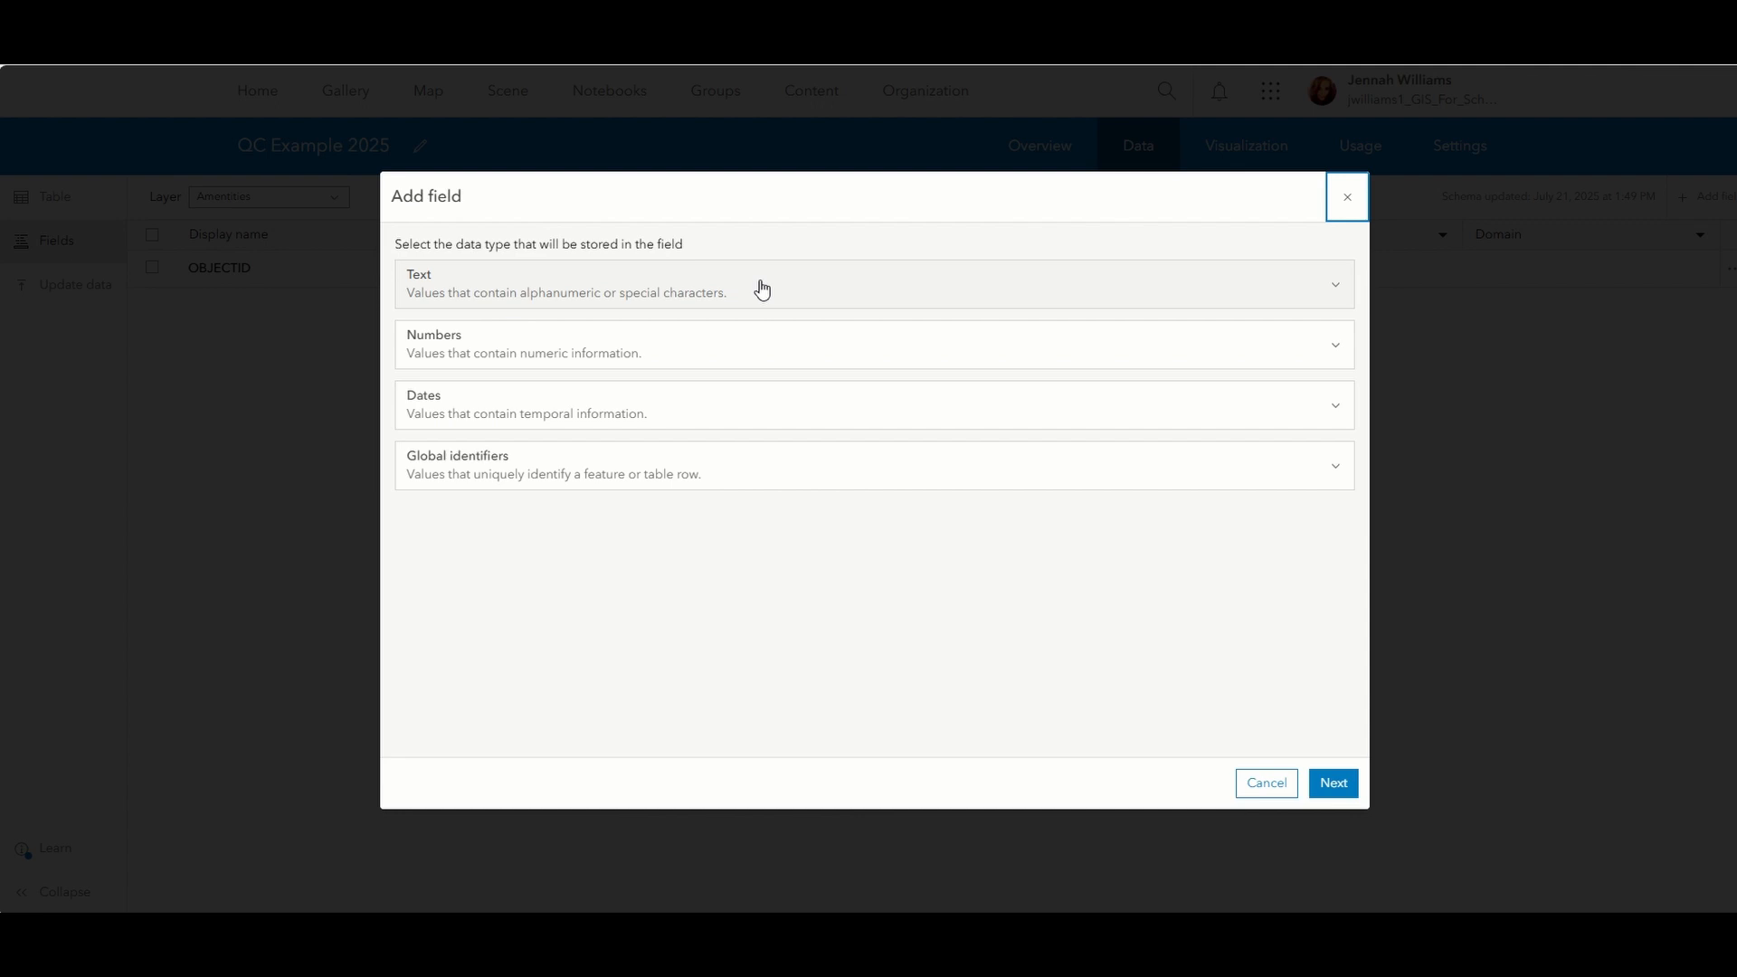
click(458, 293)
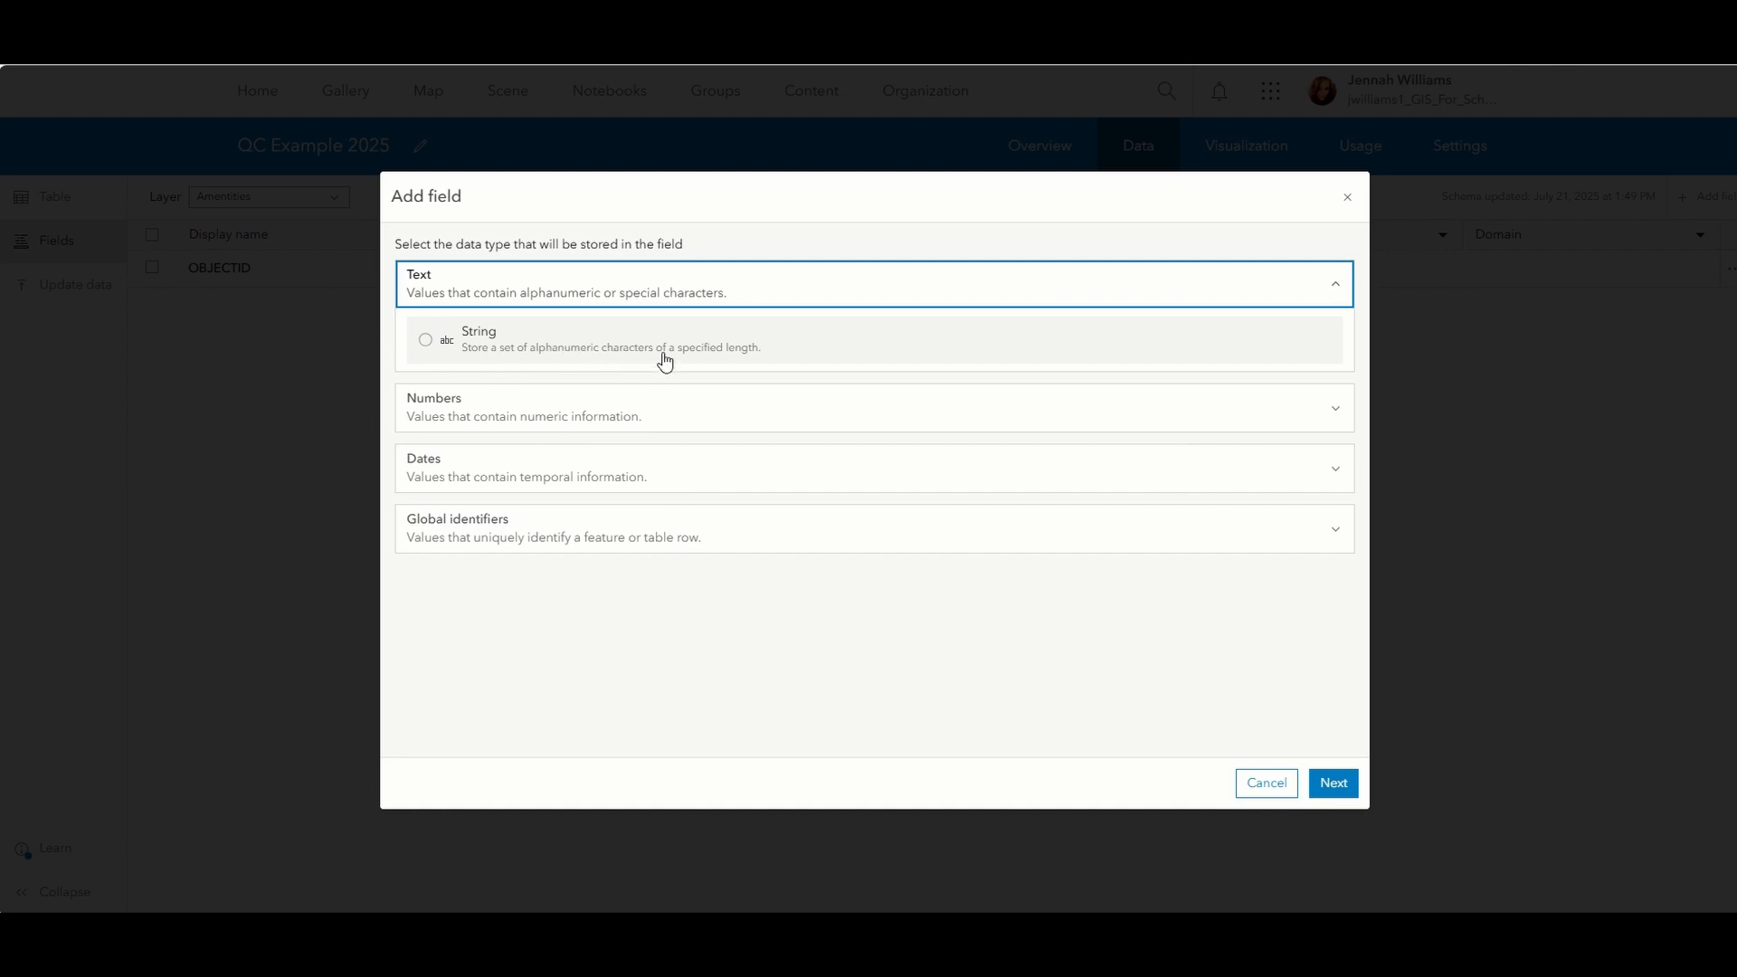
click(427, 342)
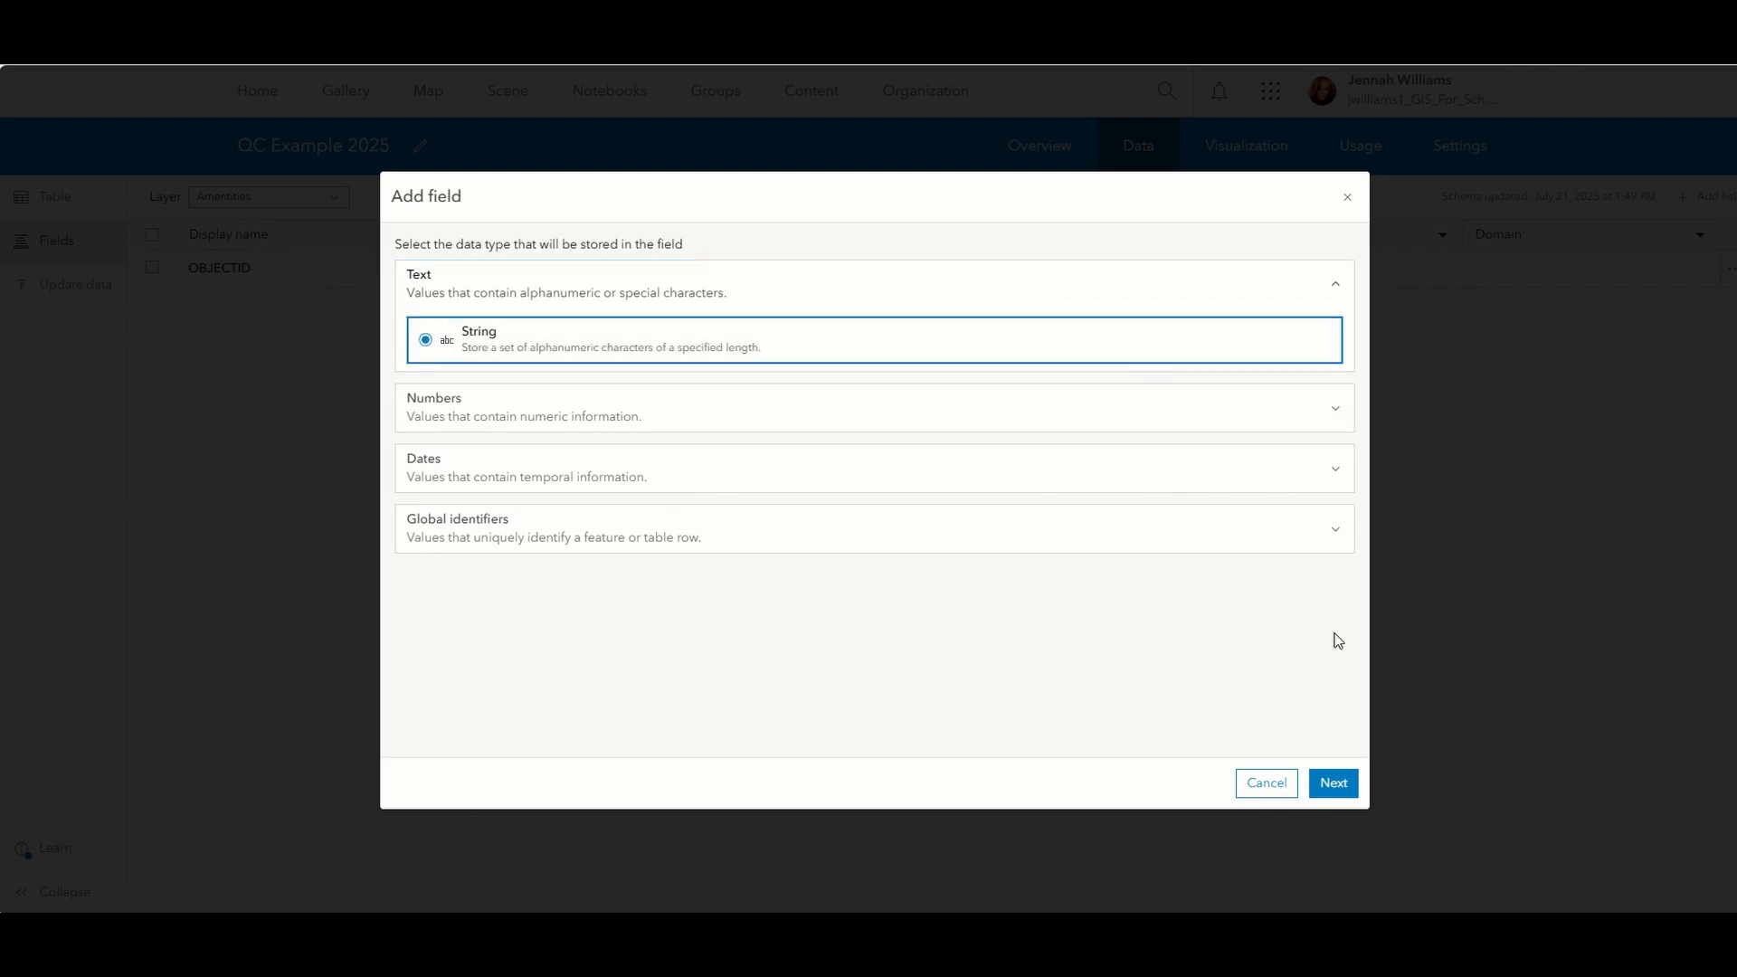
click(1335, 784)
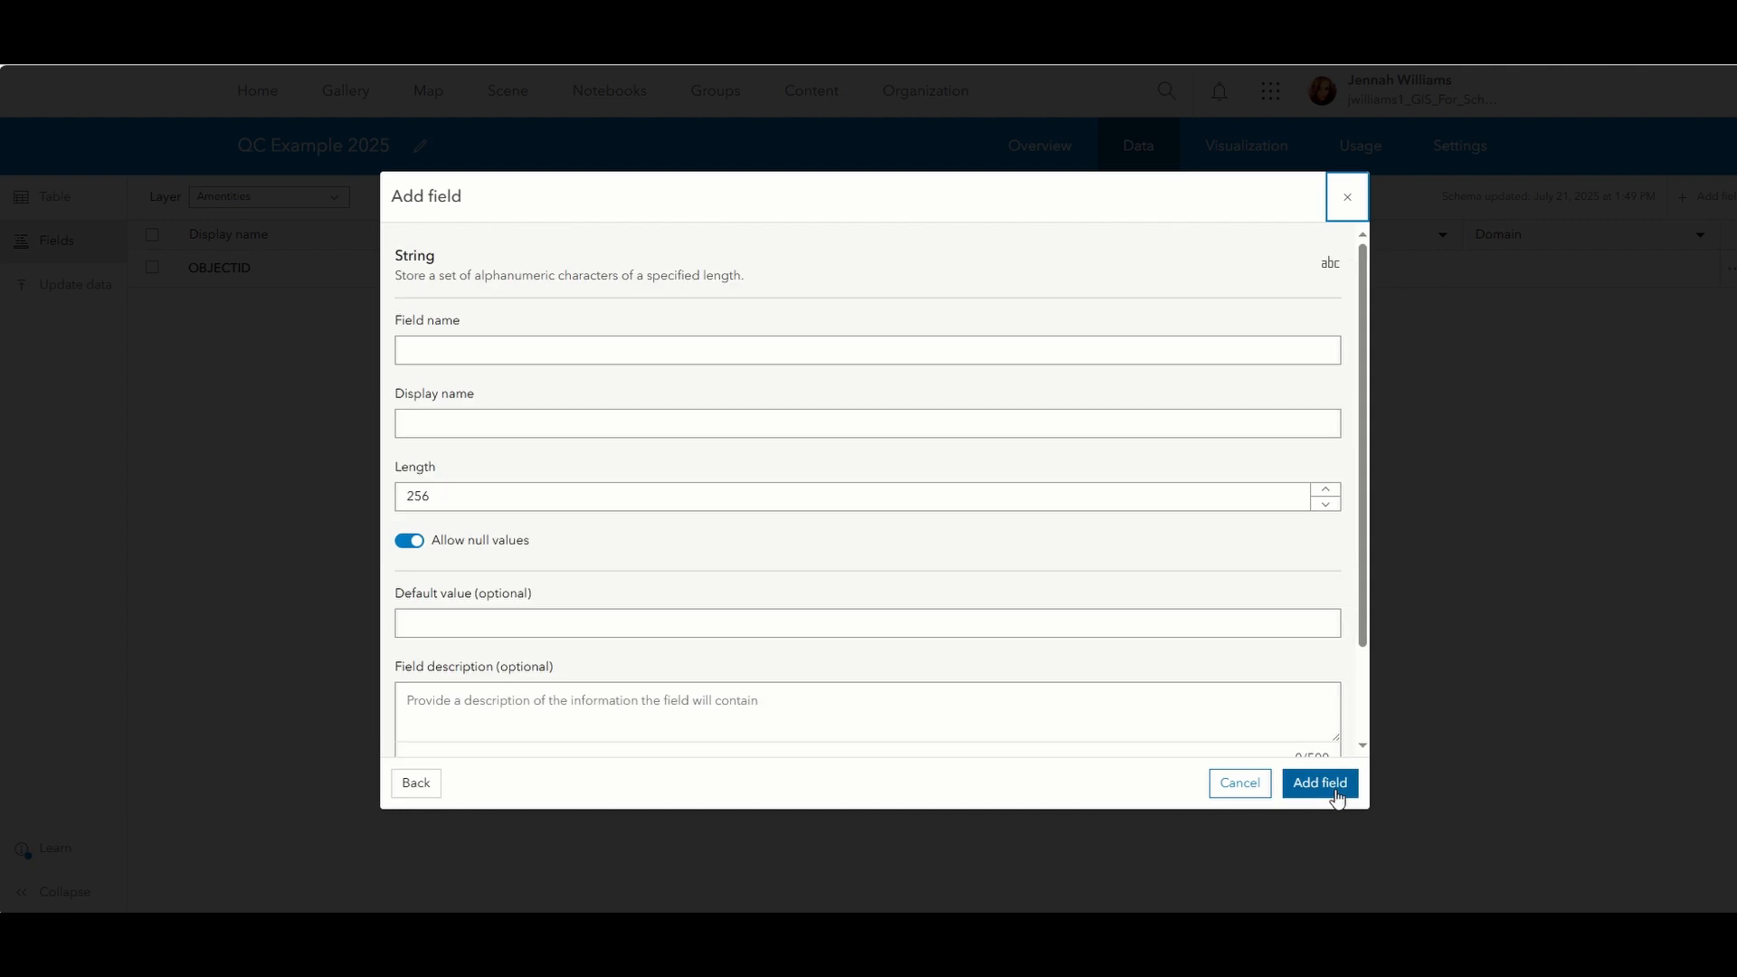
click(444, 347)
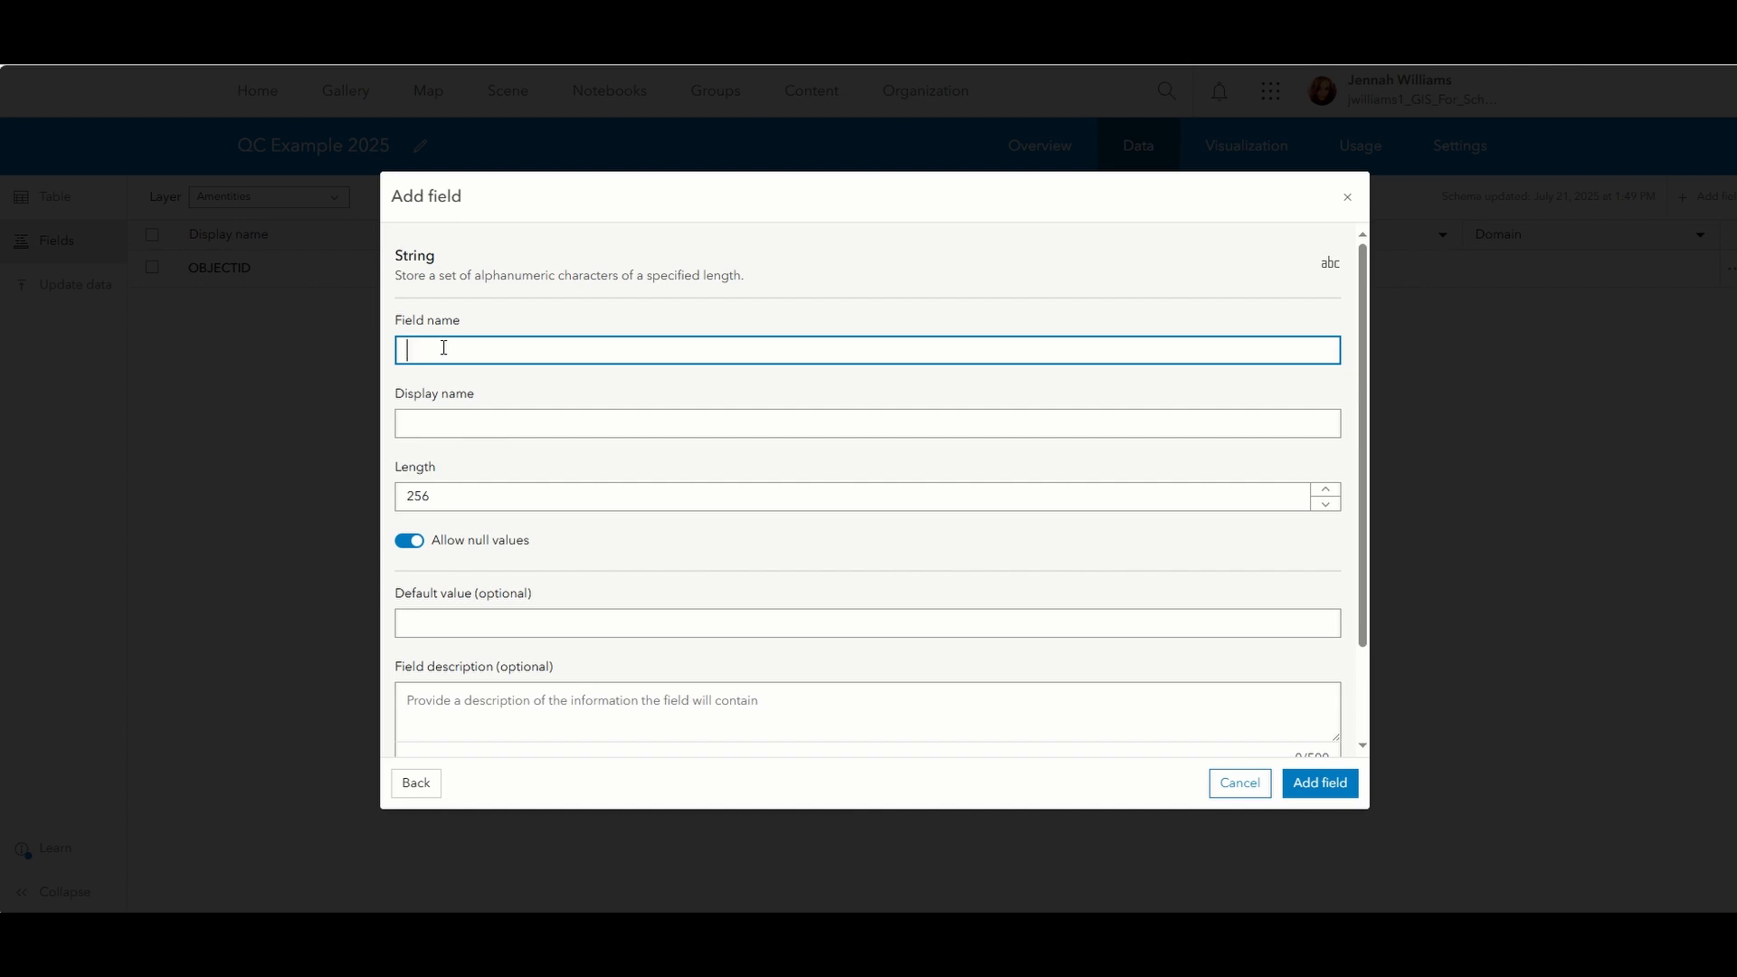
text(Amentities)
drag(472, 351, 382, 344)
key(ctrl+c)
click(451, 420)
key(ctrl+v)
scroll(820, 471, down, 2)
click(1332, 785)
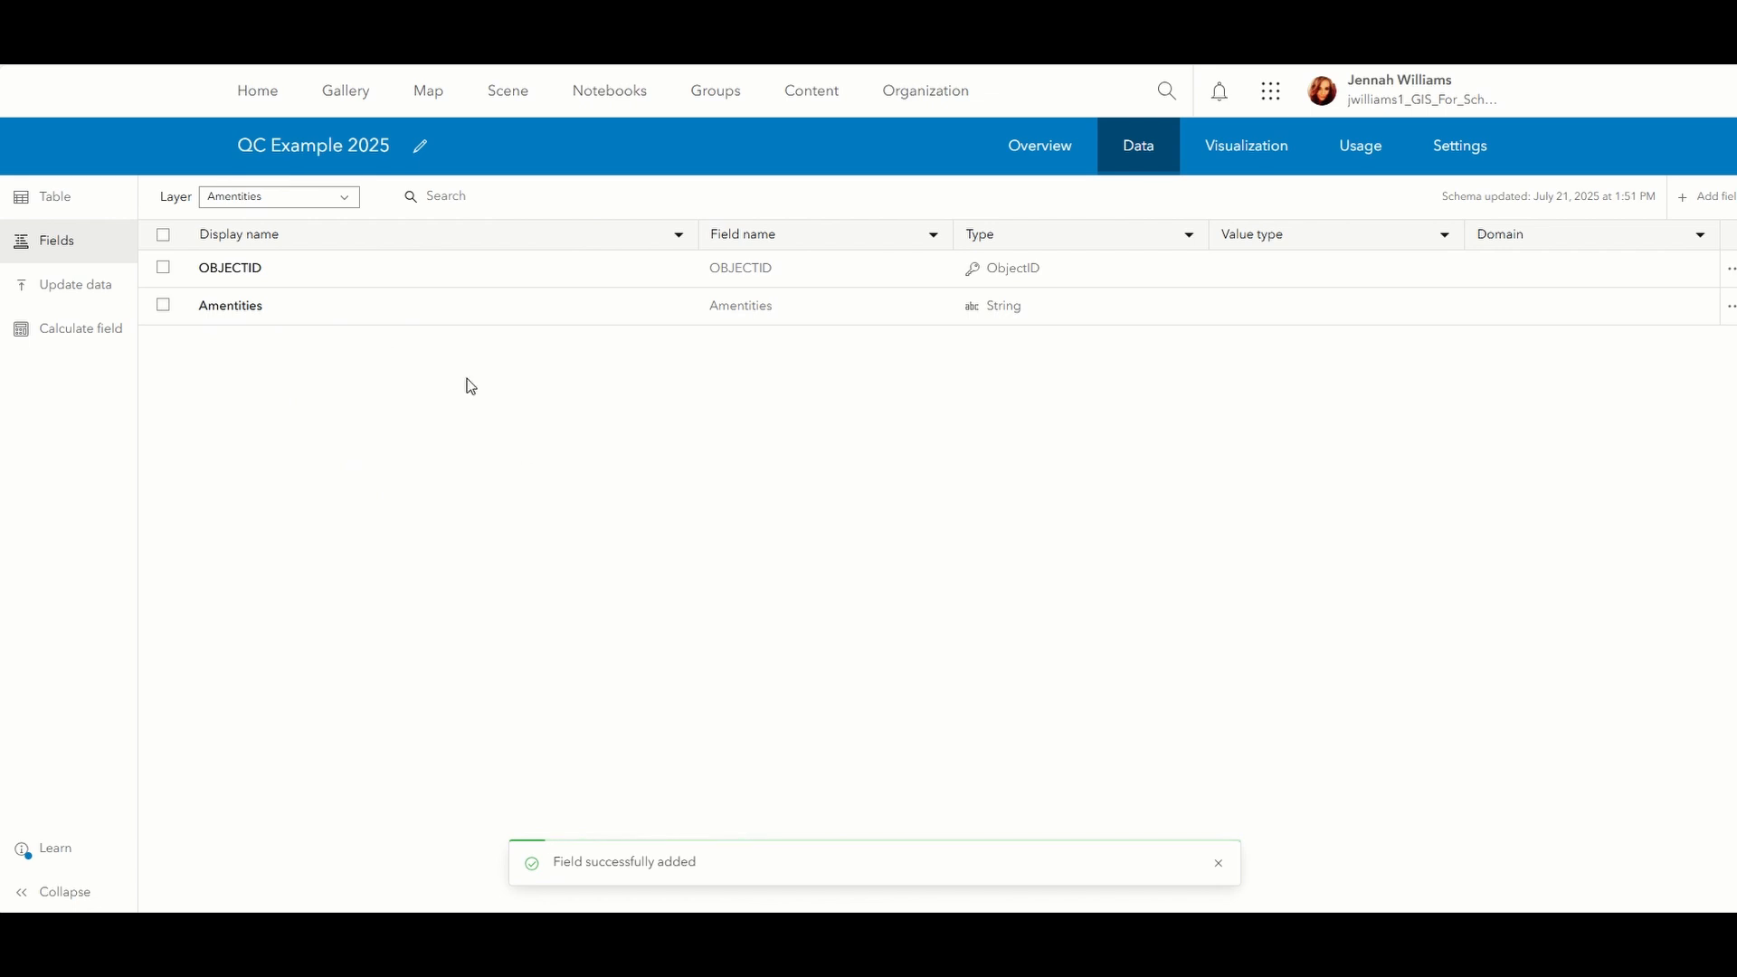
- Create a manually entered domain for the Amentities field with Bubbler as the first value's label and stored code
click(322, 309)
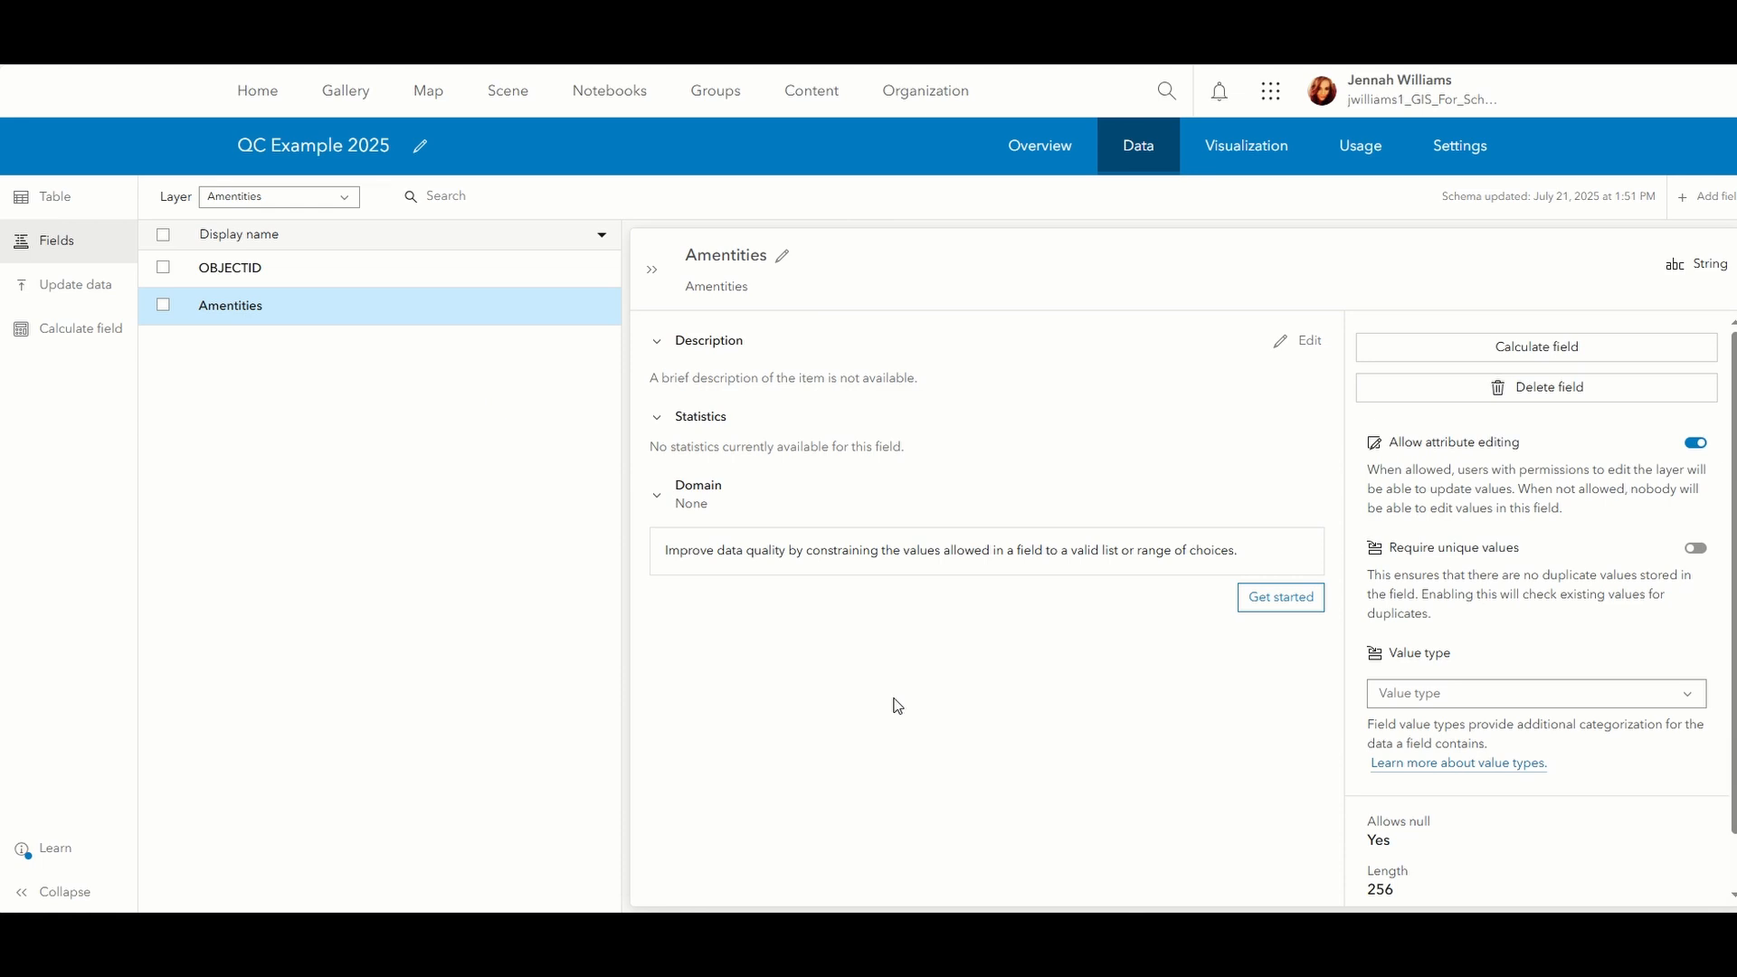
click(1277, 606)
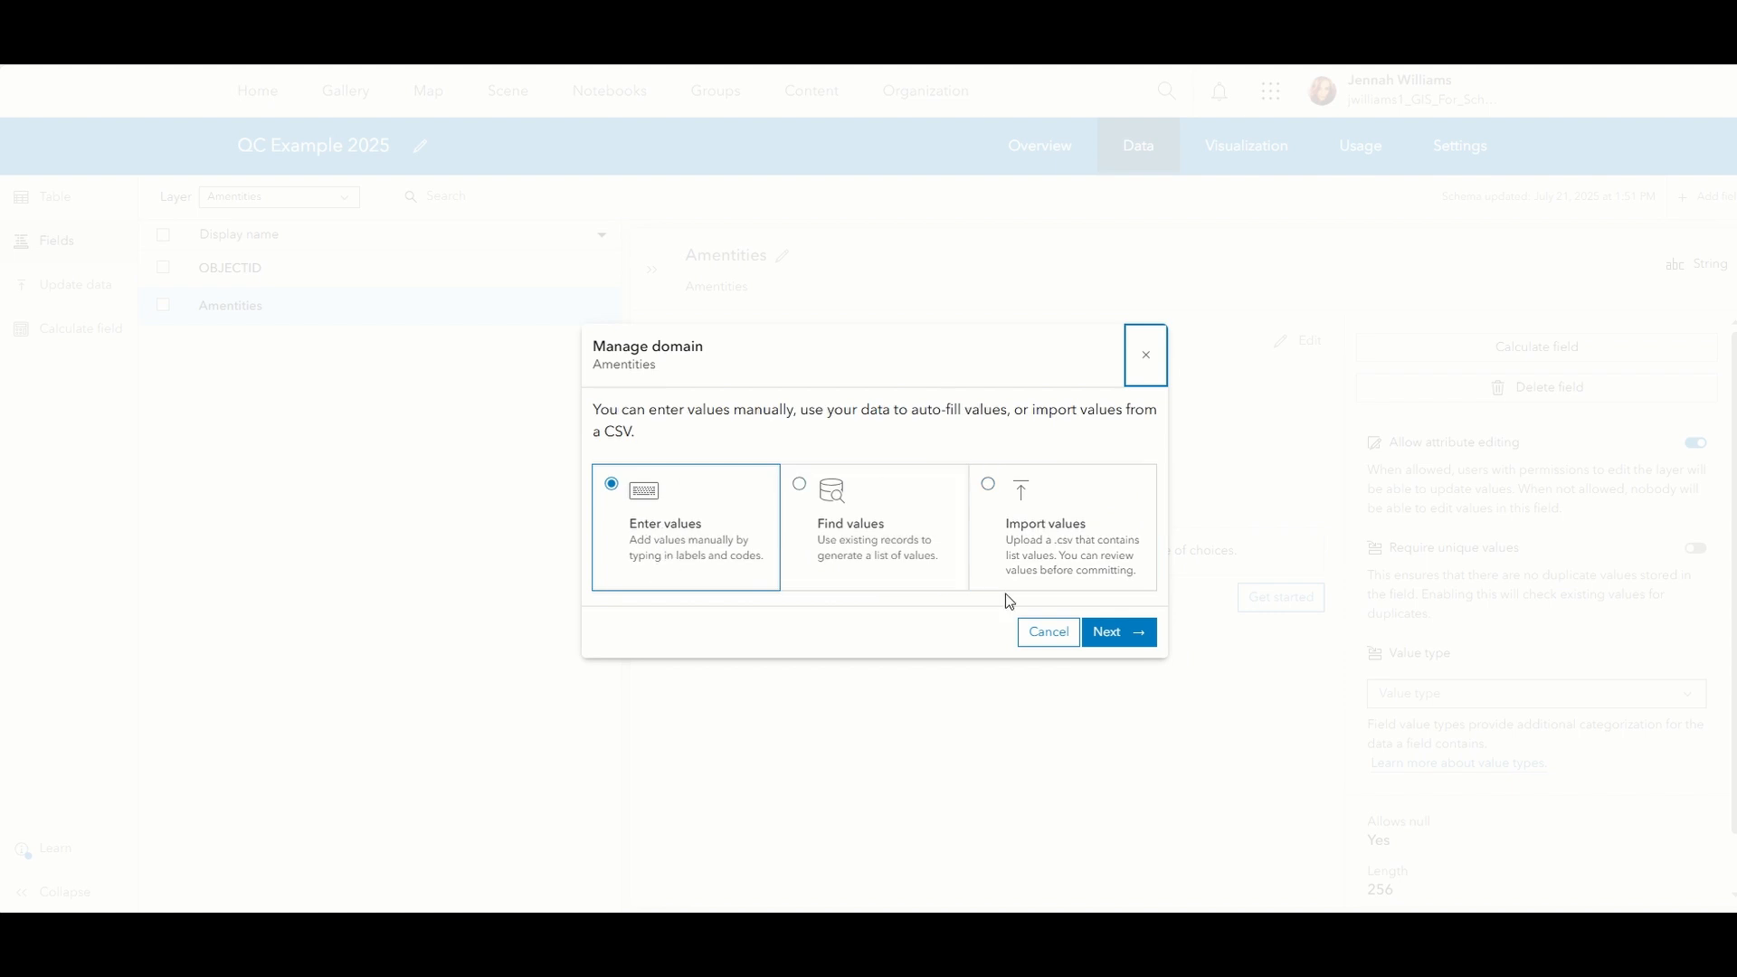
click(1121, 637)
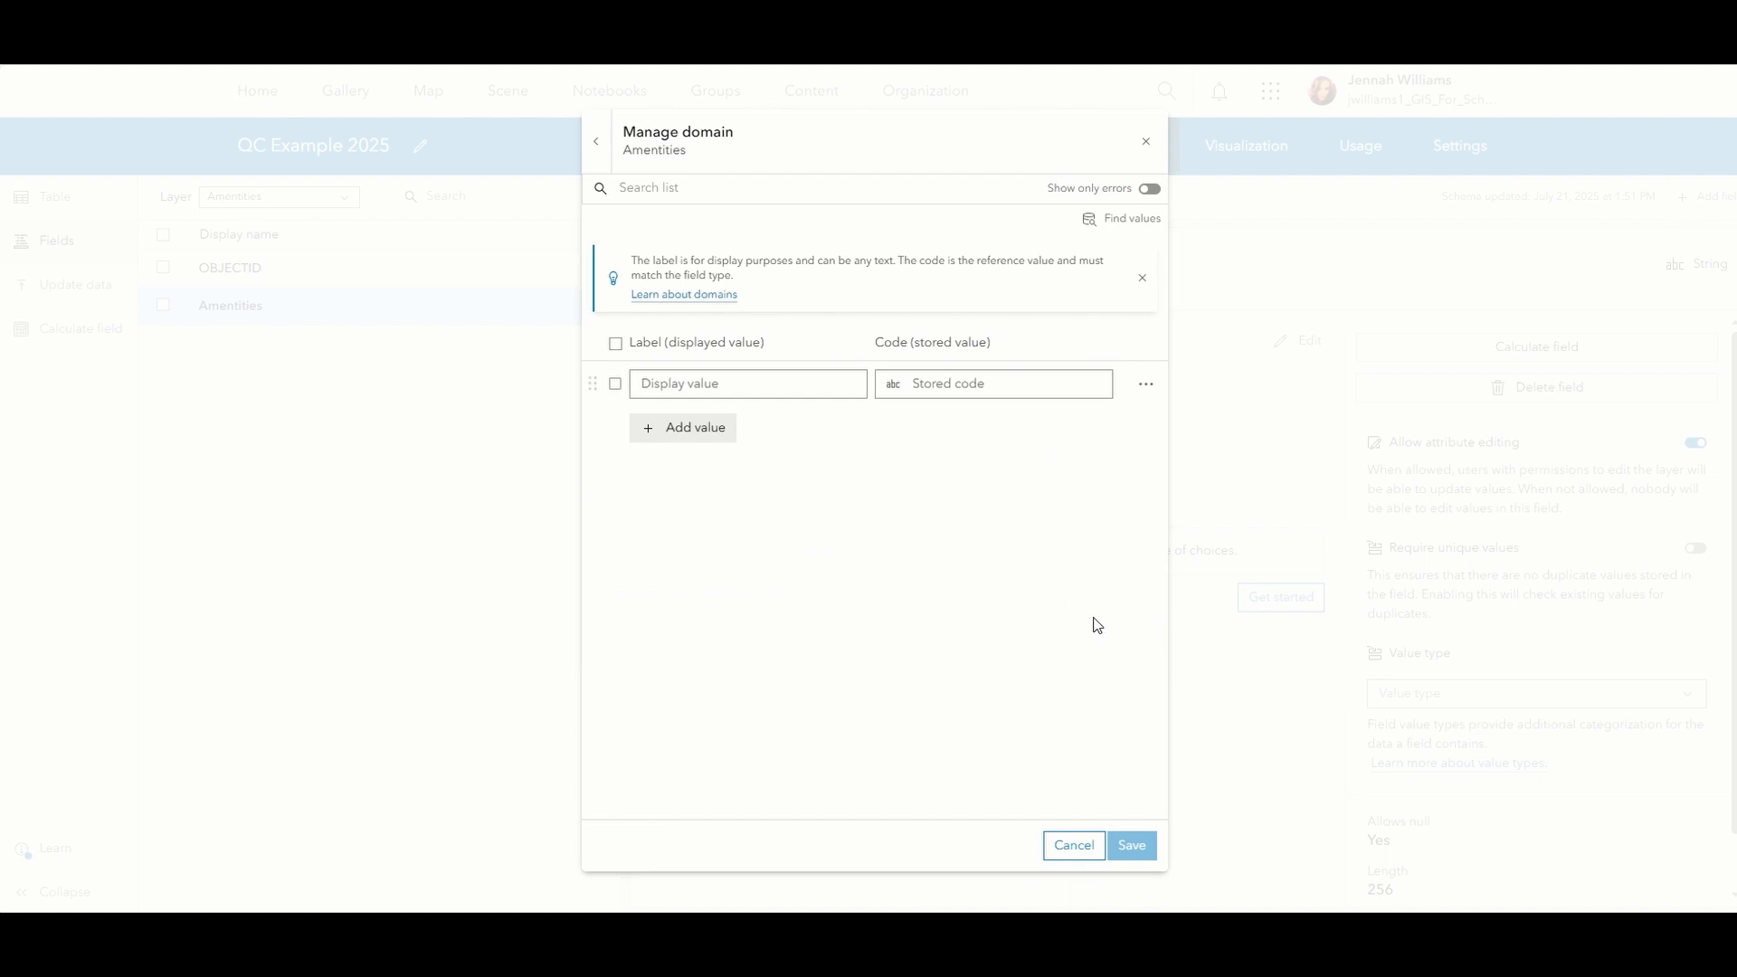
click(796, 386)
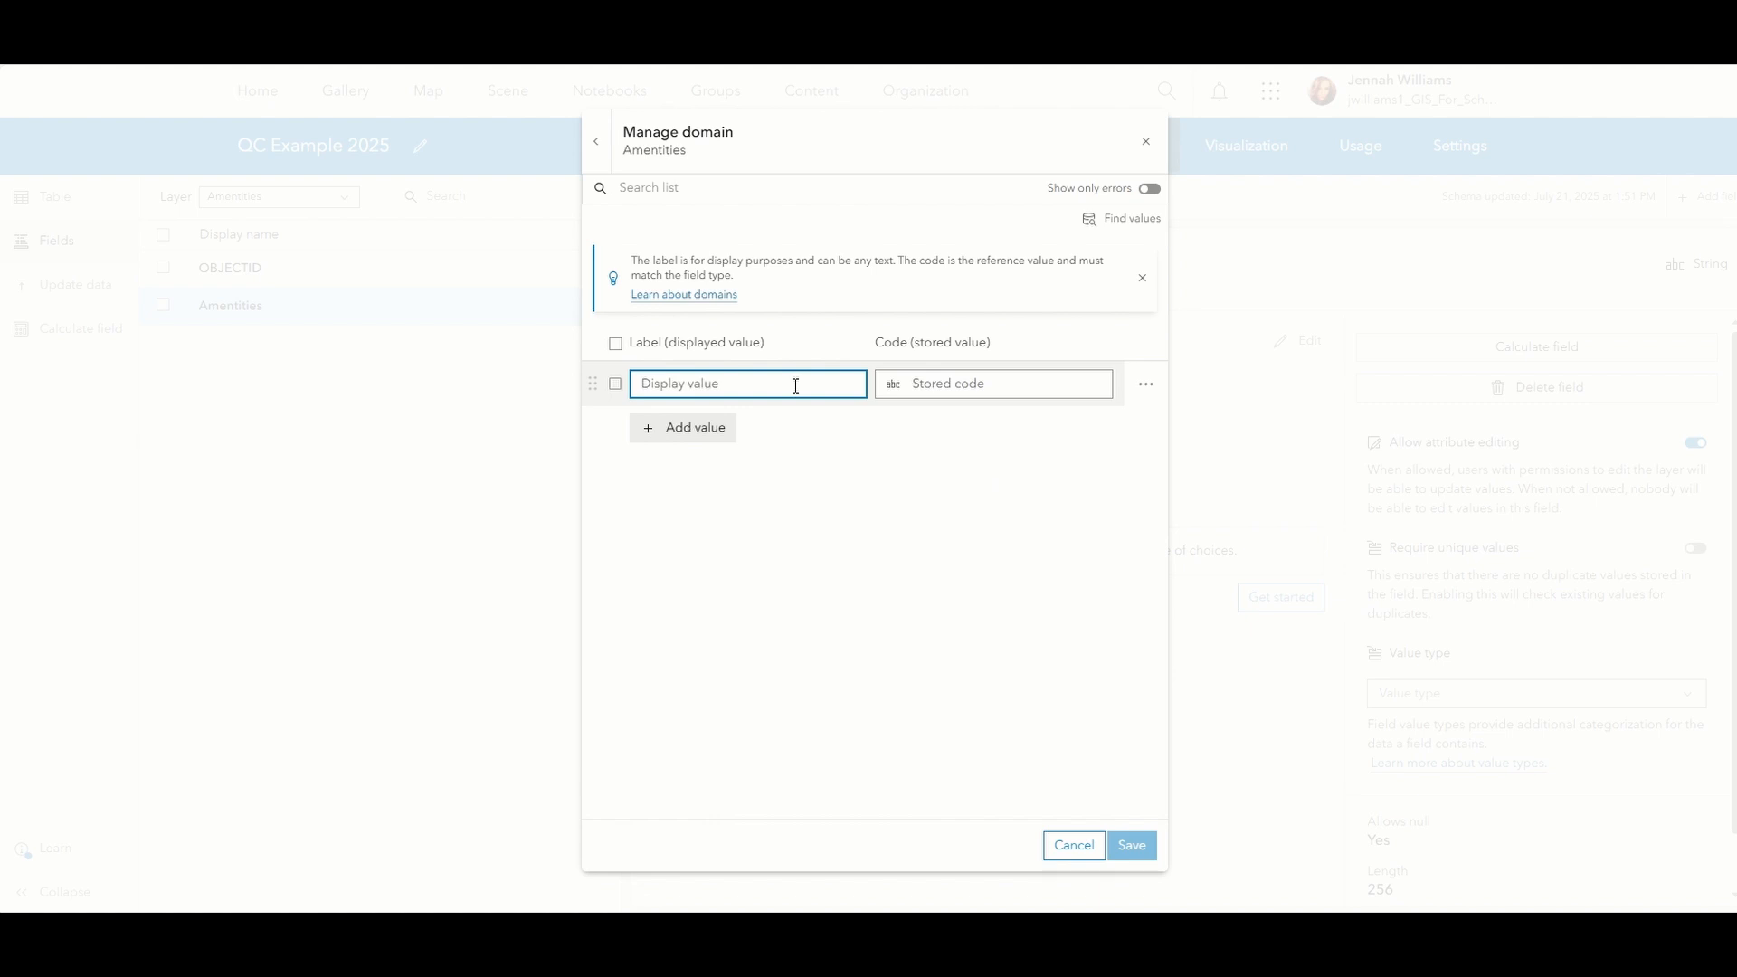
text(Bubbler)
drag(718, 387, 640, 383)
key(ctrl+c)
click(892, 385)
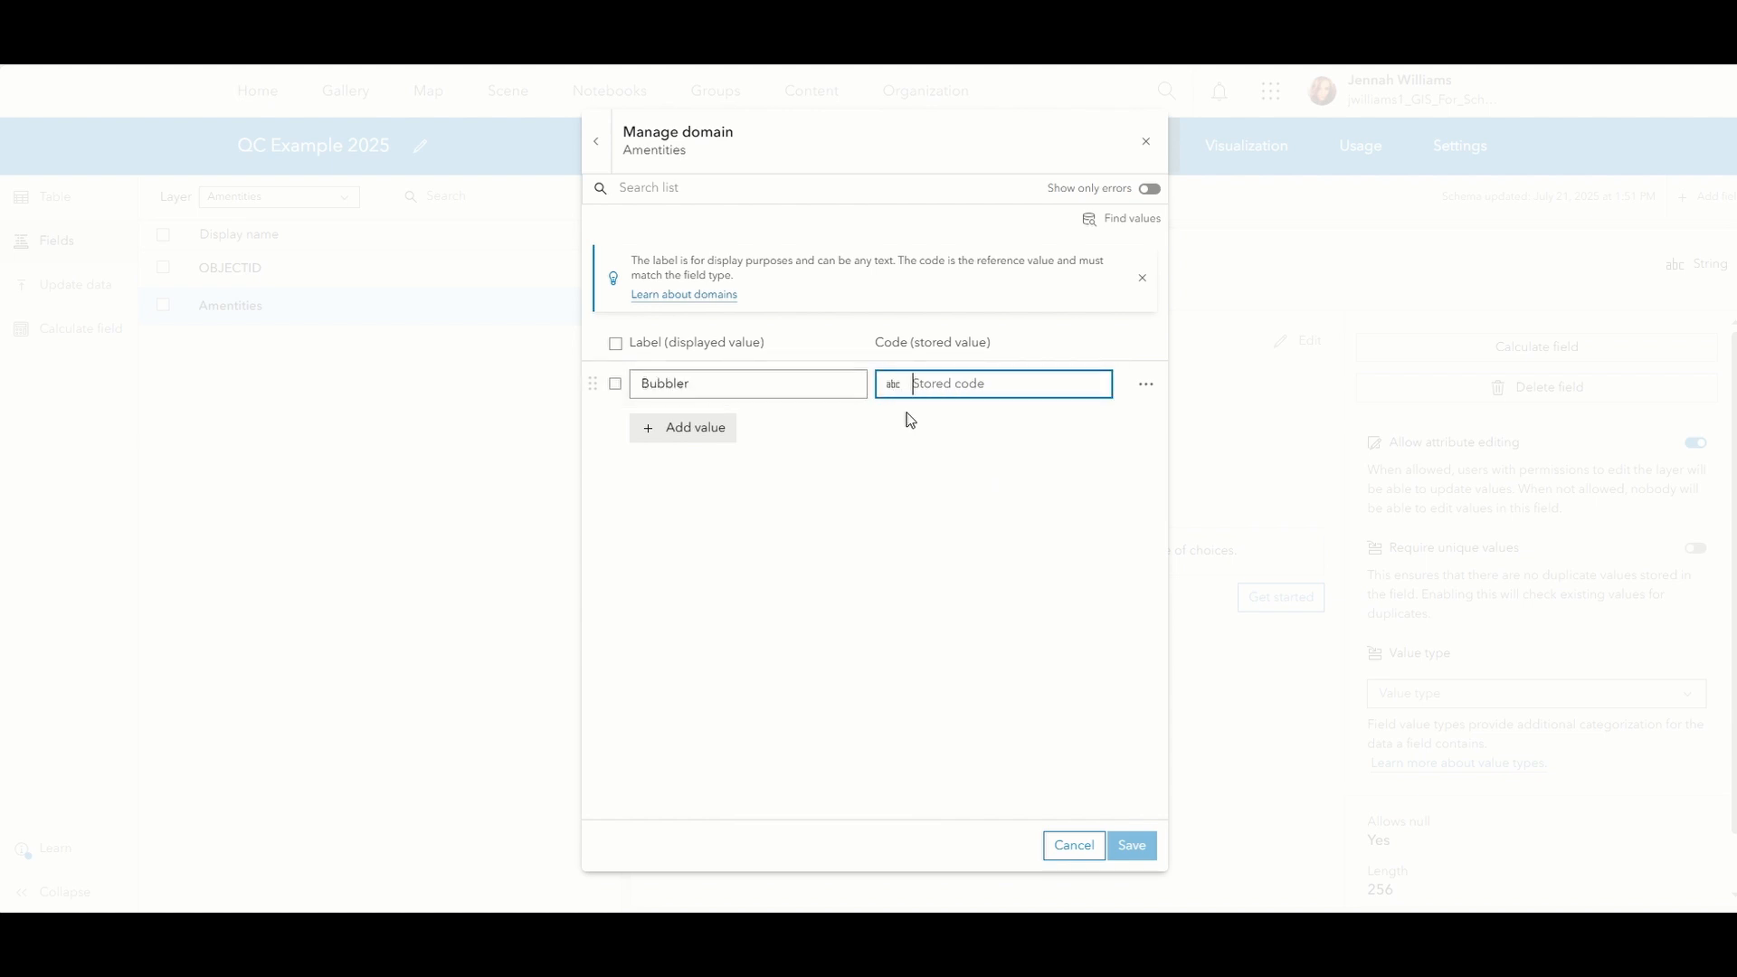
key(ctrl+v)
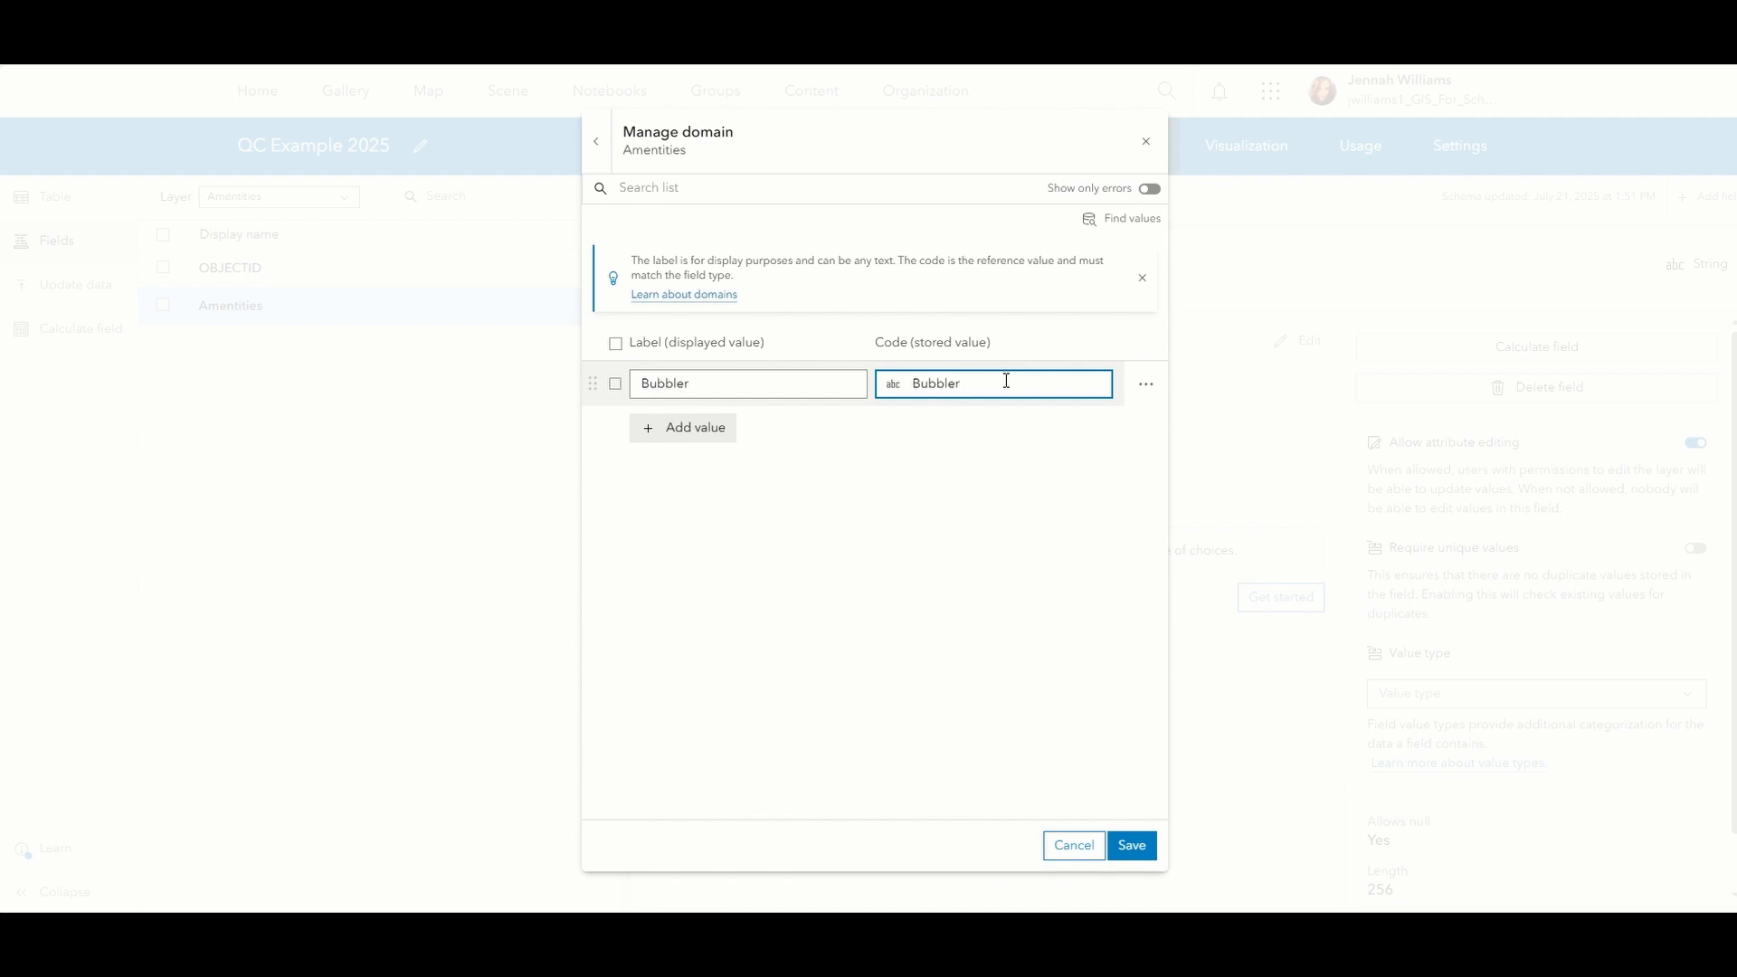
- Add Recycling Bin as the second value of the Amentities domain, with the same text for label and stored code
click(717, 424)
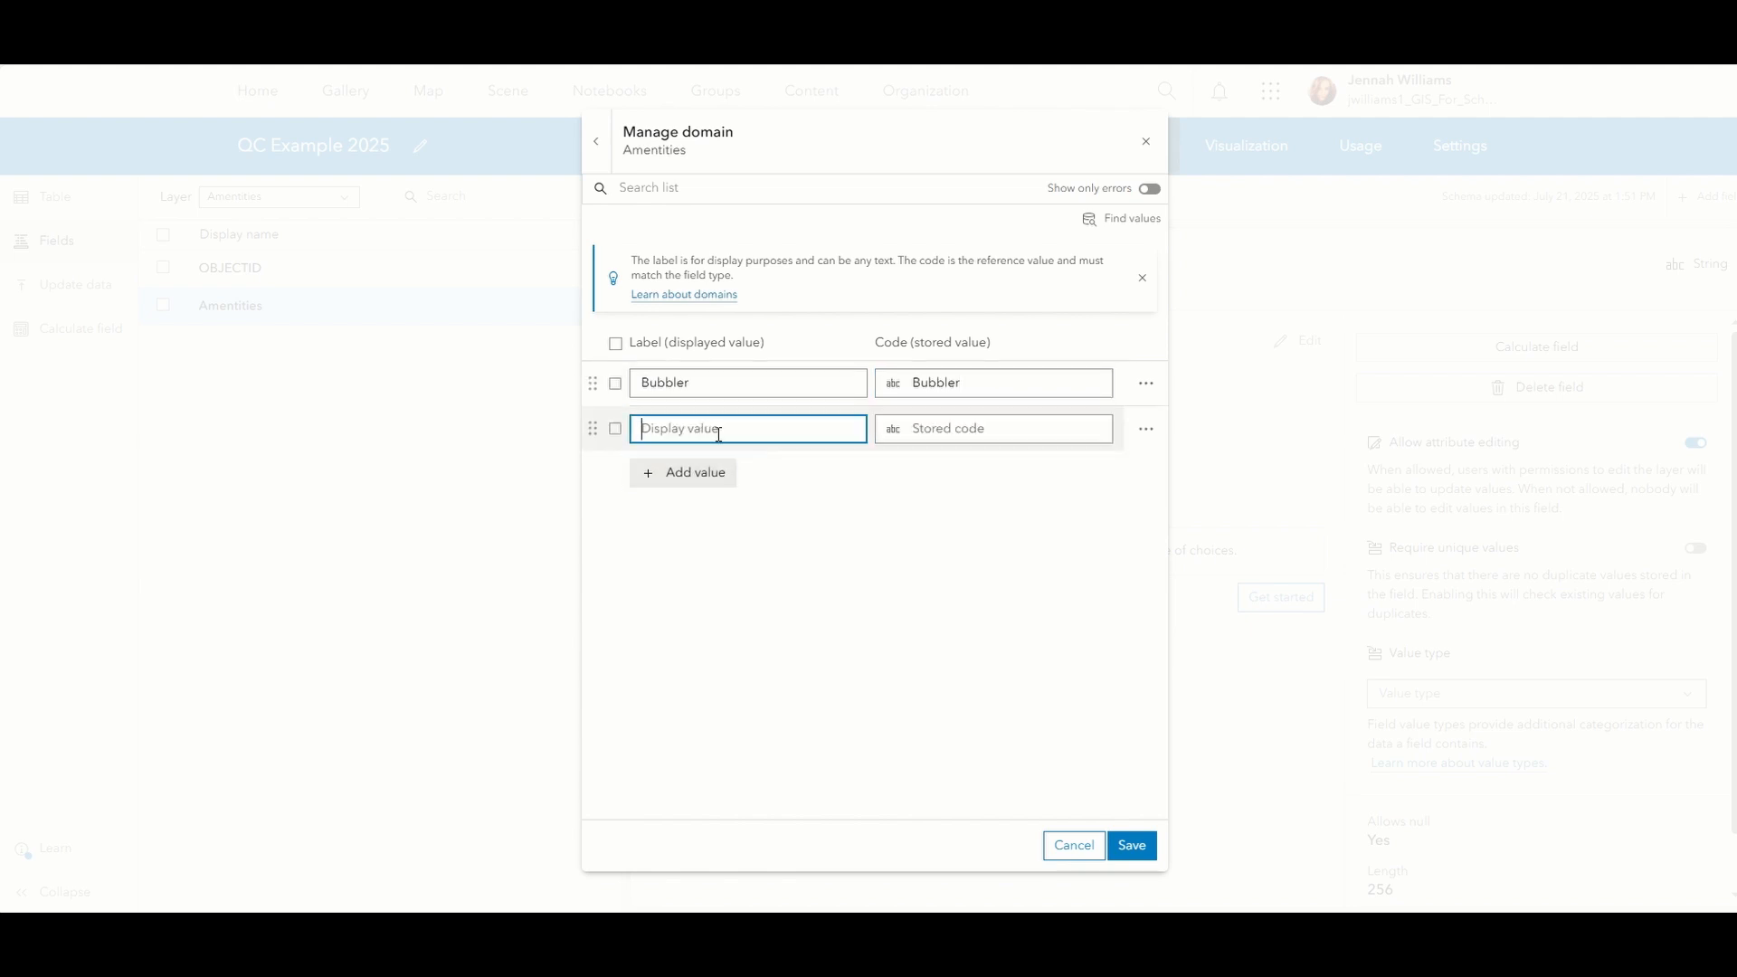
text(Recycling Bin)
drag(735, 432, 609, 437)
key(ctrl+c)
click(1010, 429)
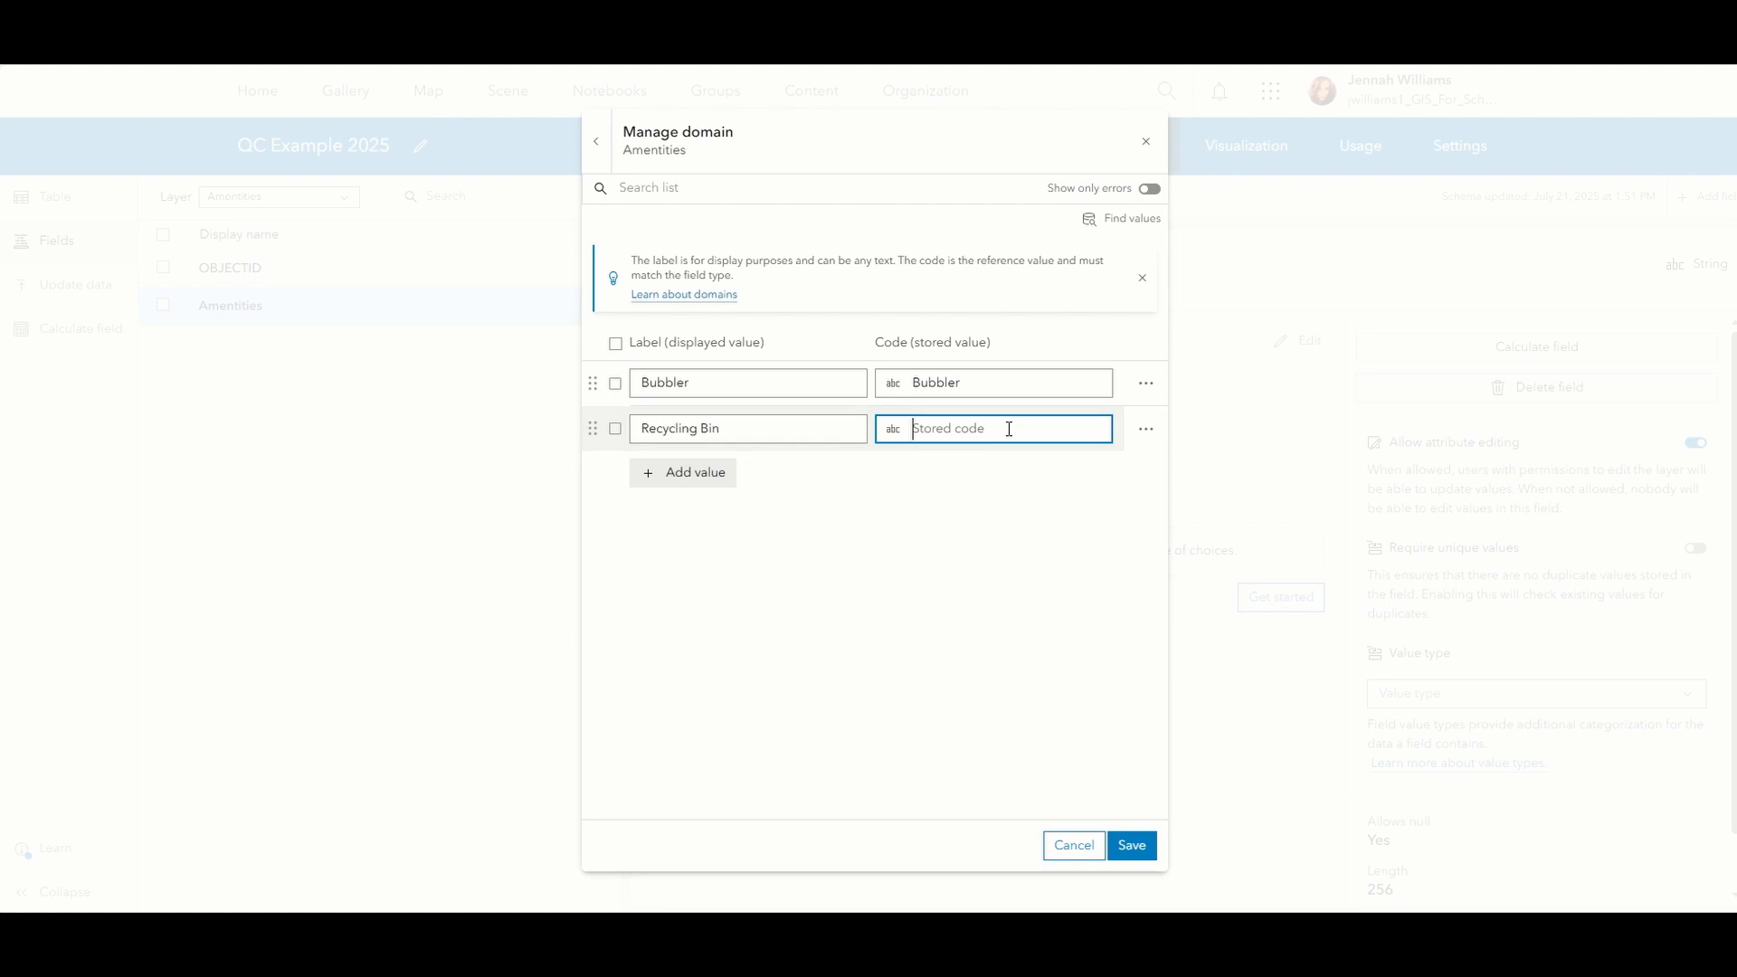
key(ctrl+v)
- Add Playground as the third value's label and stored code, and save the Amentities domain
click(670, 472)
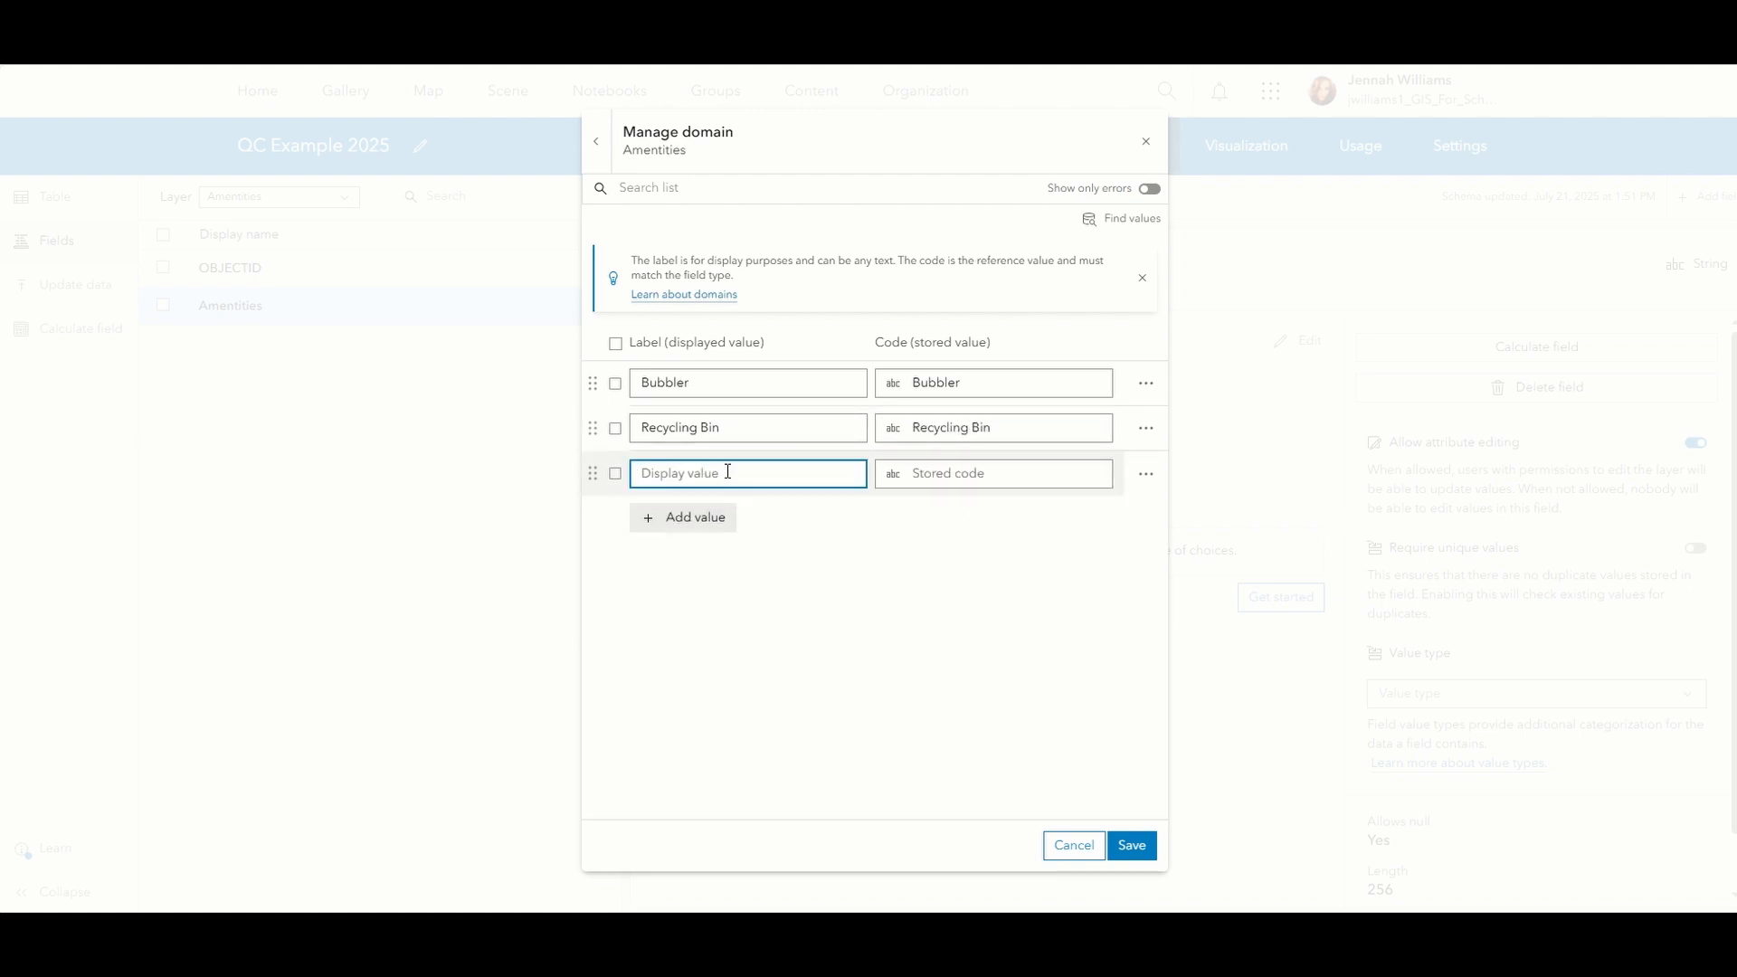
text(Playground)
drag(749, 473, 623, 484)
key(ctrl+c)
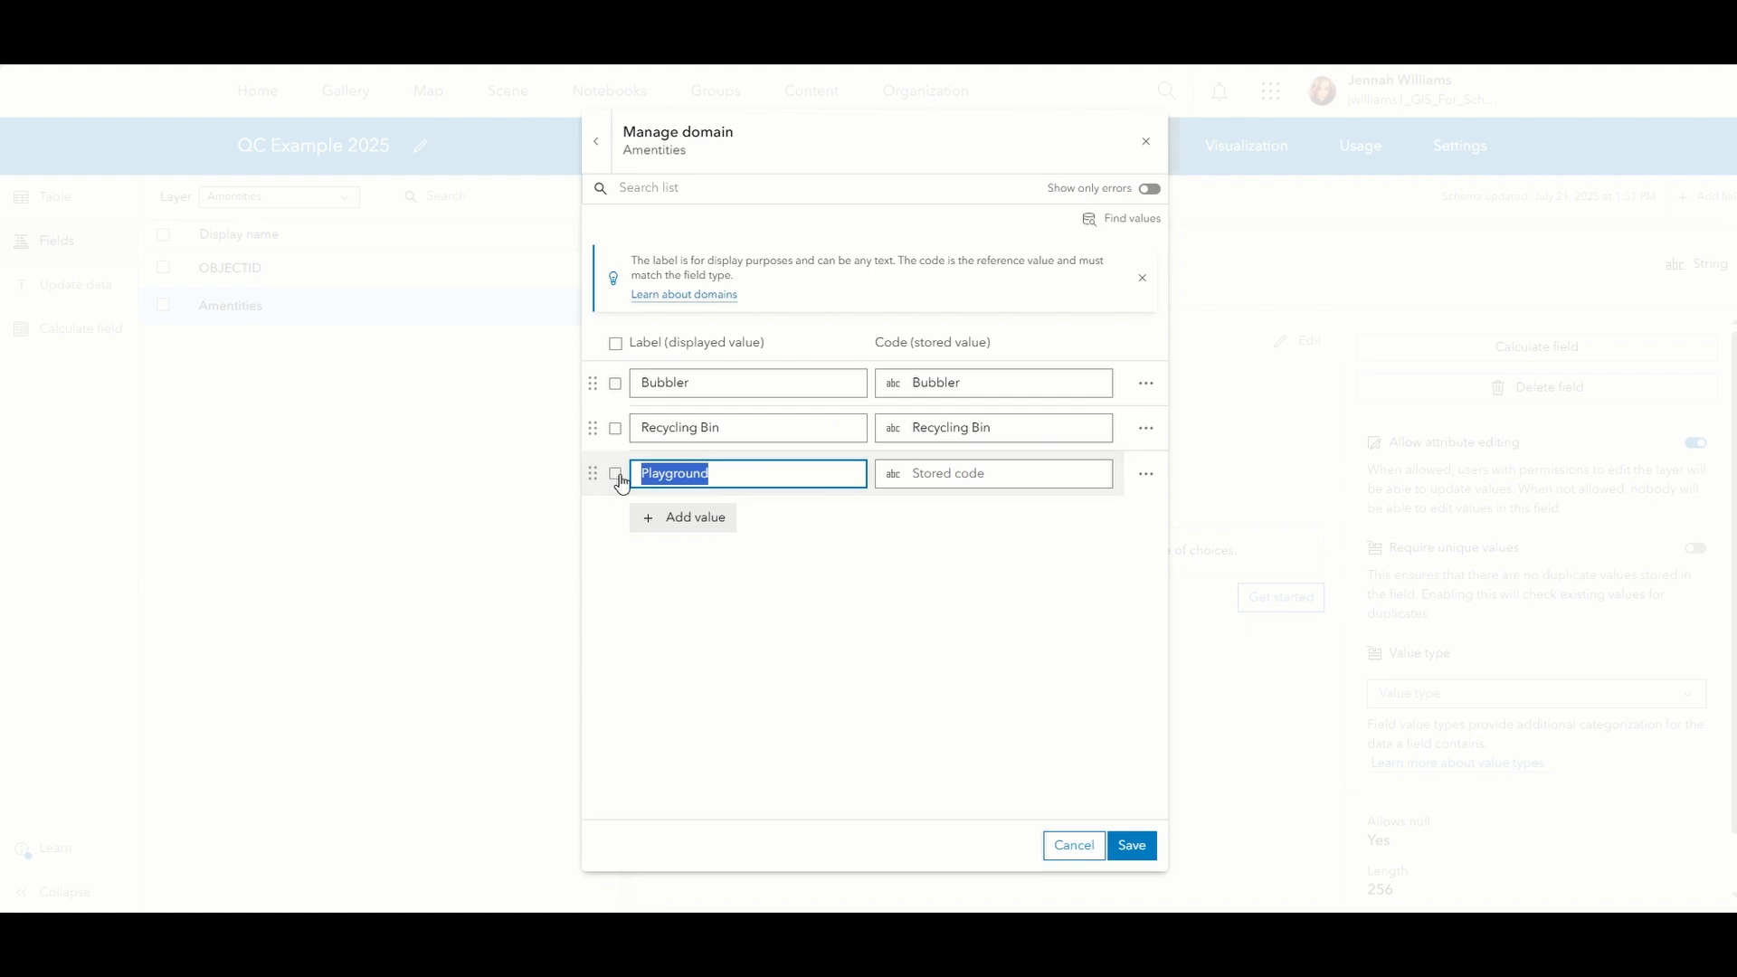
click(1089, 473)
key(ctrl+v)
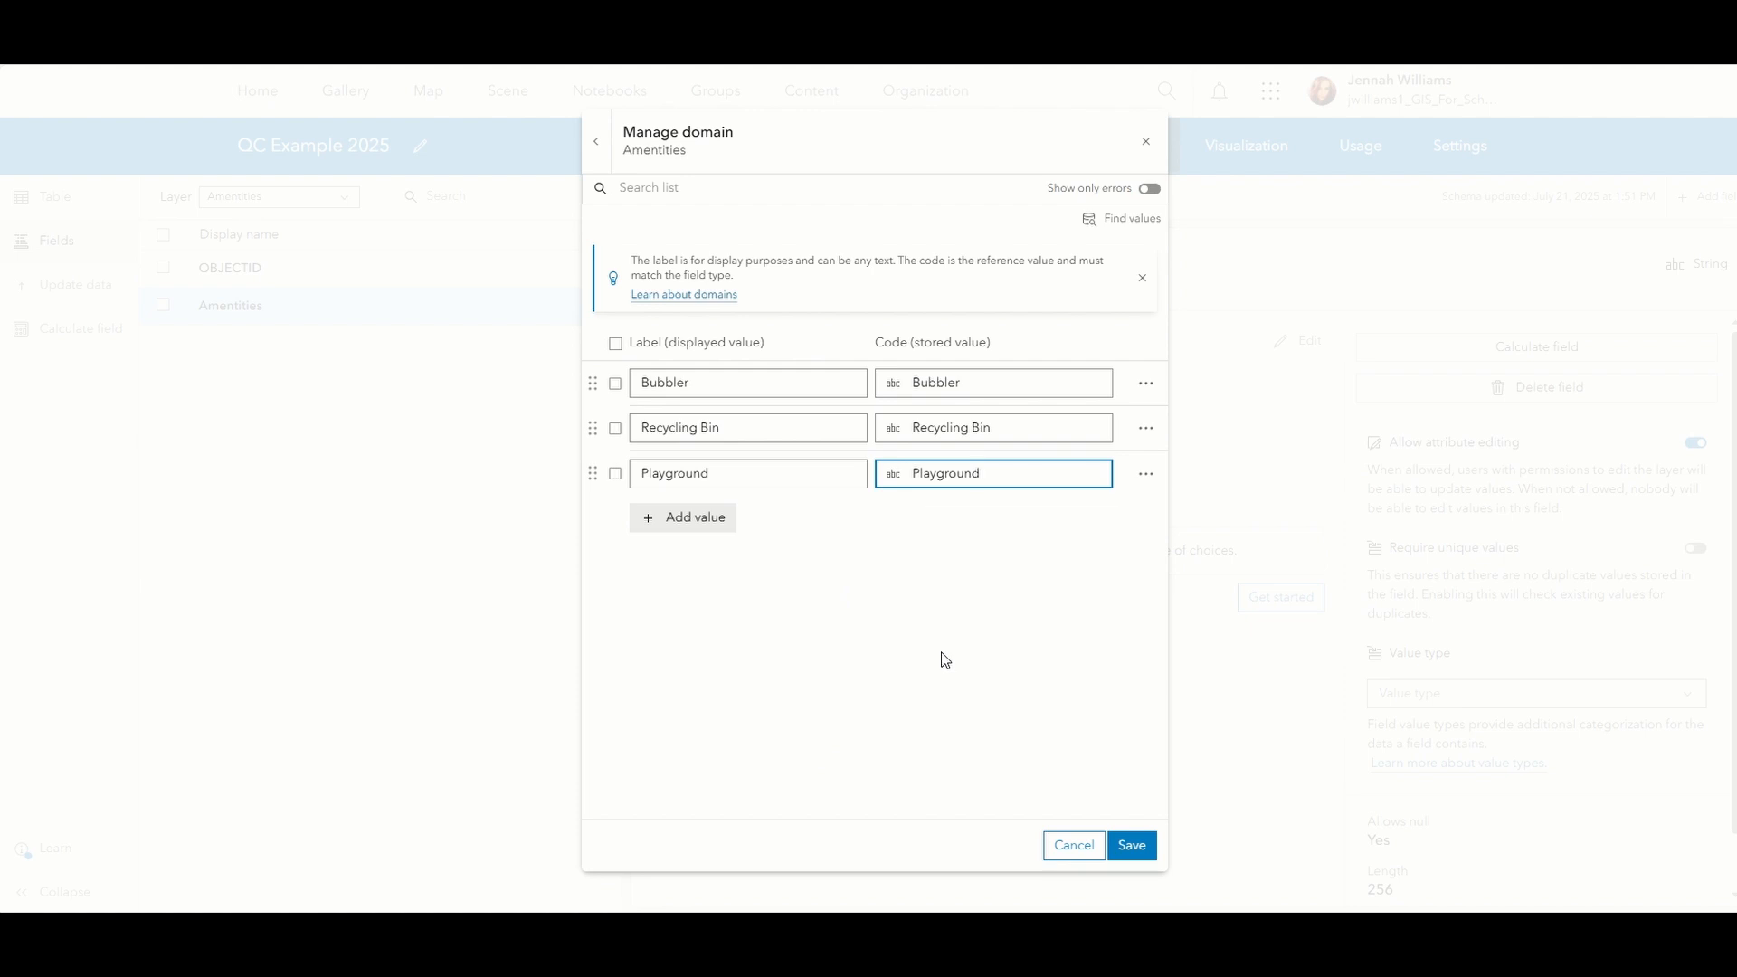
click(1133, 847)
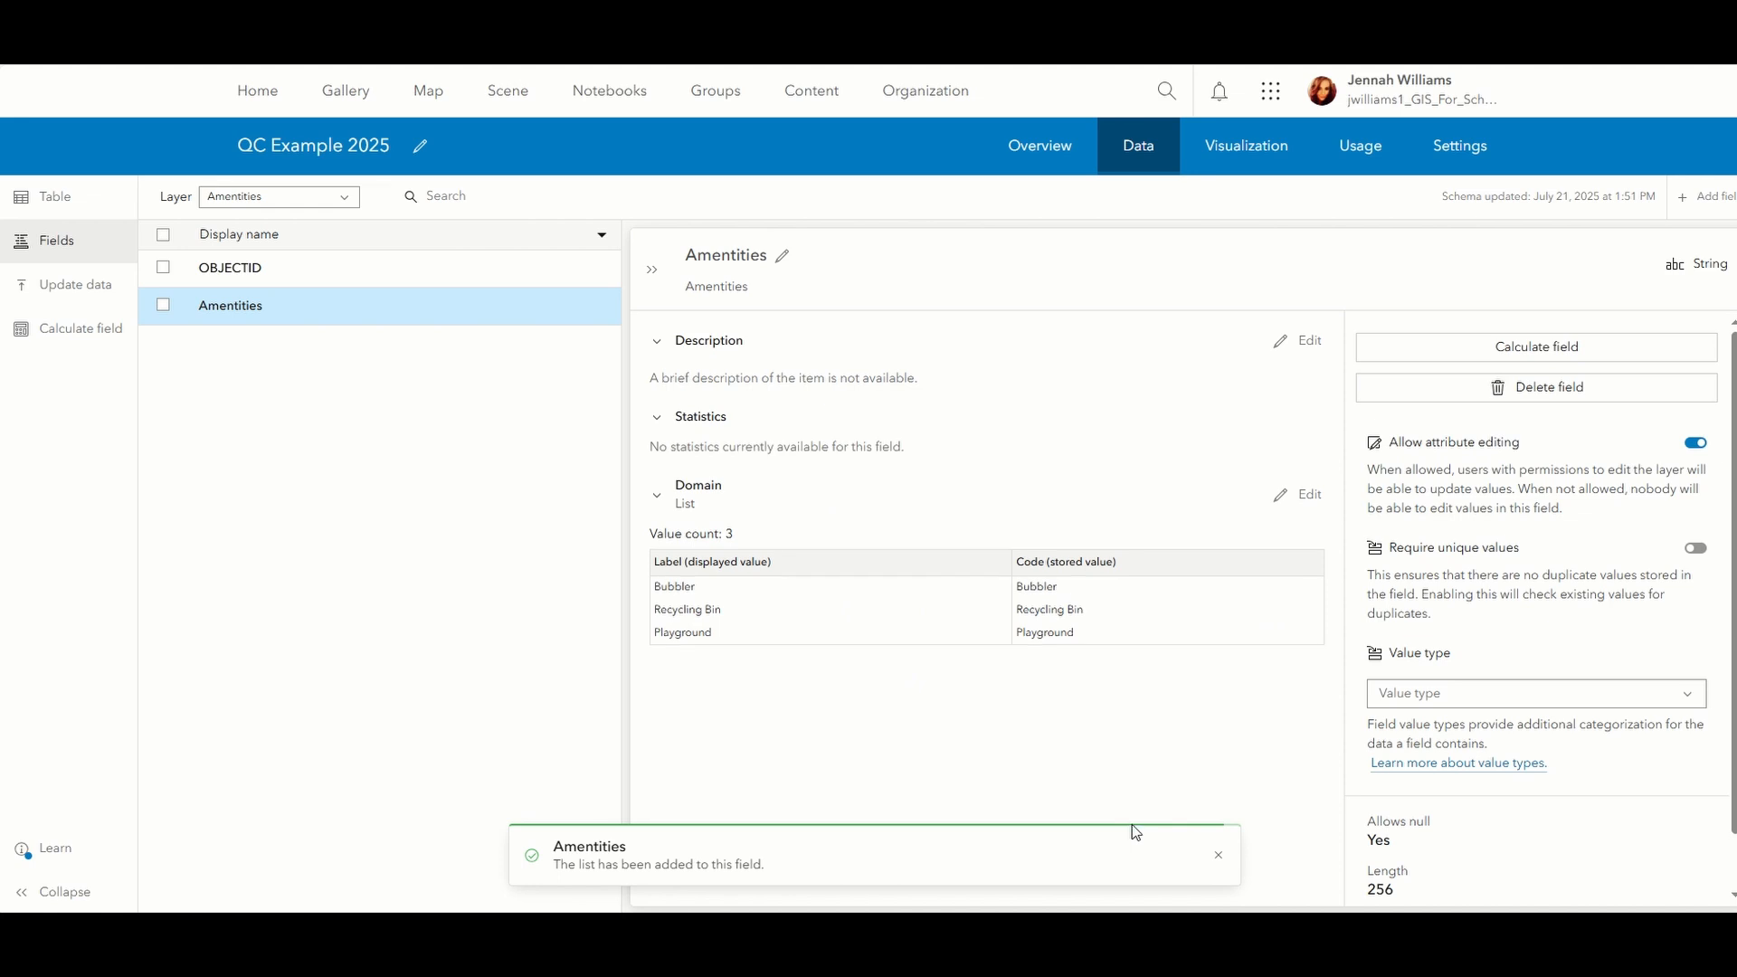
- Add a string text field to the Nature layer with Nature as both field name and display name
click(300, 199)
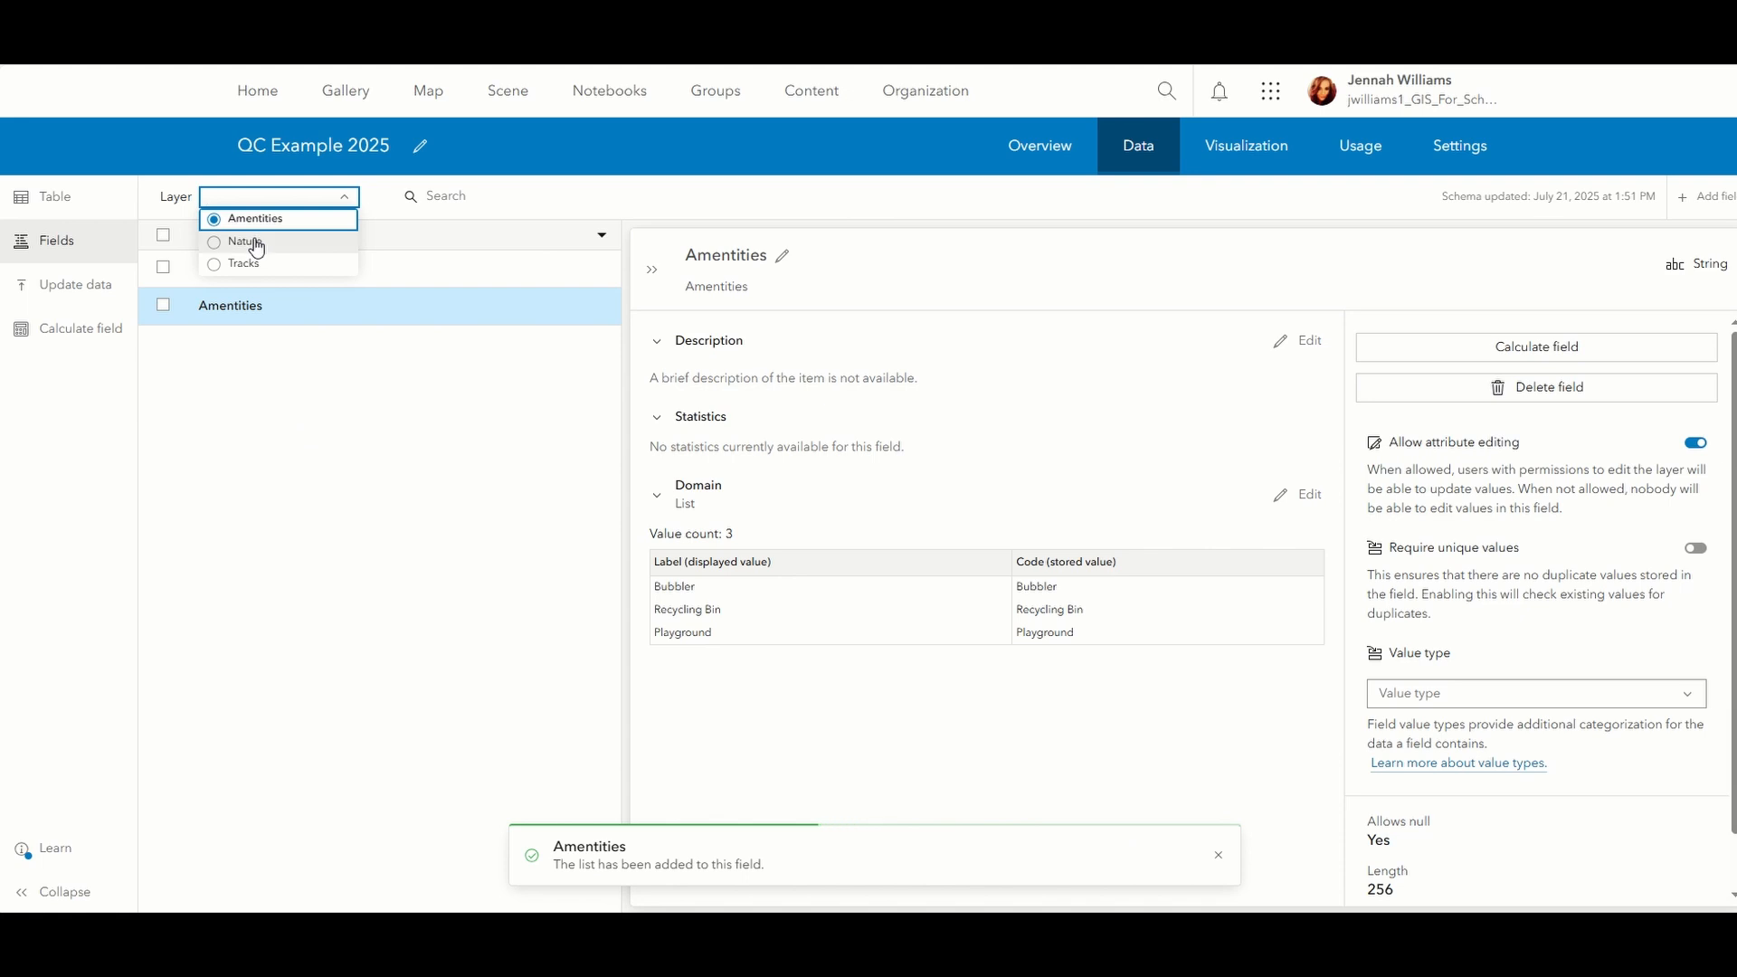
click(259, 245)
click(54, 240)
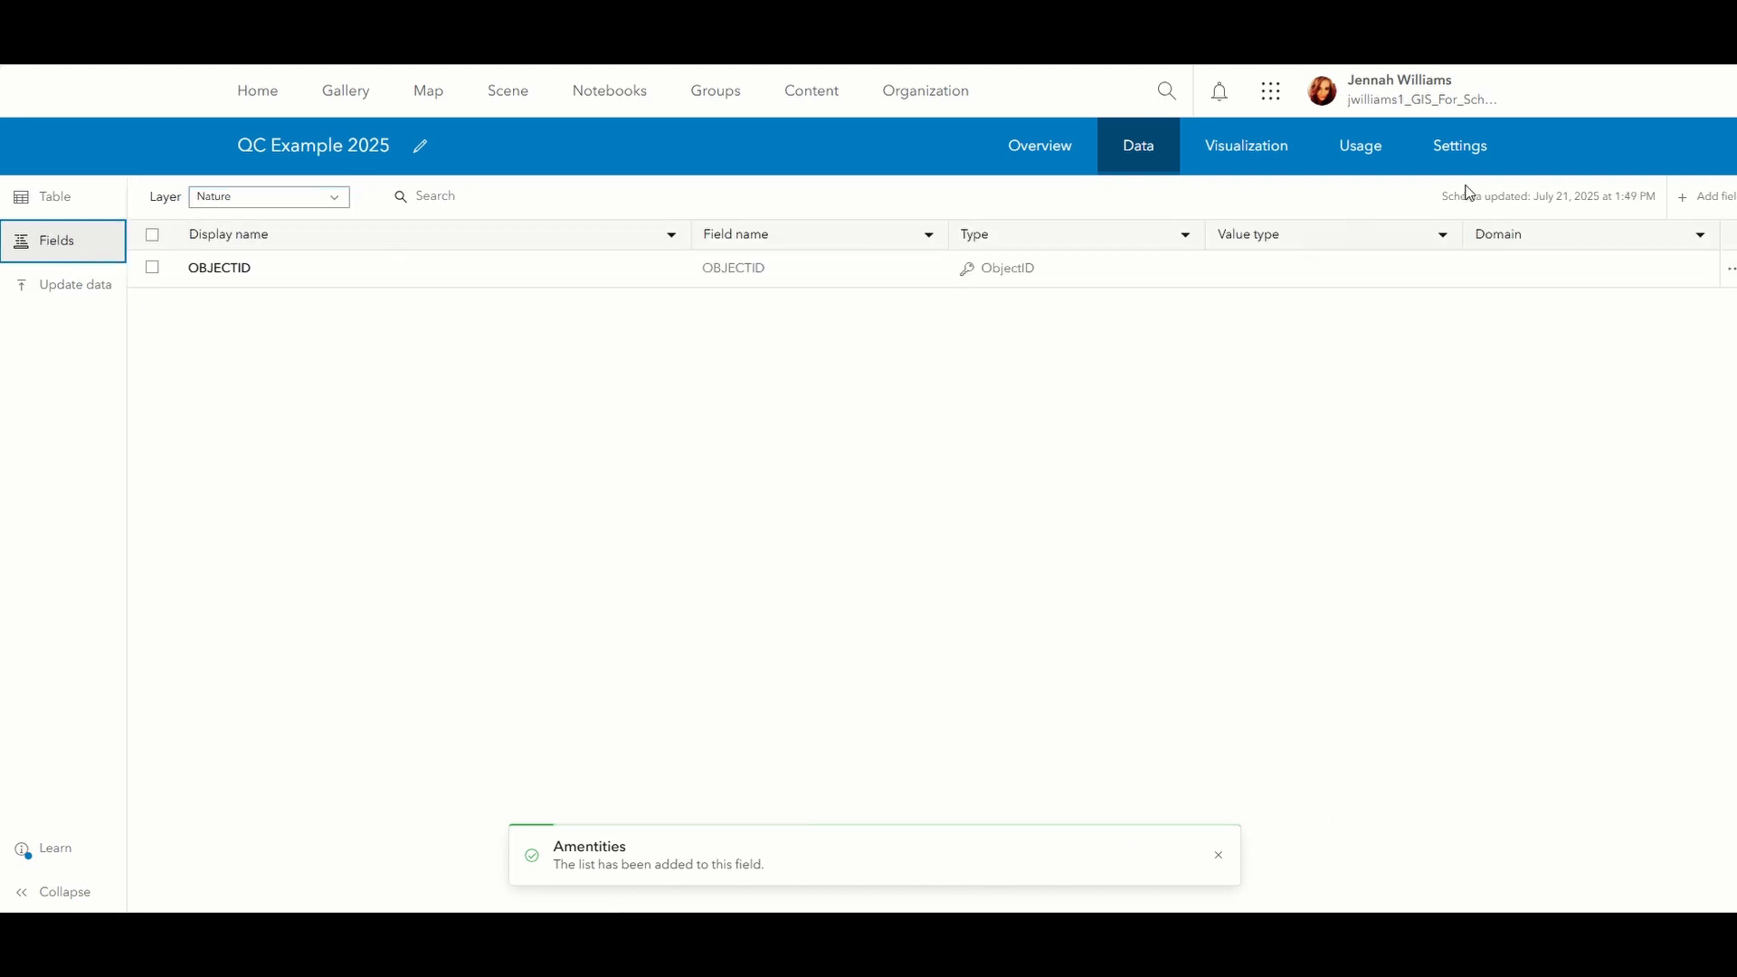
click(1708, 199)
click(561, 290)
click(558, 351)
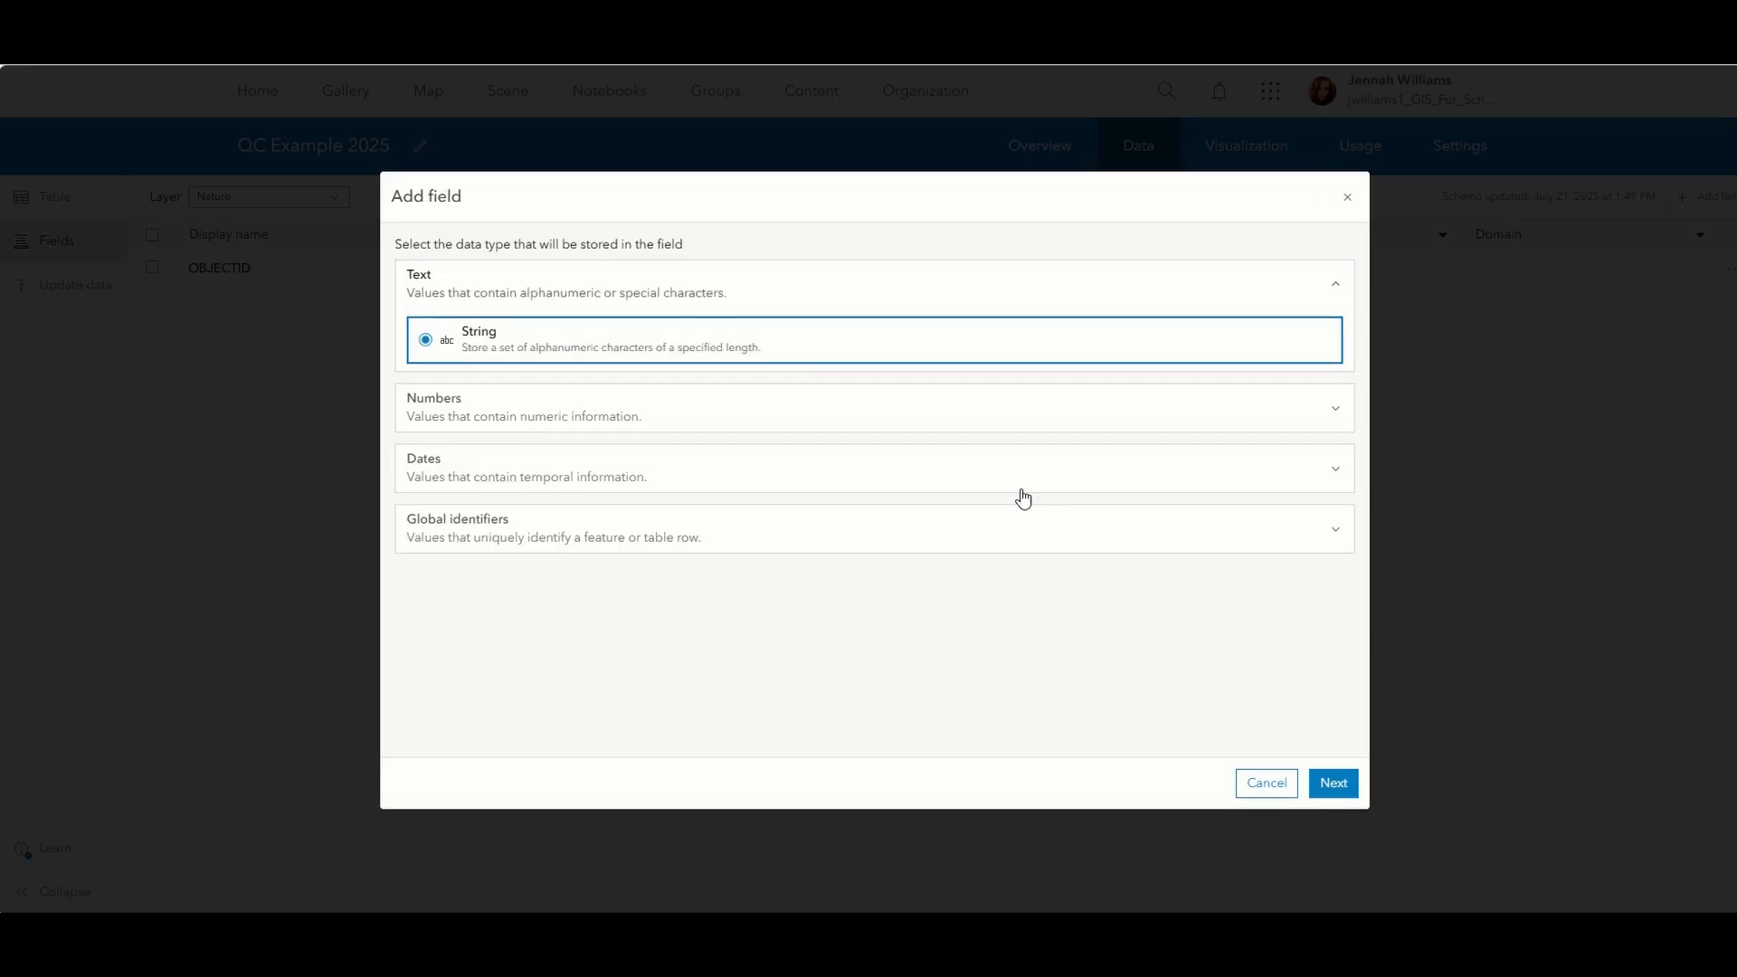
click(1339, 786)
click(580, 349)
text(Nature)
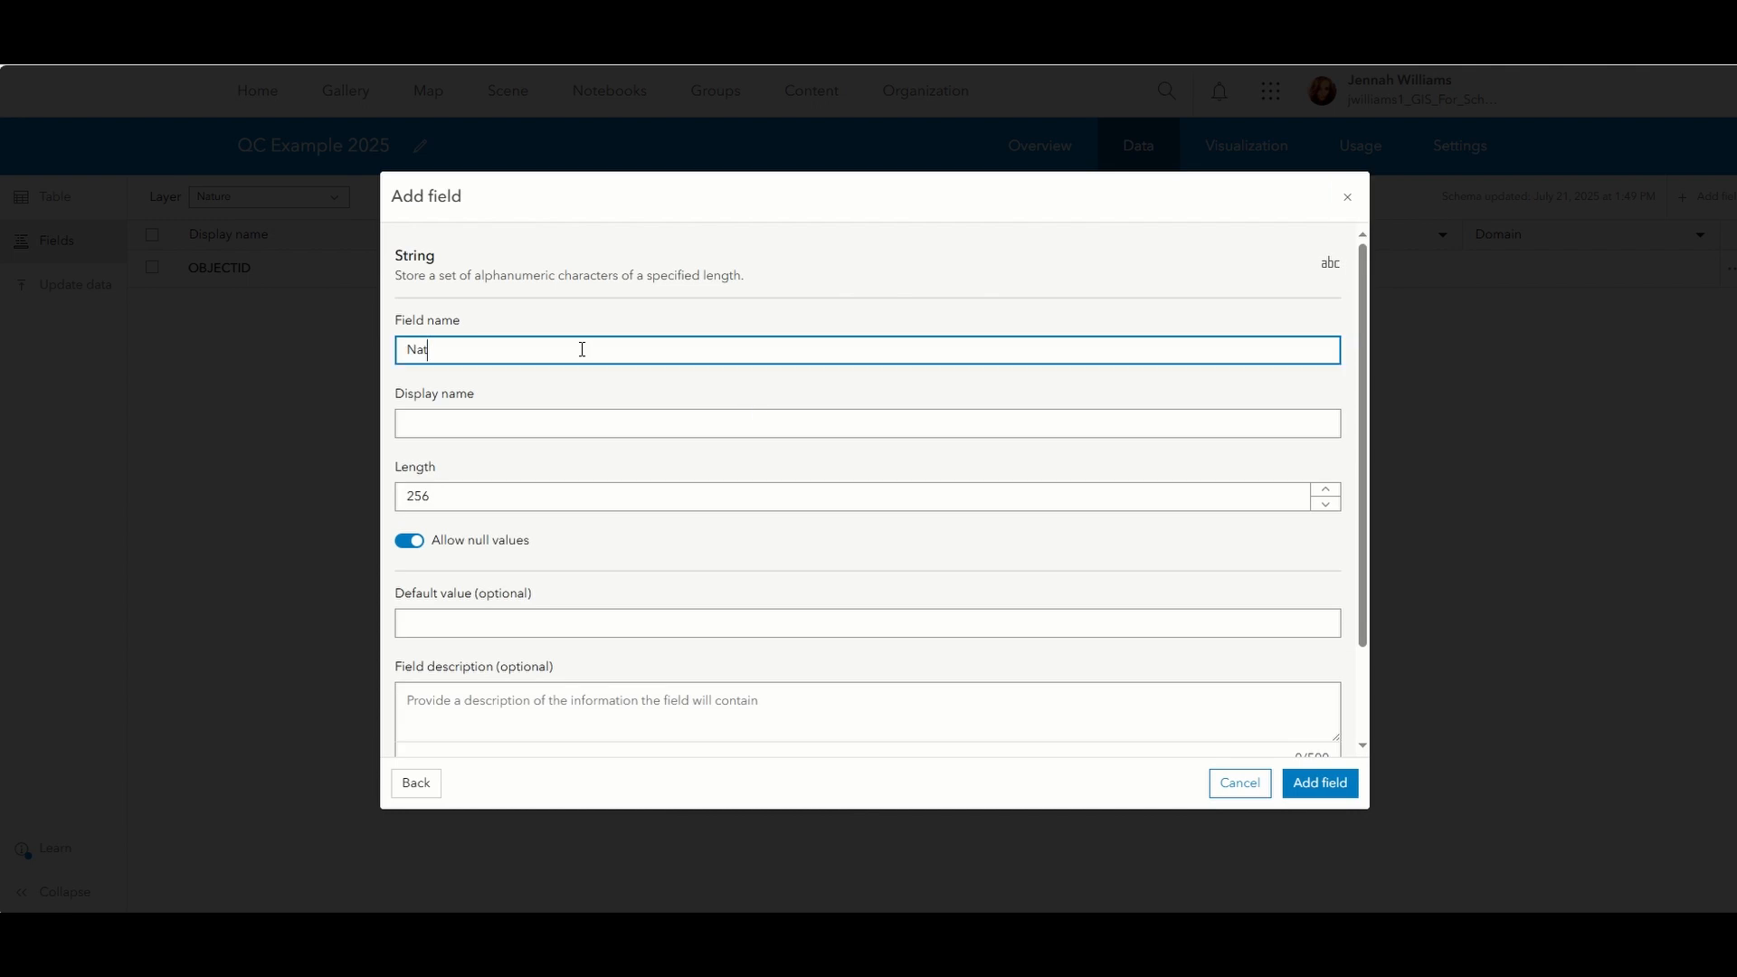
click(514, 418)
text(Nature)
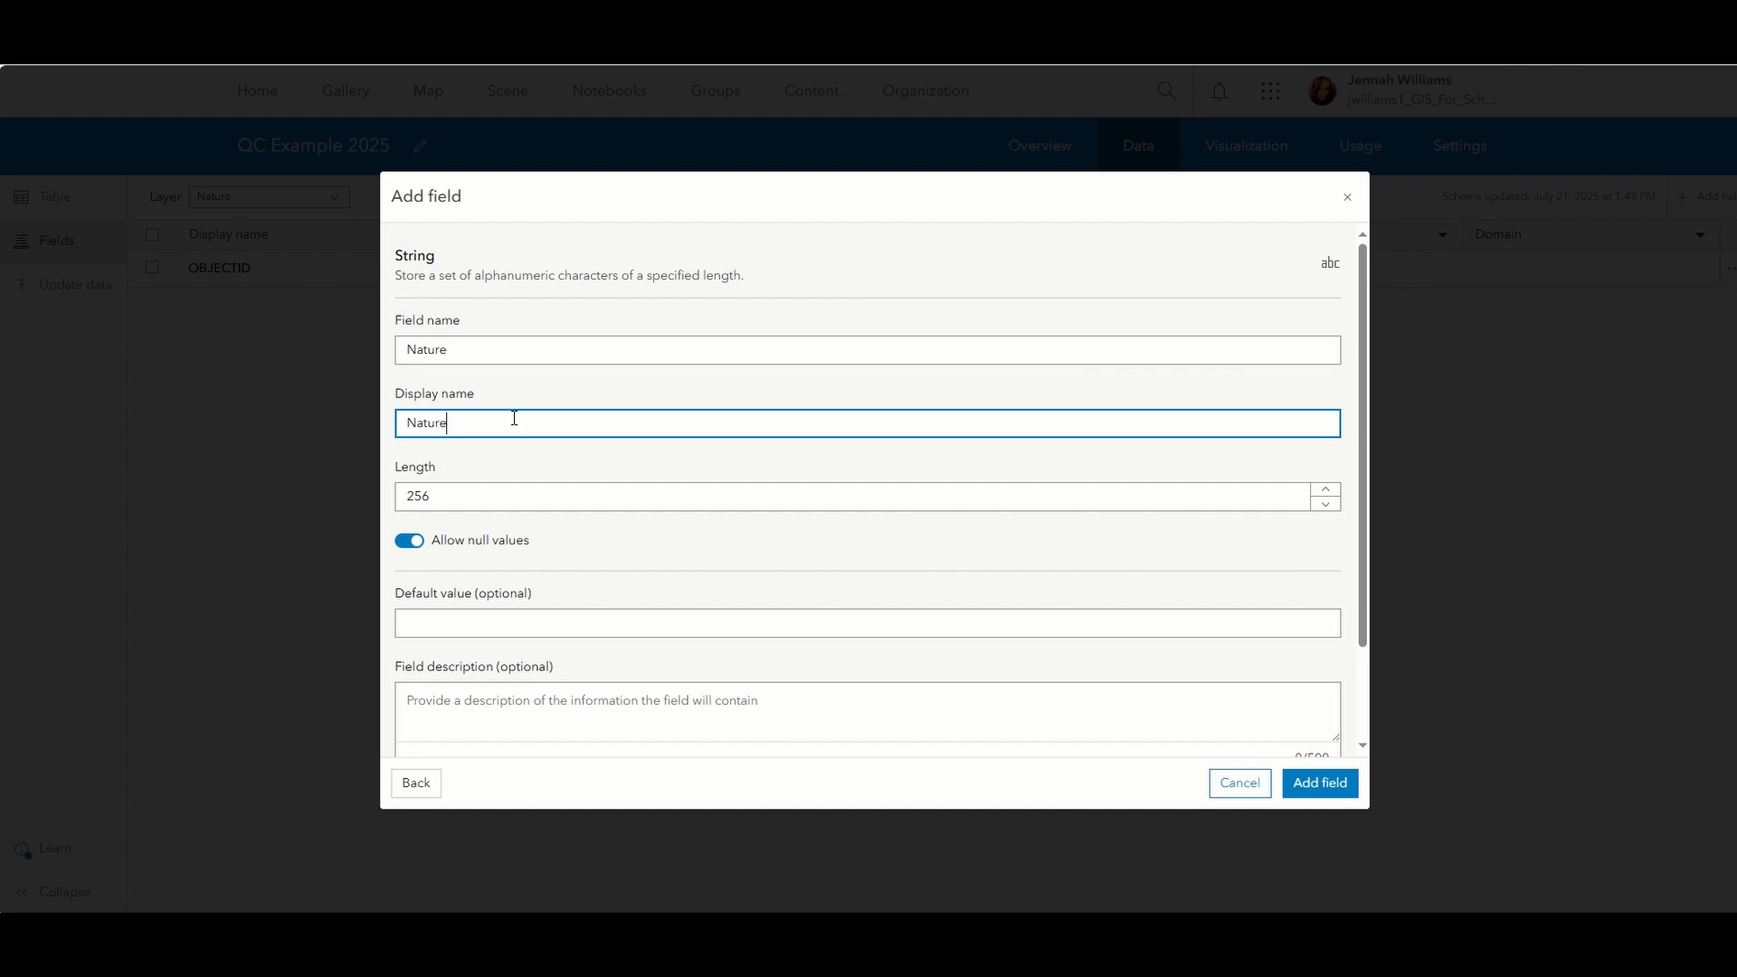
click(1303, 778)
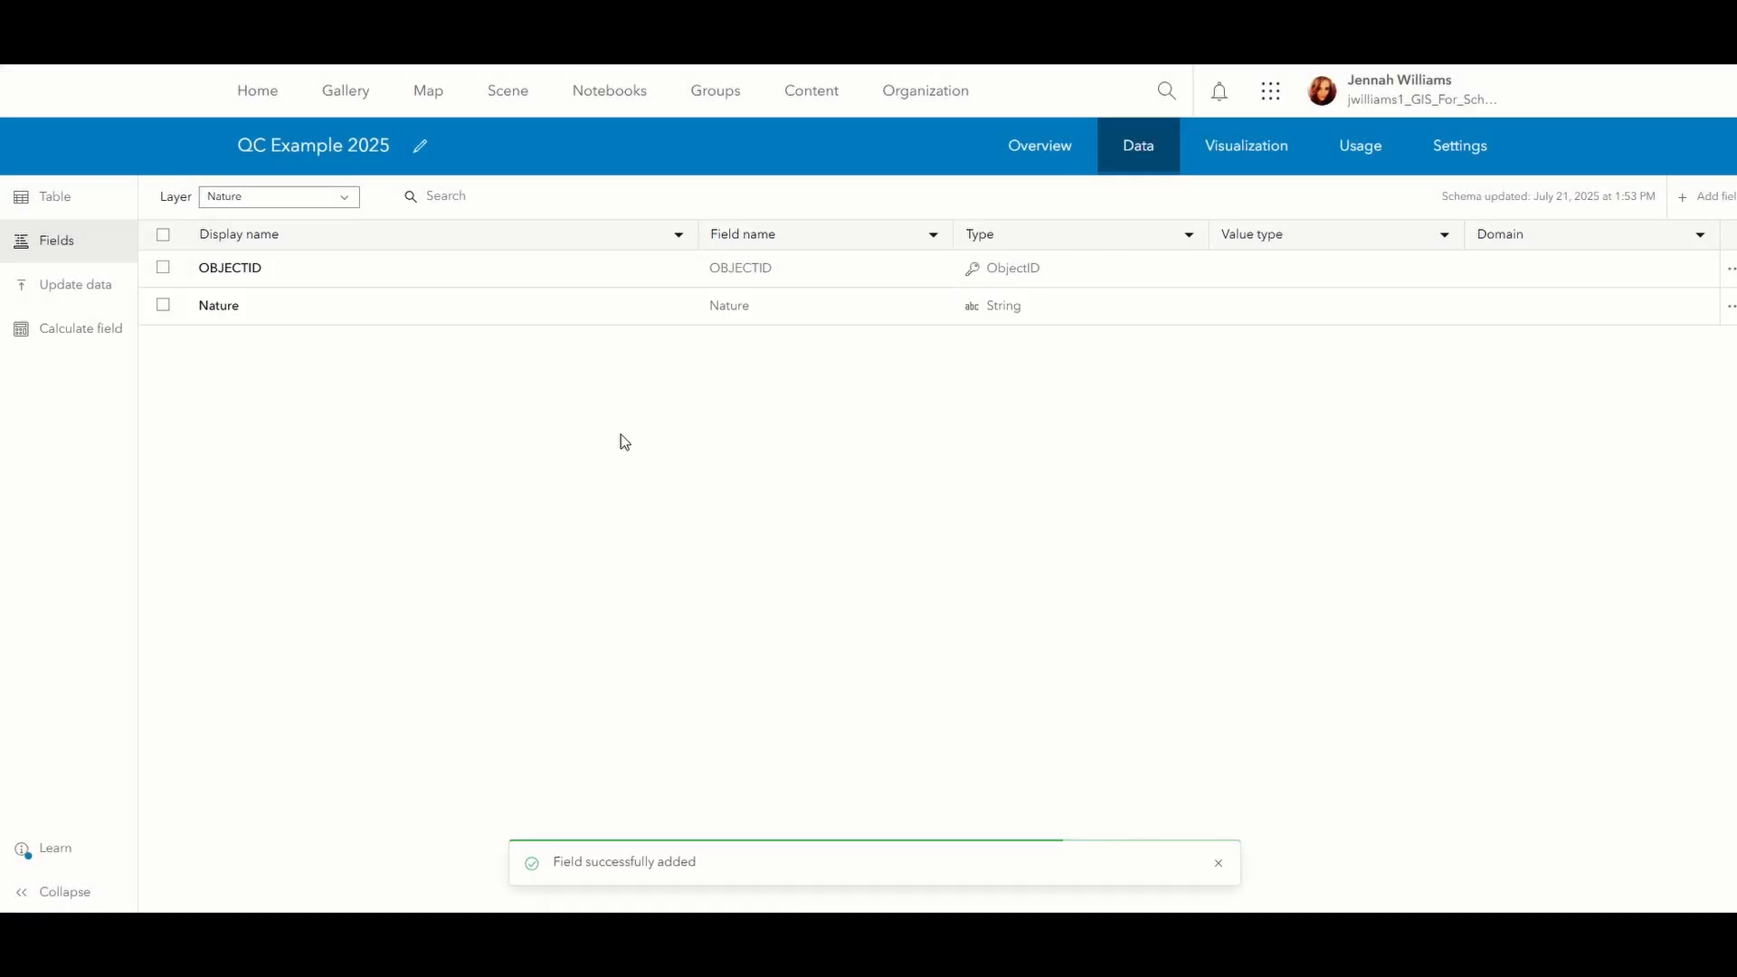
- Create a manually entered domain for the Nature field with Insect as the first value's label and stored code
click(219, 314)
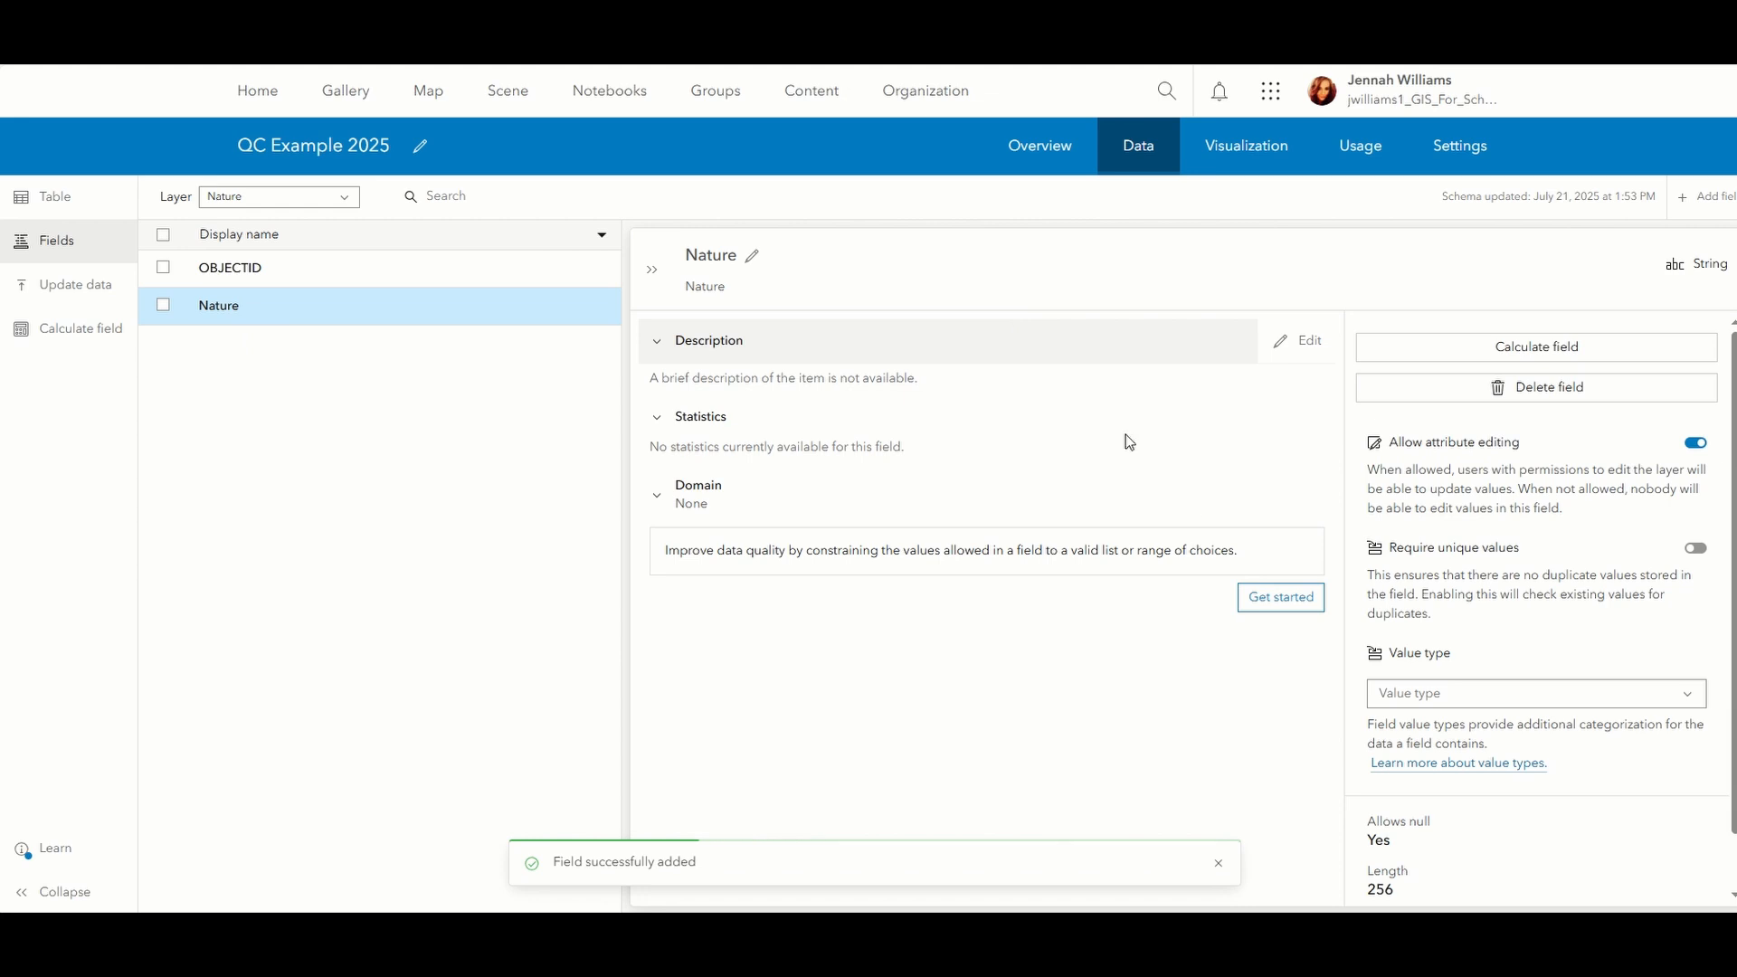
click(1268, 589)
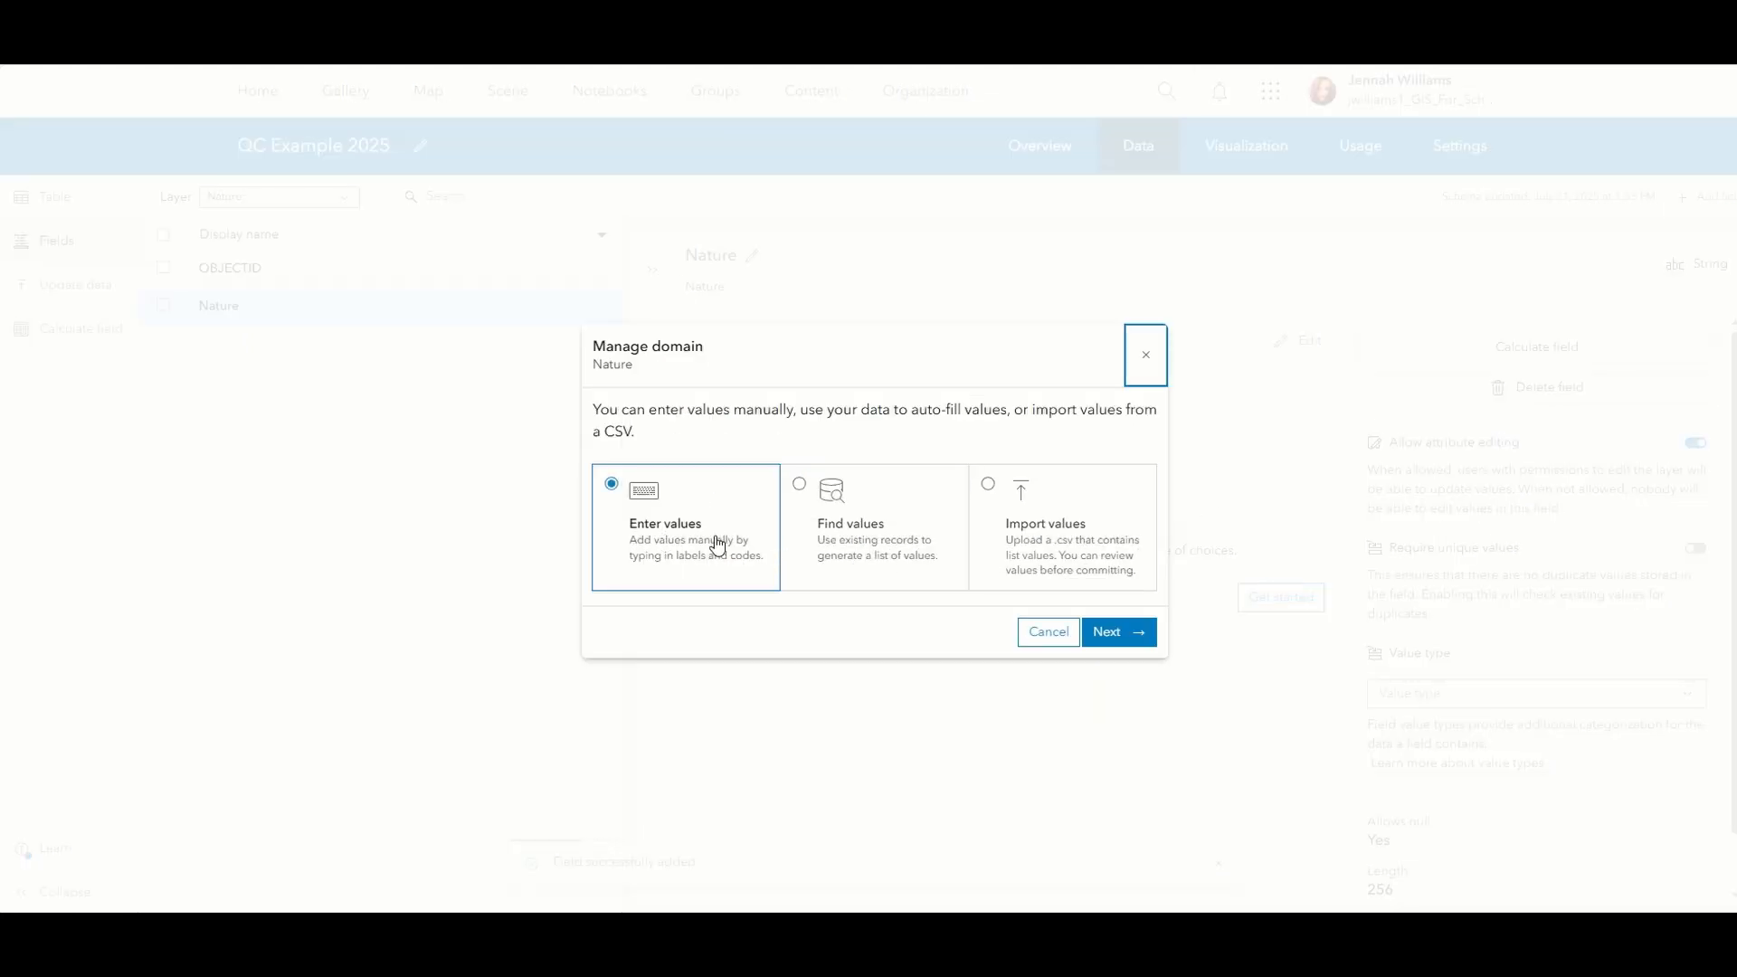
click(1142, 633)
click(819, 386)
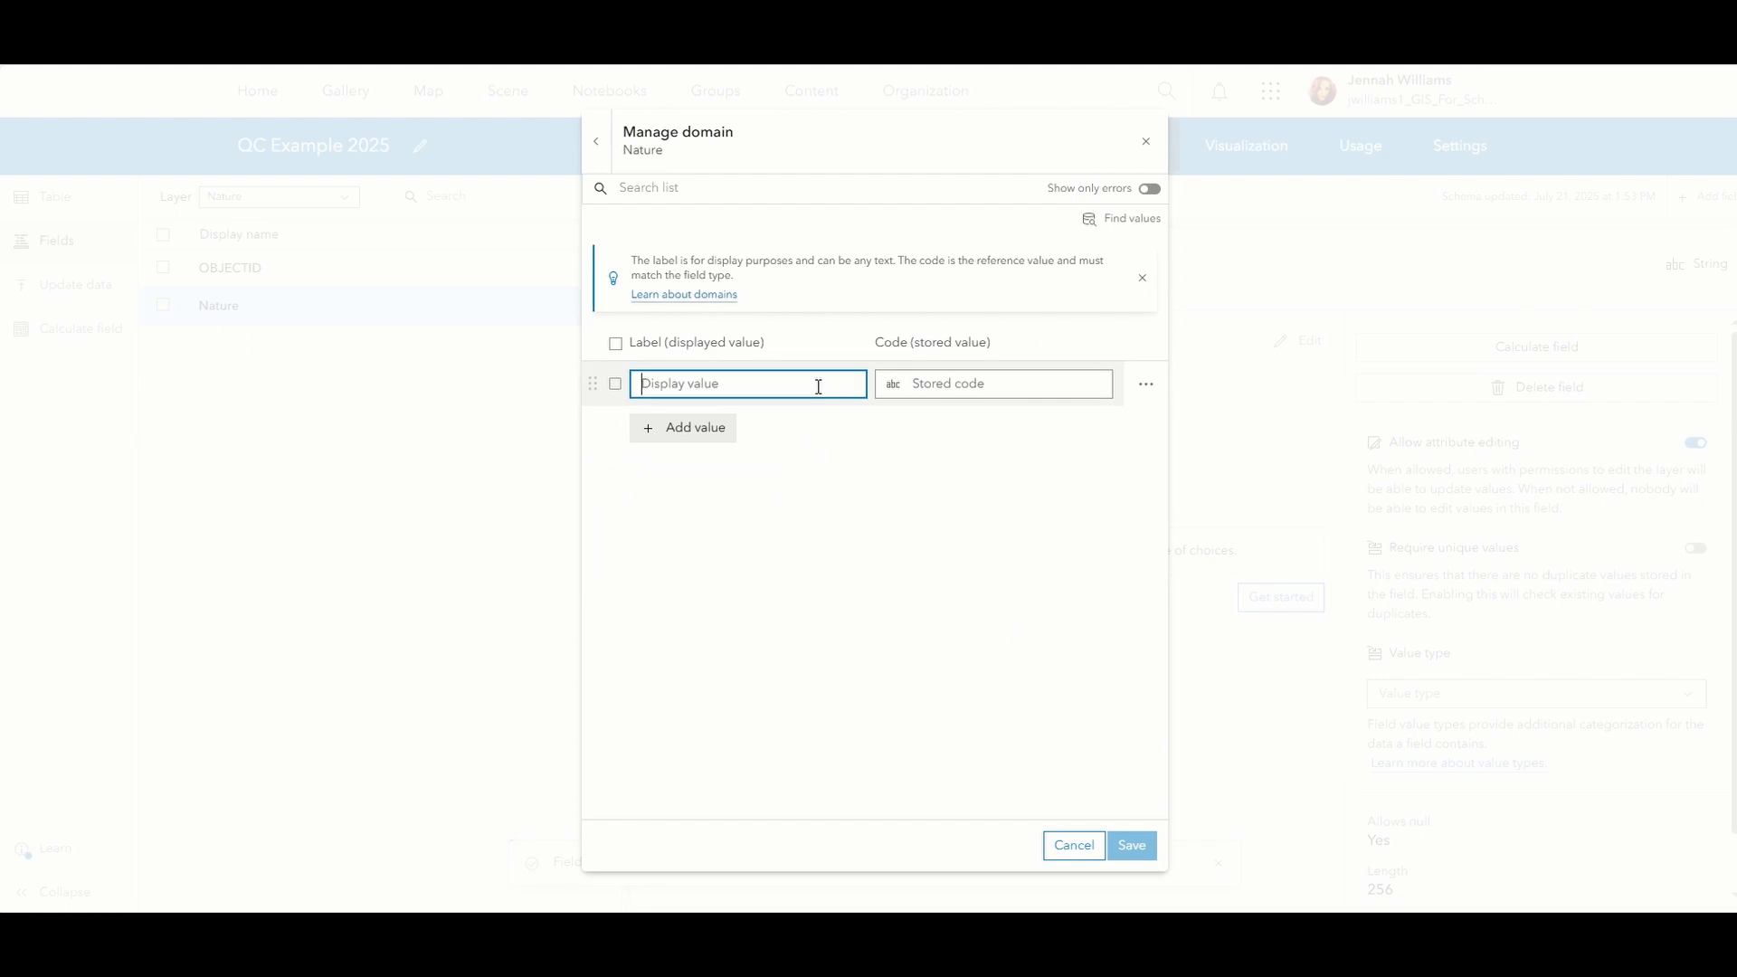
text(Insect)
drag(746, 397, 629, 387)
key(ctrl+c)
click(999, 391)
key(ctrl+v)
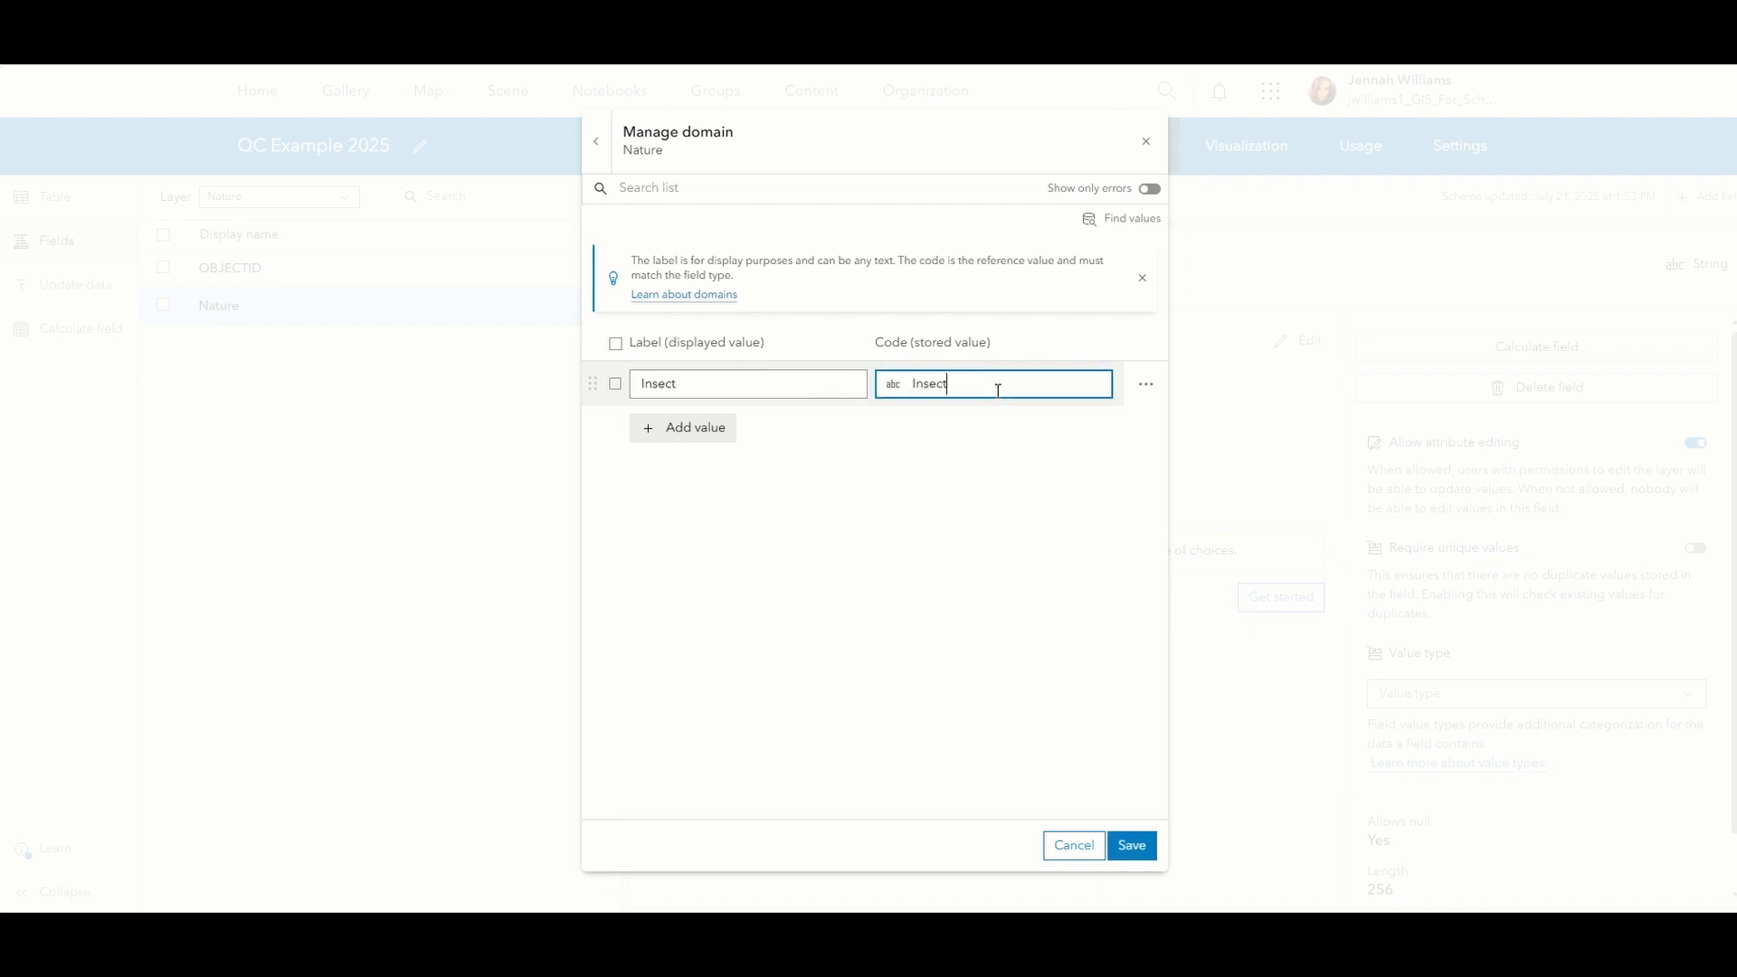
- Add Bird as the second value of the Nature domain, for both label and stored code
click(727, 429)
text(Bird)
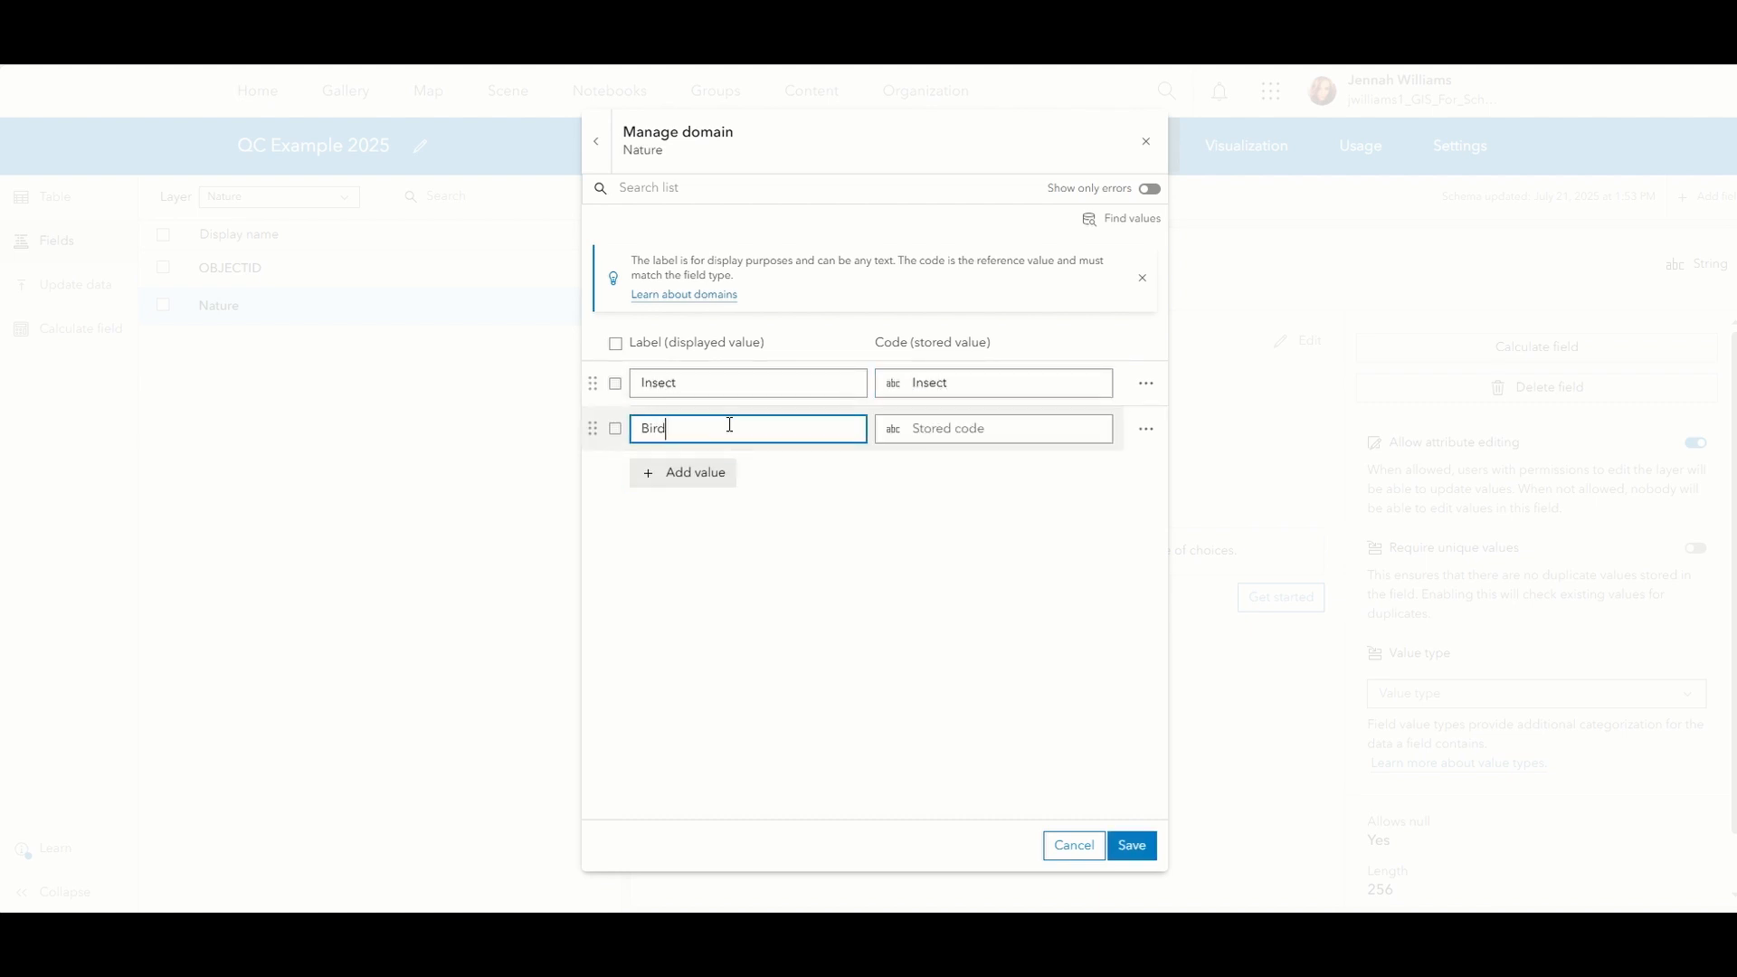
key(Tab)
text(Bi)
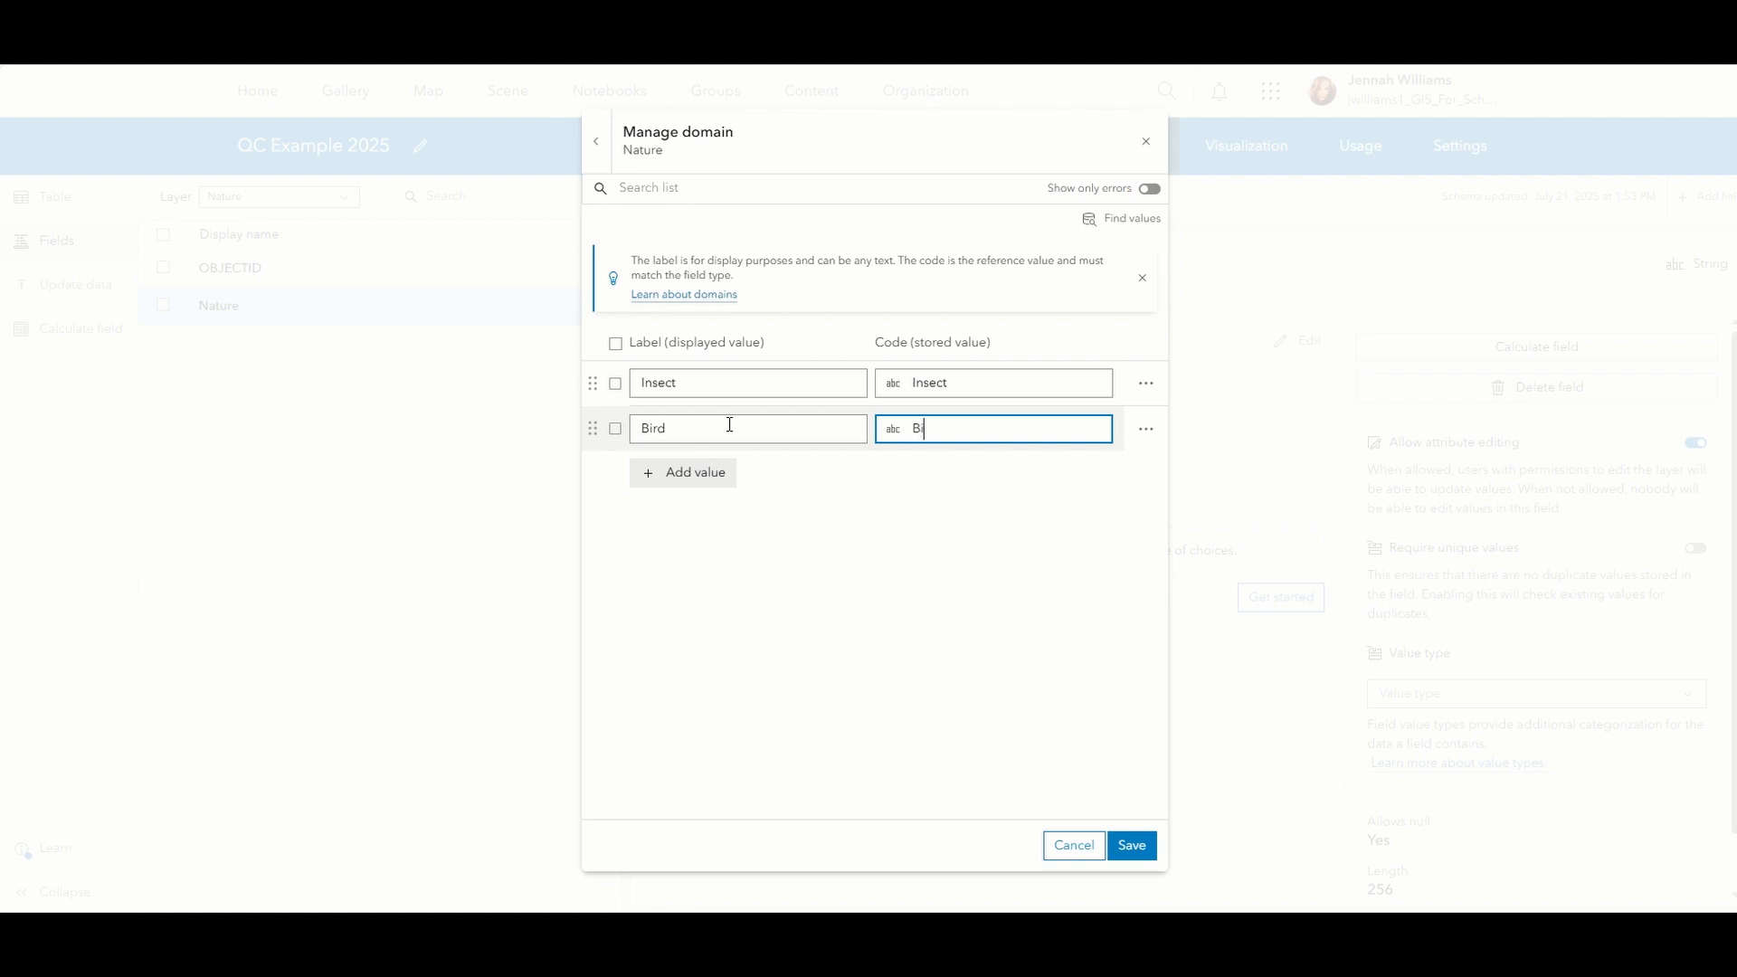
- Add Reptile as the third value's label and stored code, and save the Nature domain
click(669, 474)
click(699, 473)
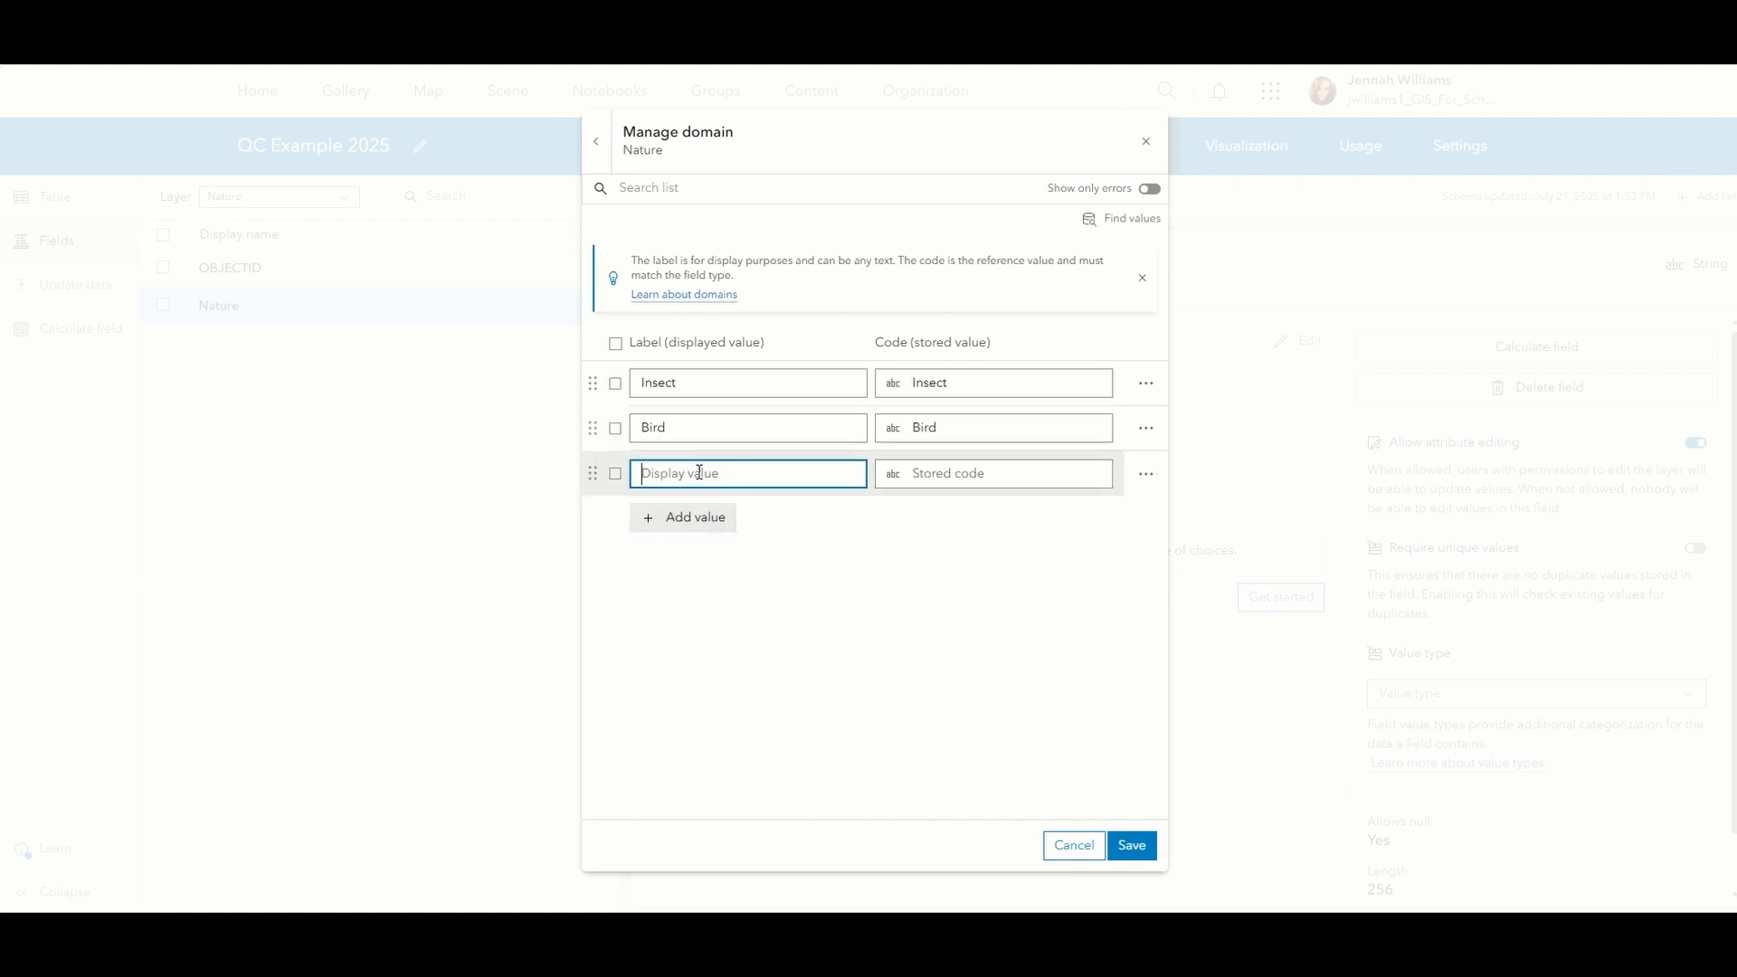
text(Reptile)
key(Tab)
text(R)
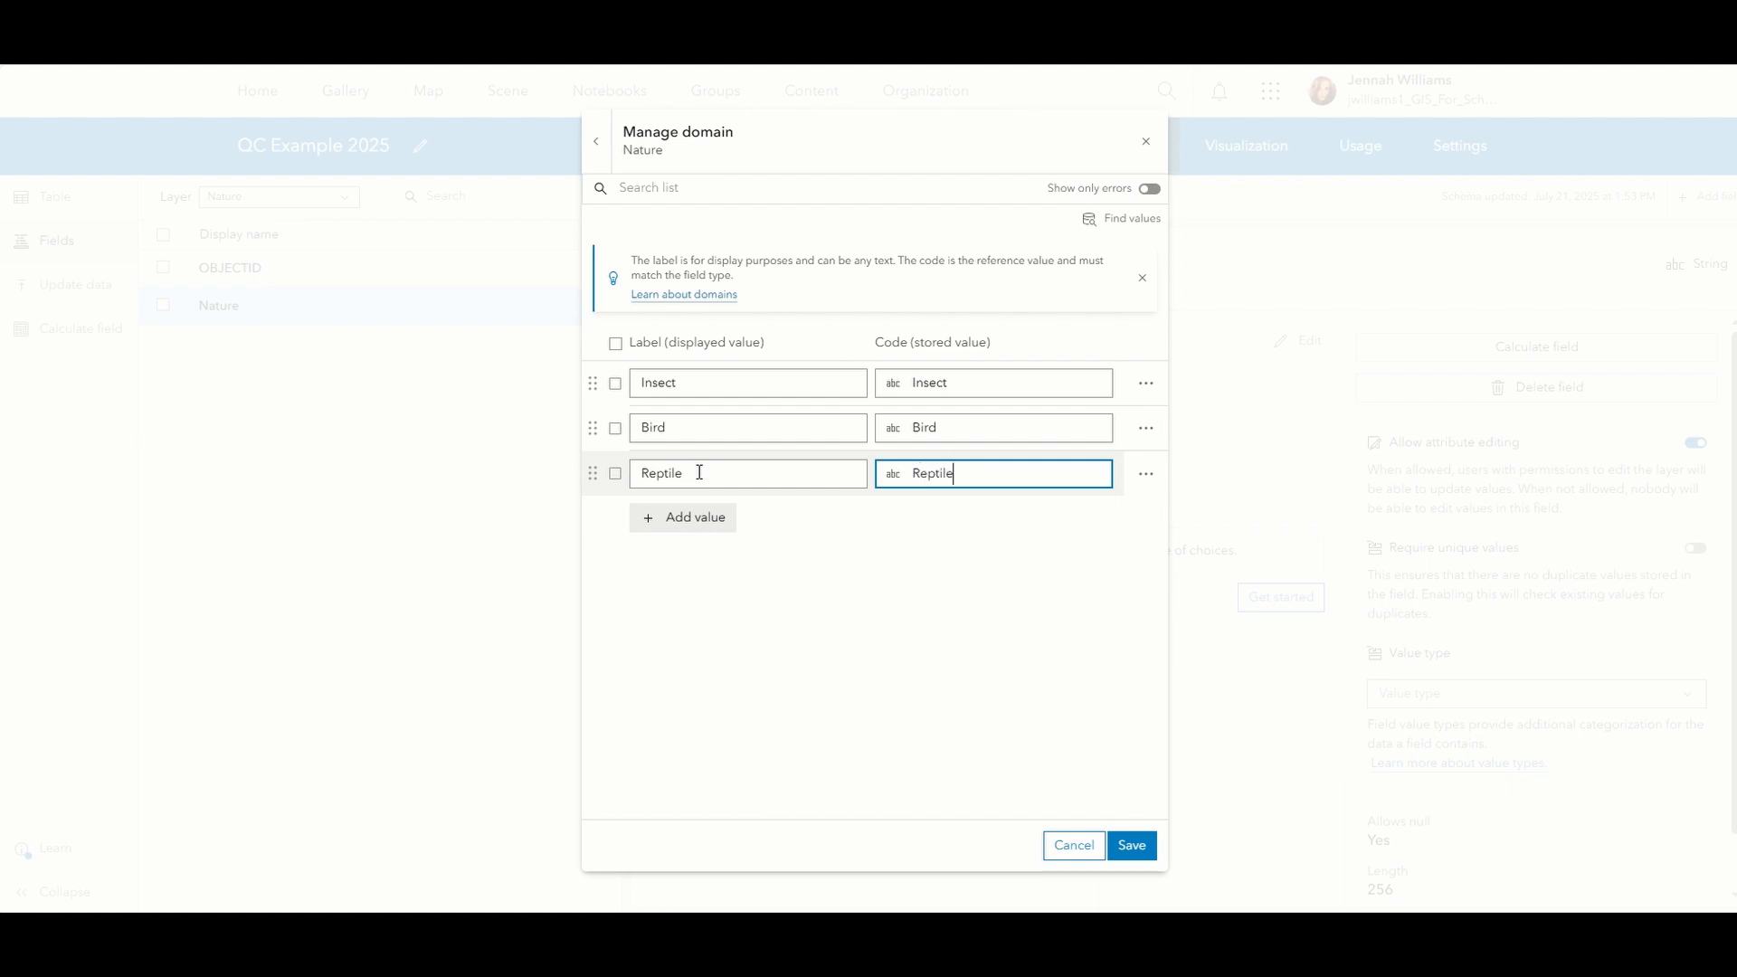
click(811, 650)
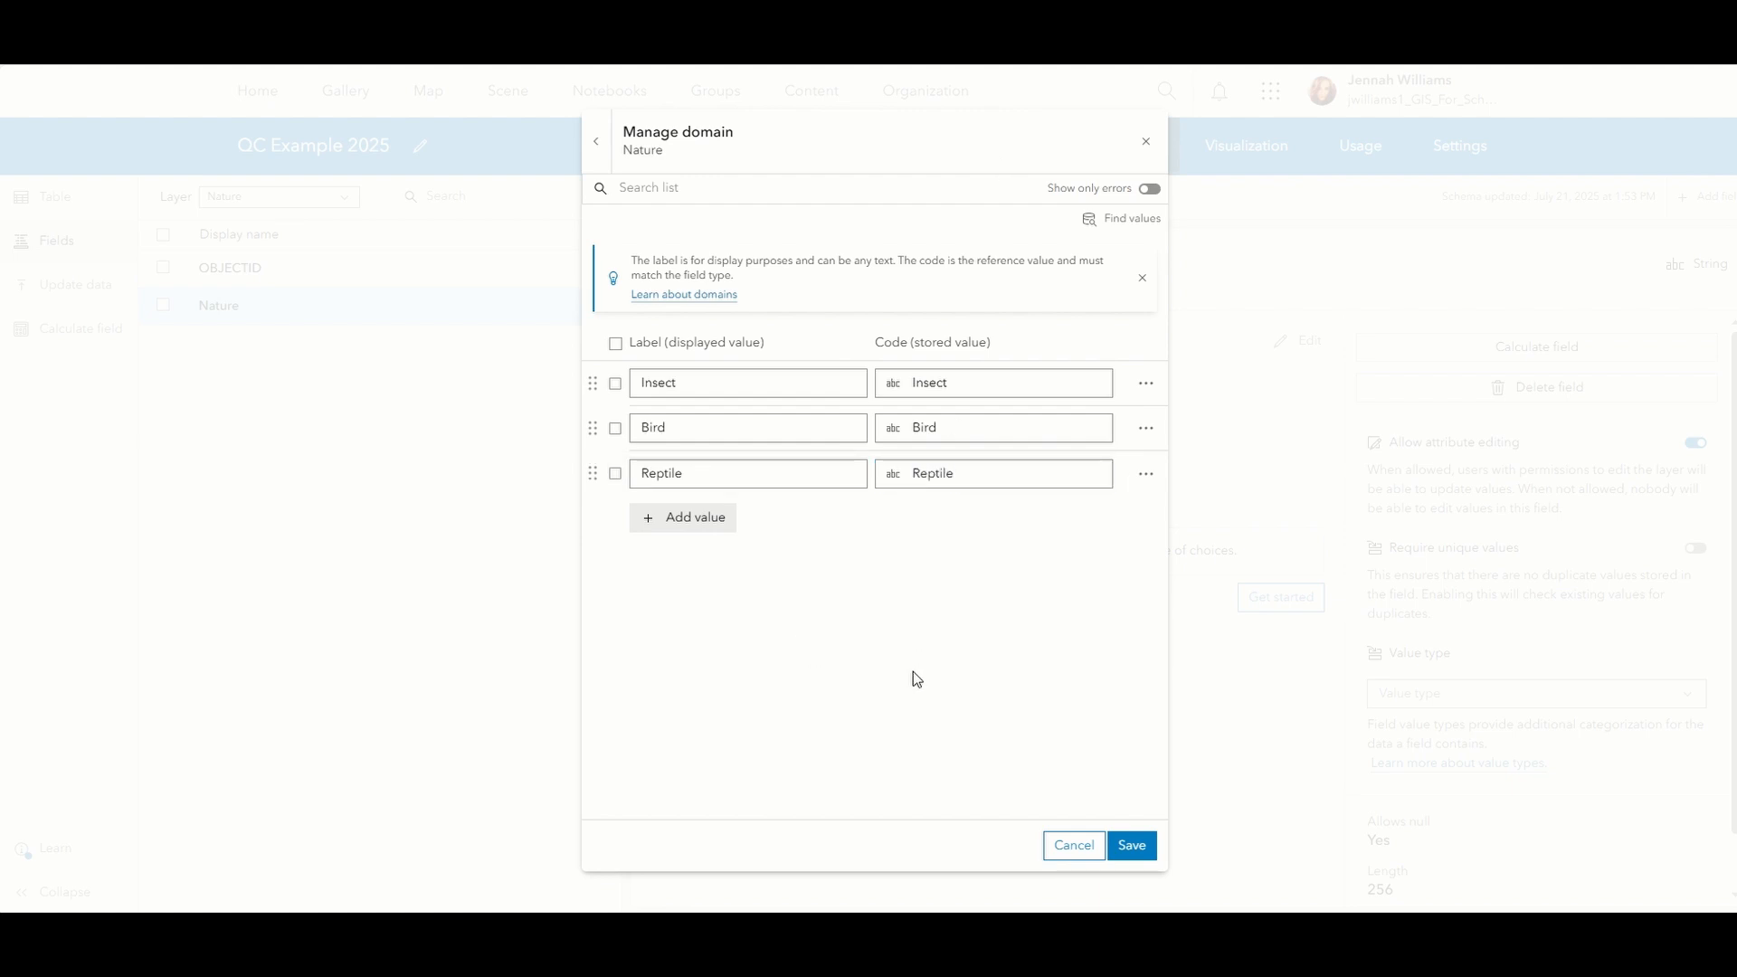
click(1120, 845)
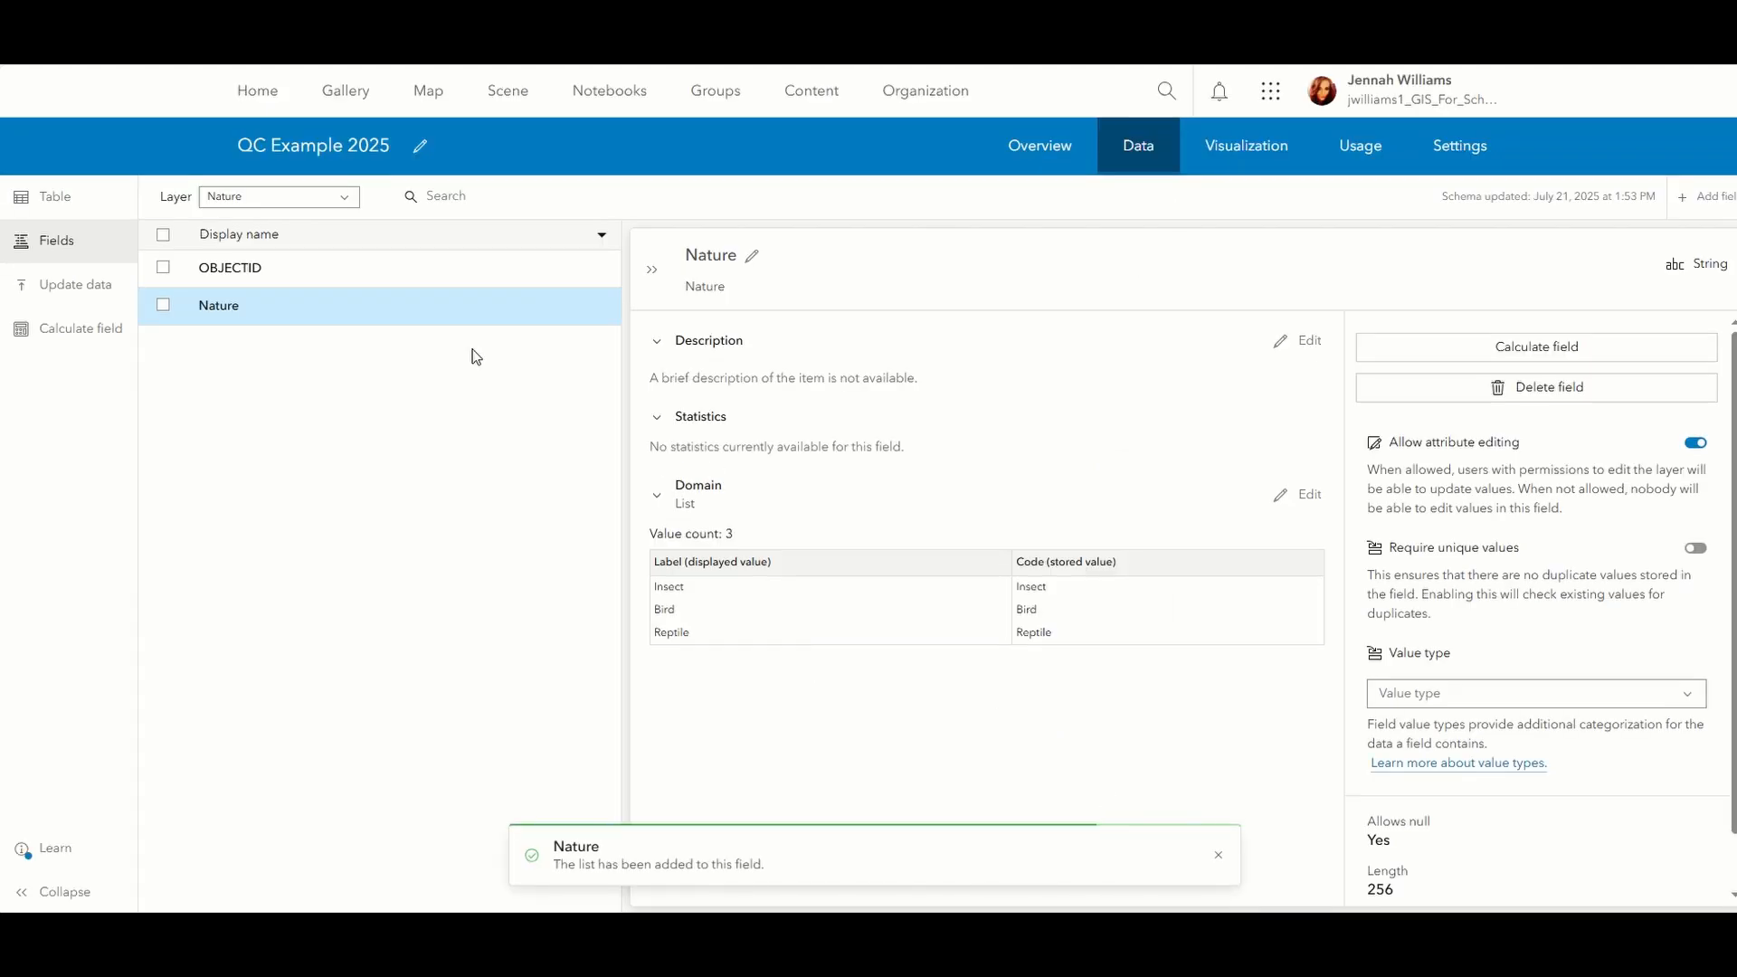
- Add a string text field to the Tracks layer with Track as both field name and display name
click(273, 197)
click(263, 259)
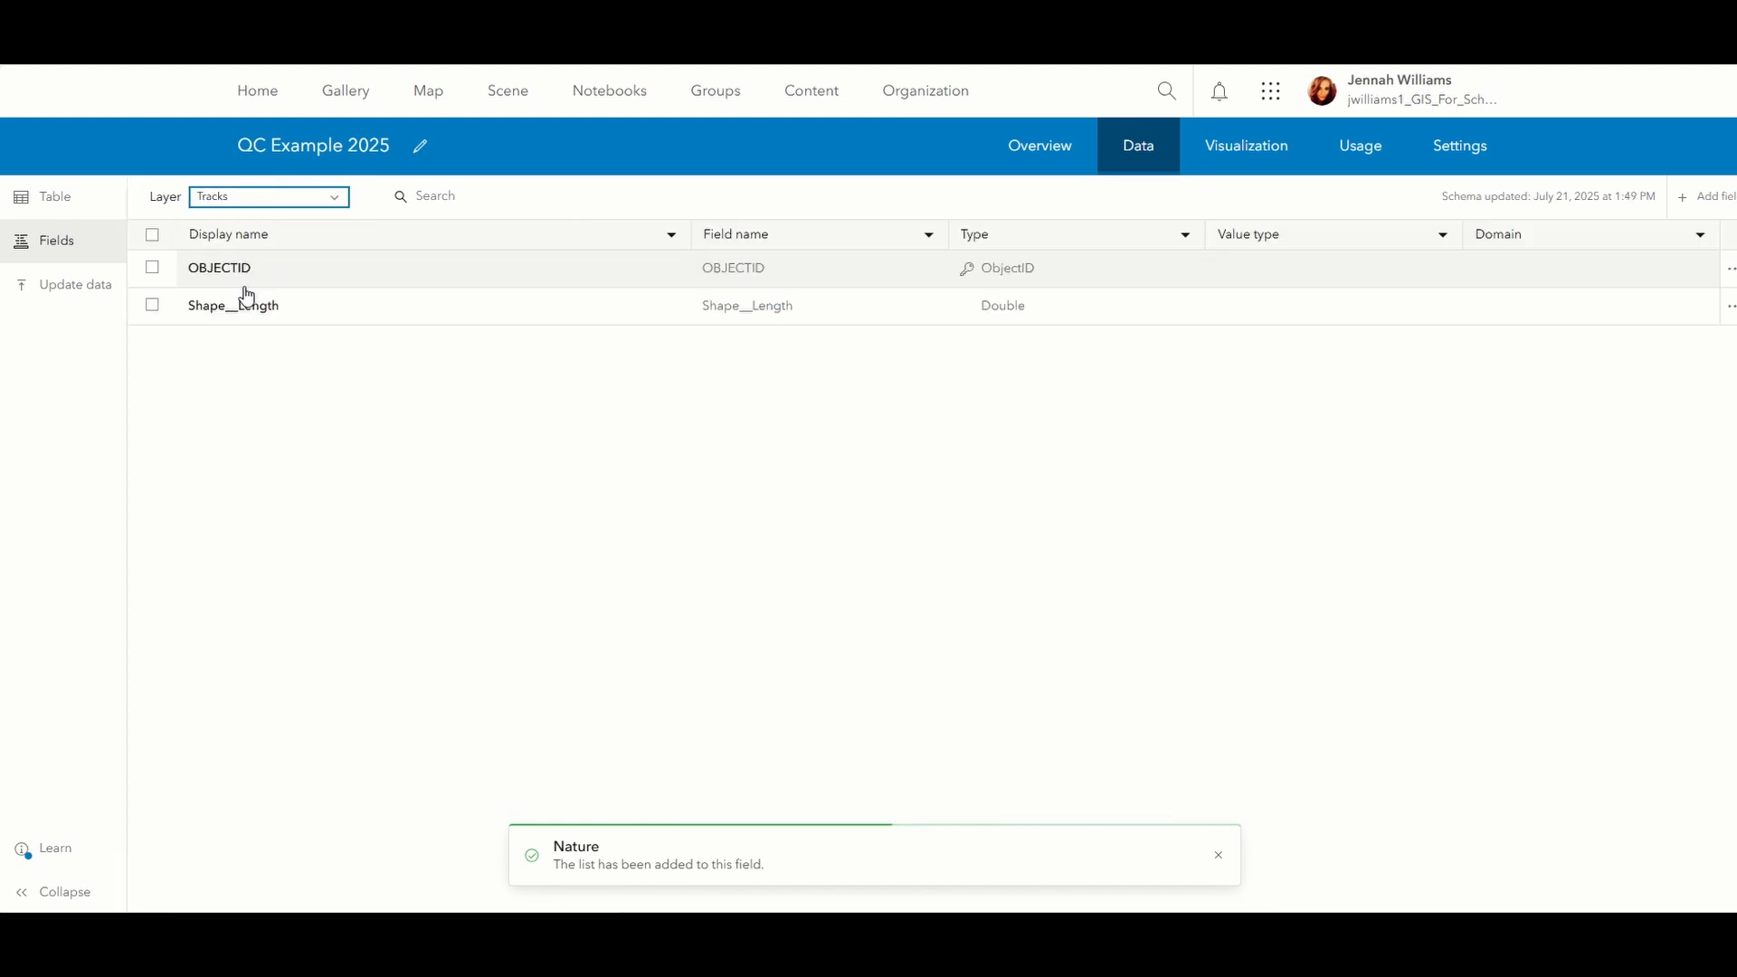
click(1706, 198)
click(617, 288)
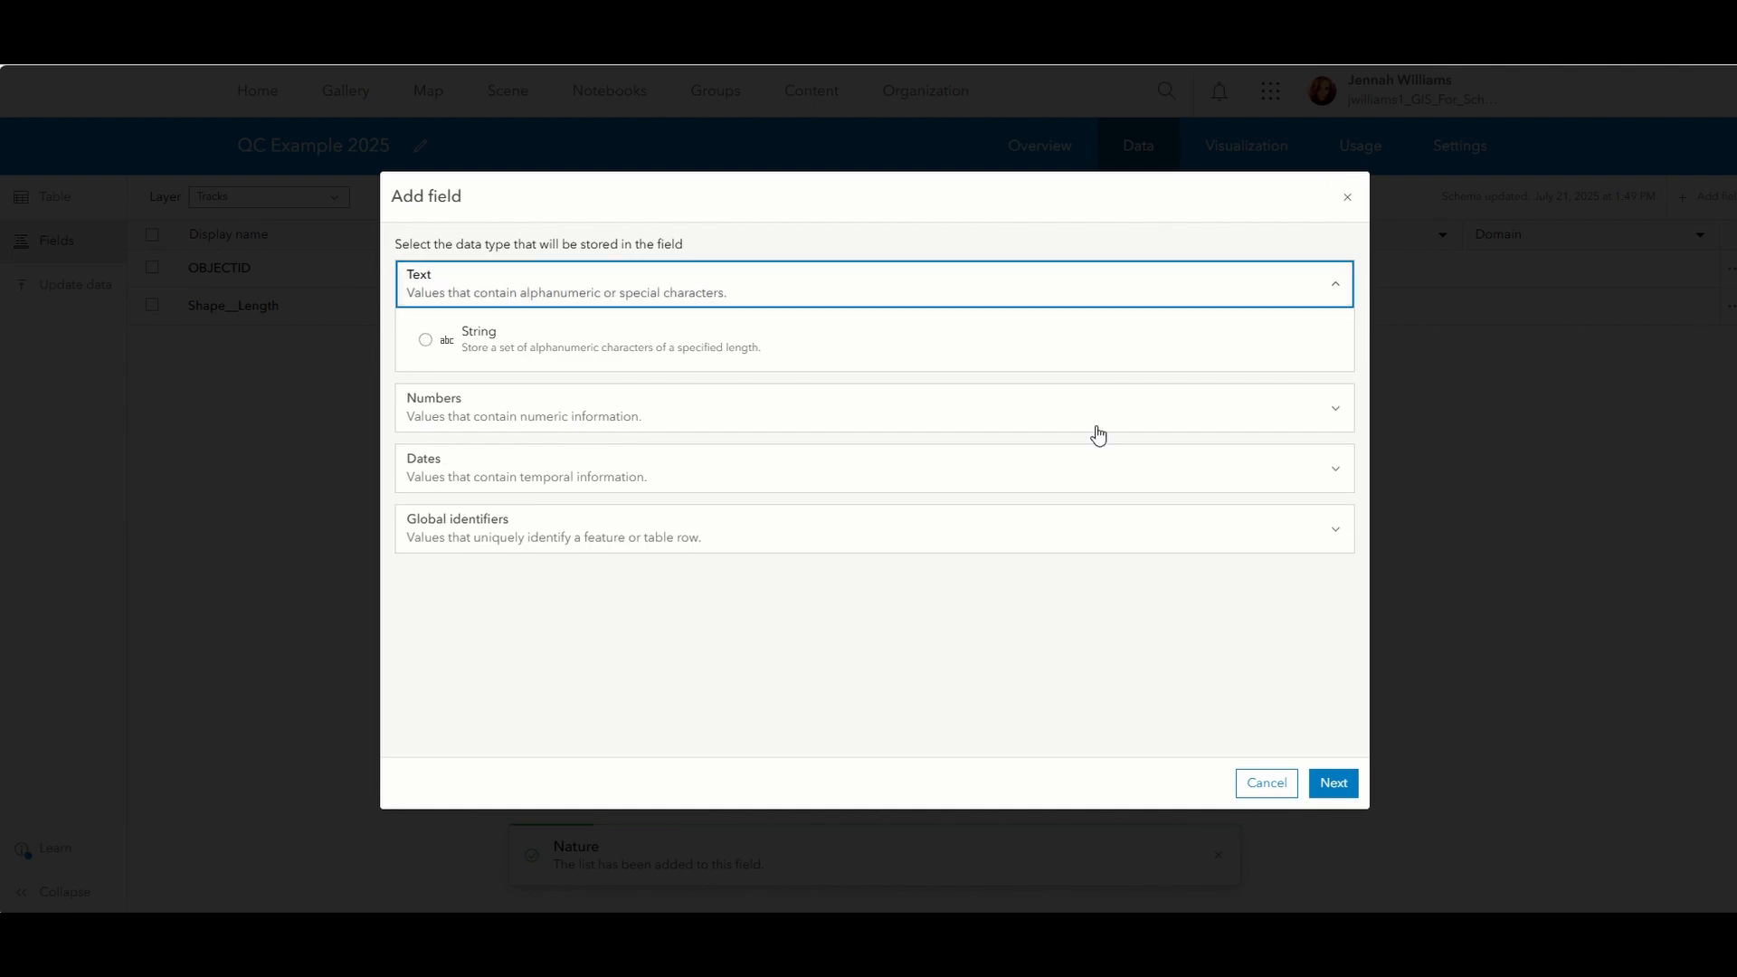
click(428, 340)
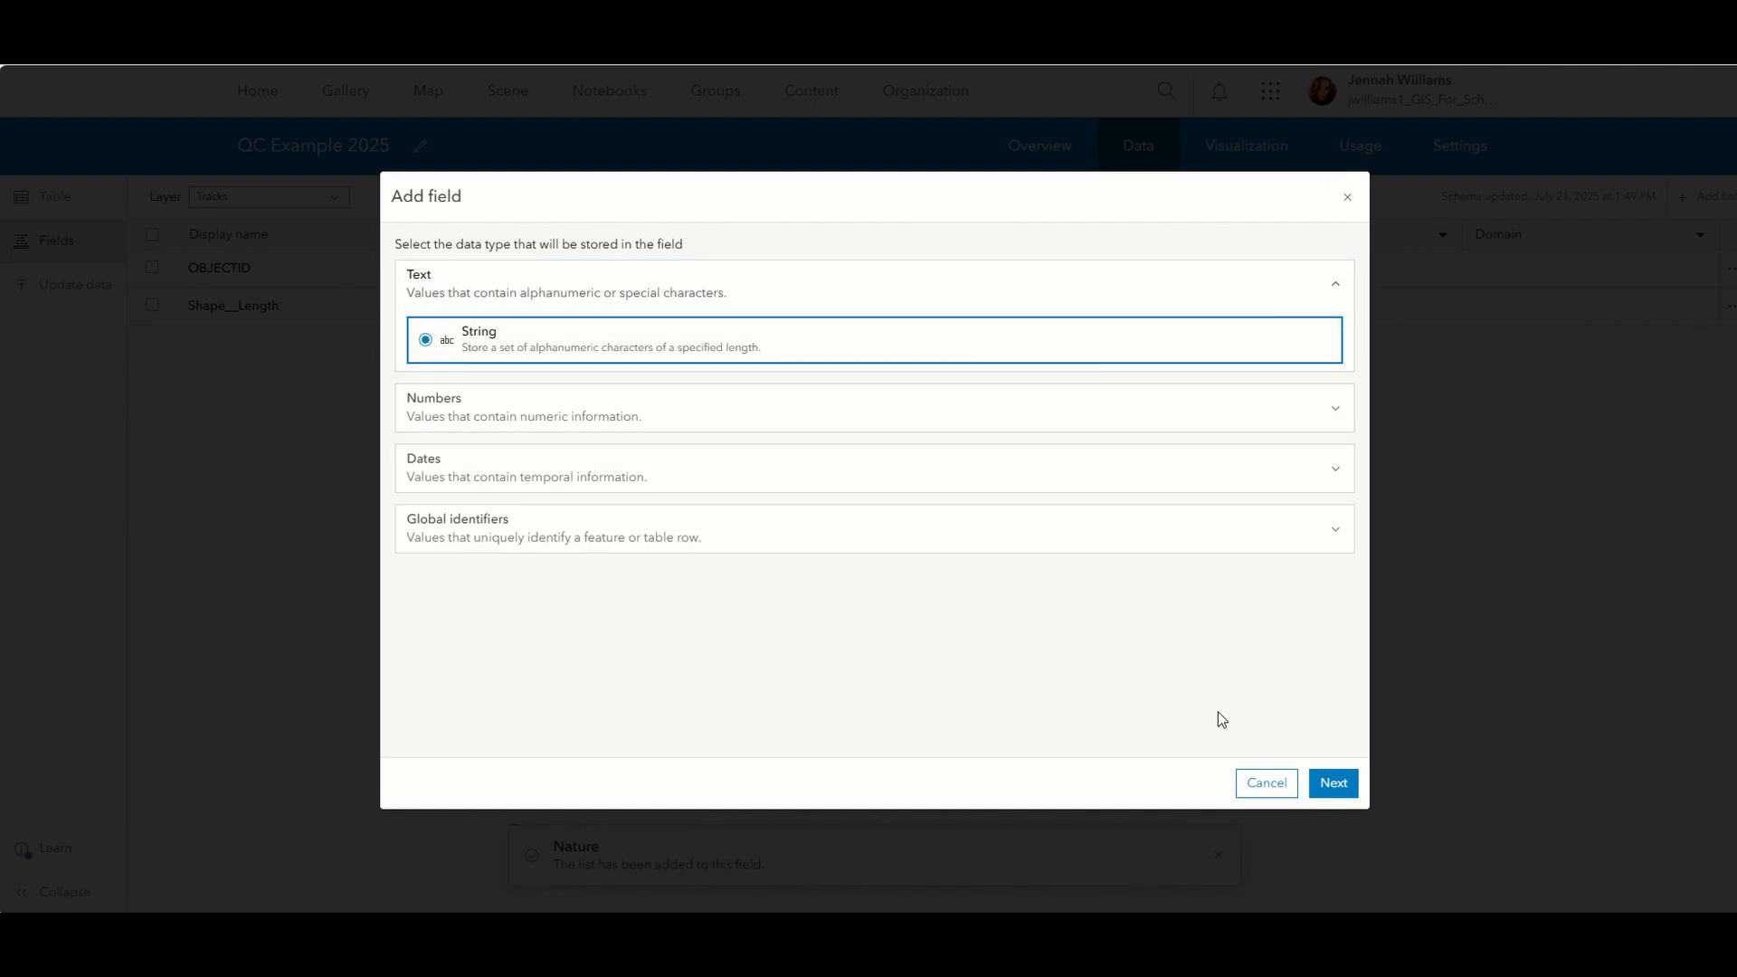
click(1336, 784)
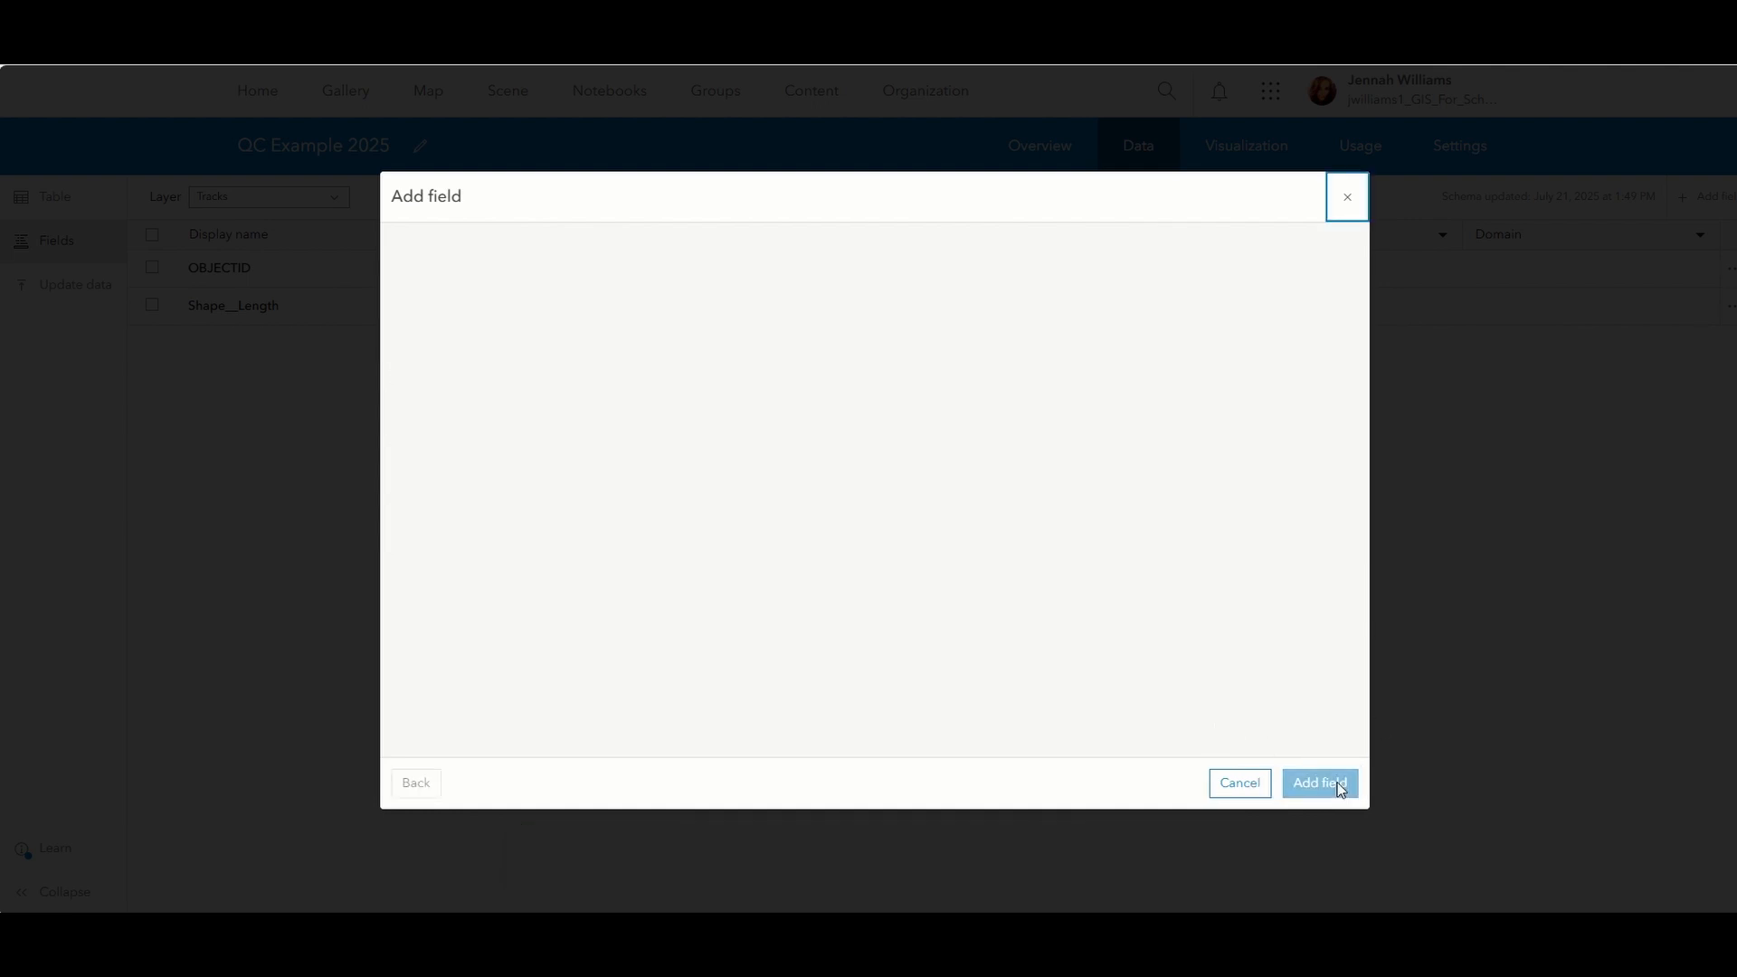
click(576, 341)
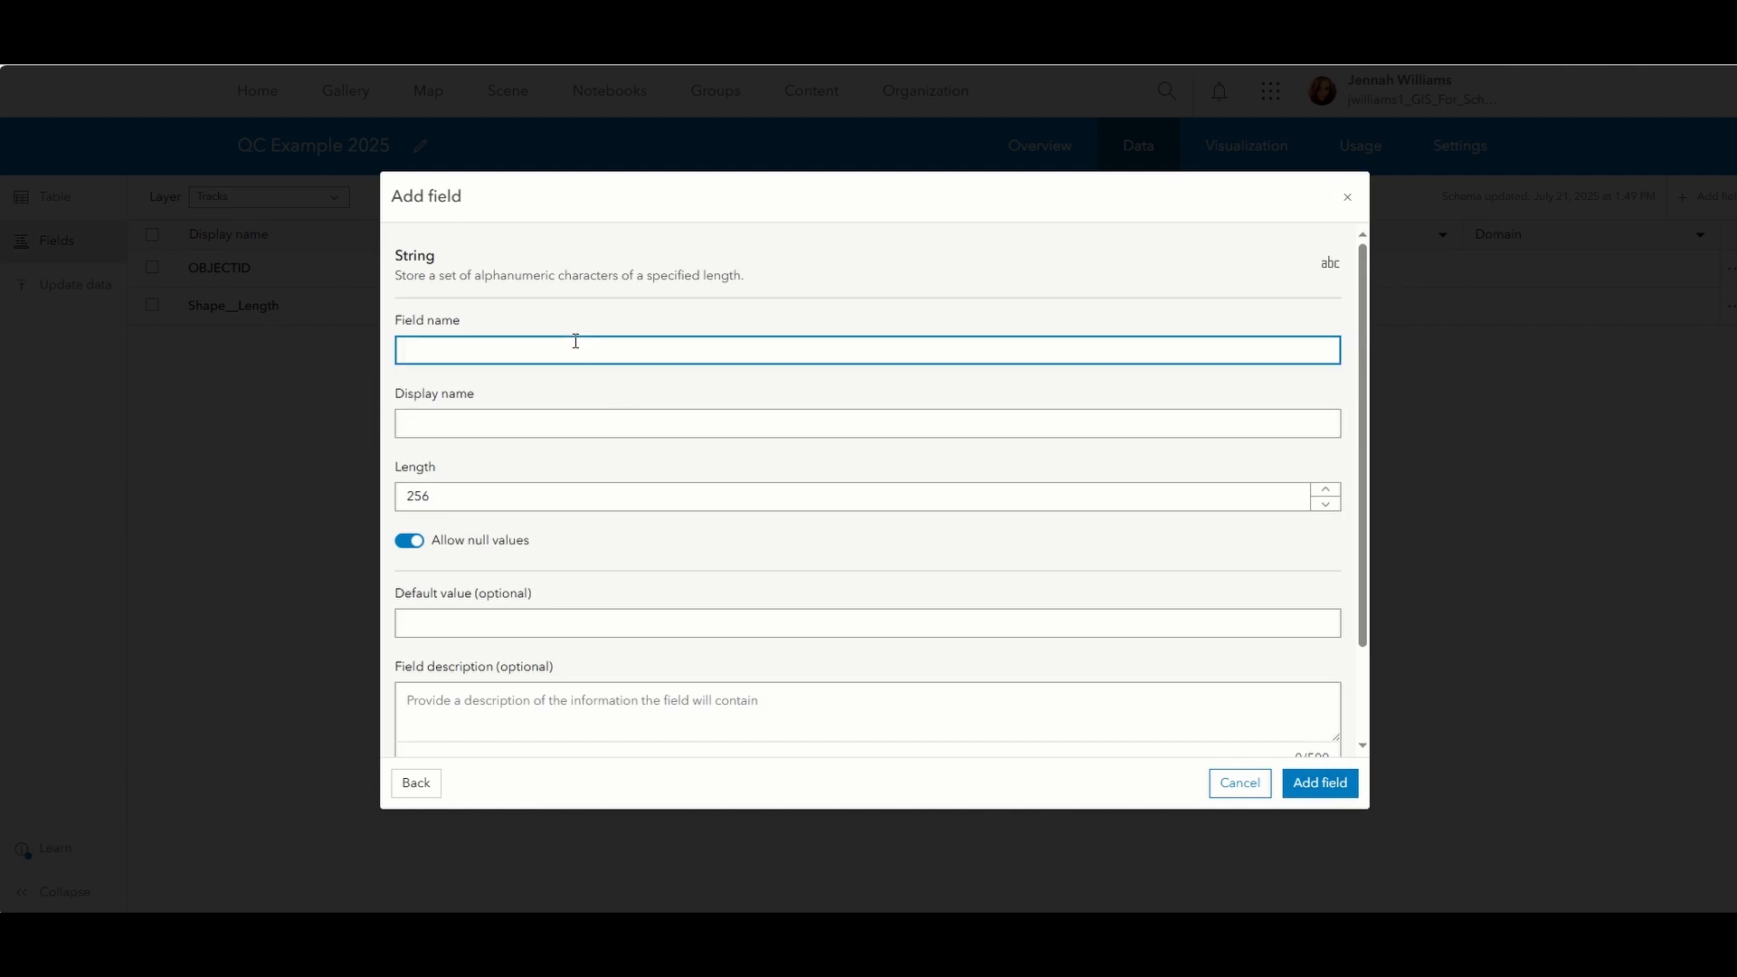
key(Tab)
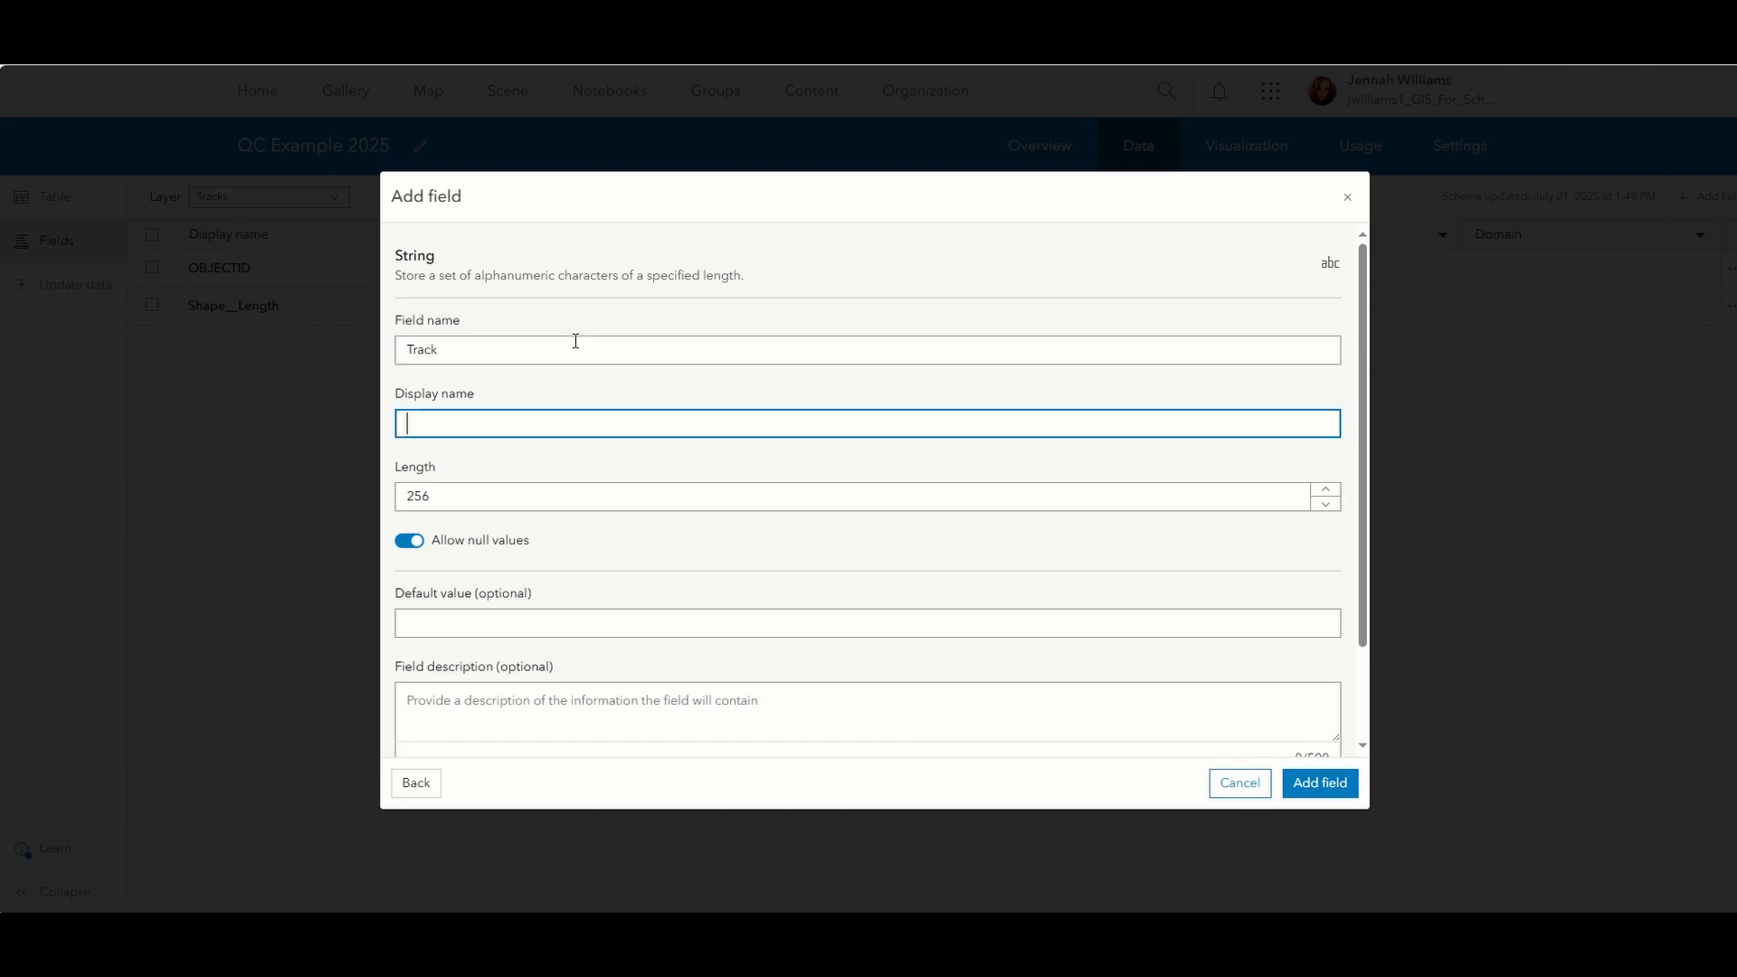
click(1308, 782)
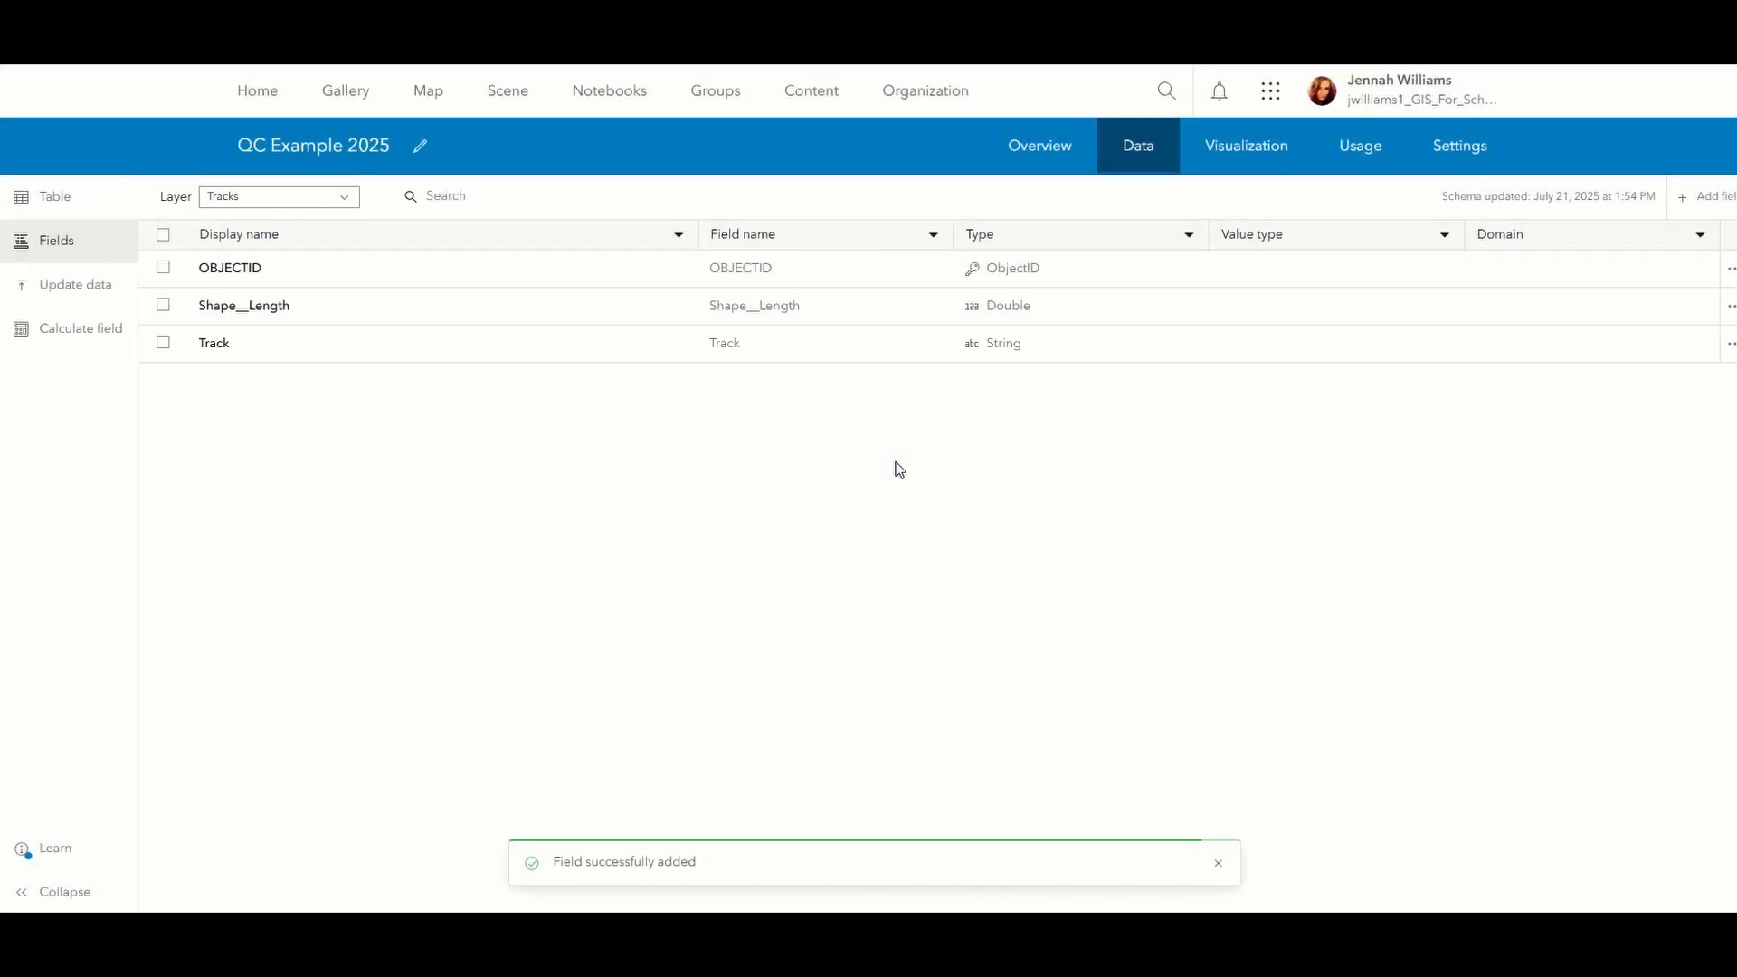
- Create and save a manually entered domain for the Track field with Walking Track as its only label and stored code
click(310, 356)
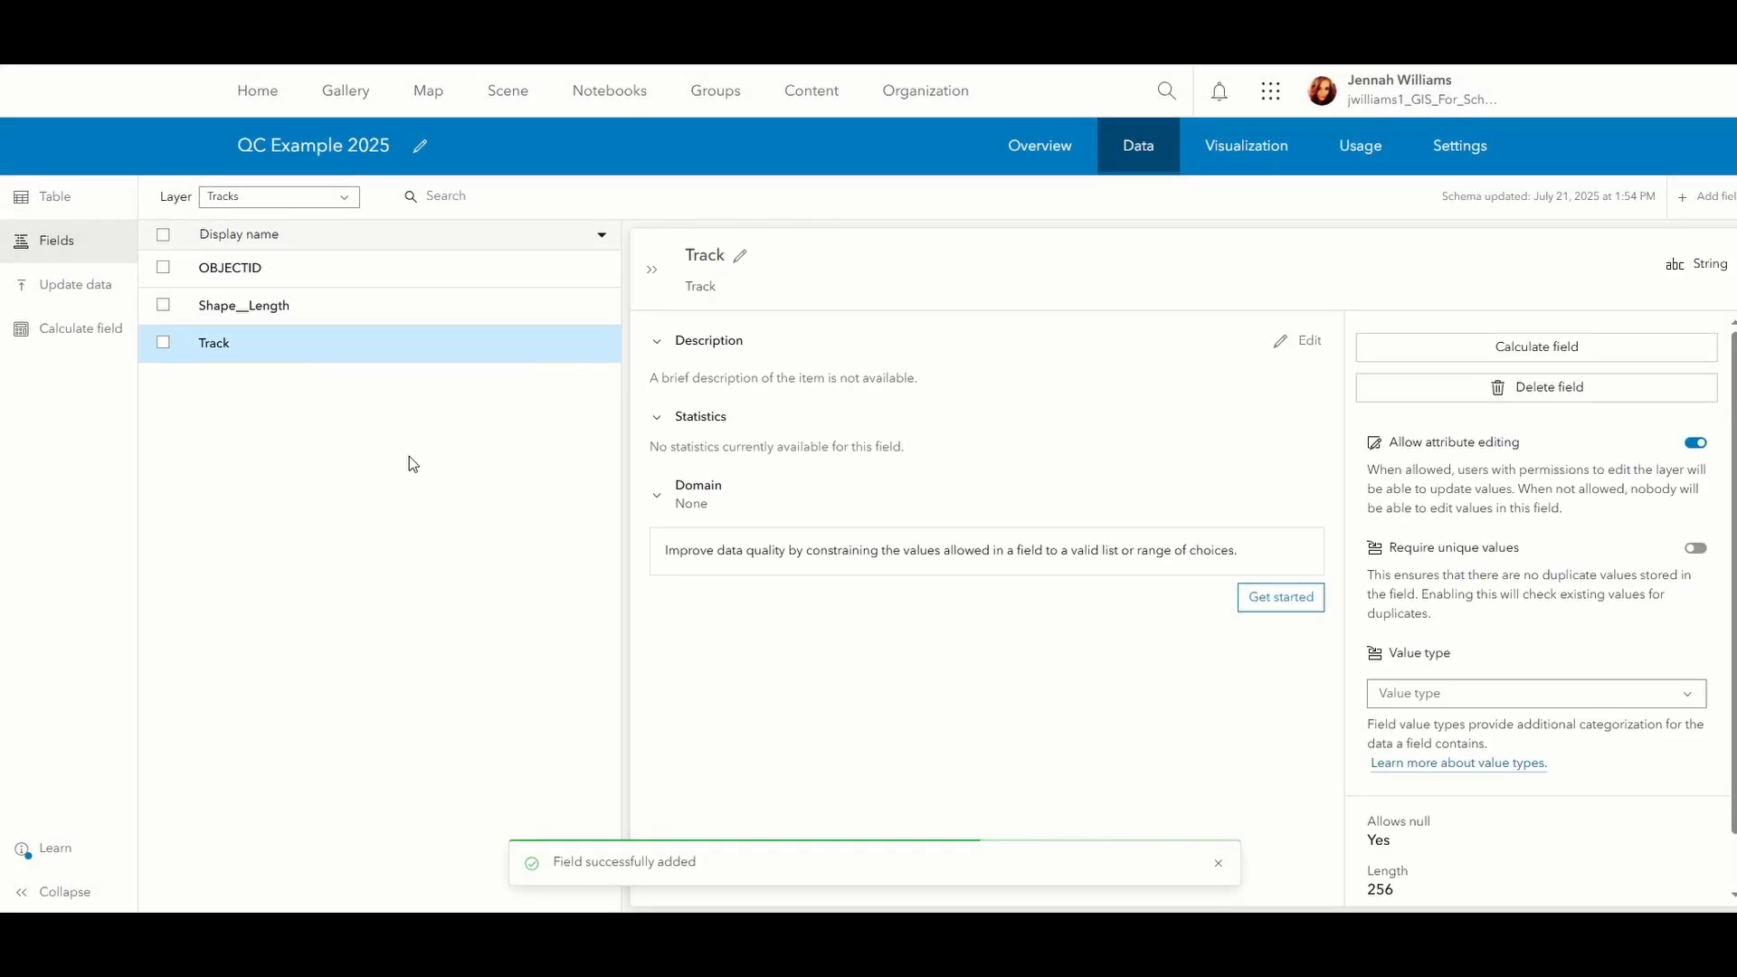
click(1272, 597)
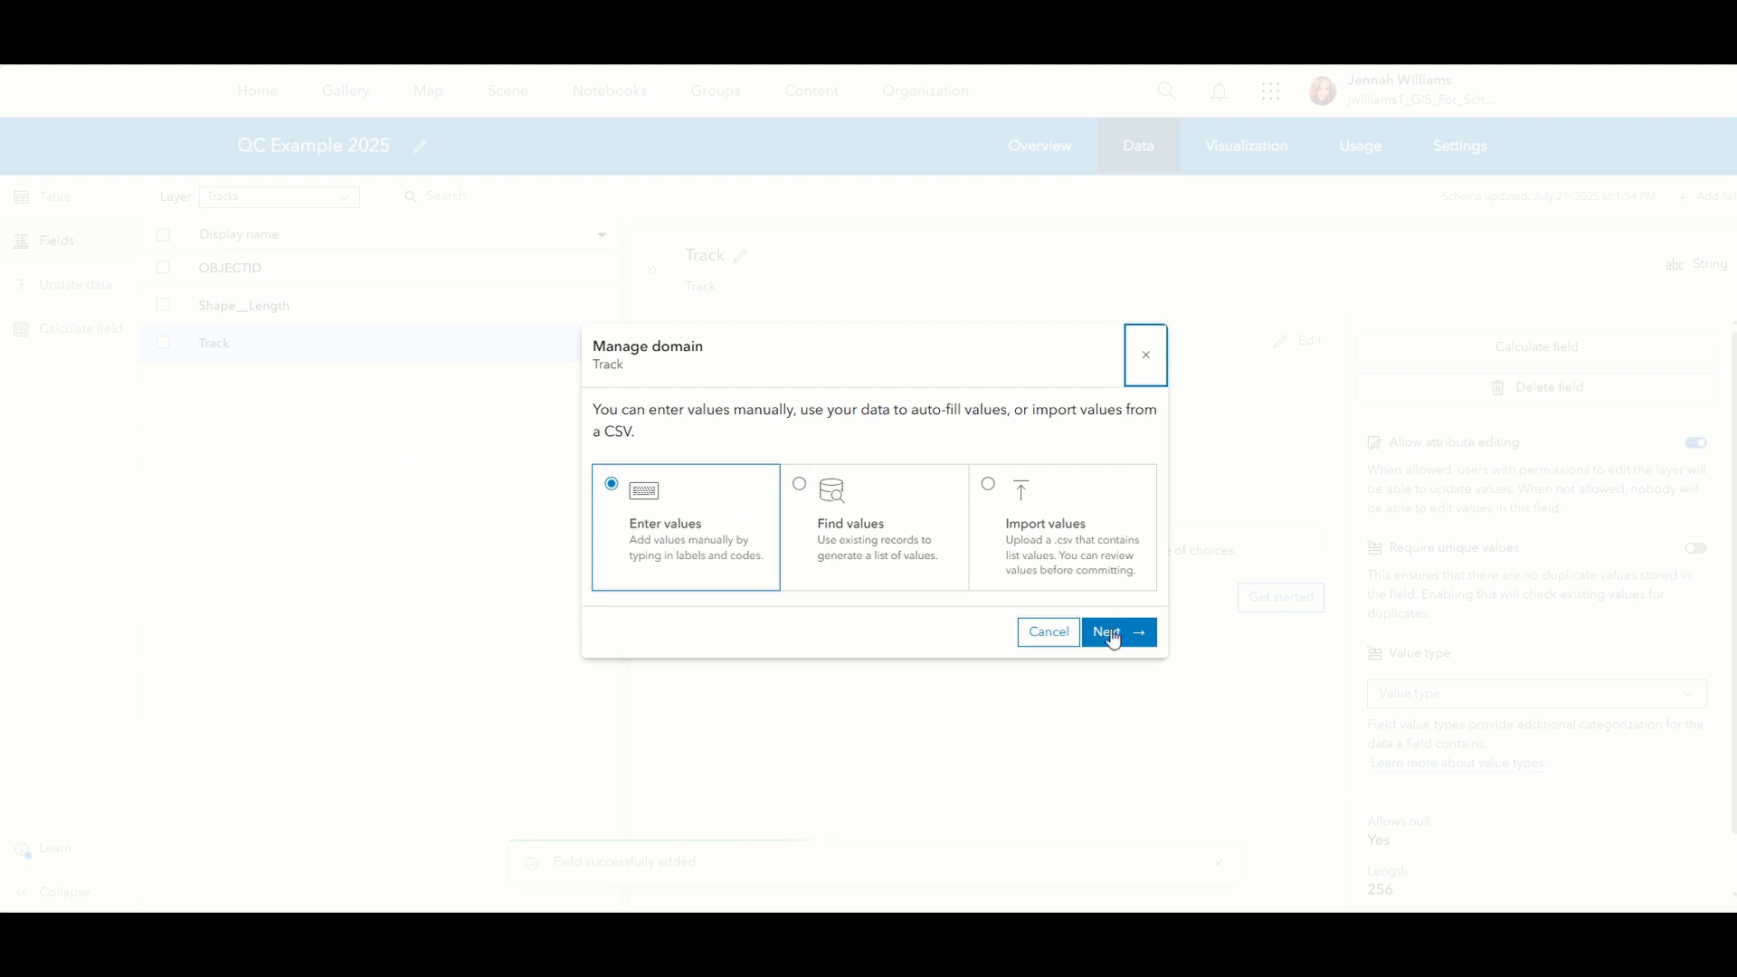
click(1115, 634)
click(796, 388)
text(Walking Track)
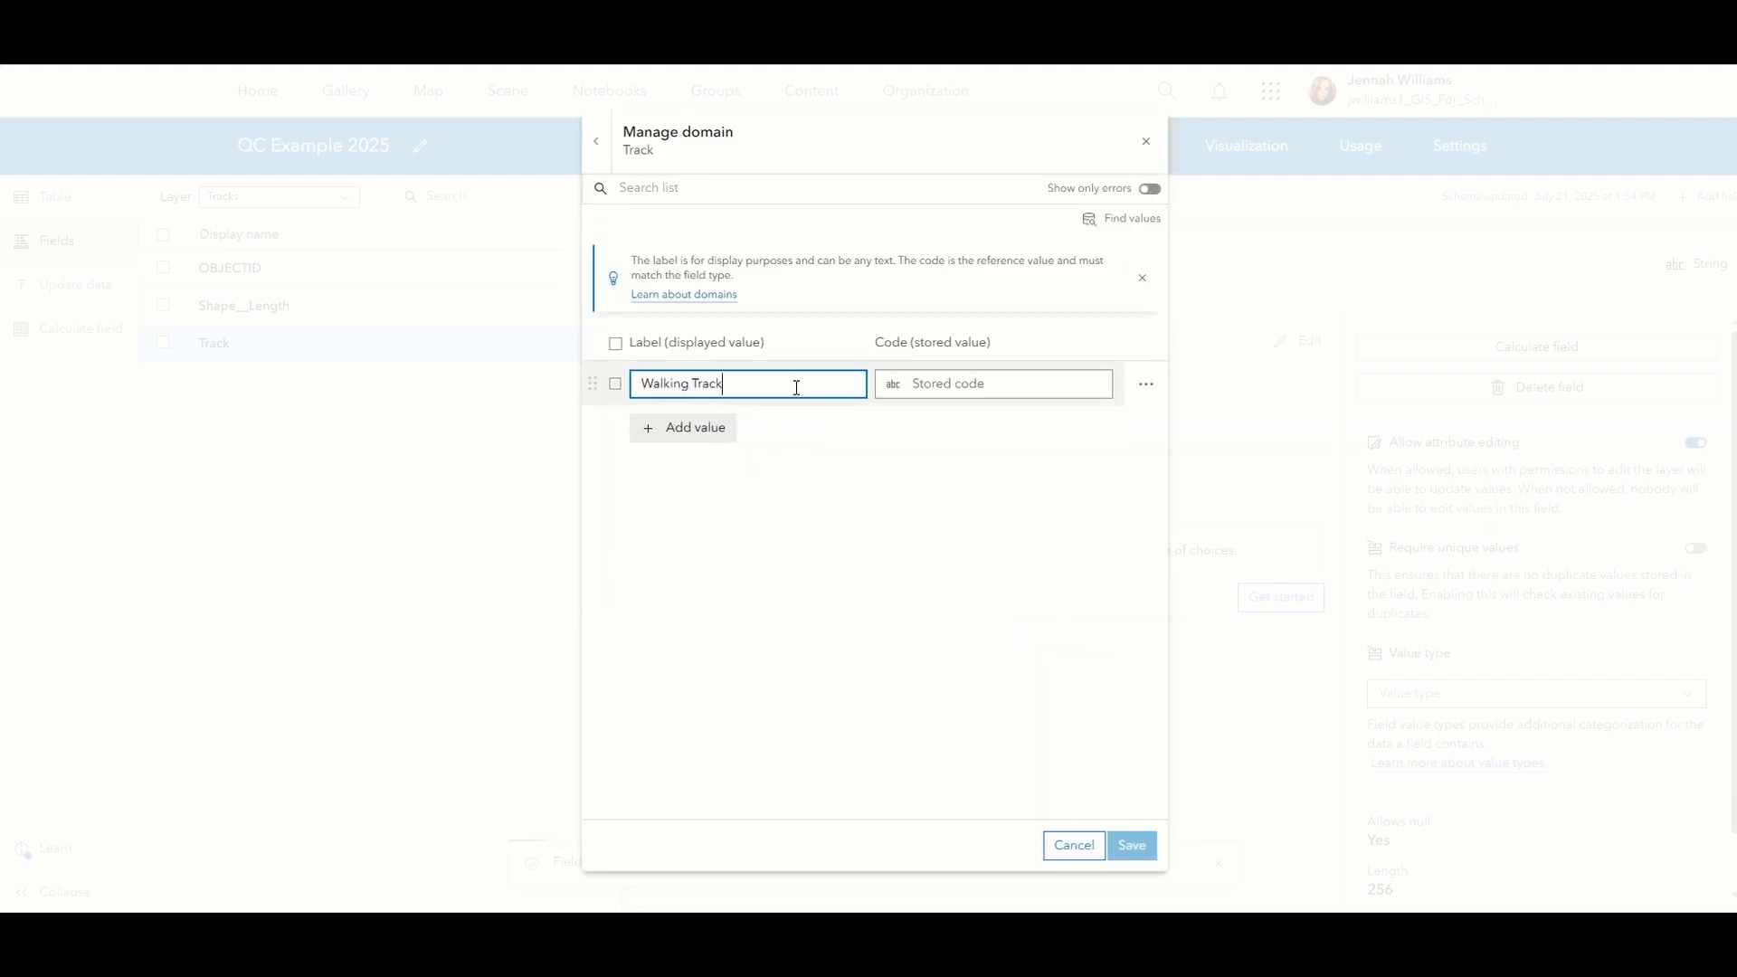
drag(796, 385, 582, 376)
key(ctrl+c)
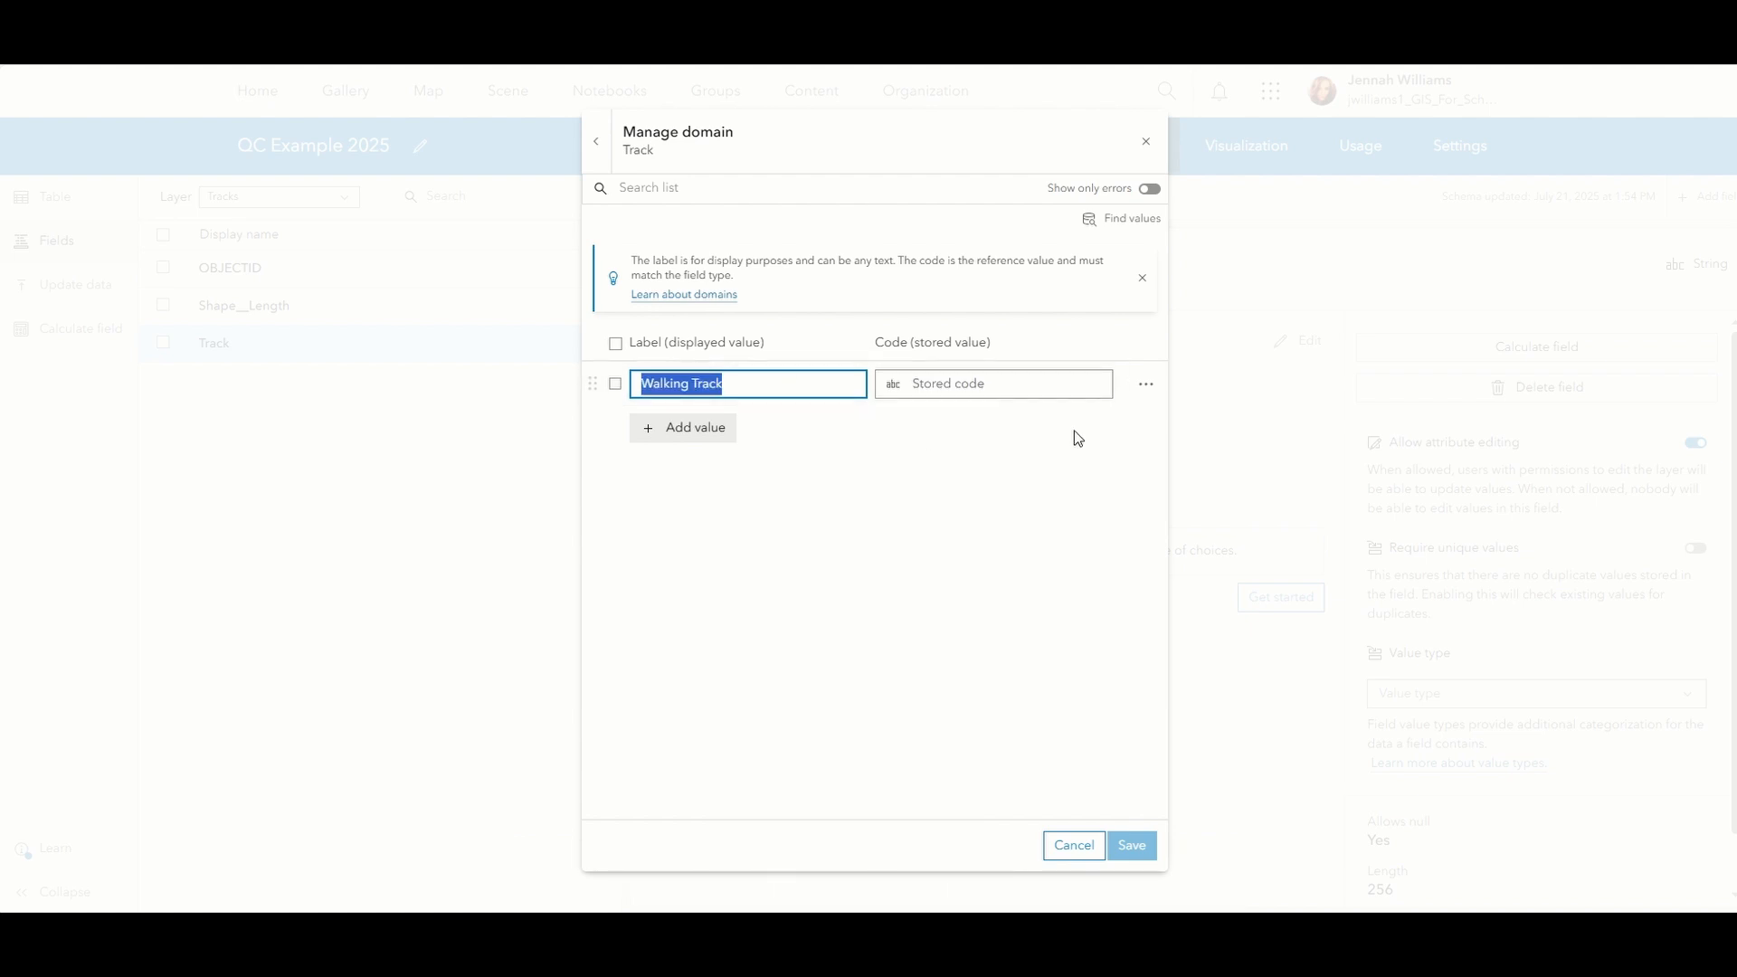
click(1056, 391)
key(ctrl+v)
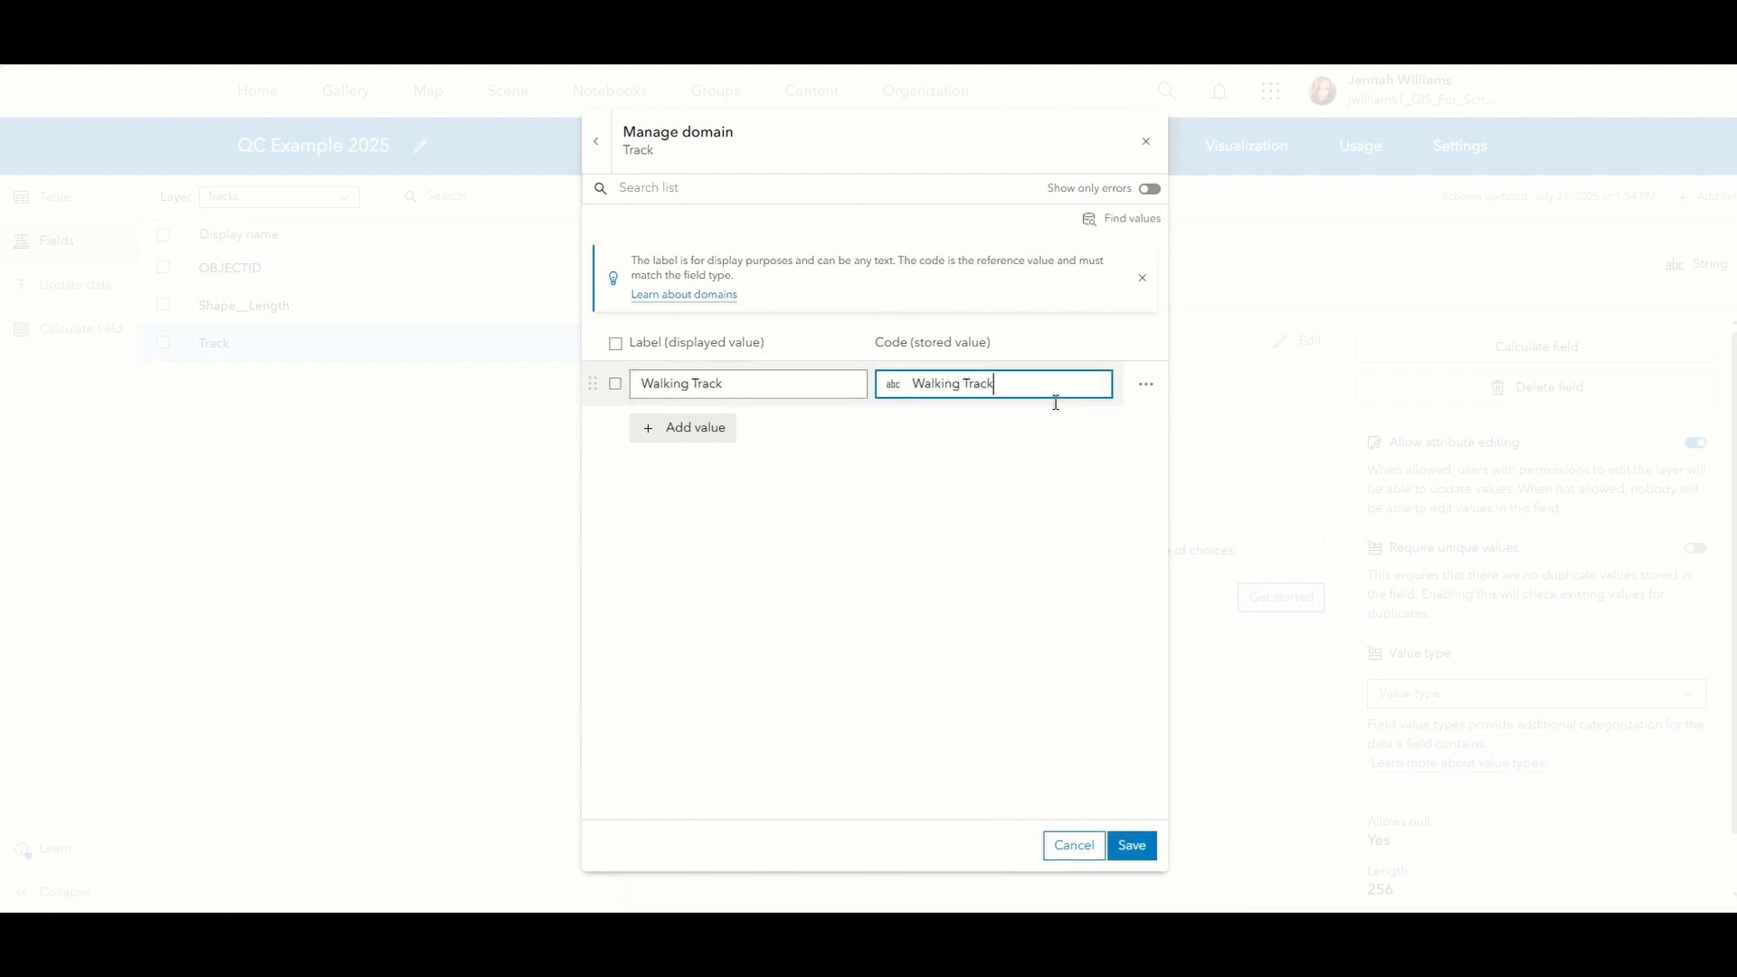
click(1142, 849)
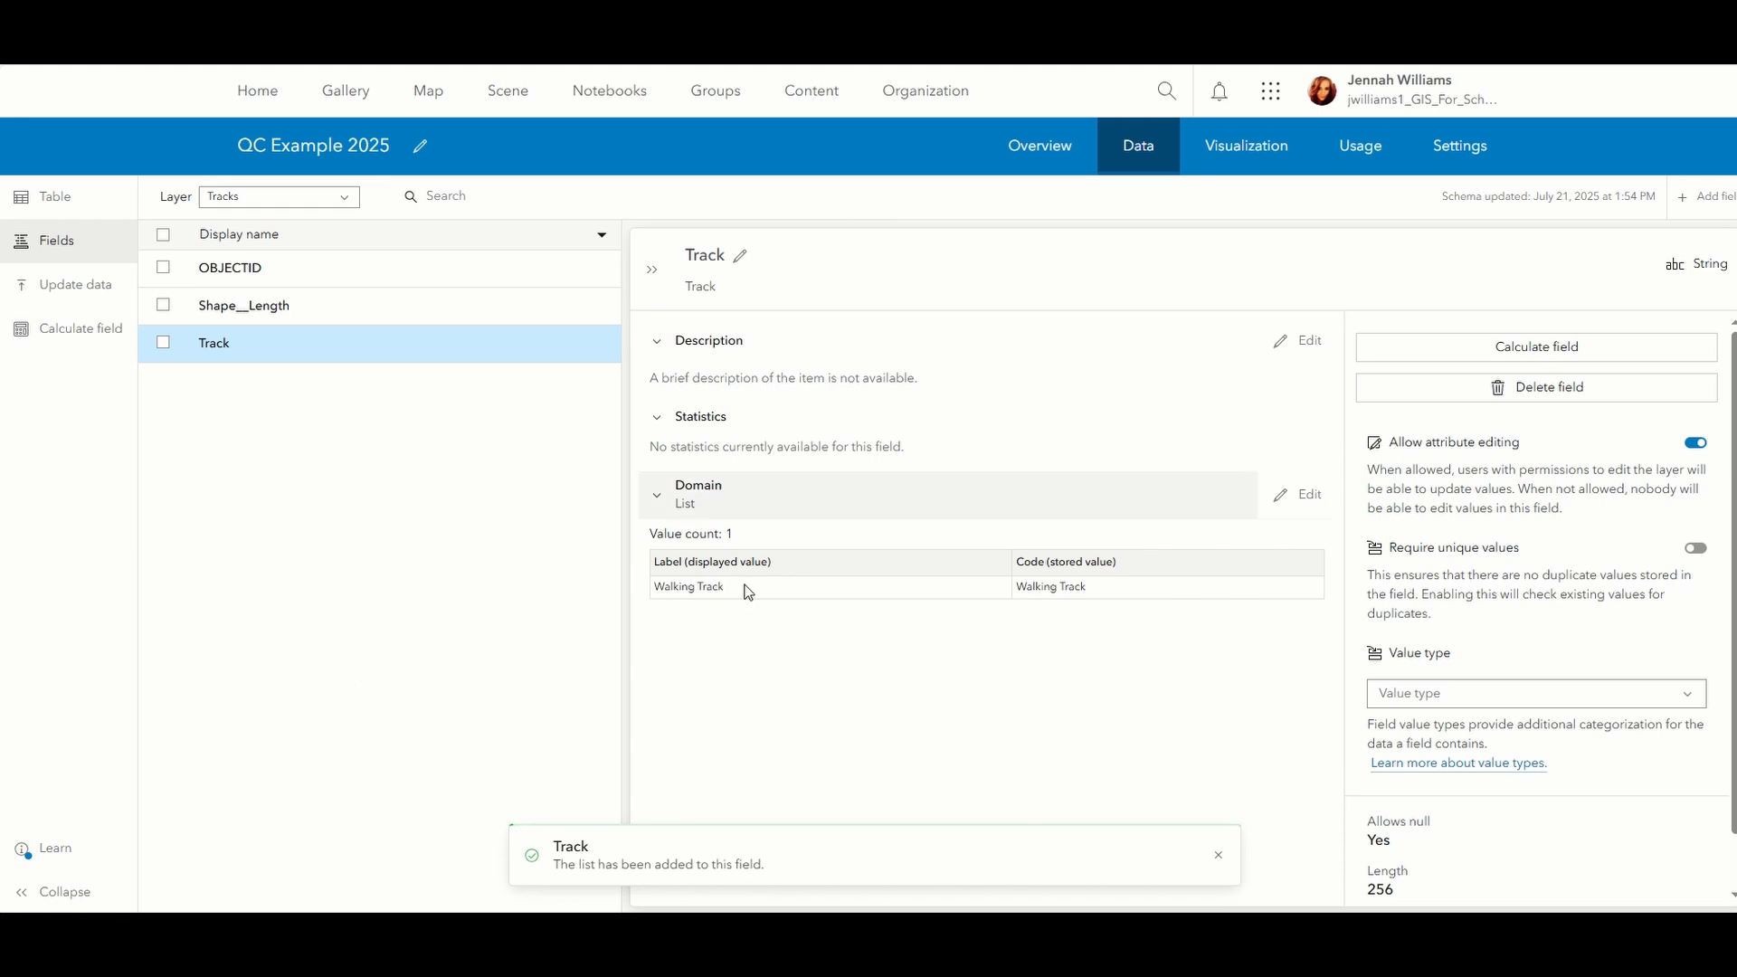
- Open the layer's visualization and style the Amentities layer by its Amentities field
click(1217, 169)
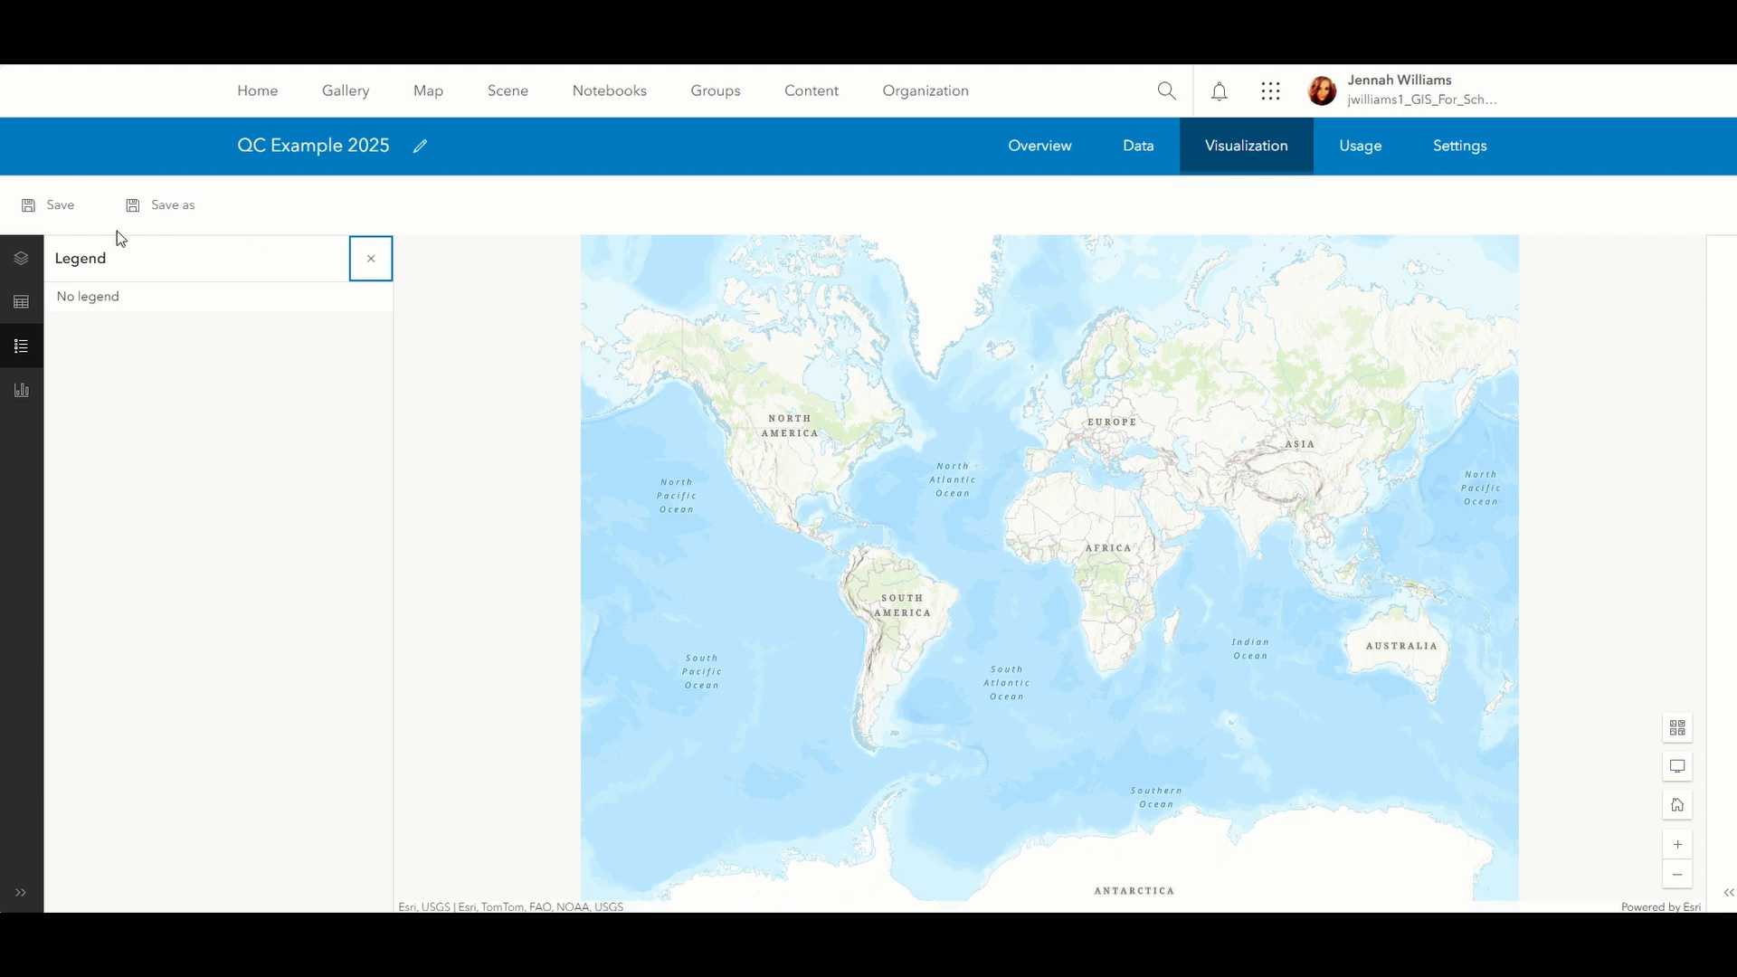
click(21, 261)
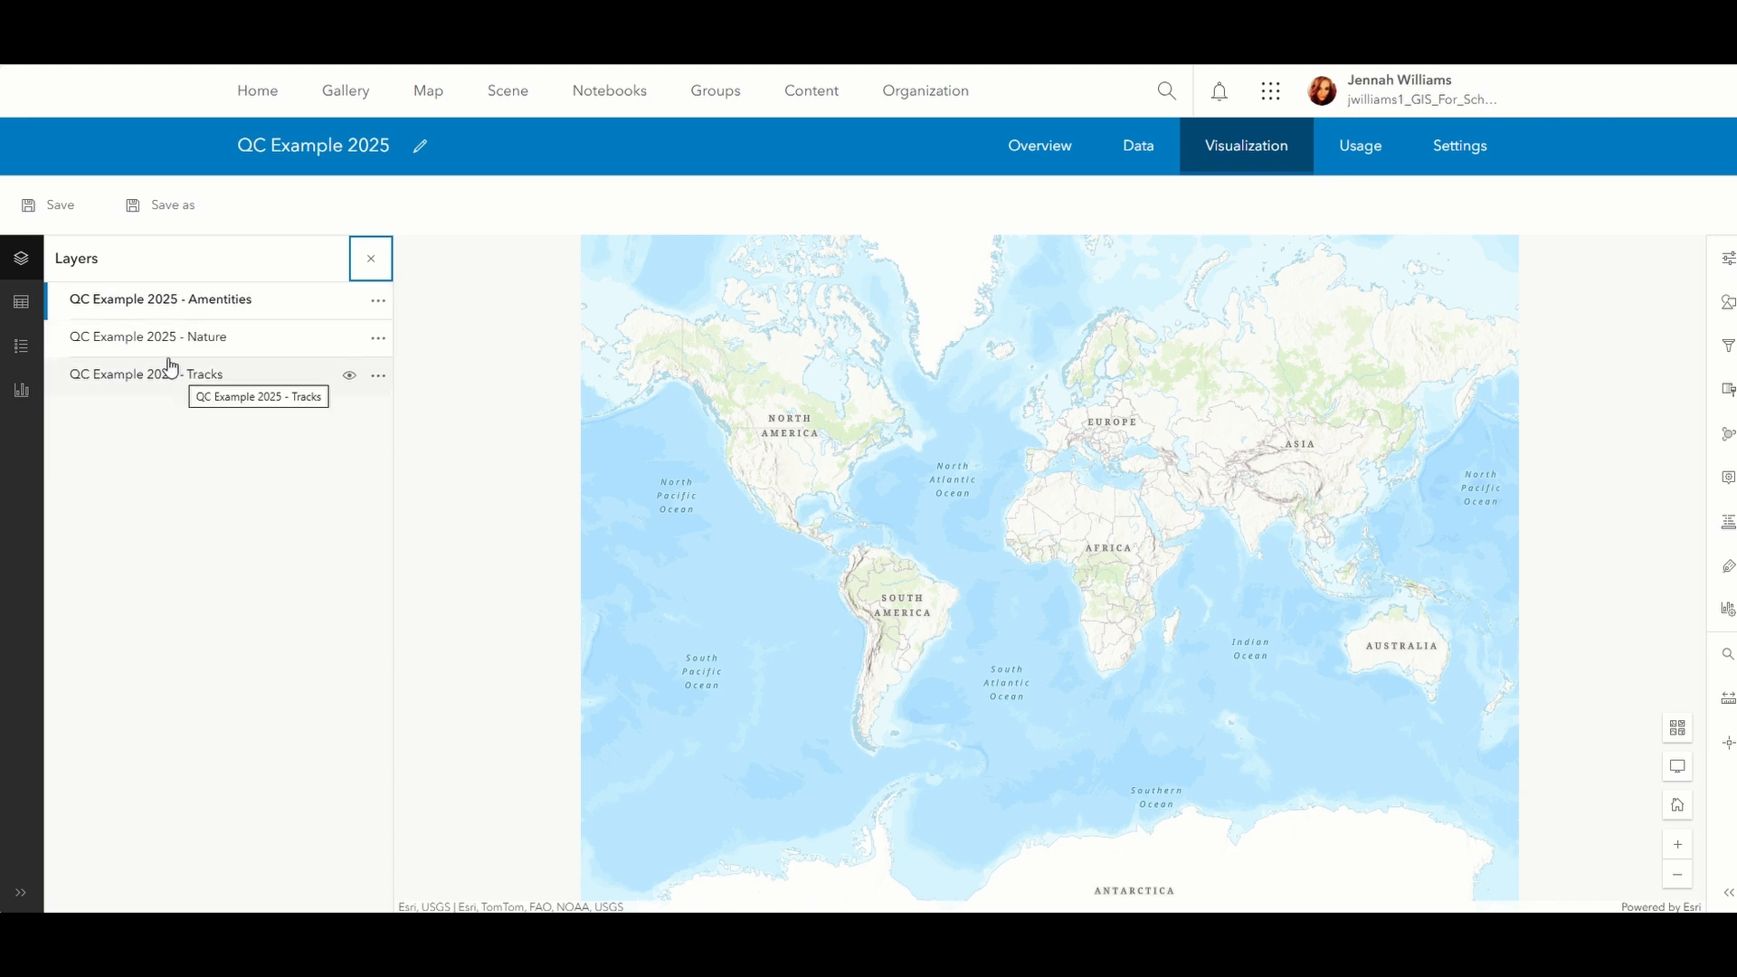
click(224, 308)
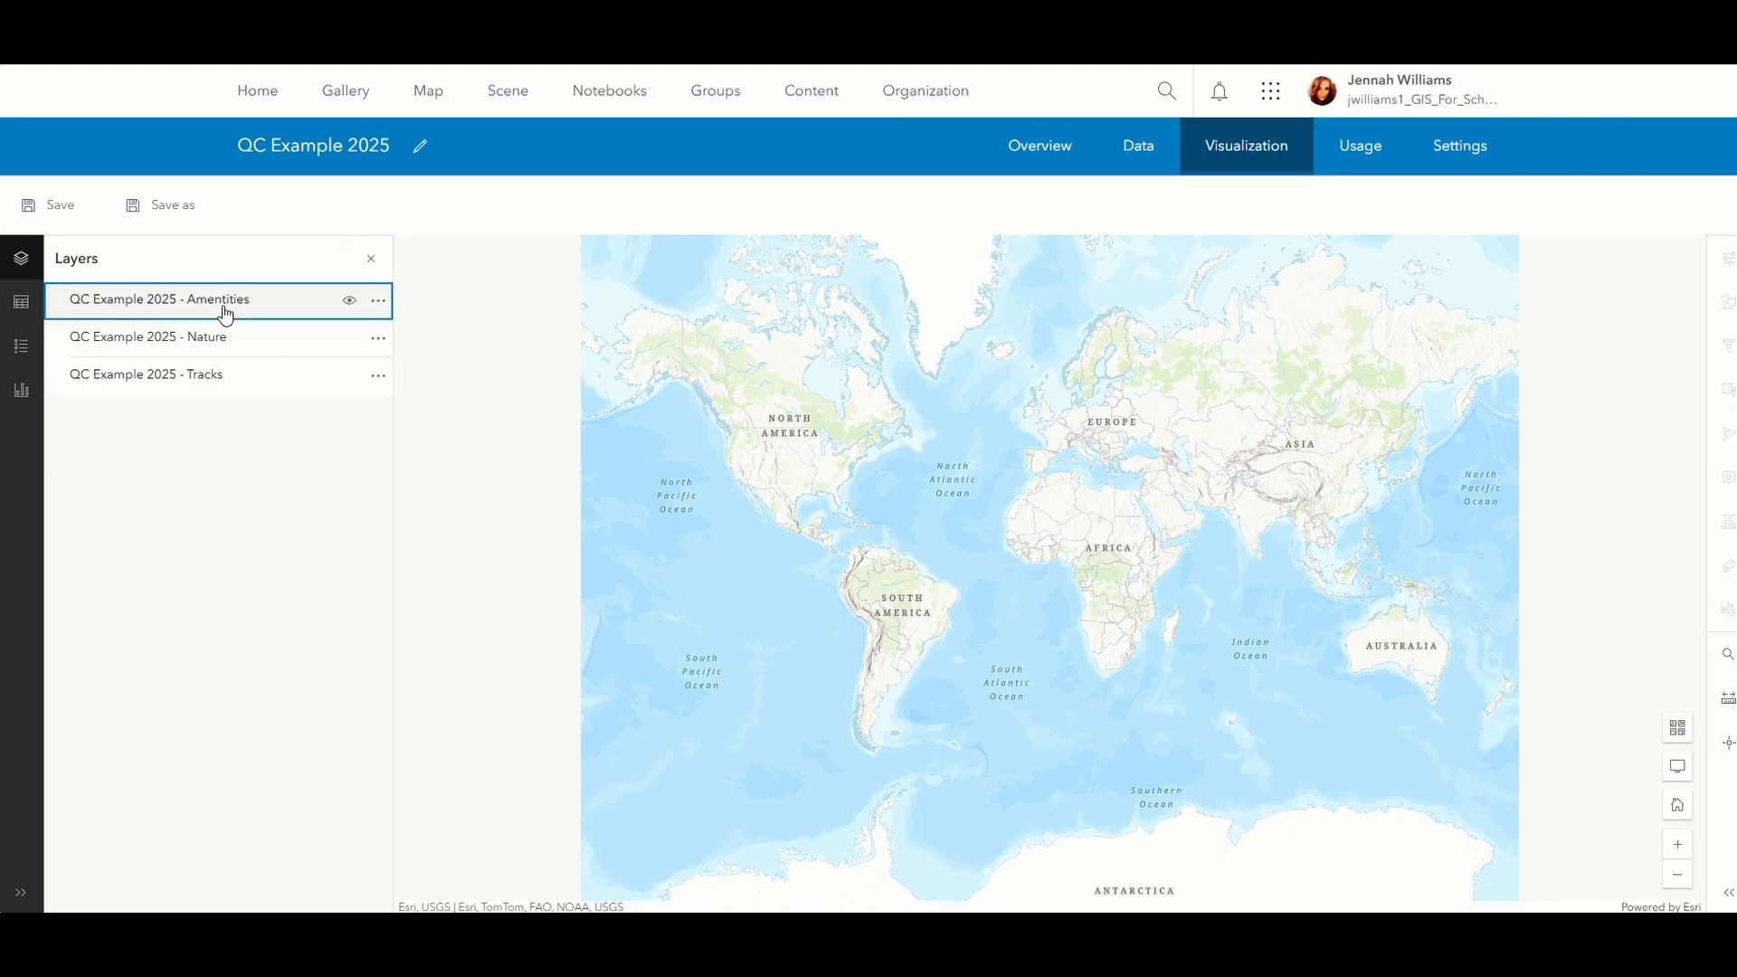
click(225, 311)
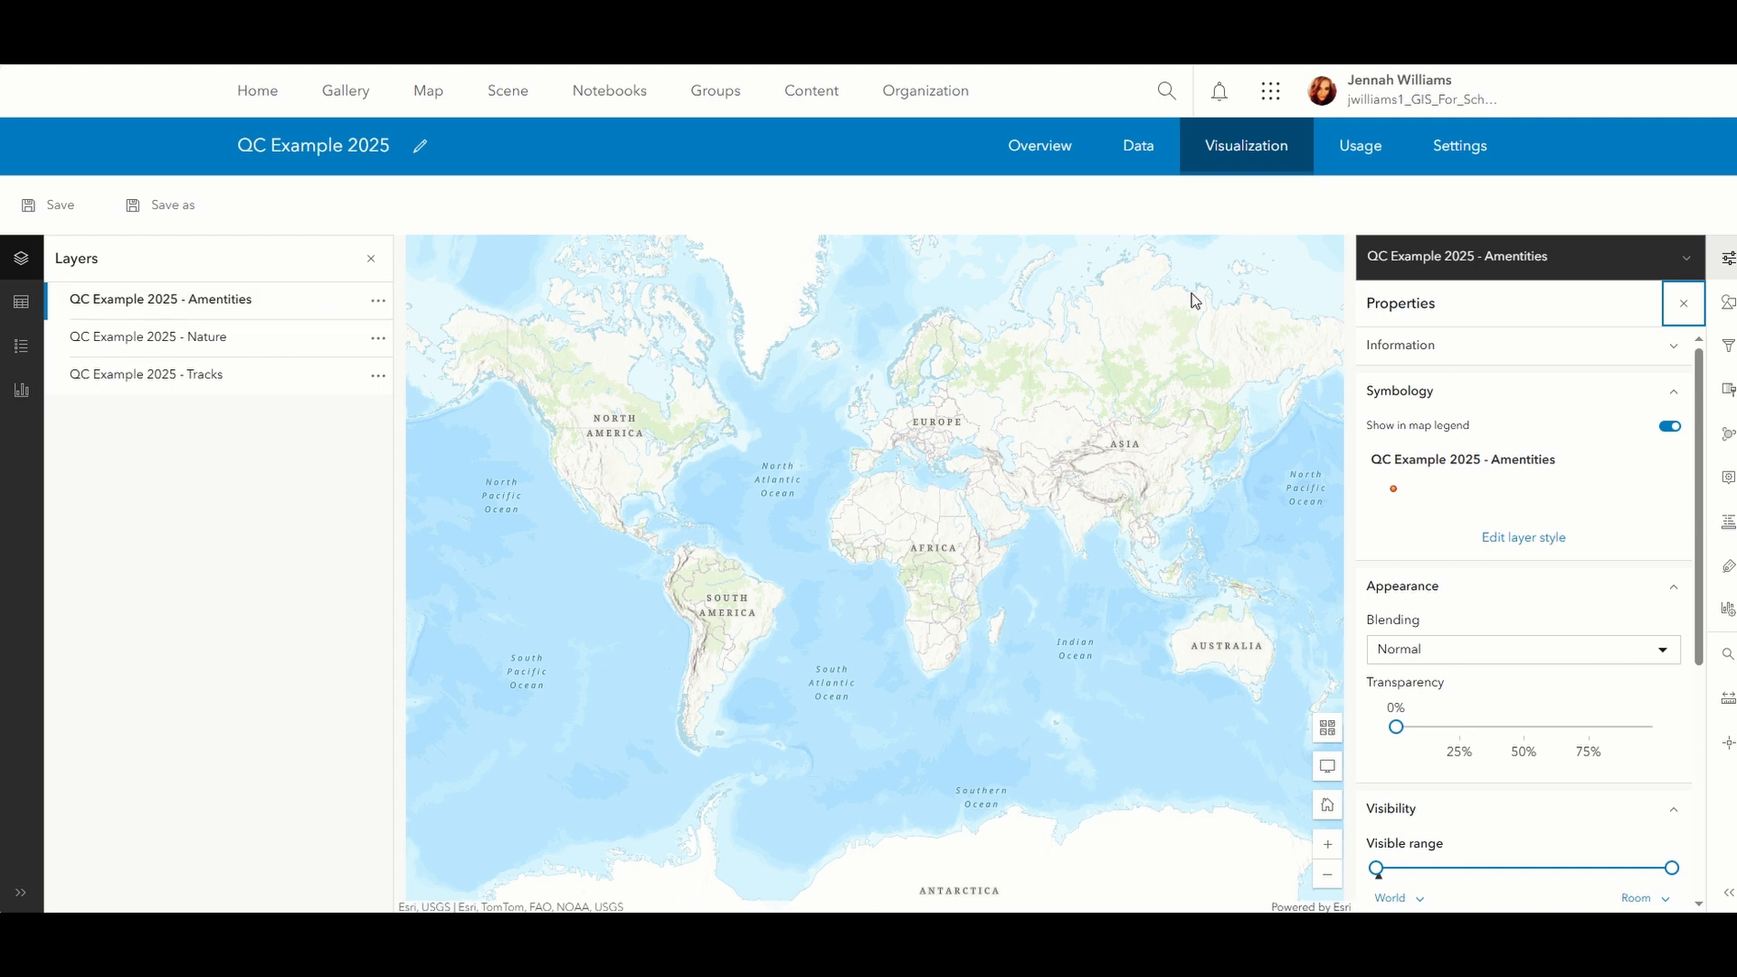
click(1728, 306)
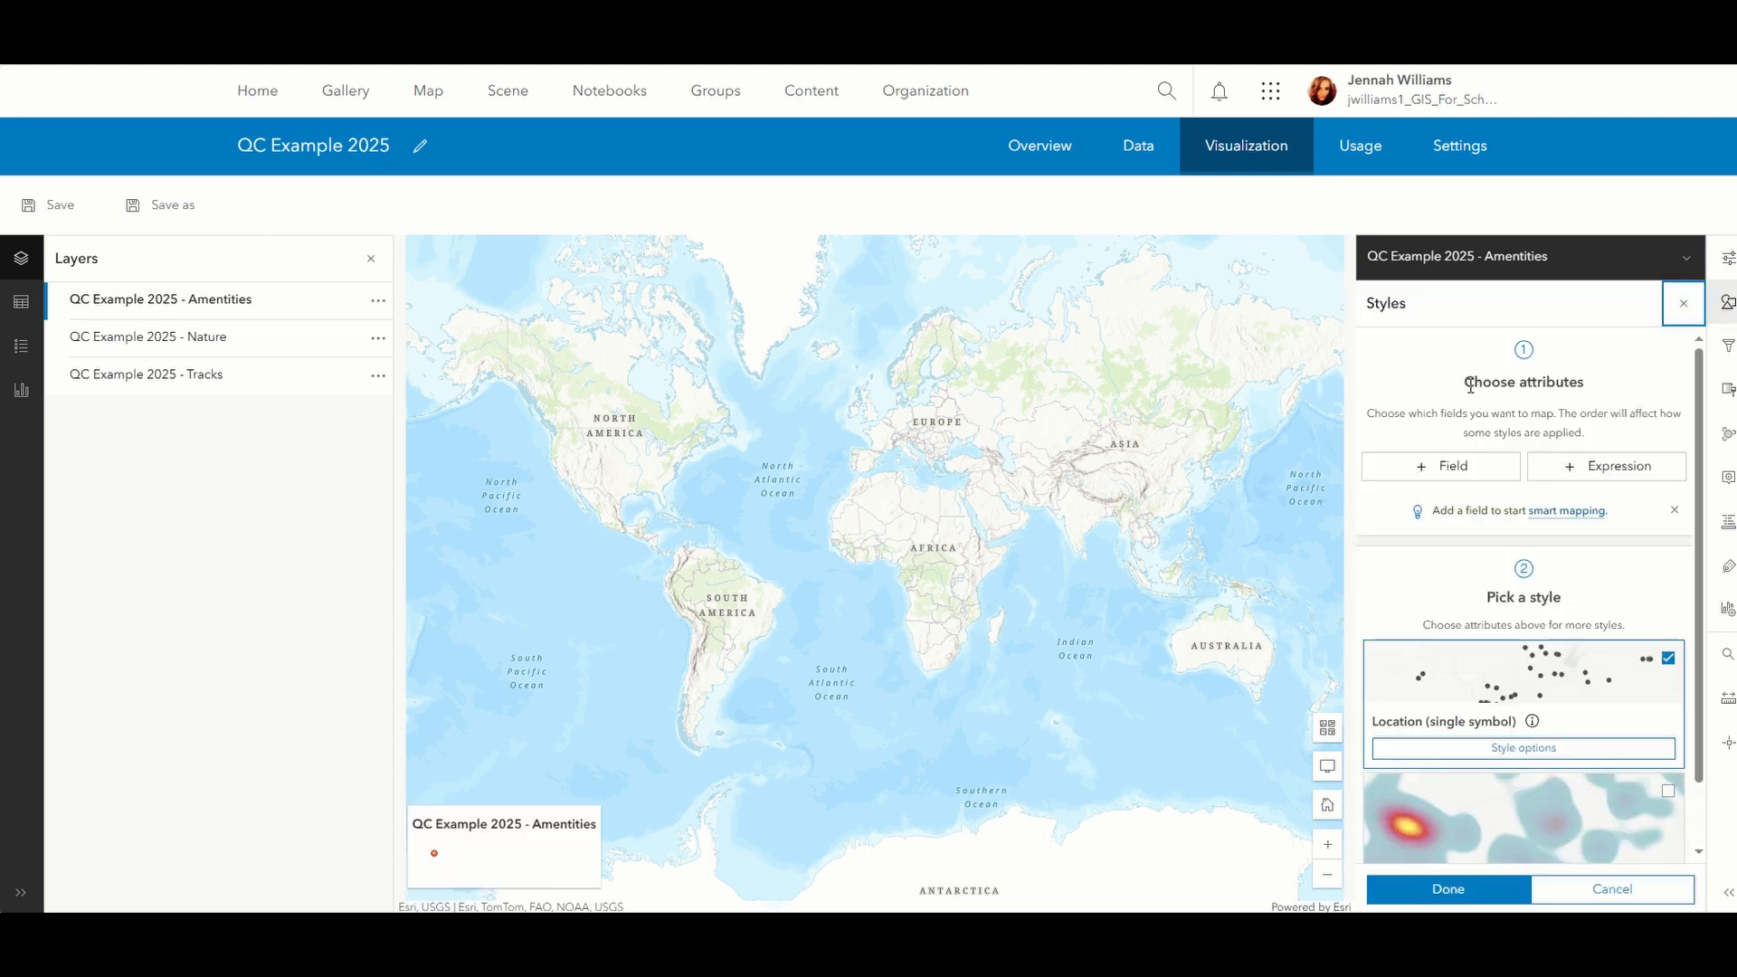
click(1431, 469)
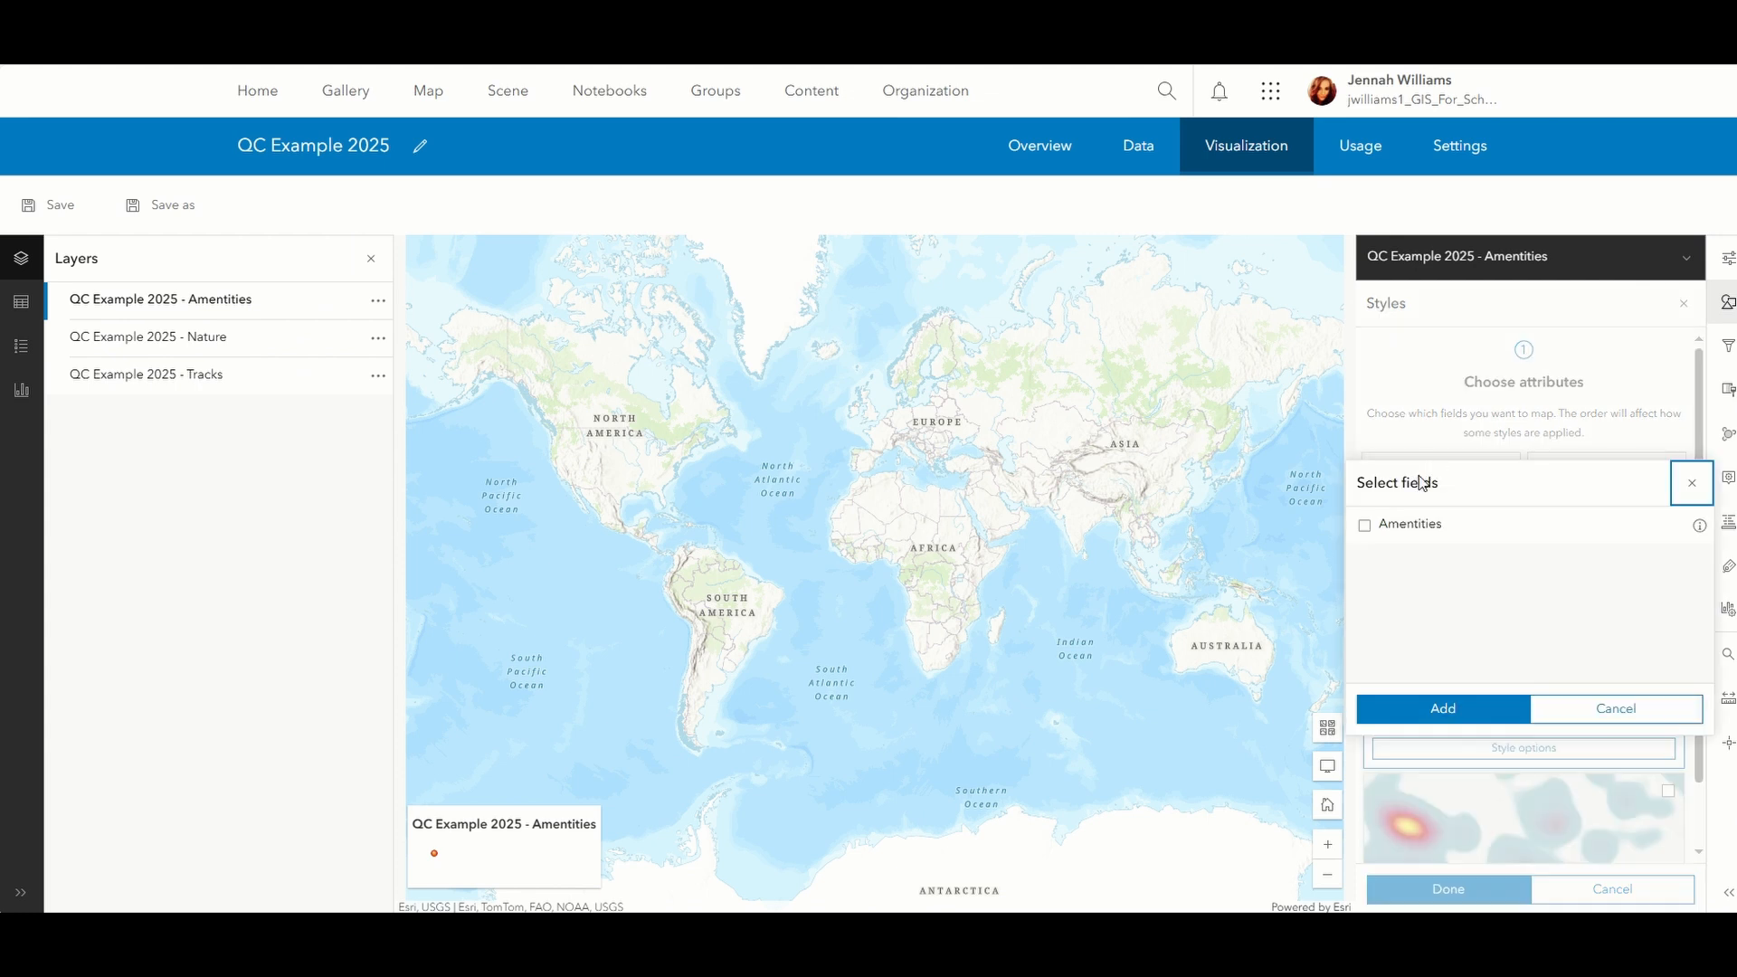
click(1415, 543)
click(1468, 709)
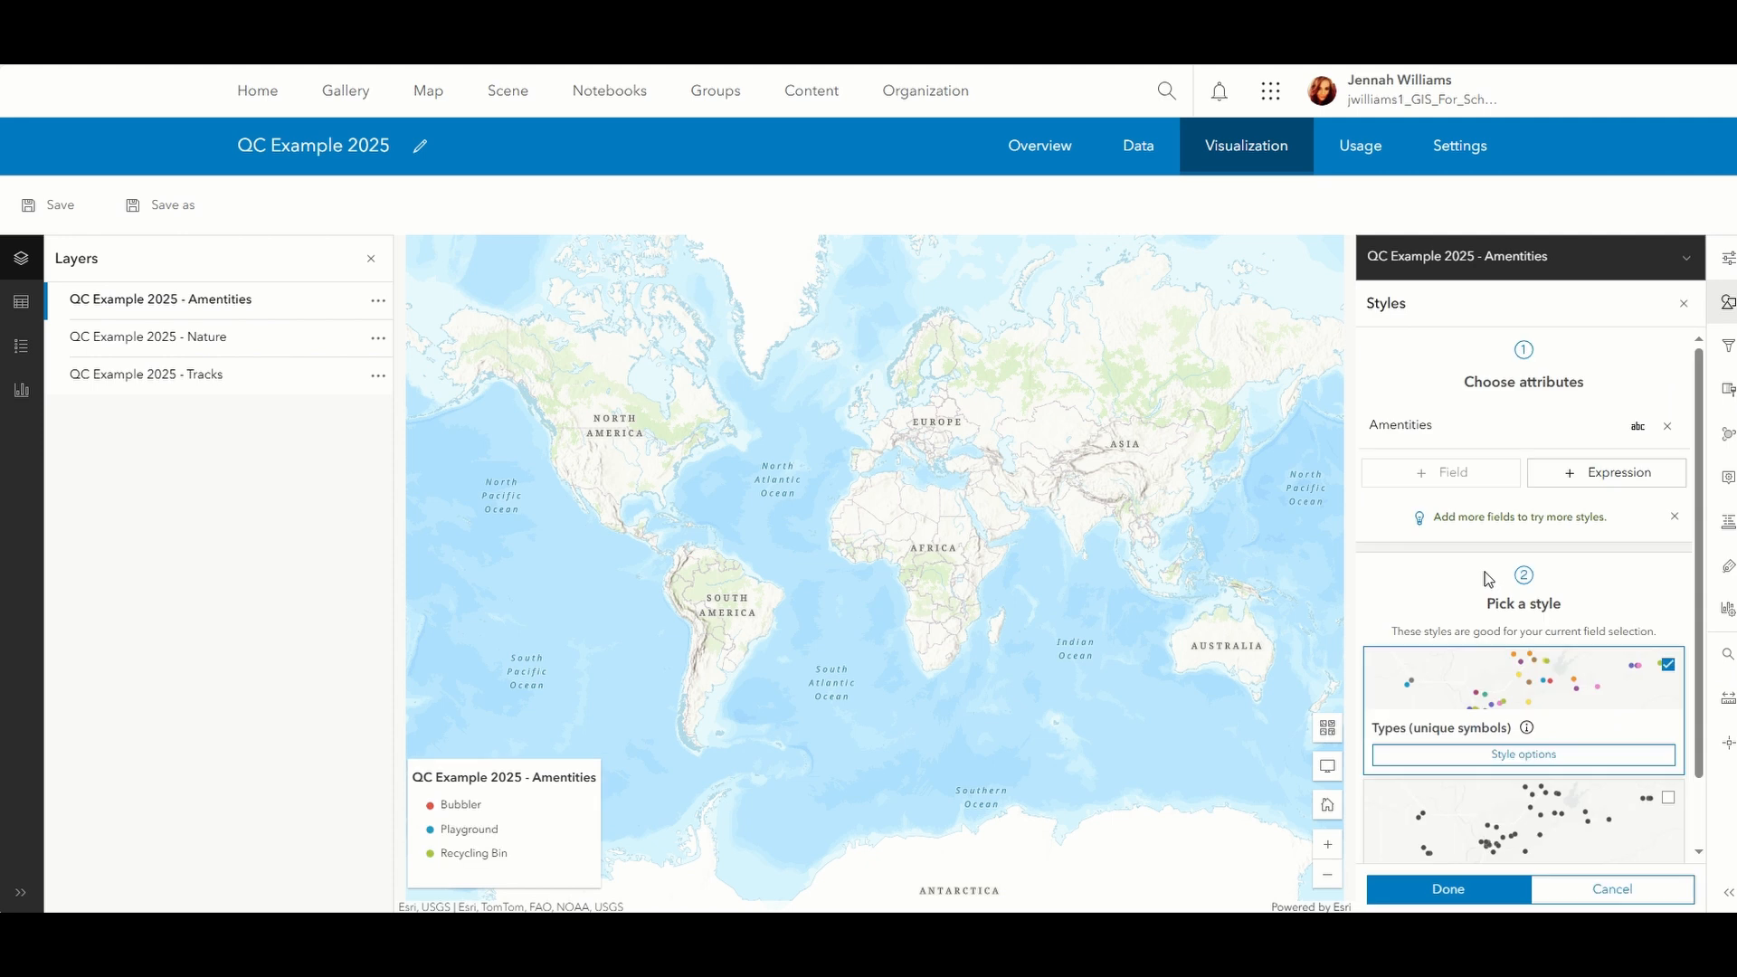
- Change the Bubbler symbol to the blue water-drop icon from the Government category and set its size to 20 px
scroll(1506, 540, down, 1)
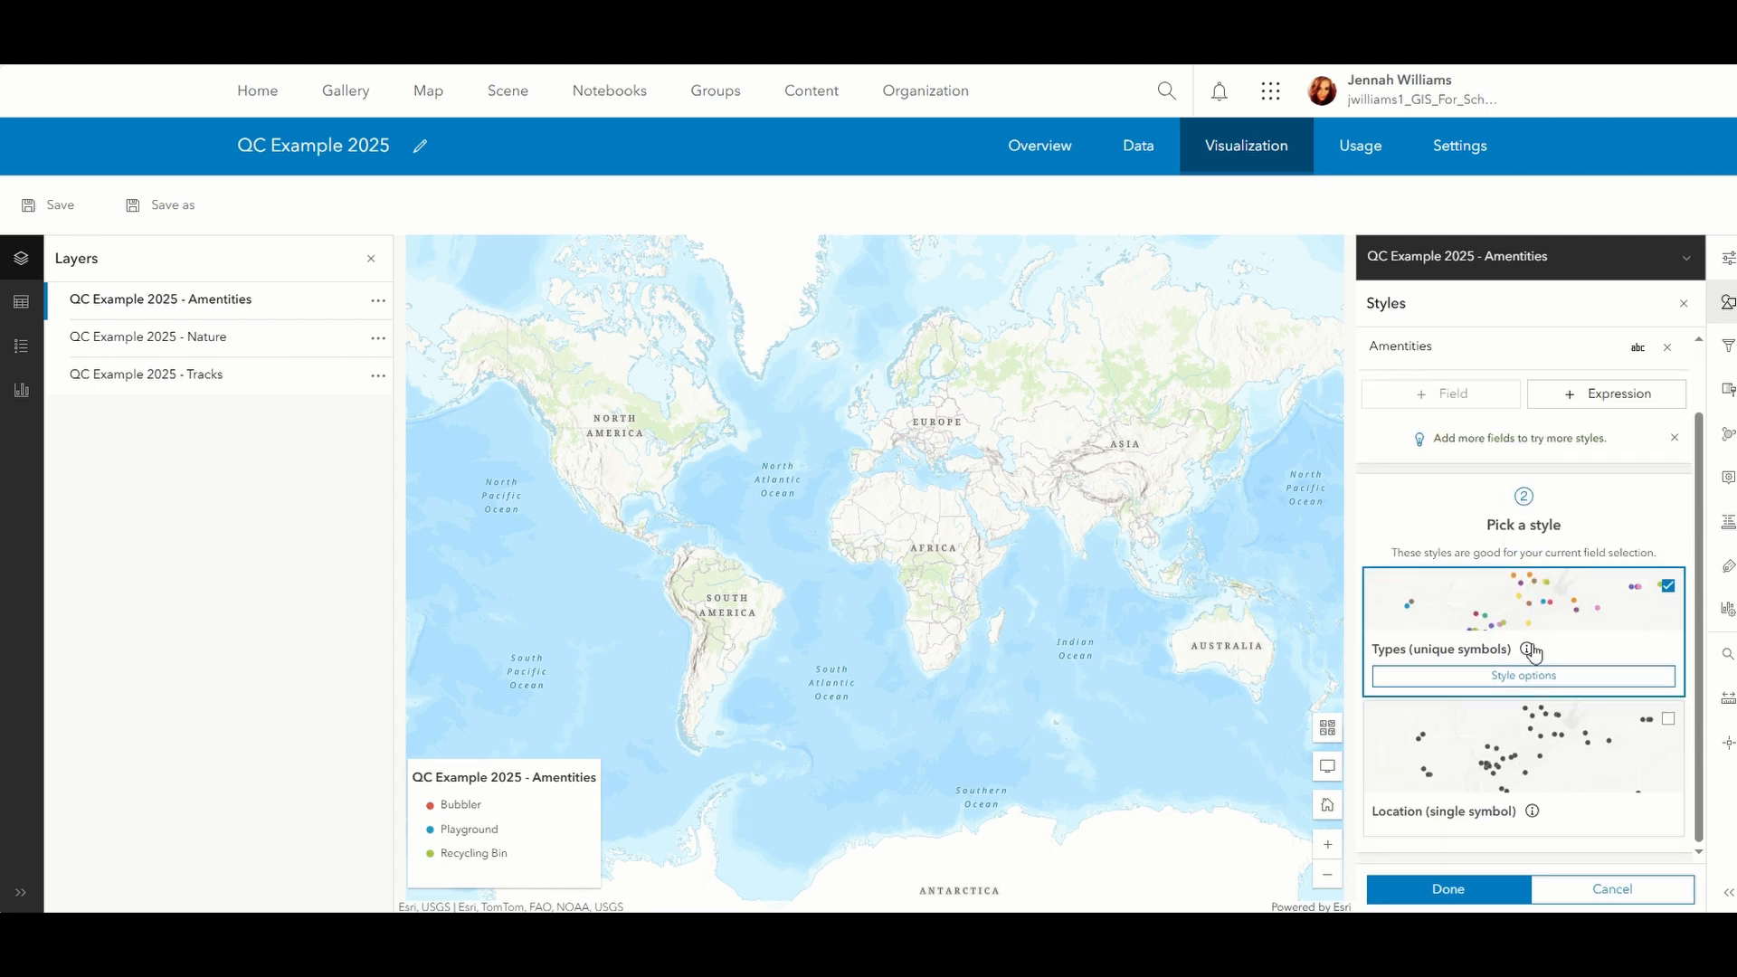
click(1538, 680)
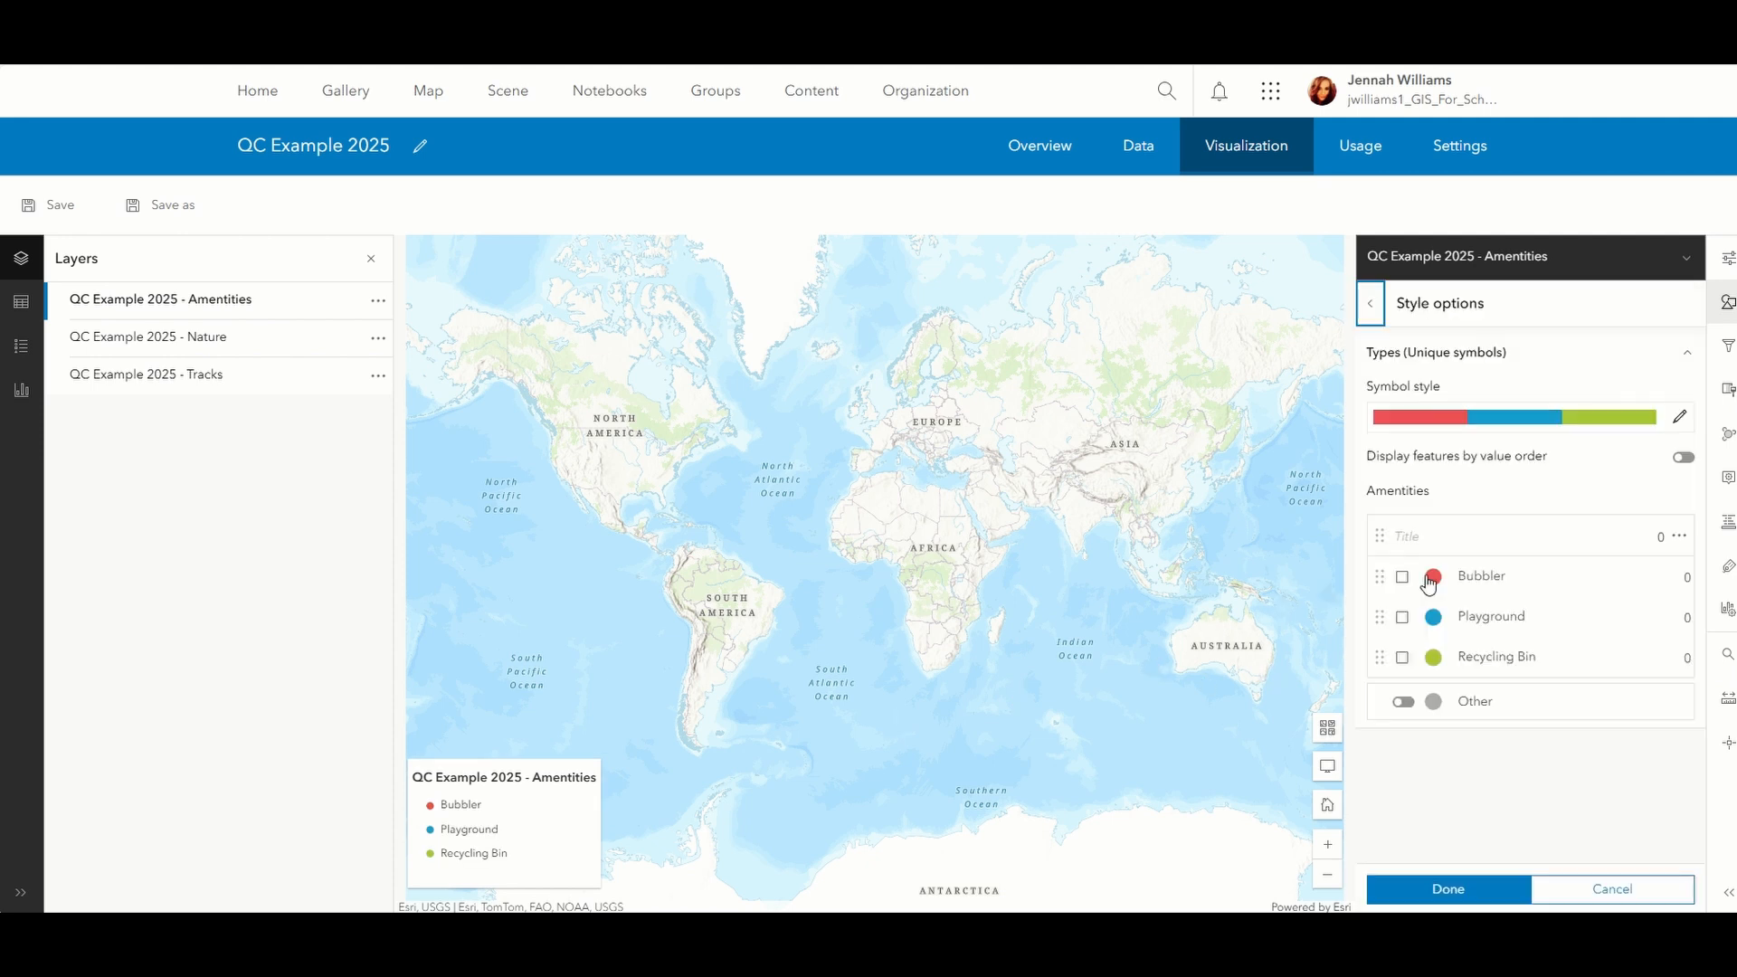
click(1431, 579)
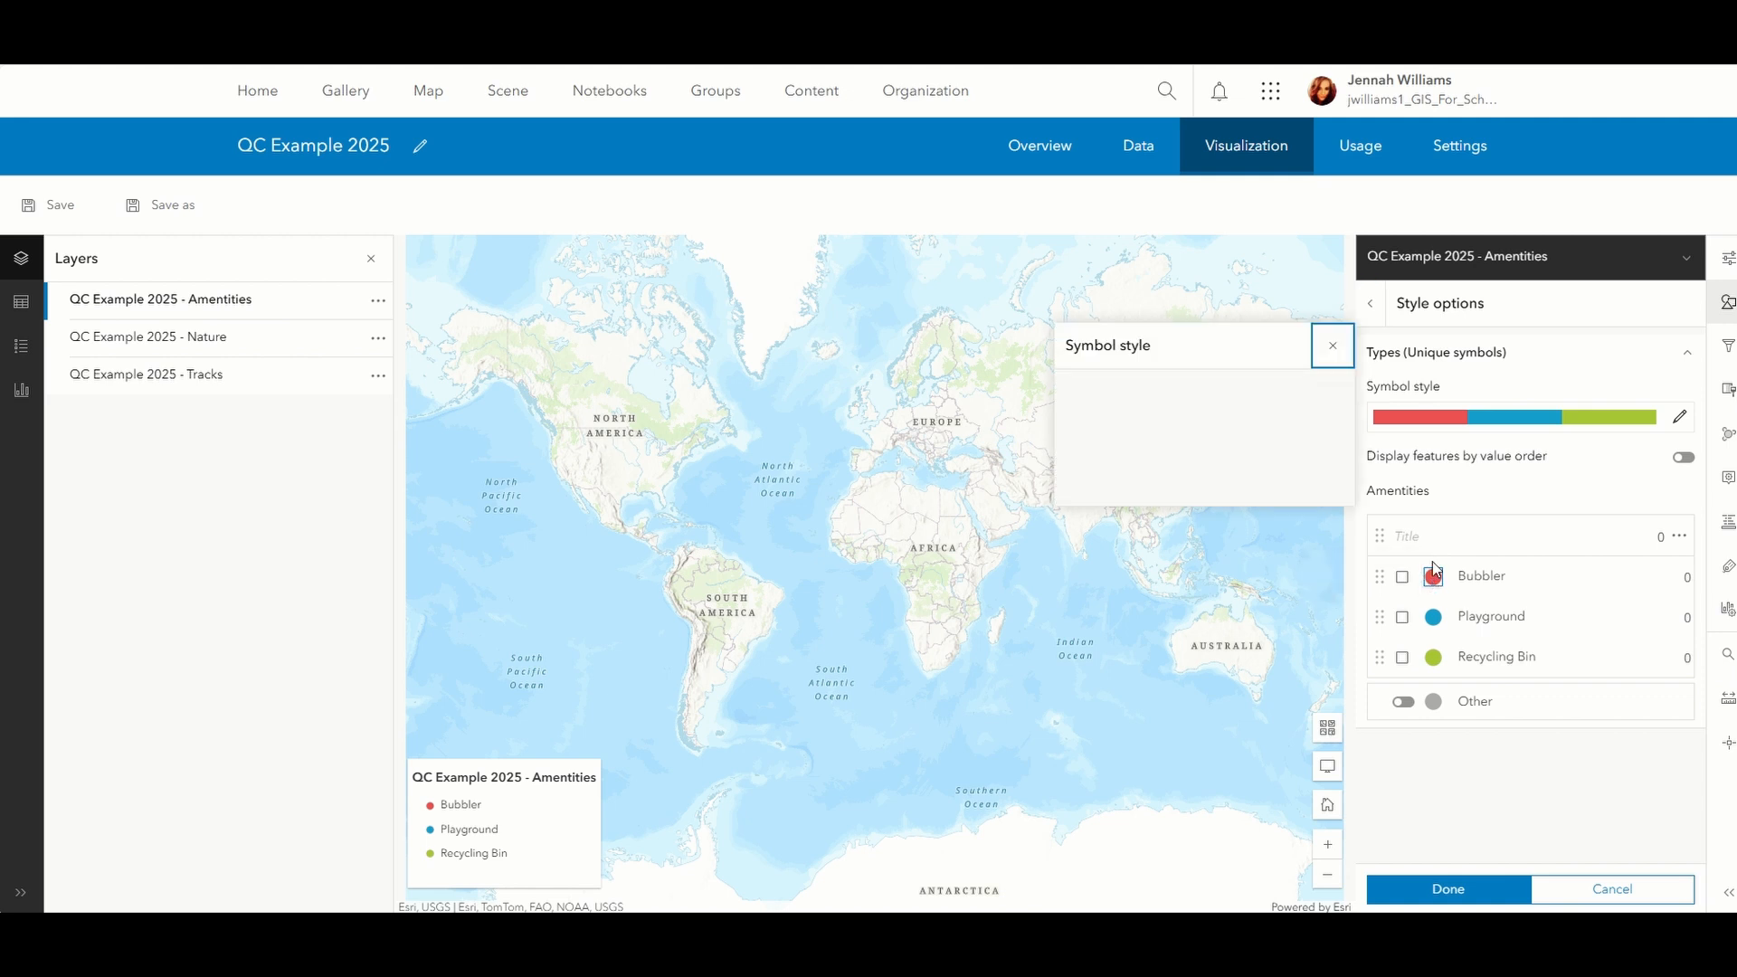
click(1272, 444)
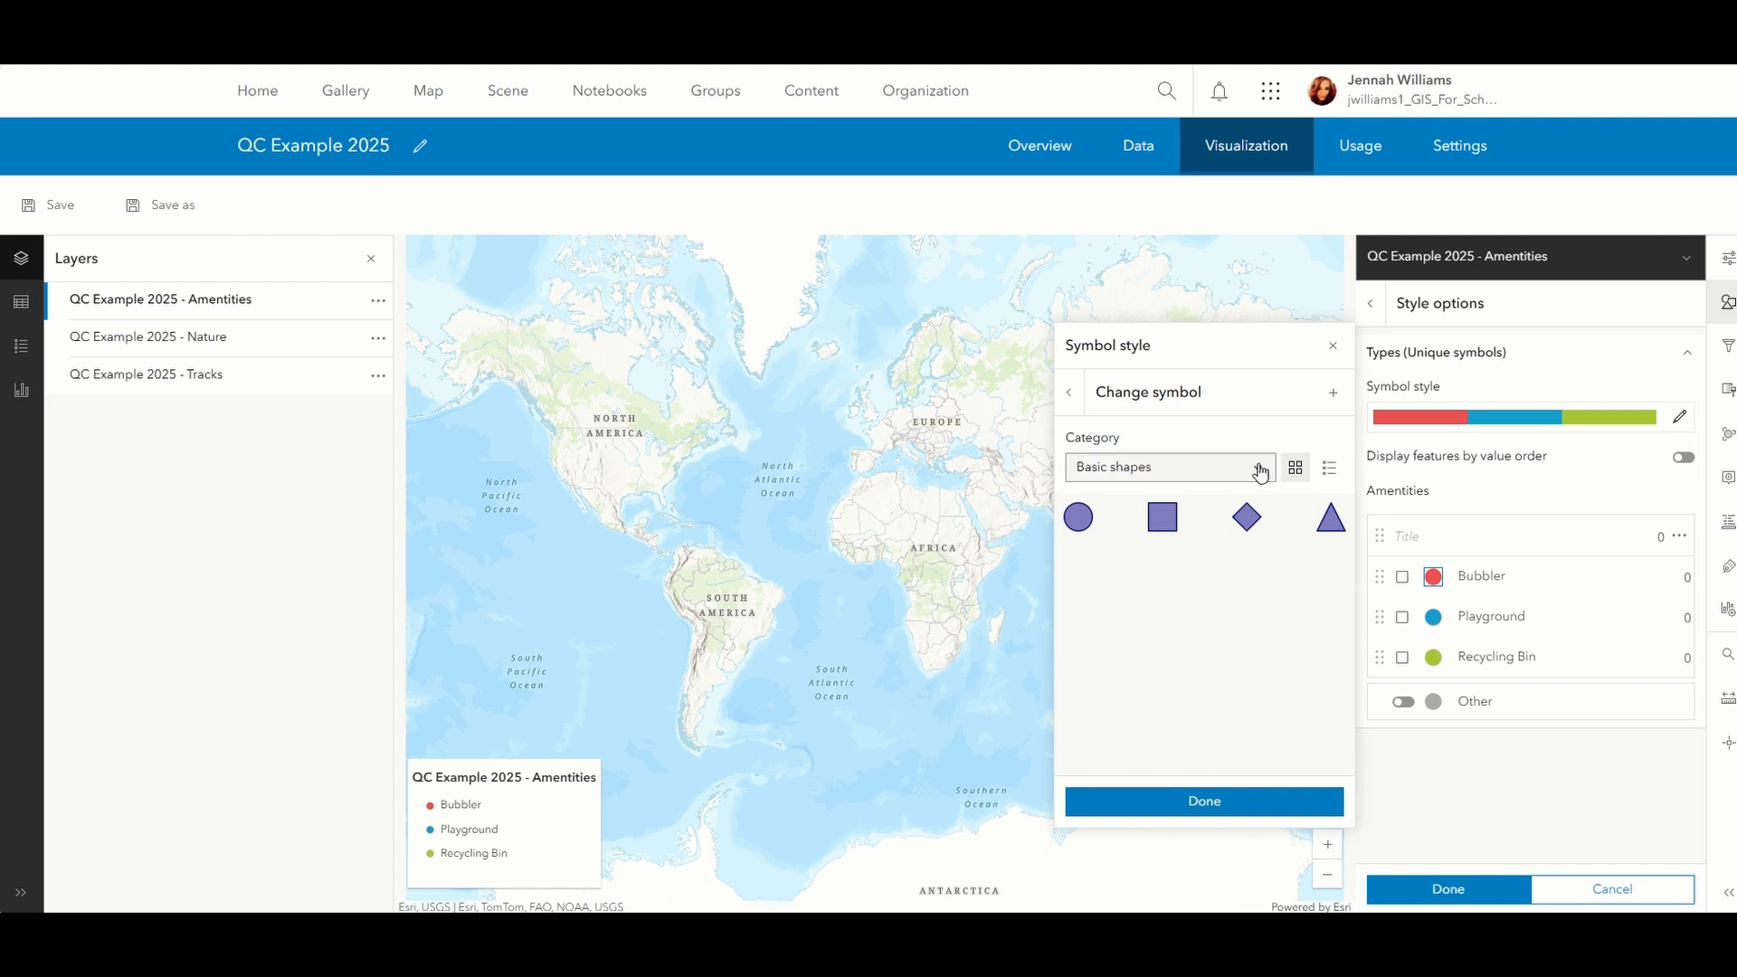
click(1253, 467)
click(1139, 601)
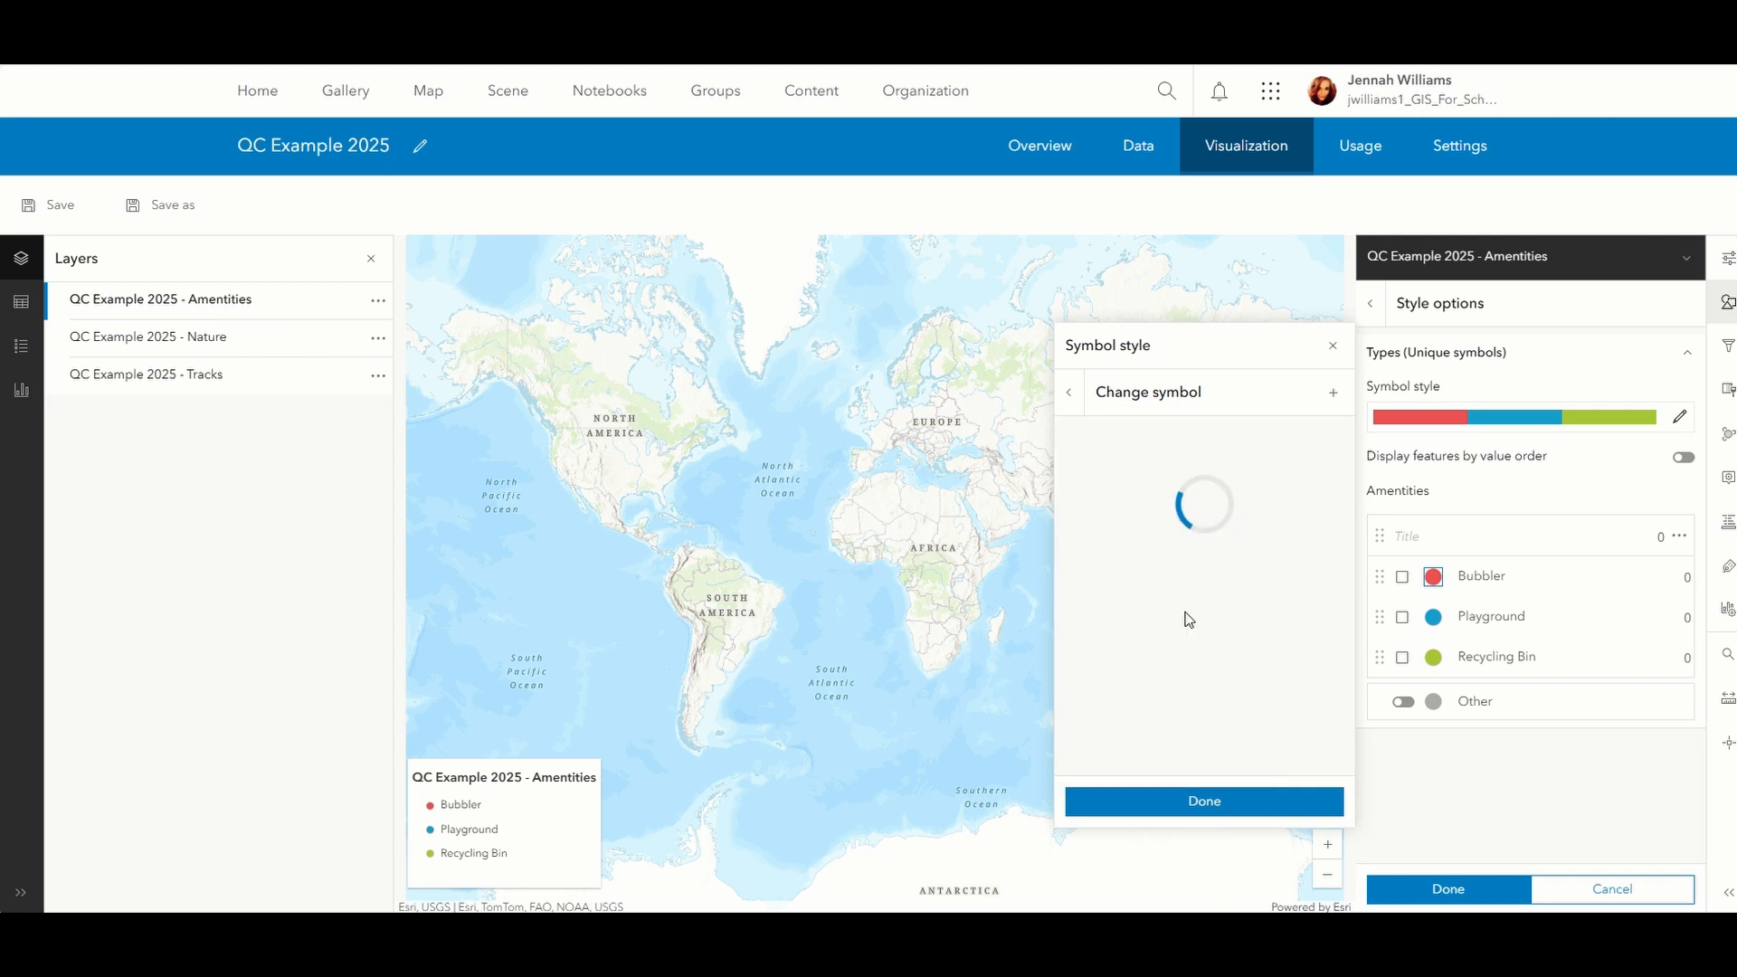
scroll(1220, 552, down, 10)
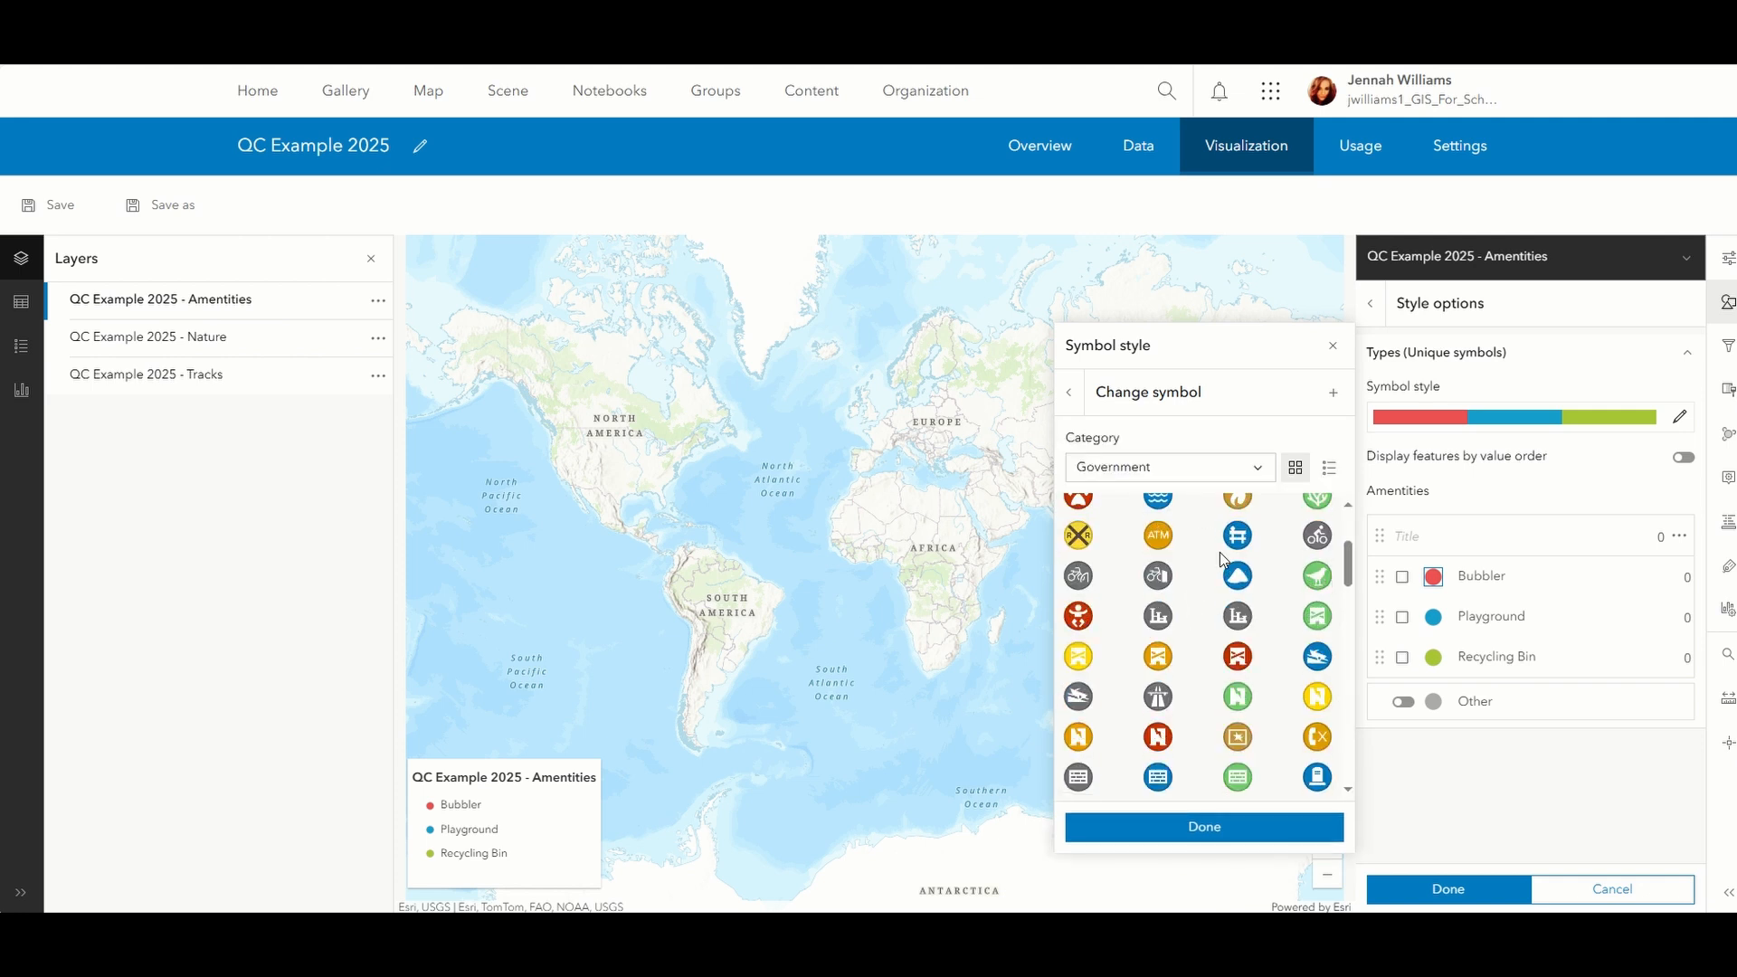
scroll(1219, 561, down, 5)
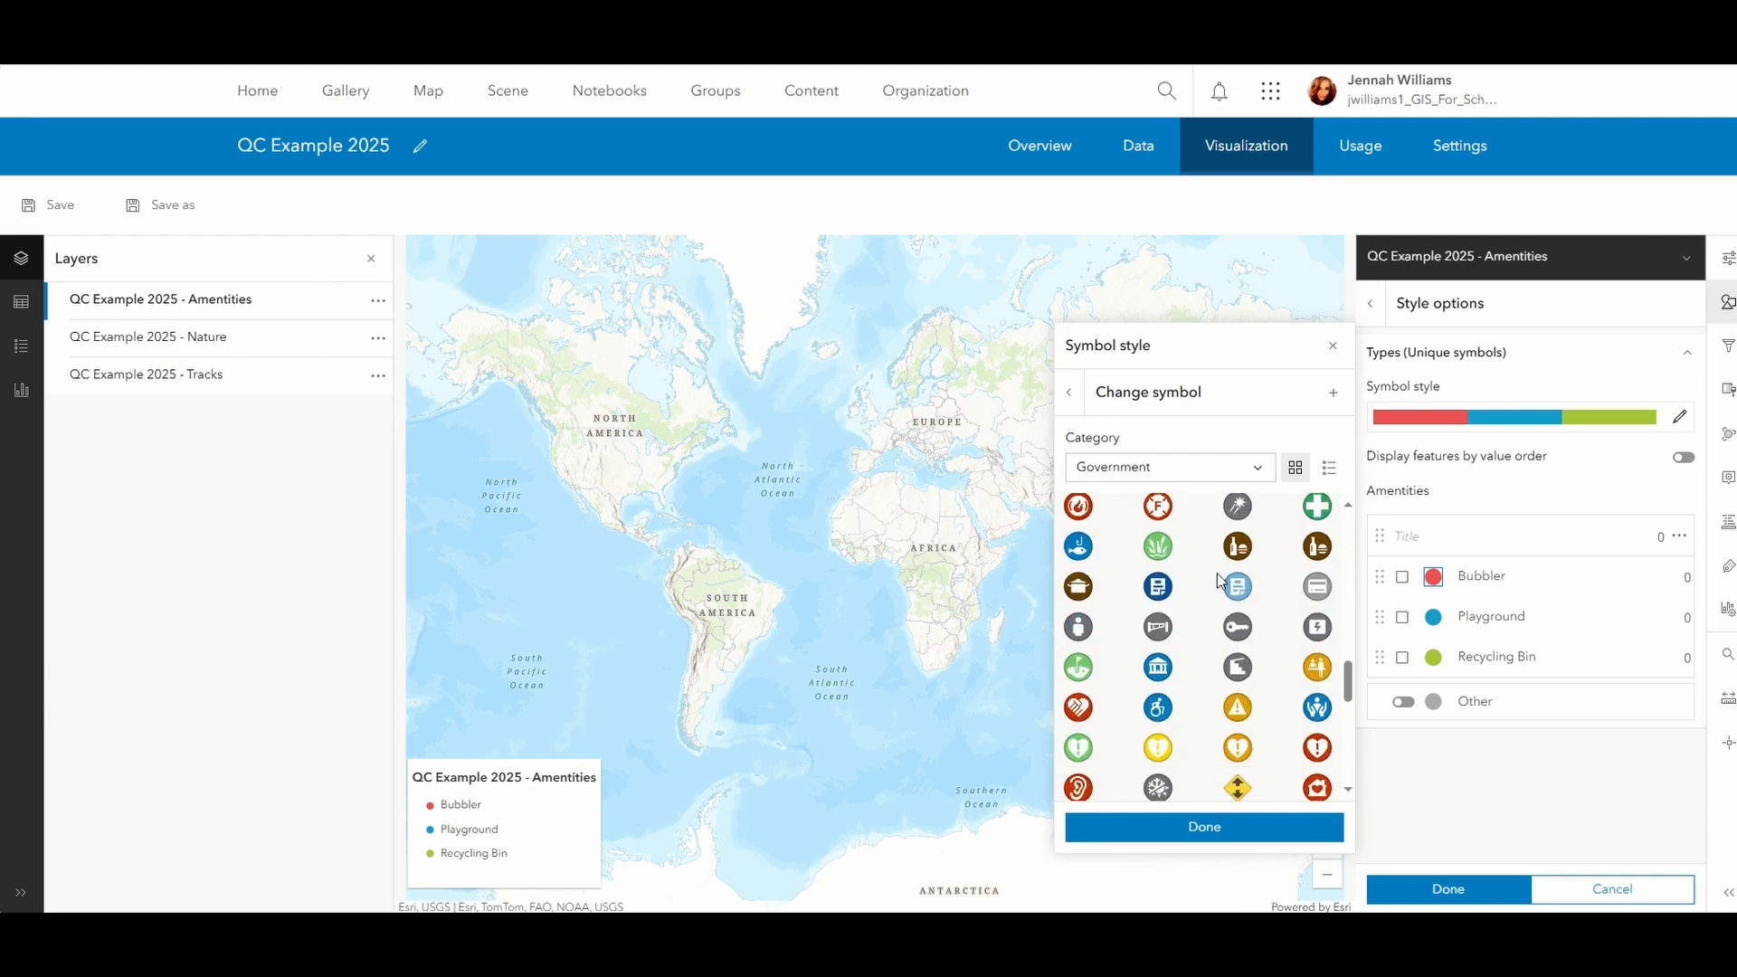
scroll(1219, 579, down, 4)
click(1315, 767)
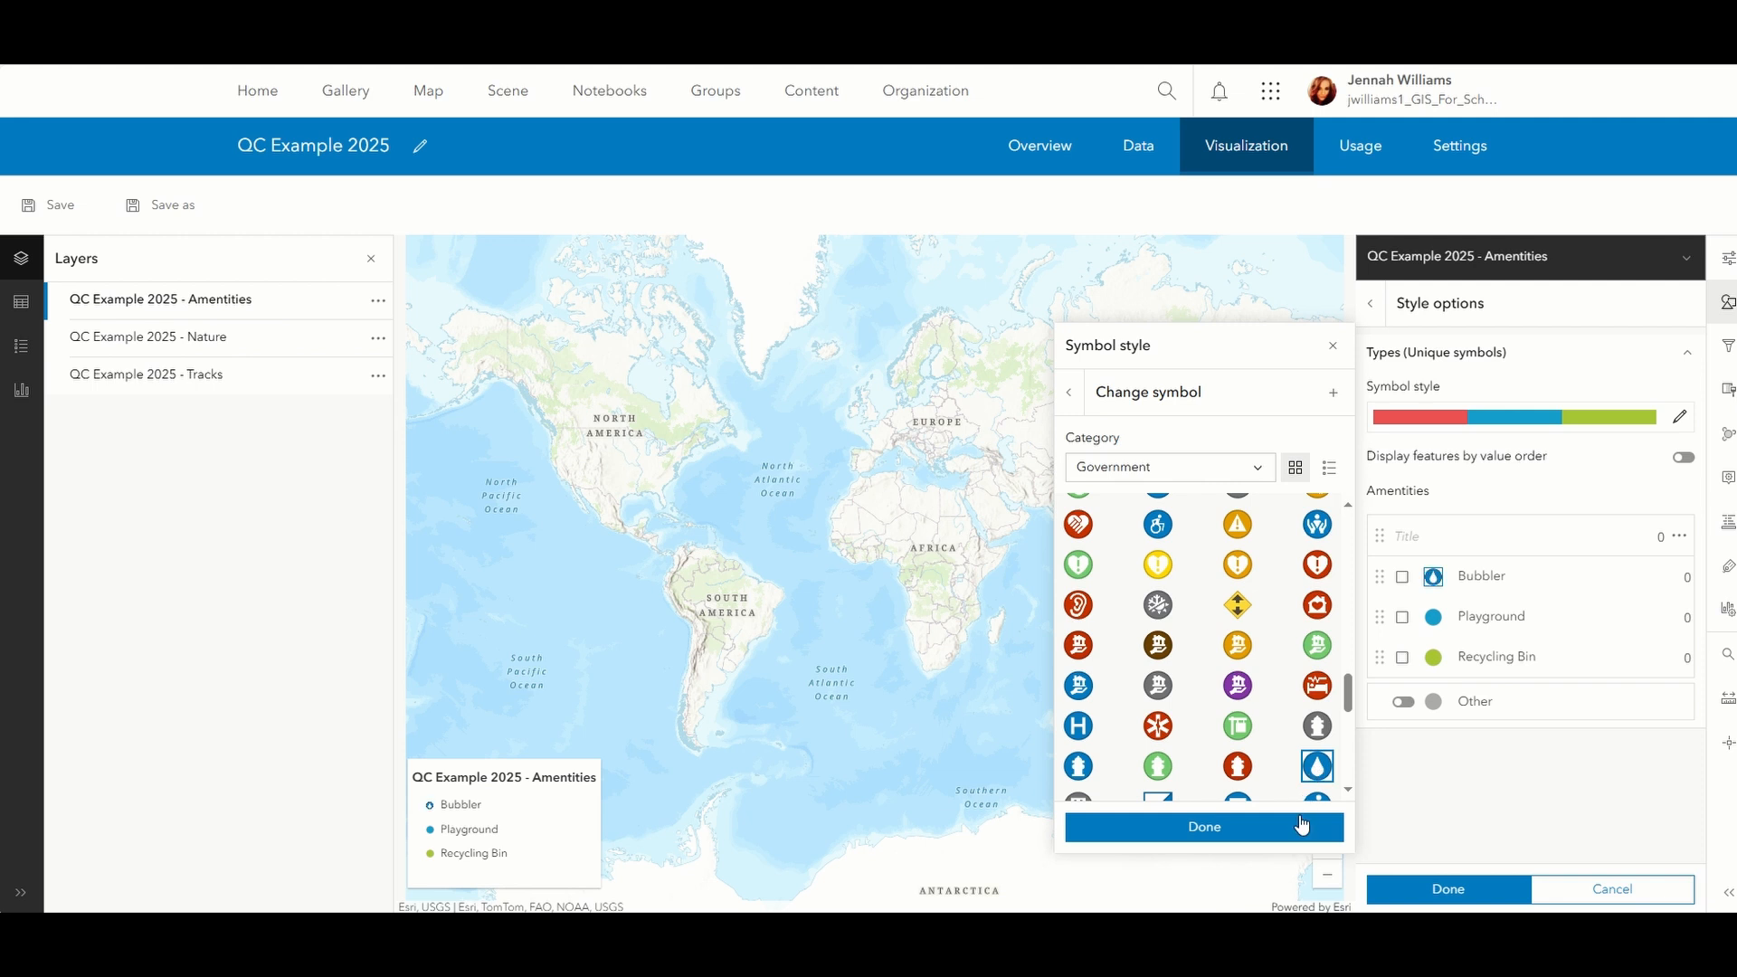
click(1291, 827)
drag(1248, 503, 1222, 504)
text(10)
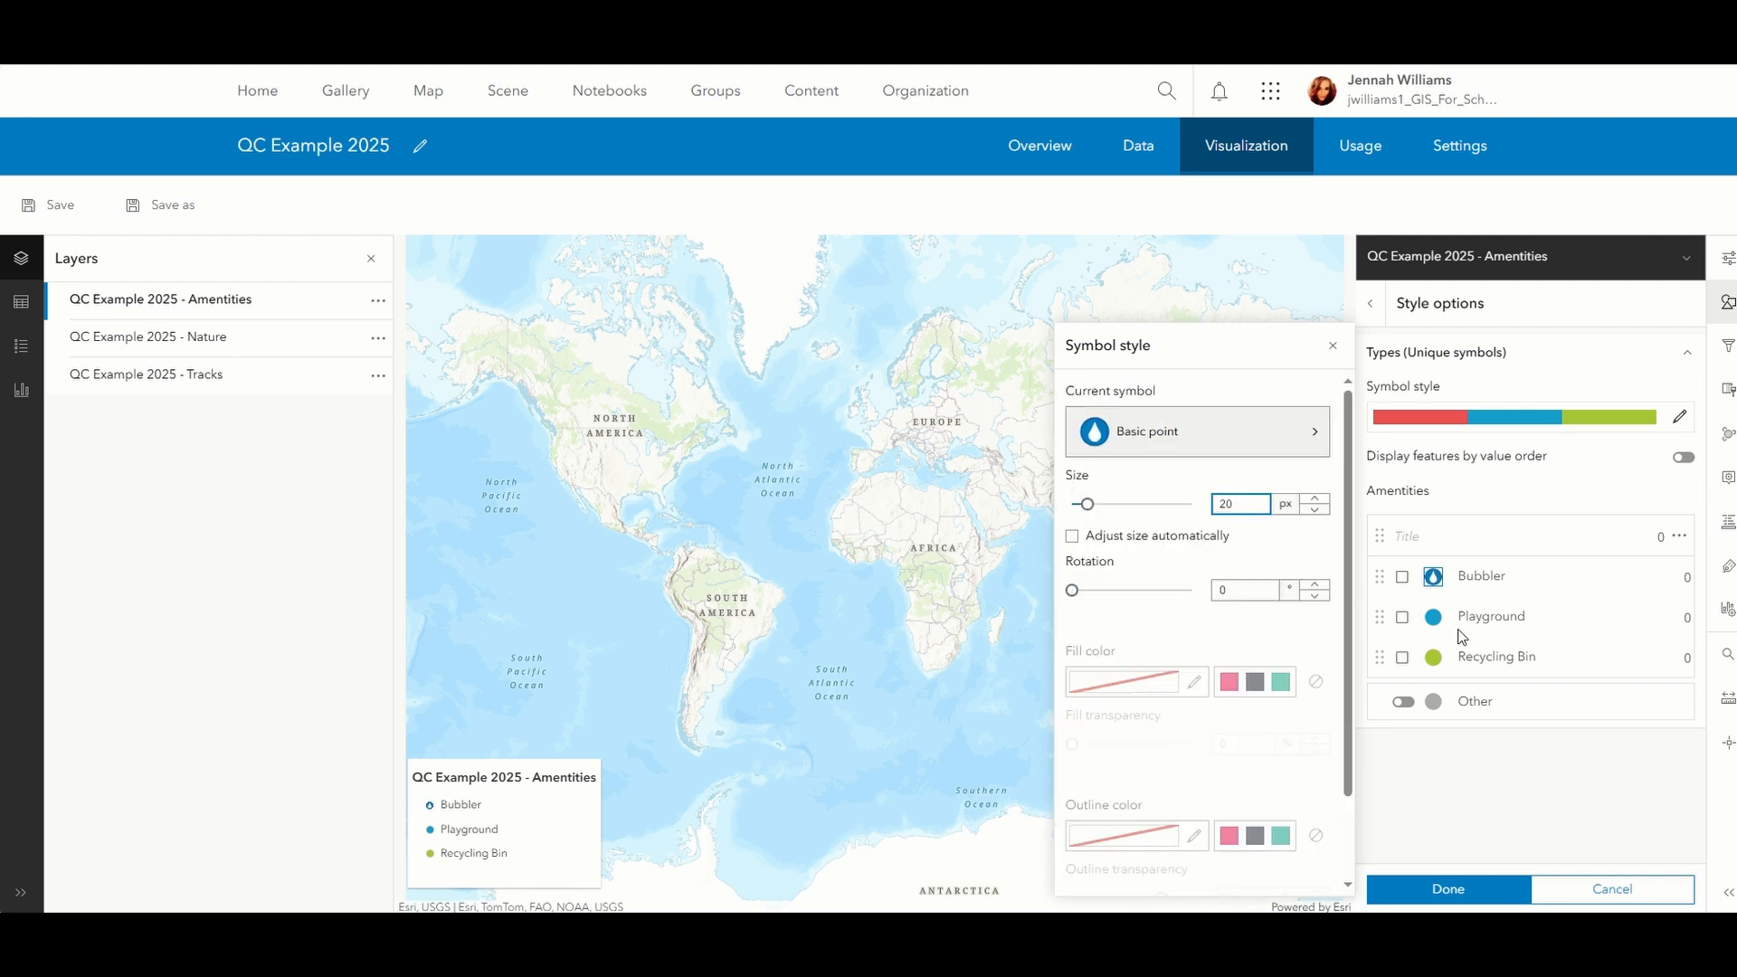
- Change the Playground symbol to the orange playground icon from the Points of Interest category and enlarge it
click(1433, 618)
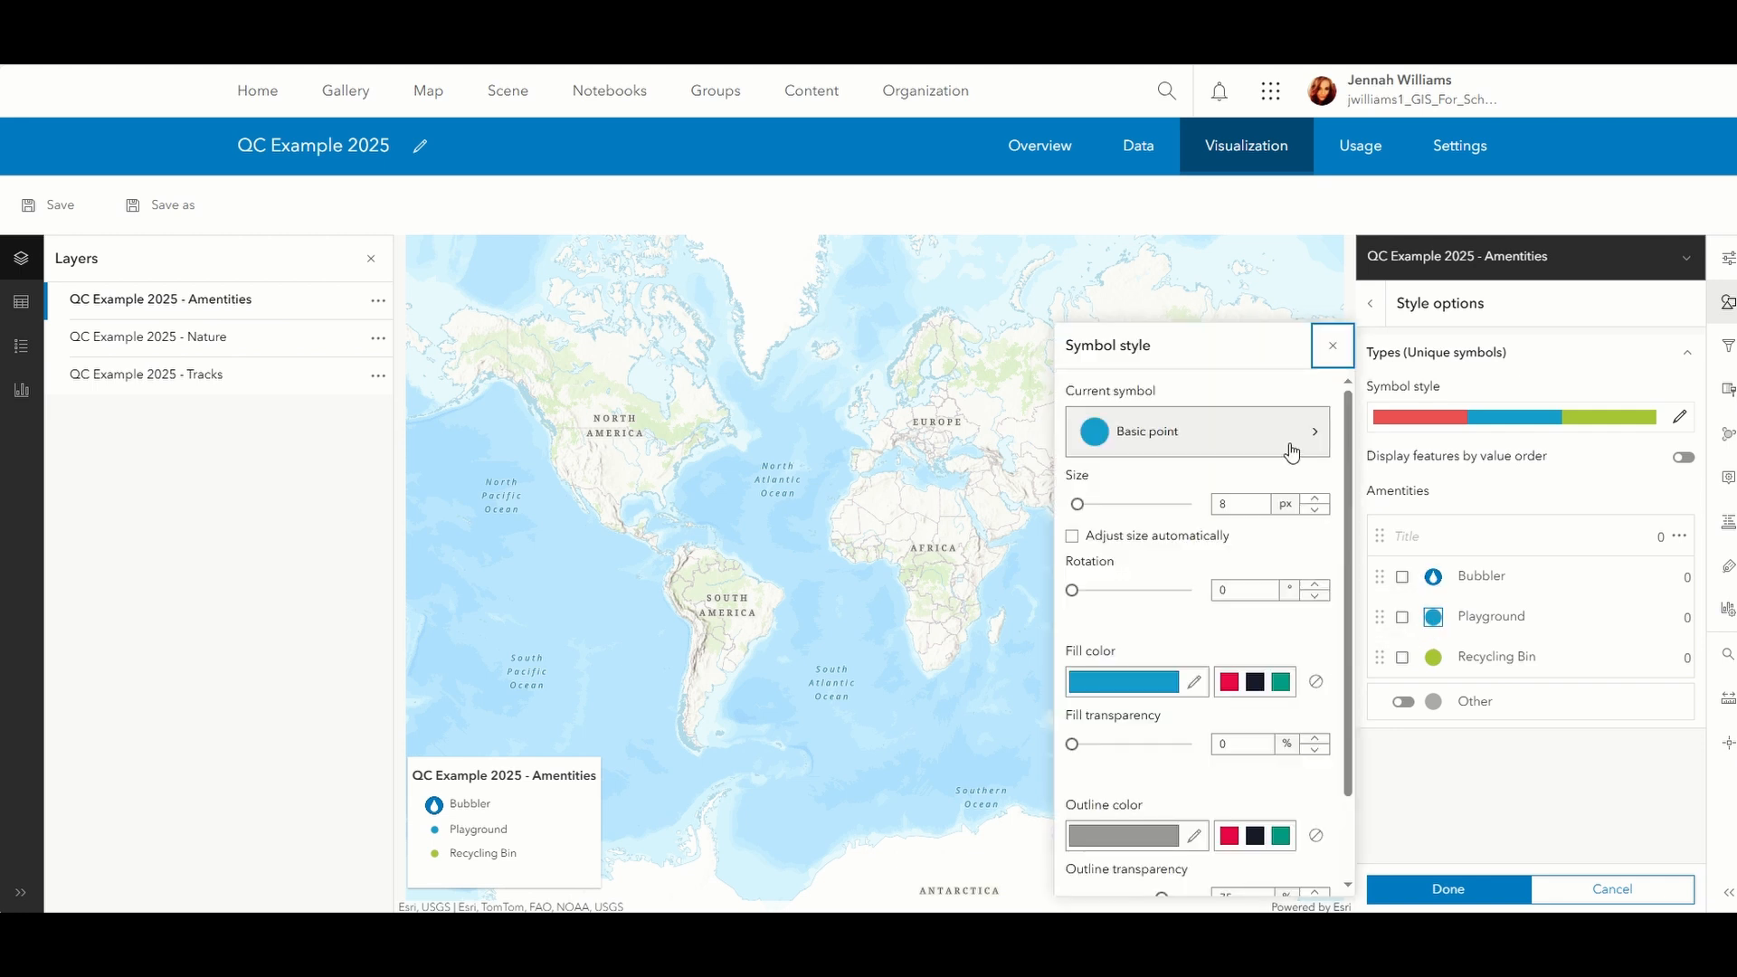
click(1289, 441)
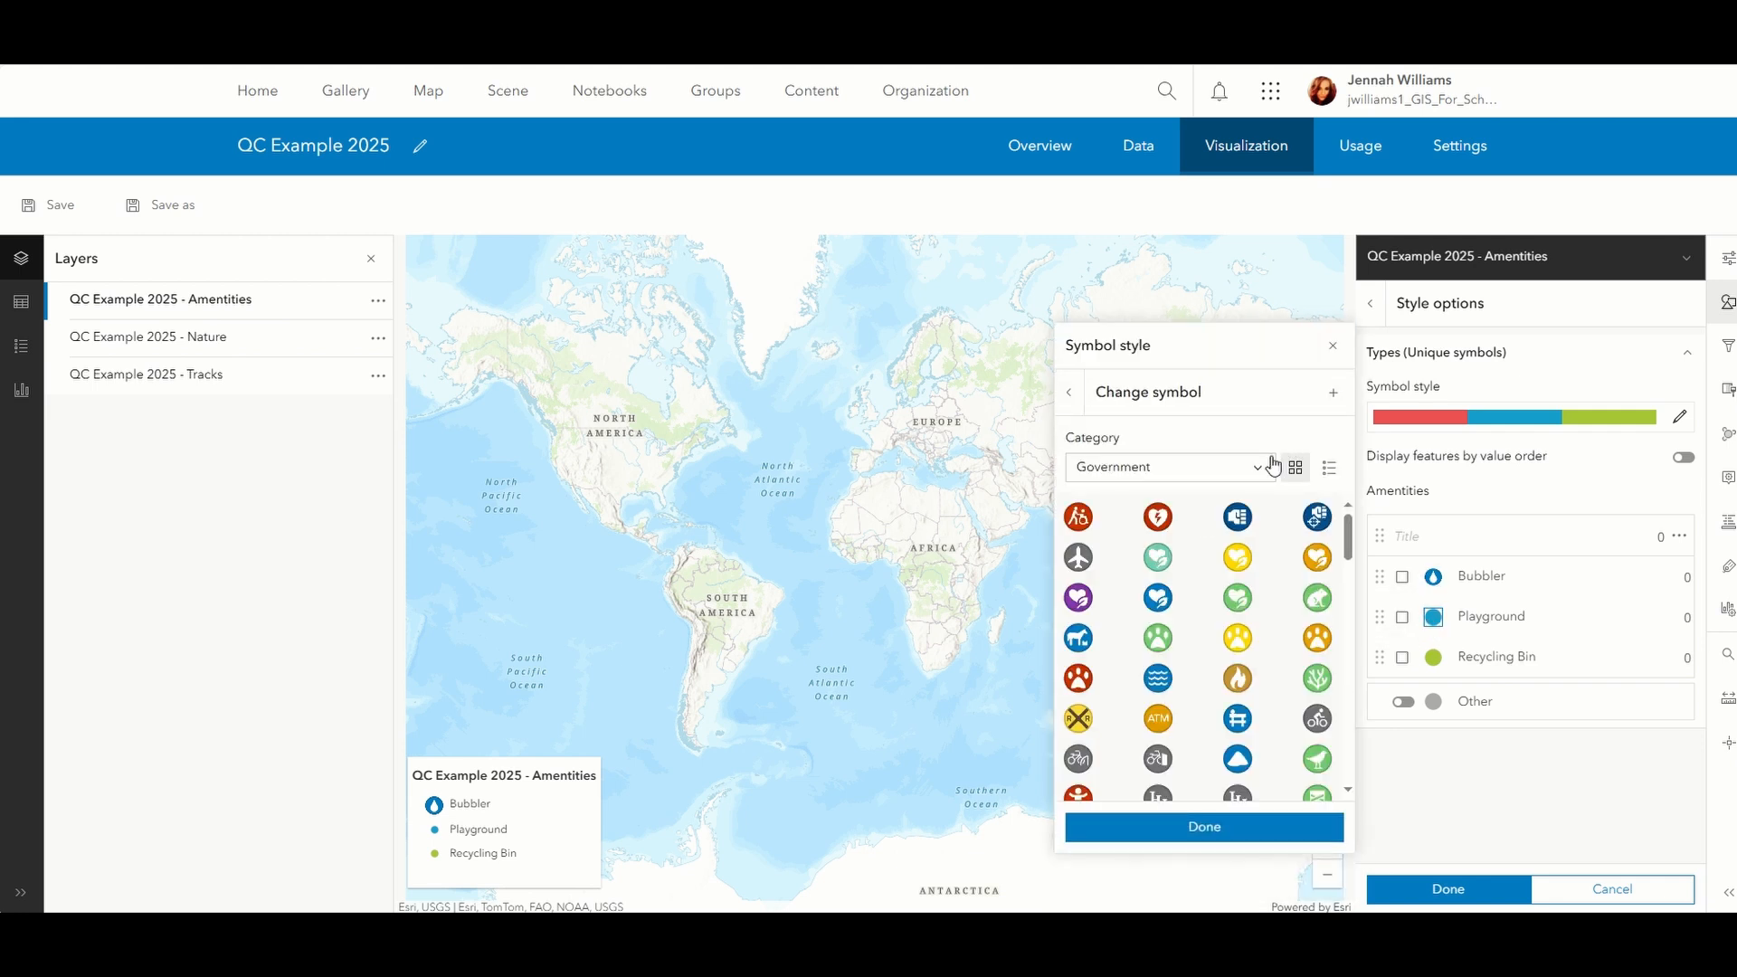
click(1213, 467)
click(1176, 638)
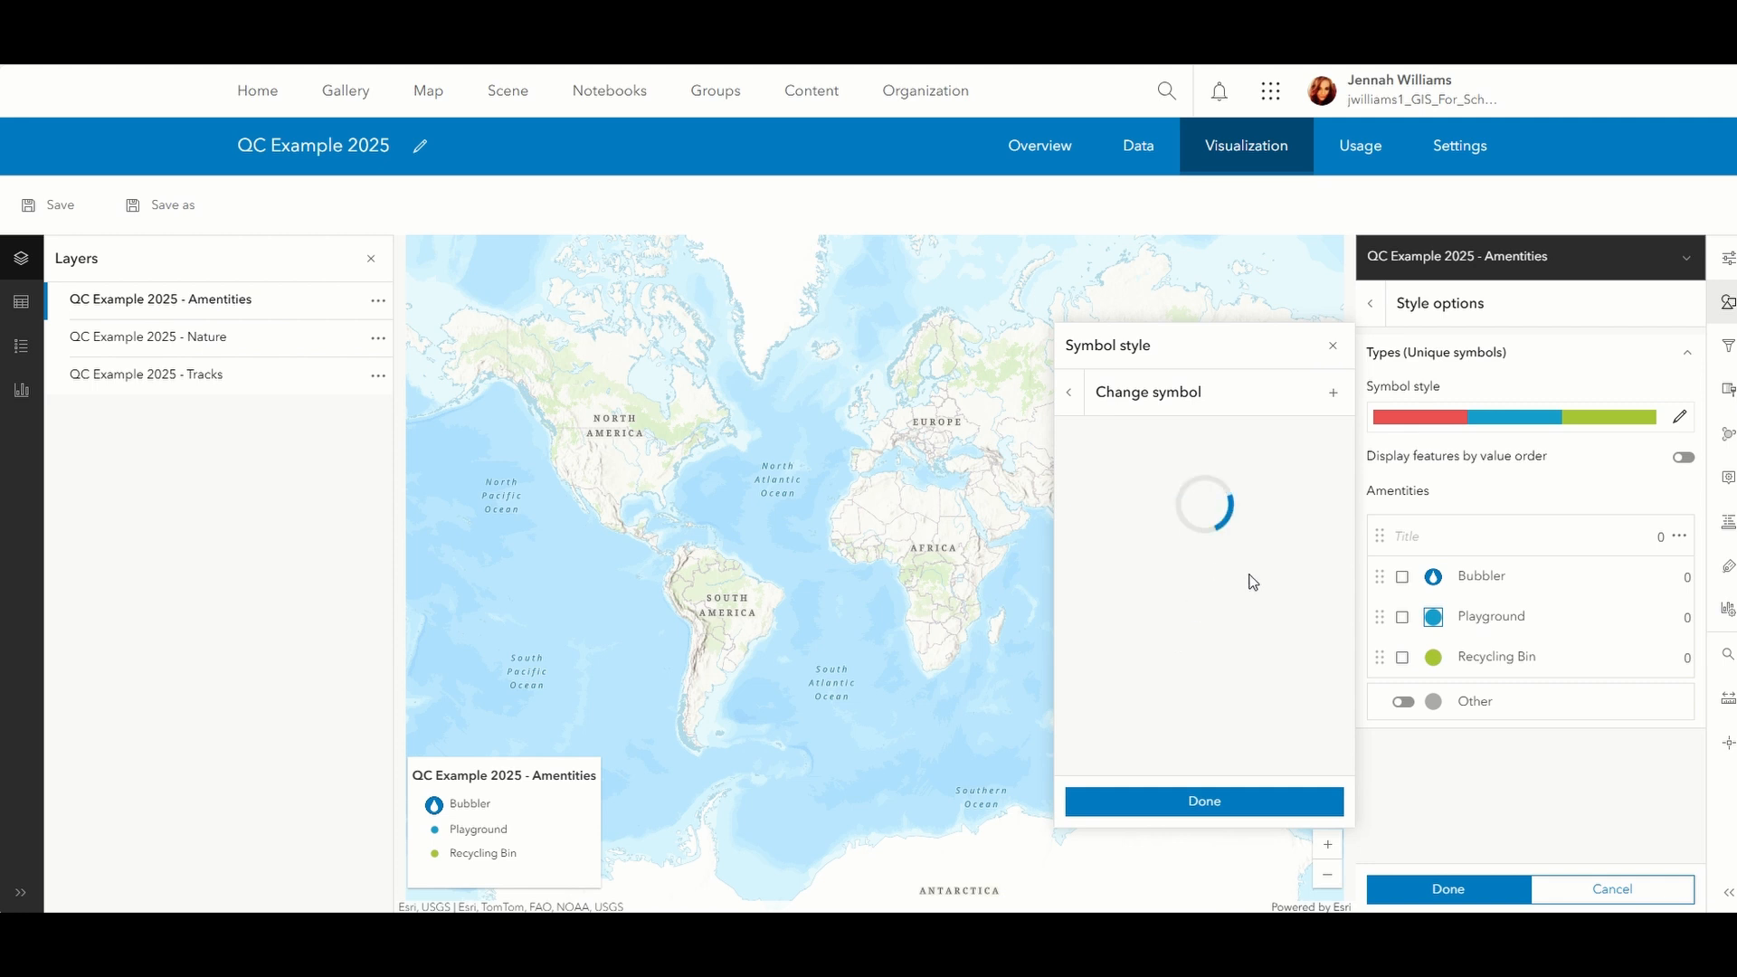
scroll(1265, 566, down, 2)
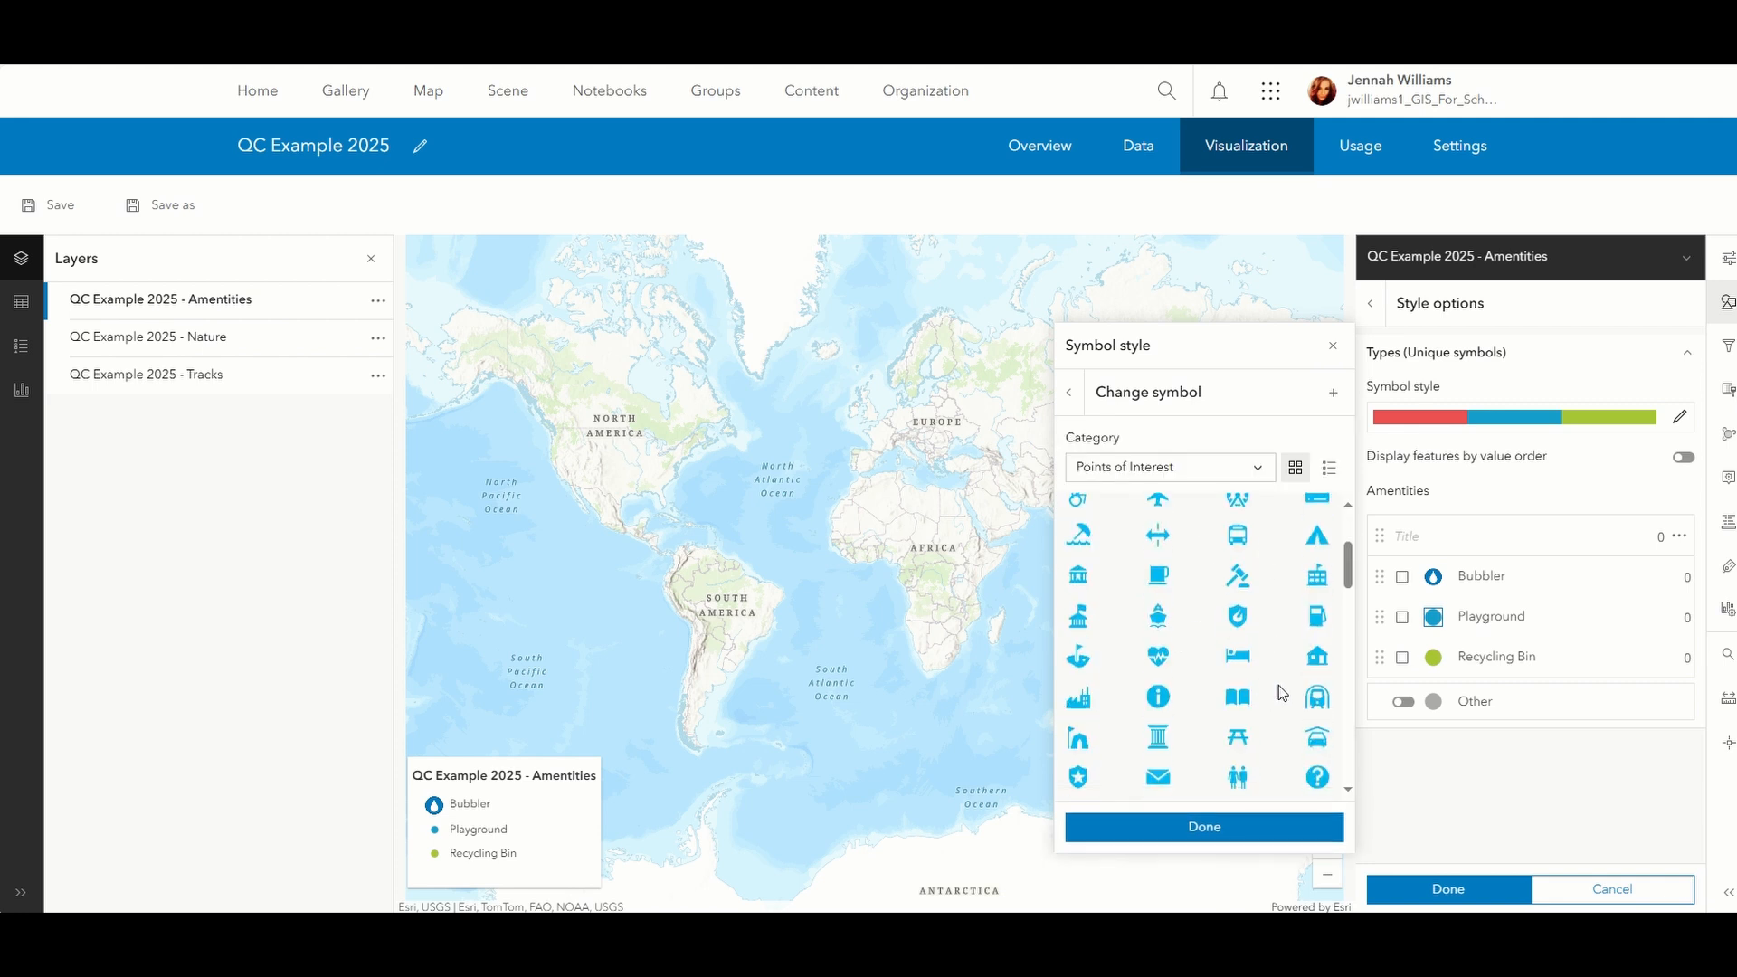
scroll(1303, 742, down, 3)
scroll(1310, 729, down, 3)
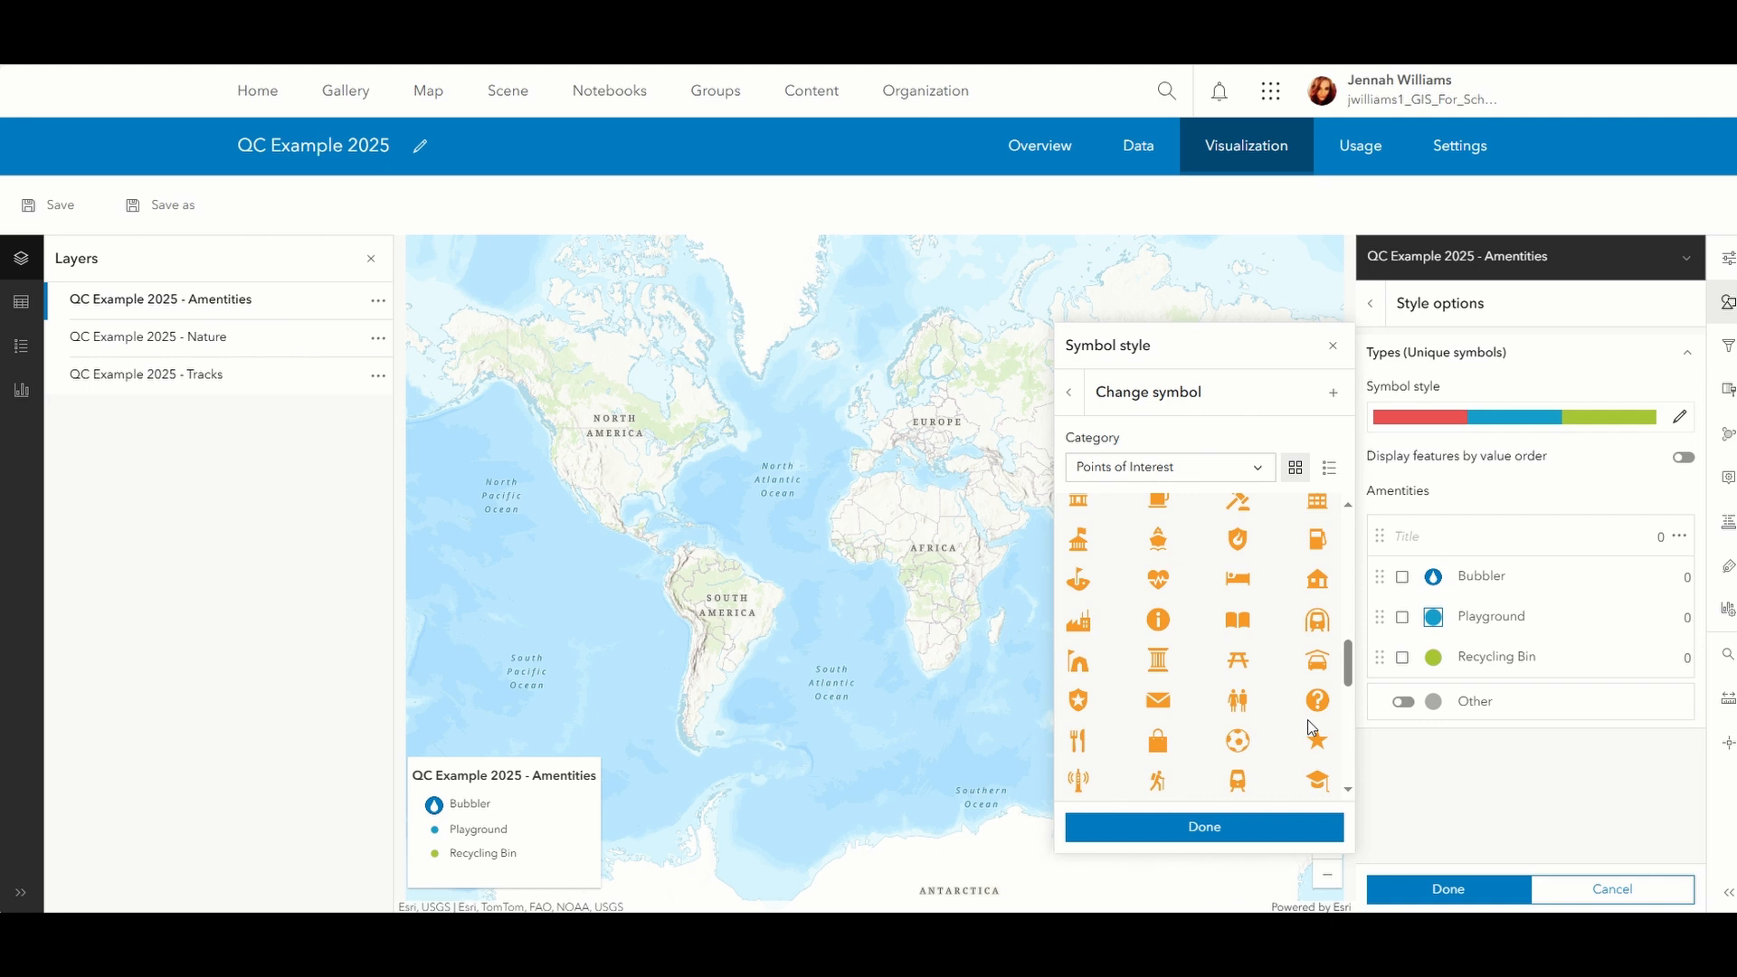
click(1079, 666)
click(1245, 827)
click(1228, 505)
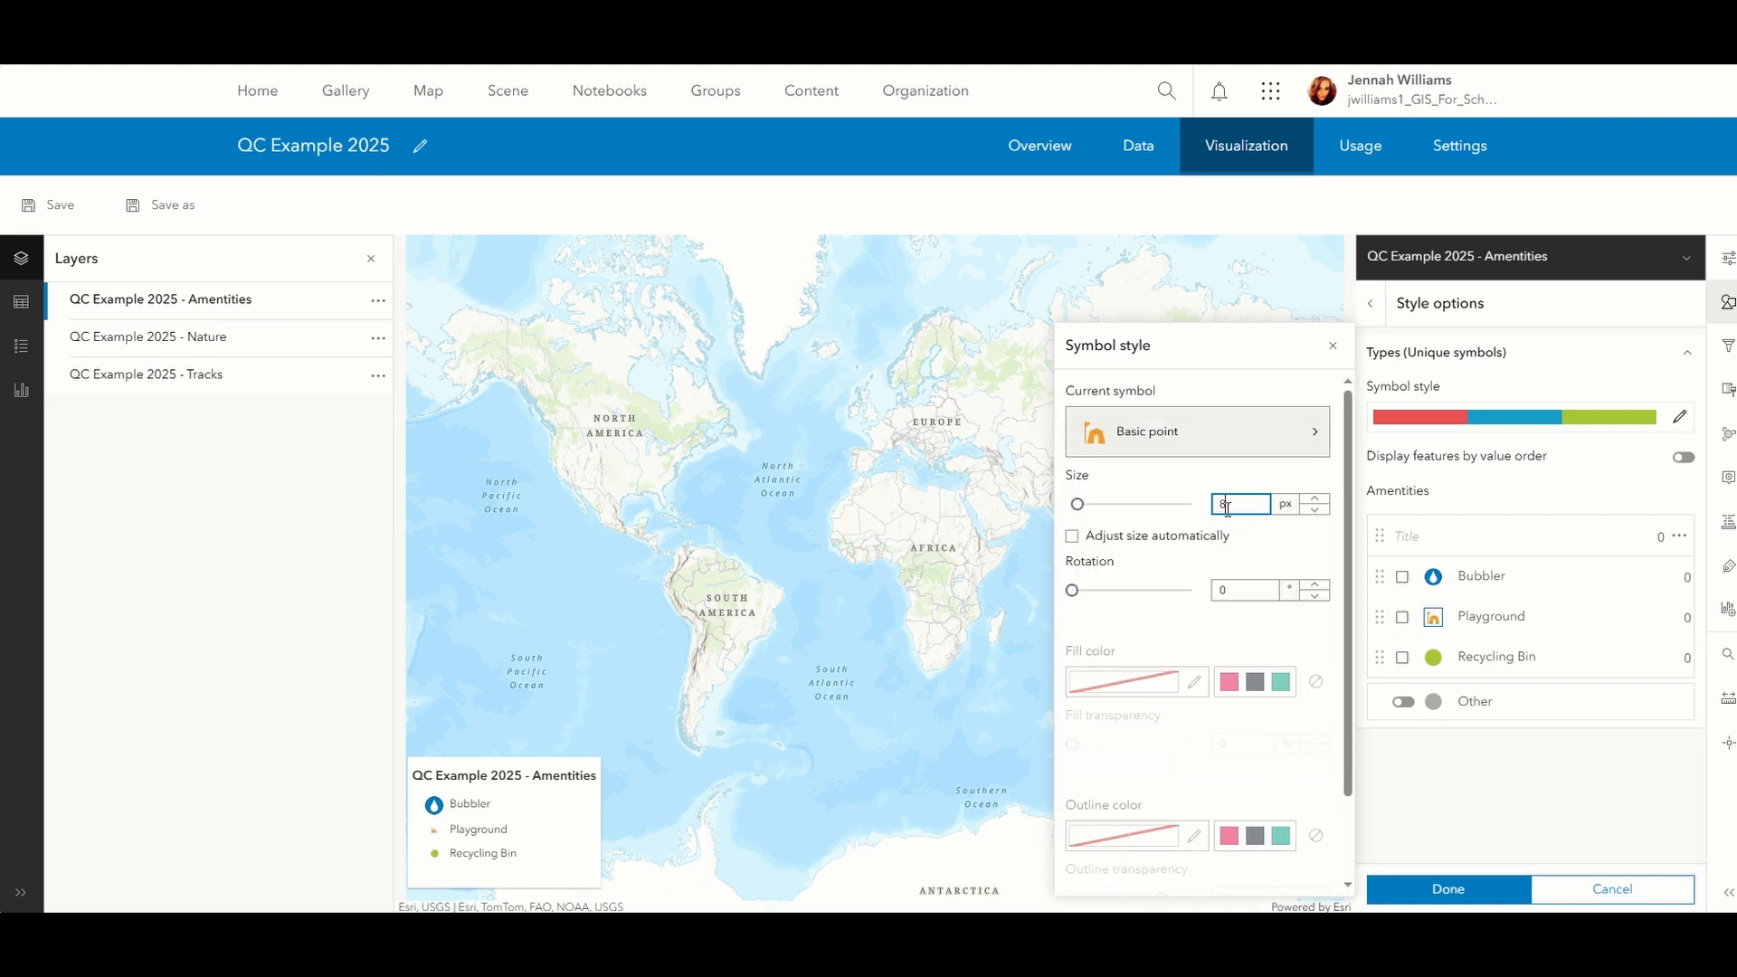
- Give Recycling Bin the green recycling icon from the Government category at 20 px, and finish the Amentities styling
click(1434, 658)
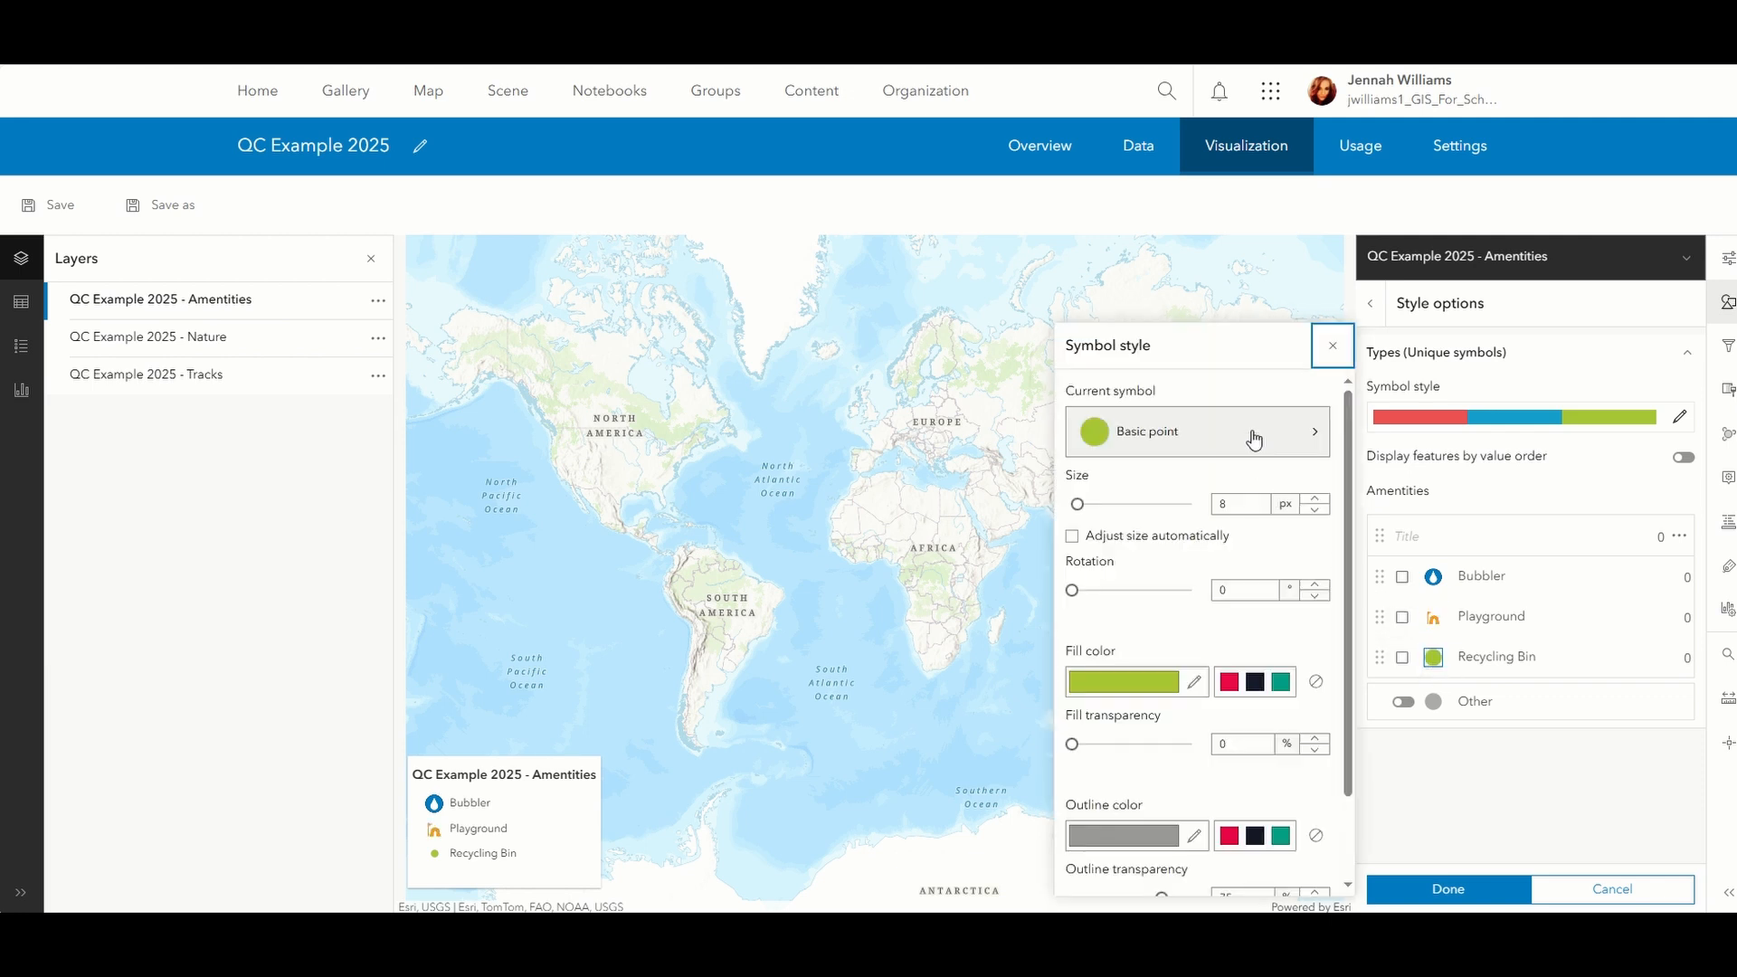
click(1251, 434)
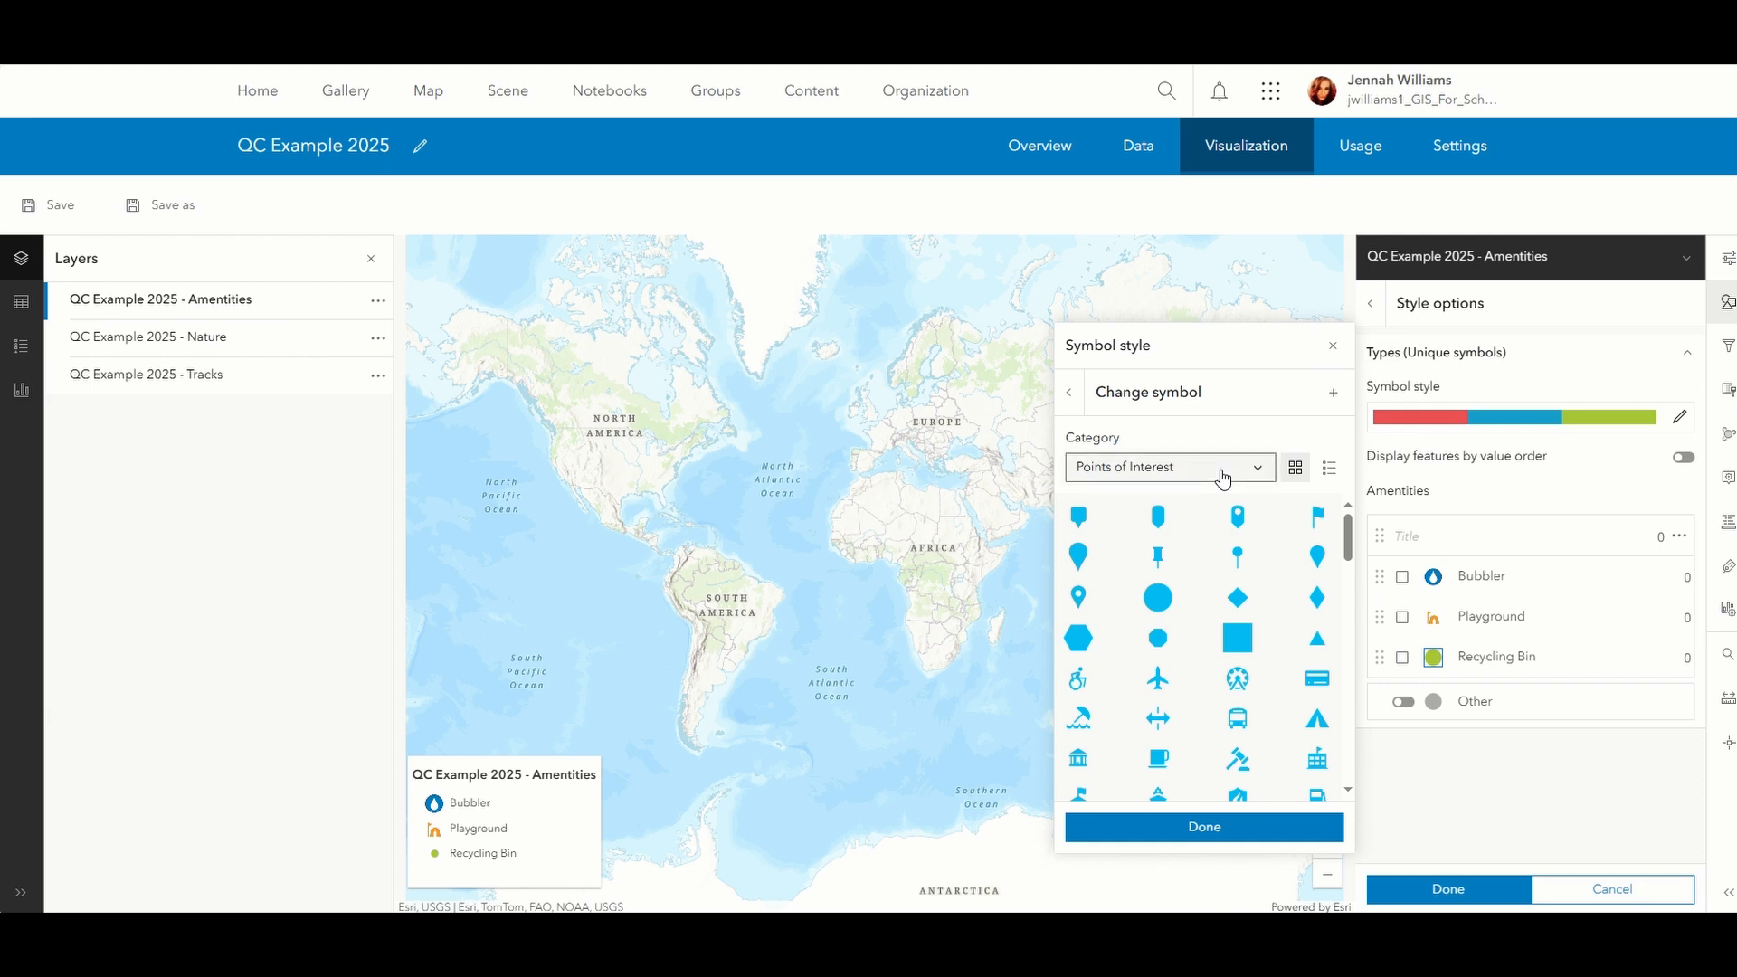
click(1226, 474)
click(1158, 601)
scroll(1215, 605, down, 10)
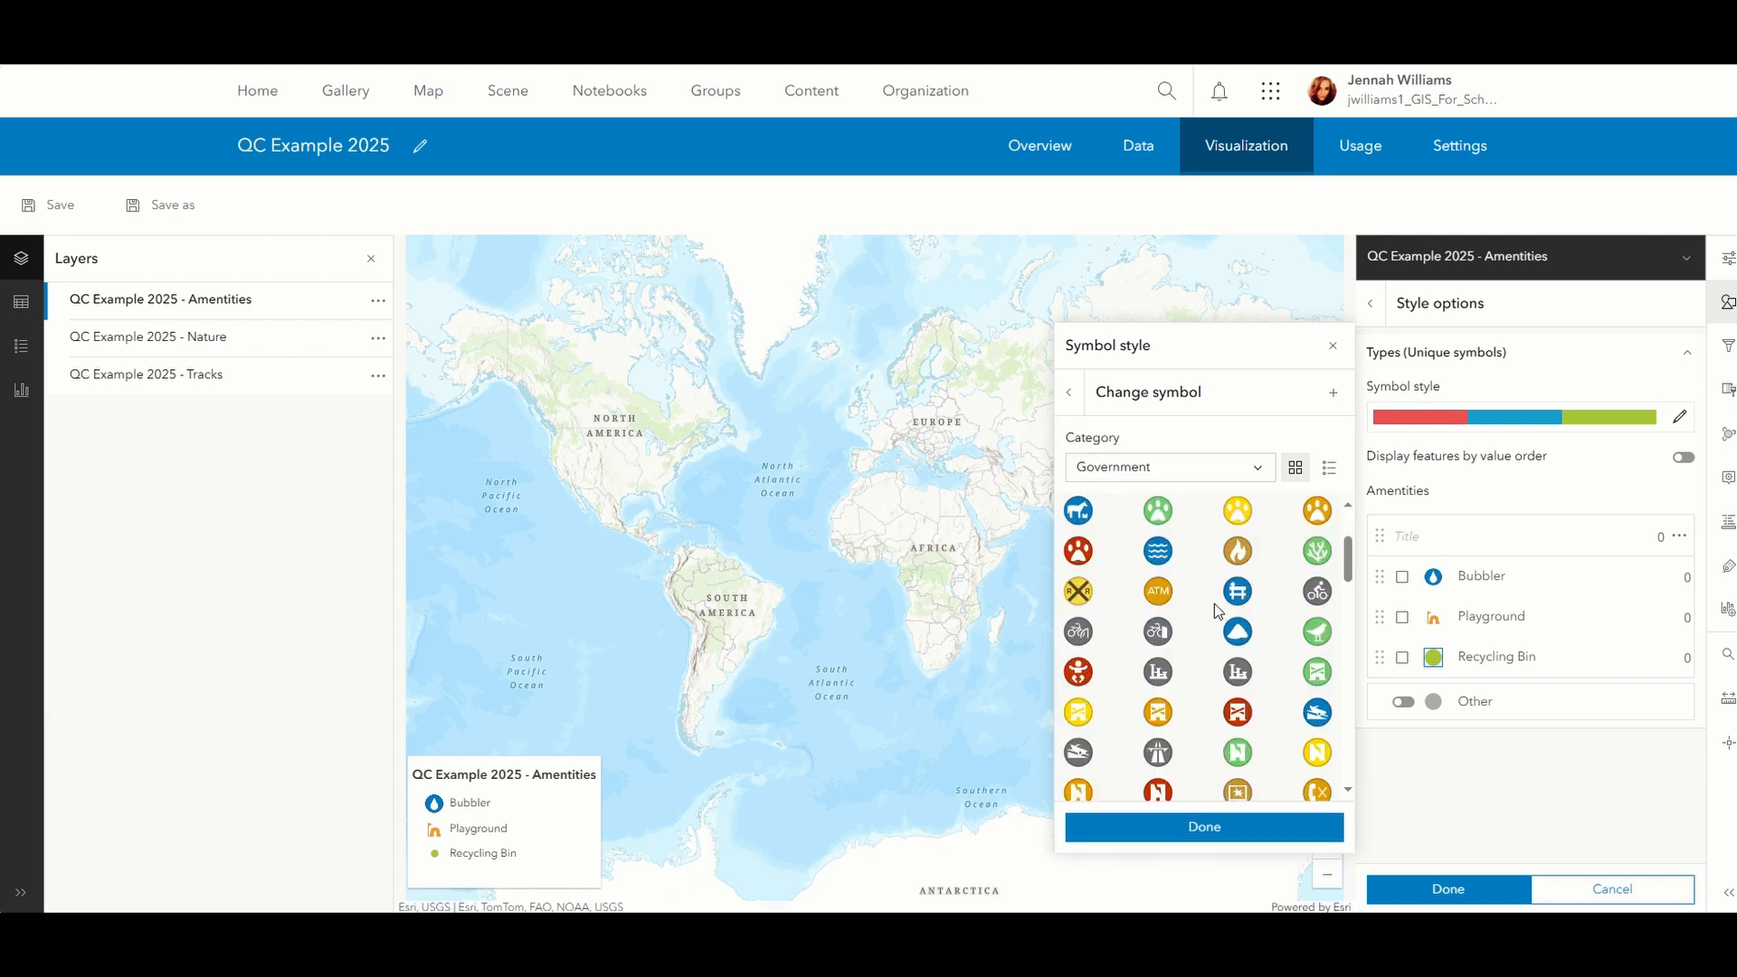
scroll(1214, 626, down, 8)
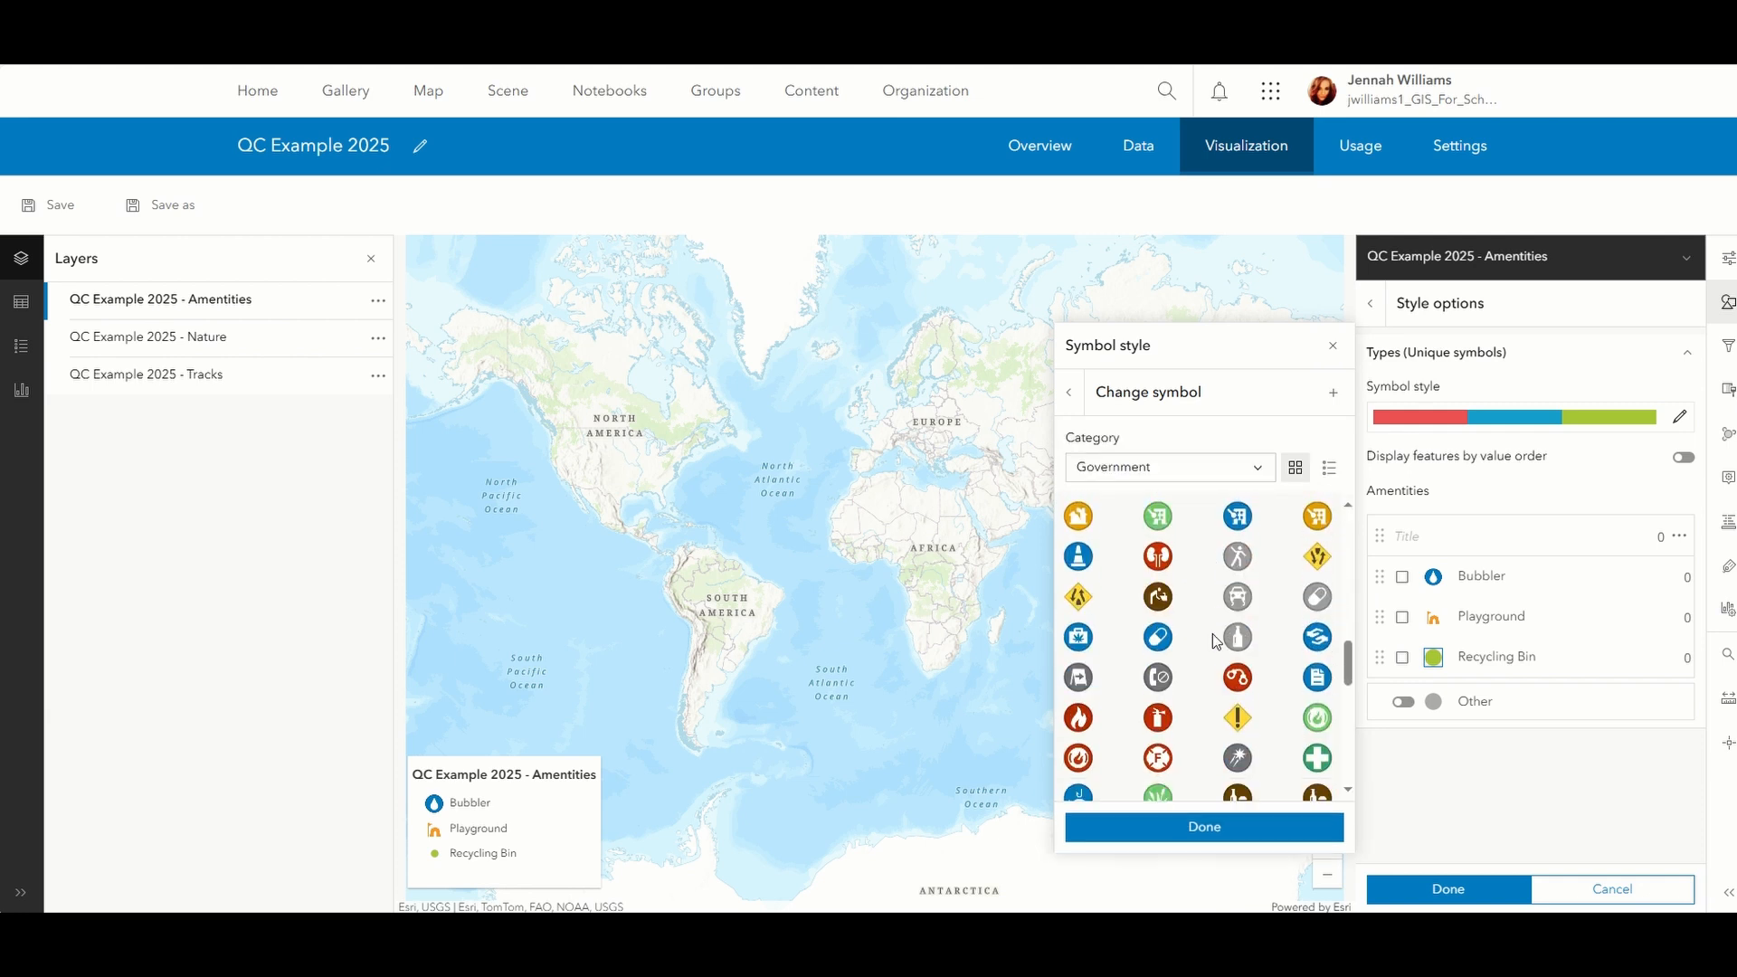
scroll(1214, 641, down, 5)
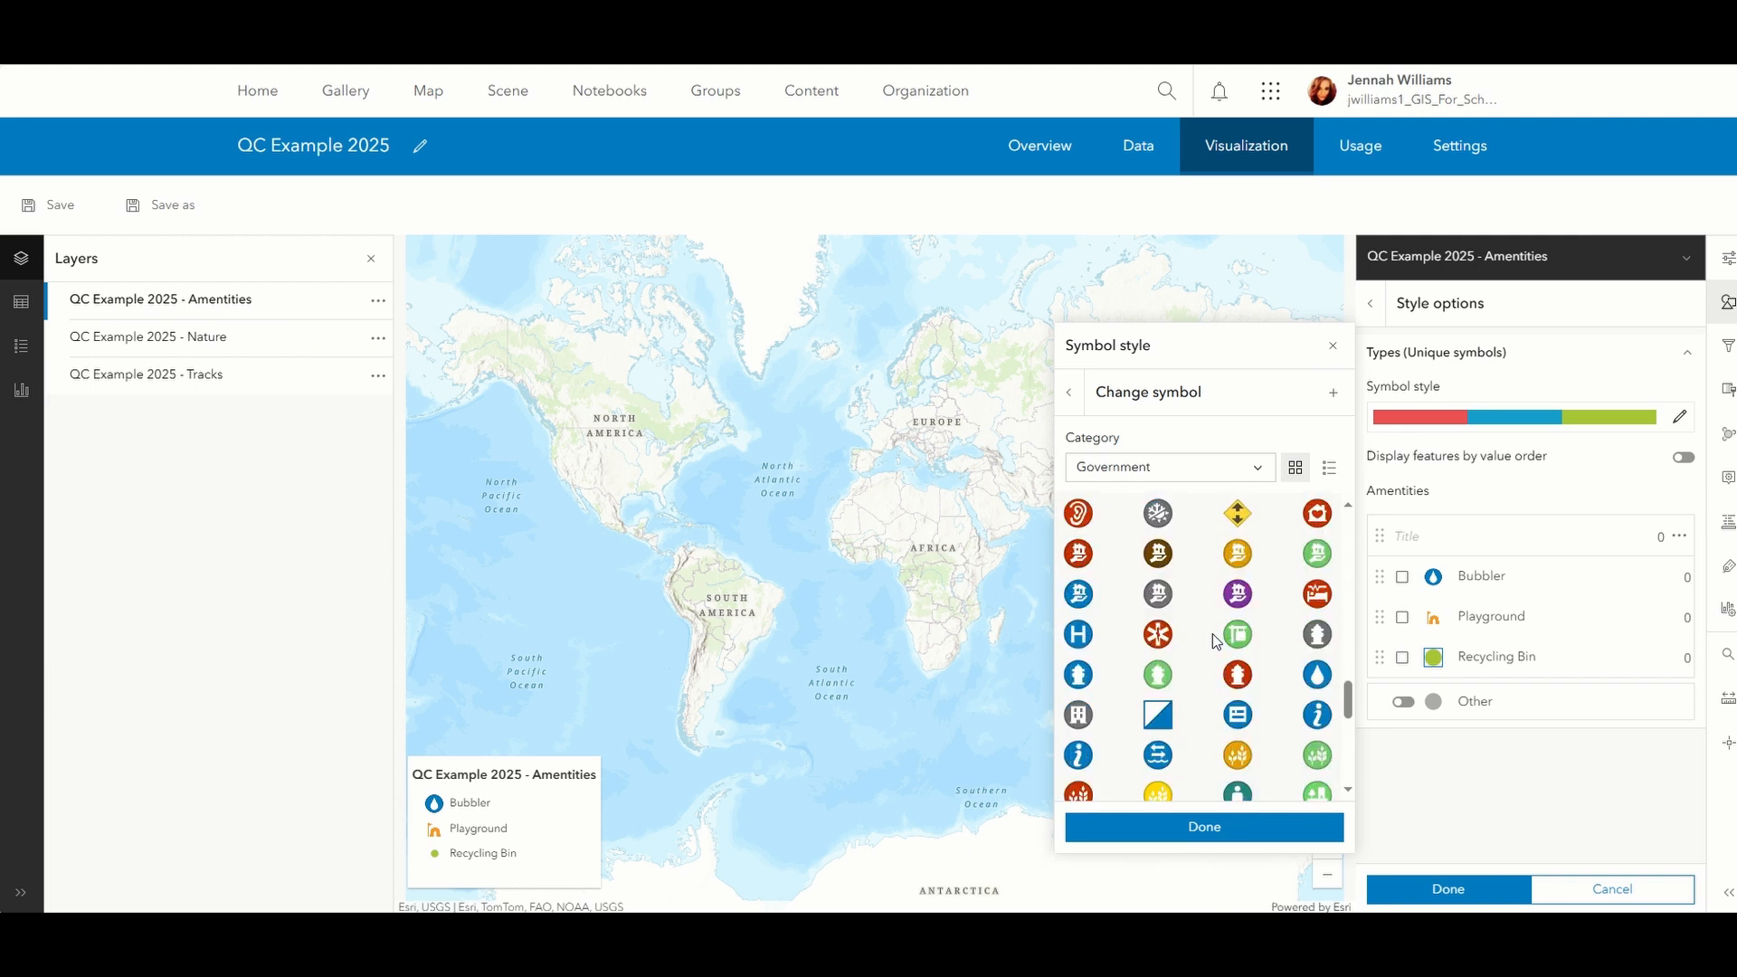
scroll(1213, 635, down, 4)
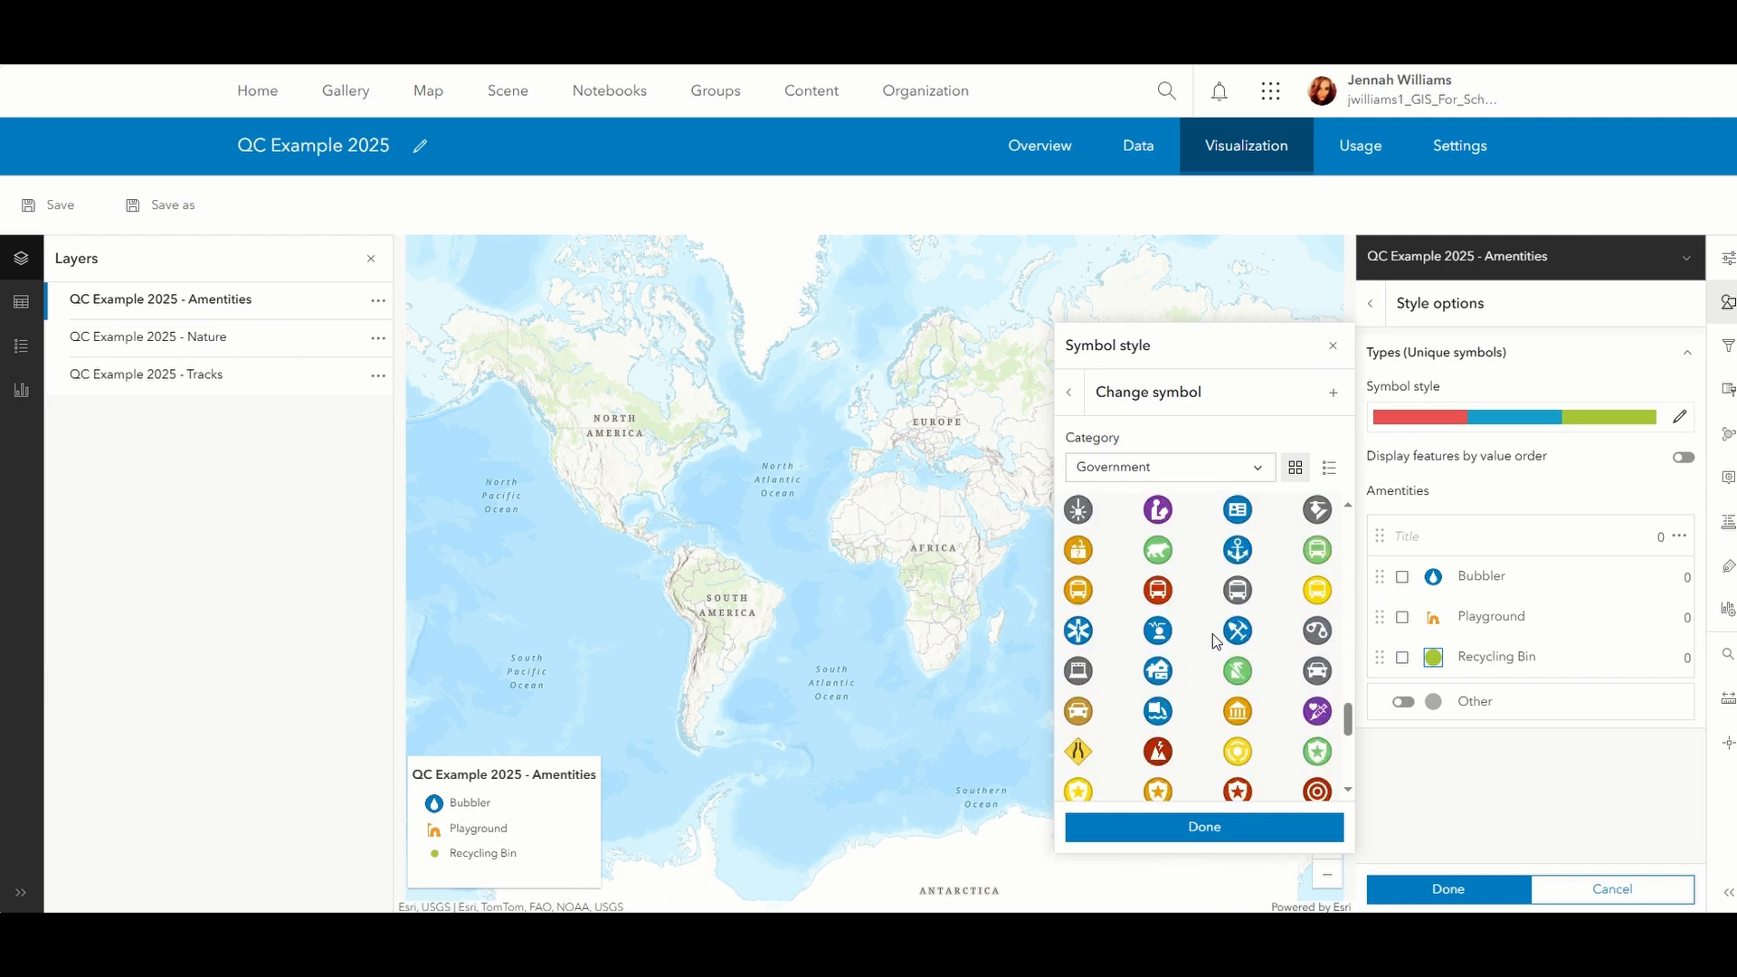
scroll(1215, 641, down, 3)
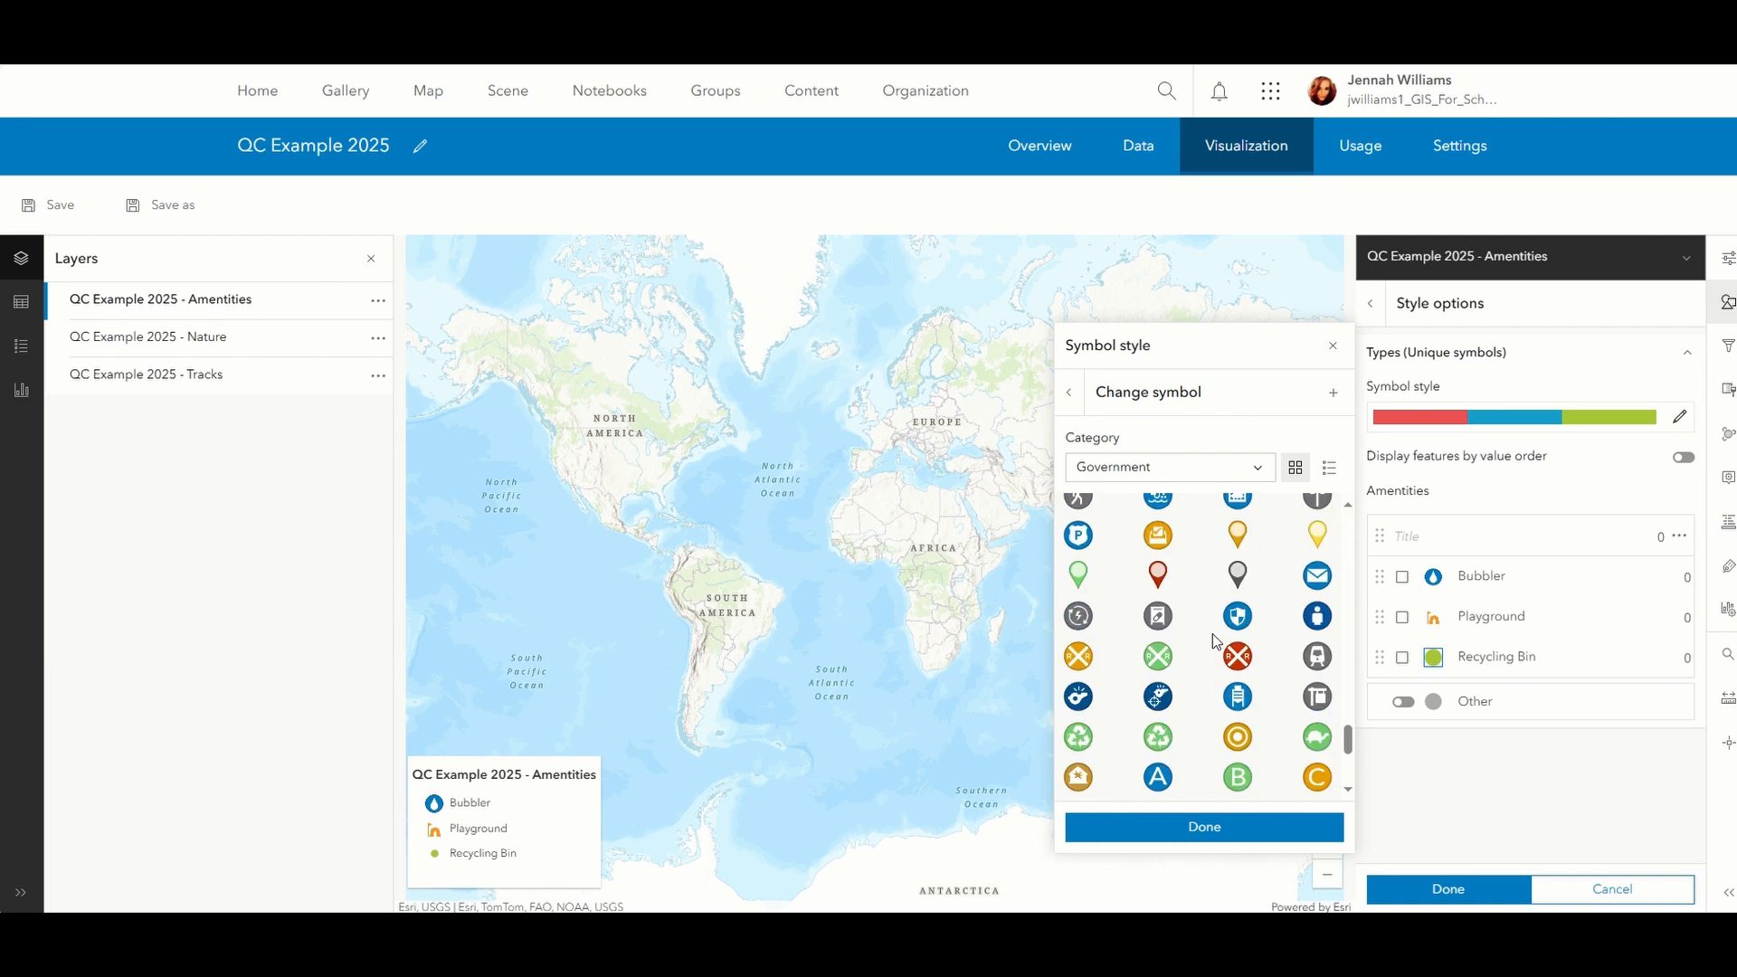
click(1161, 649)
click(1249, 826)
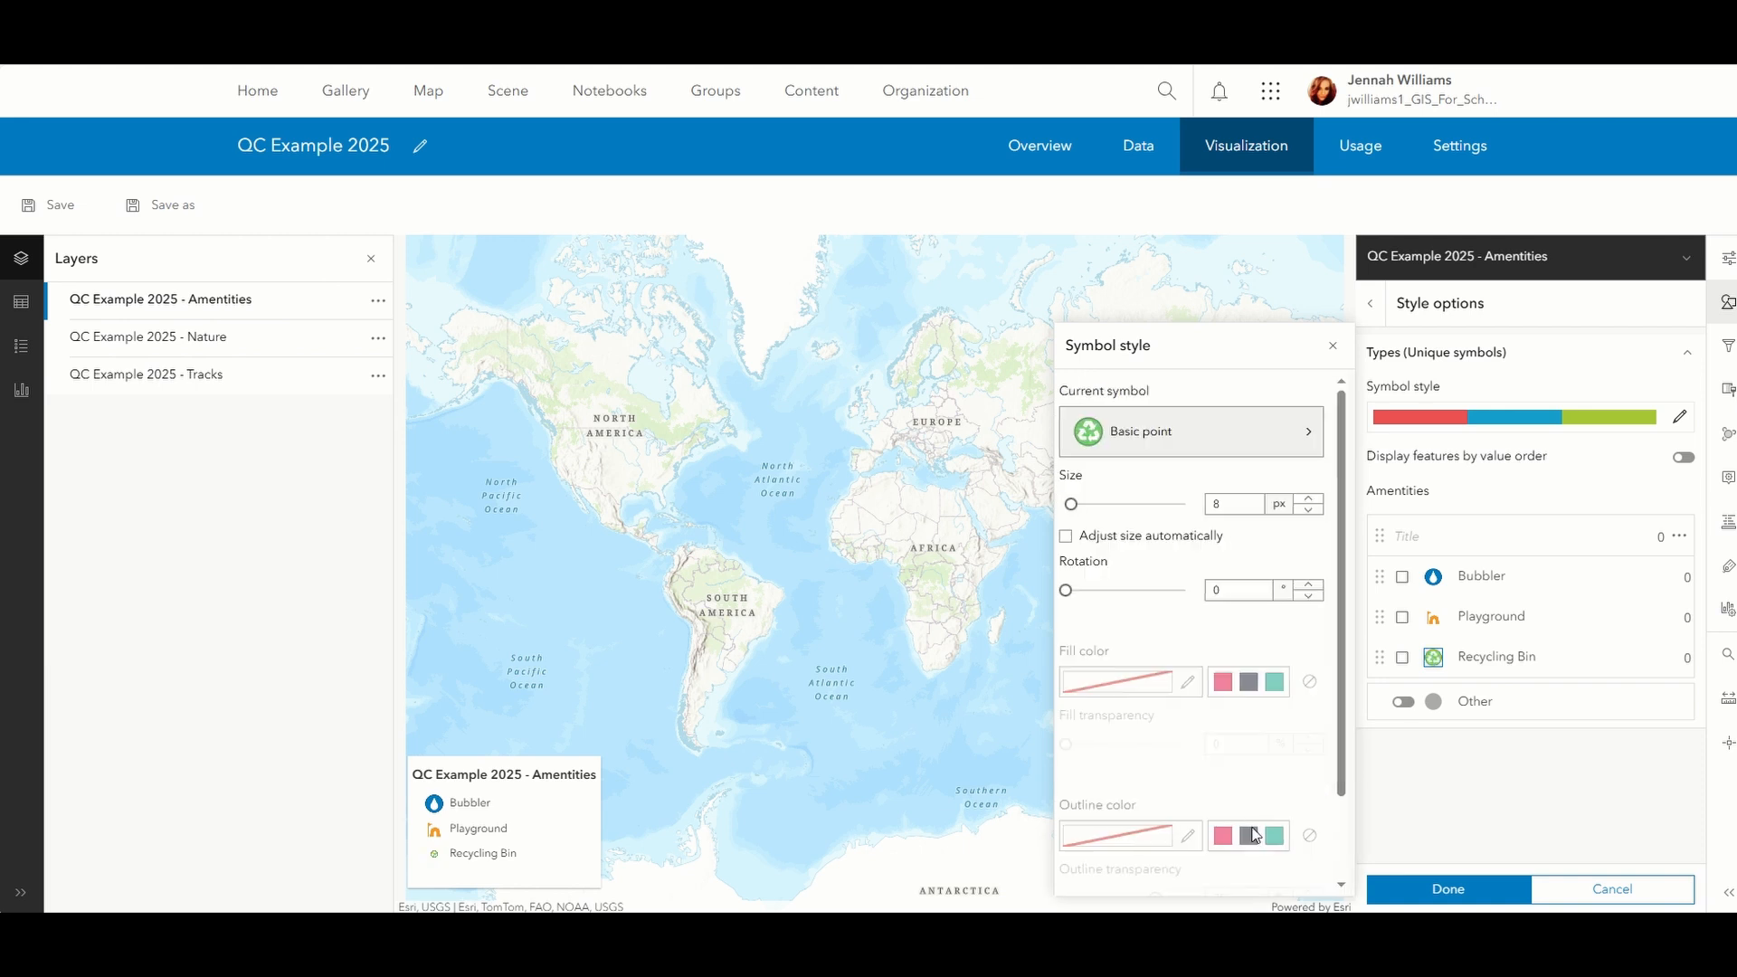
click(1242, 504)
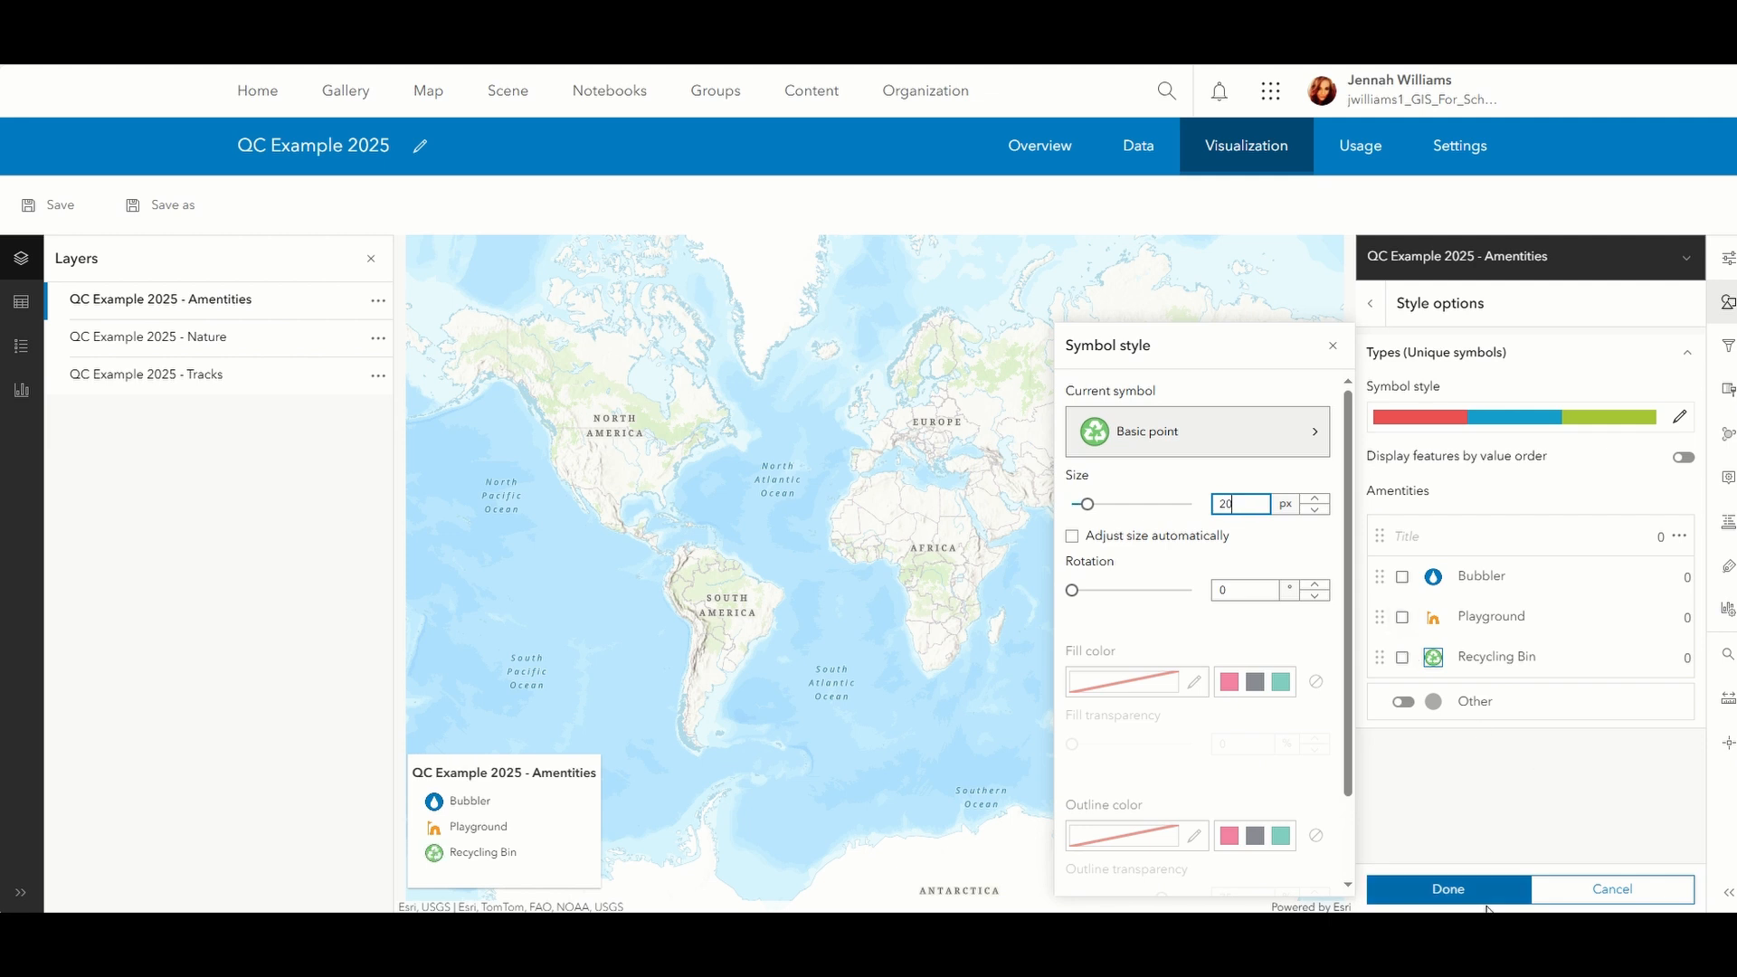
click(1494, 891)
click(1494, 891)
- Style the Nature layer by its Nature field with Types (unique symbols), keeping the default symbols
click(271, 341)
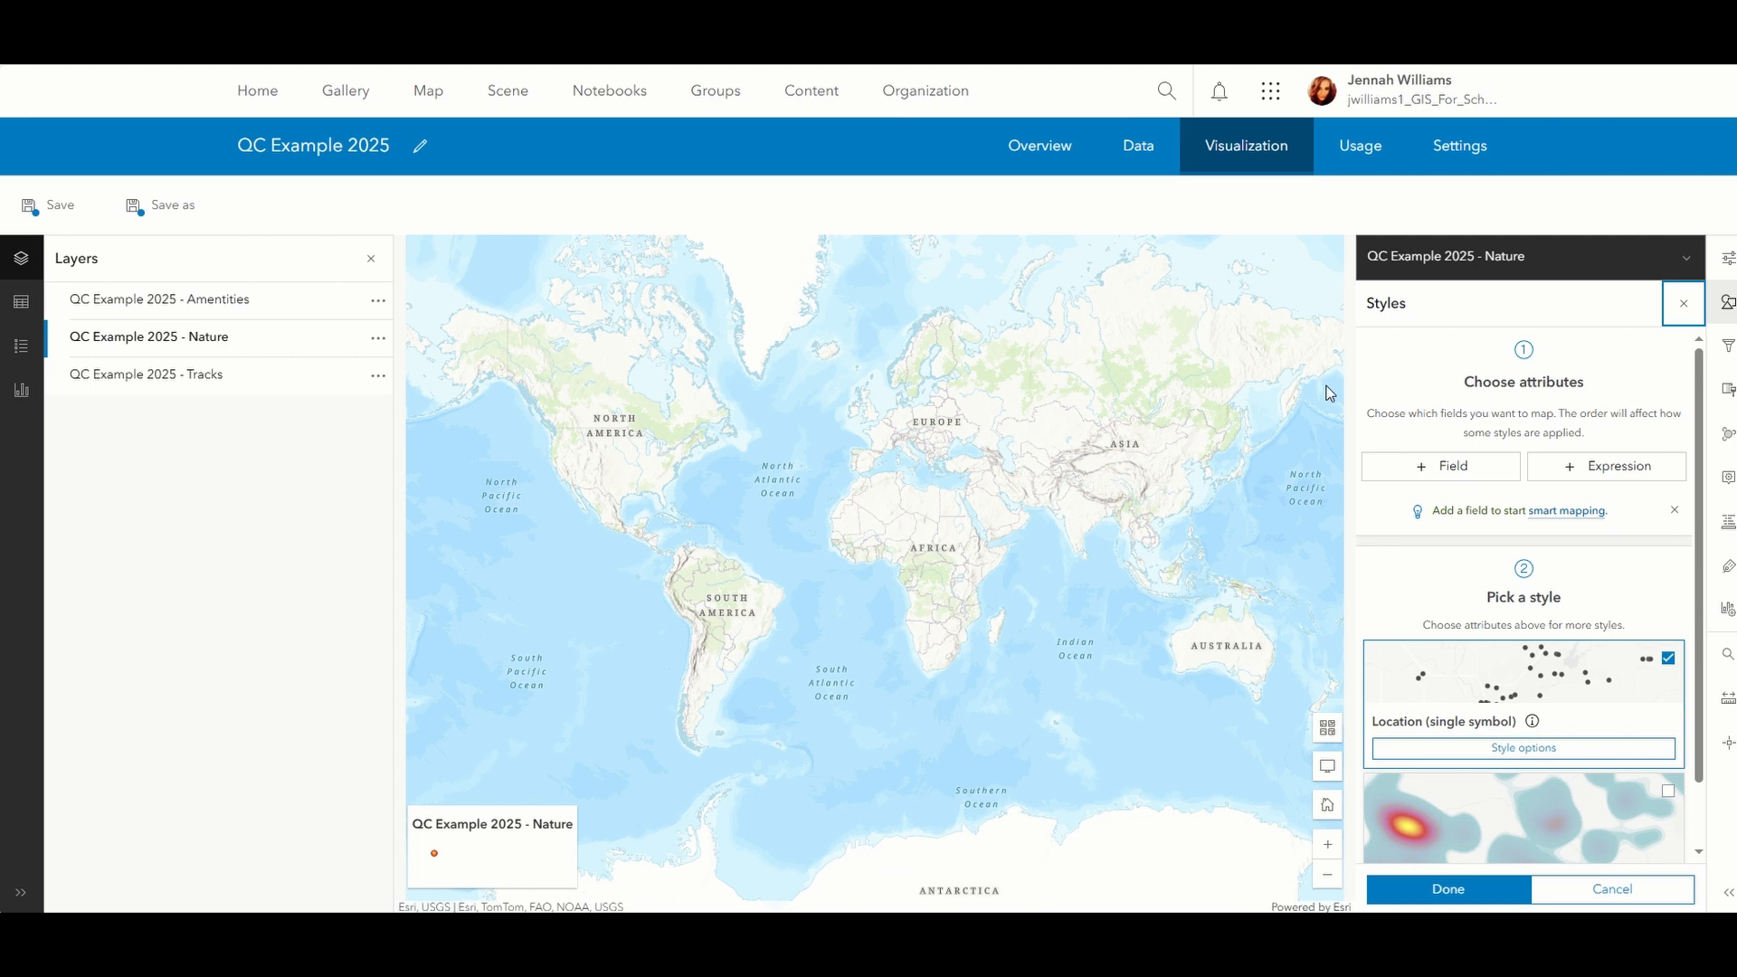
click(1460, 468)
click(1376, 532)
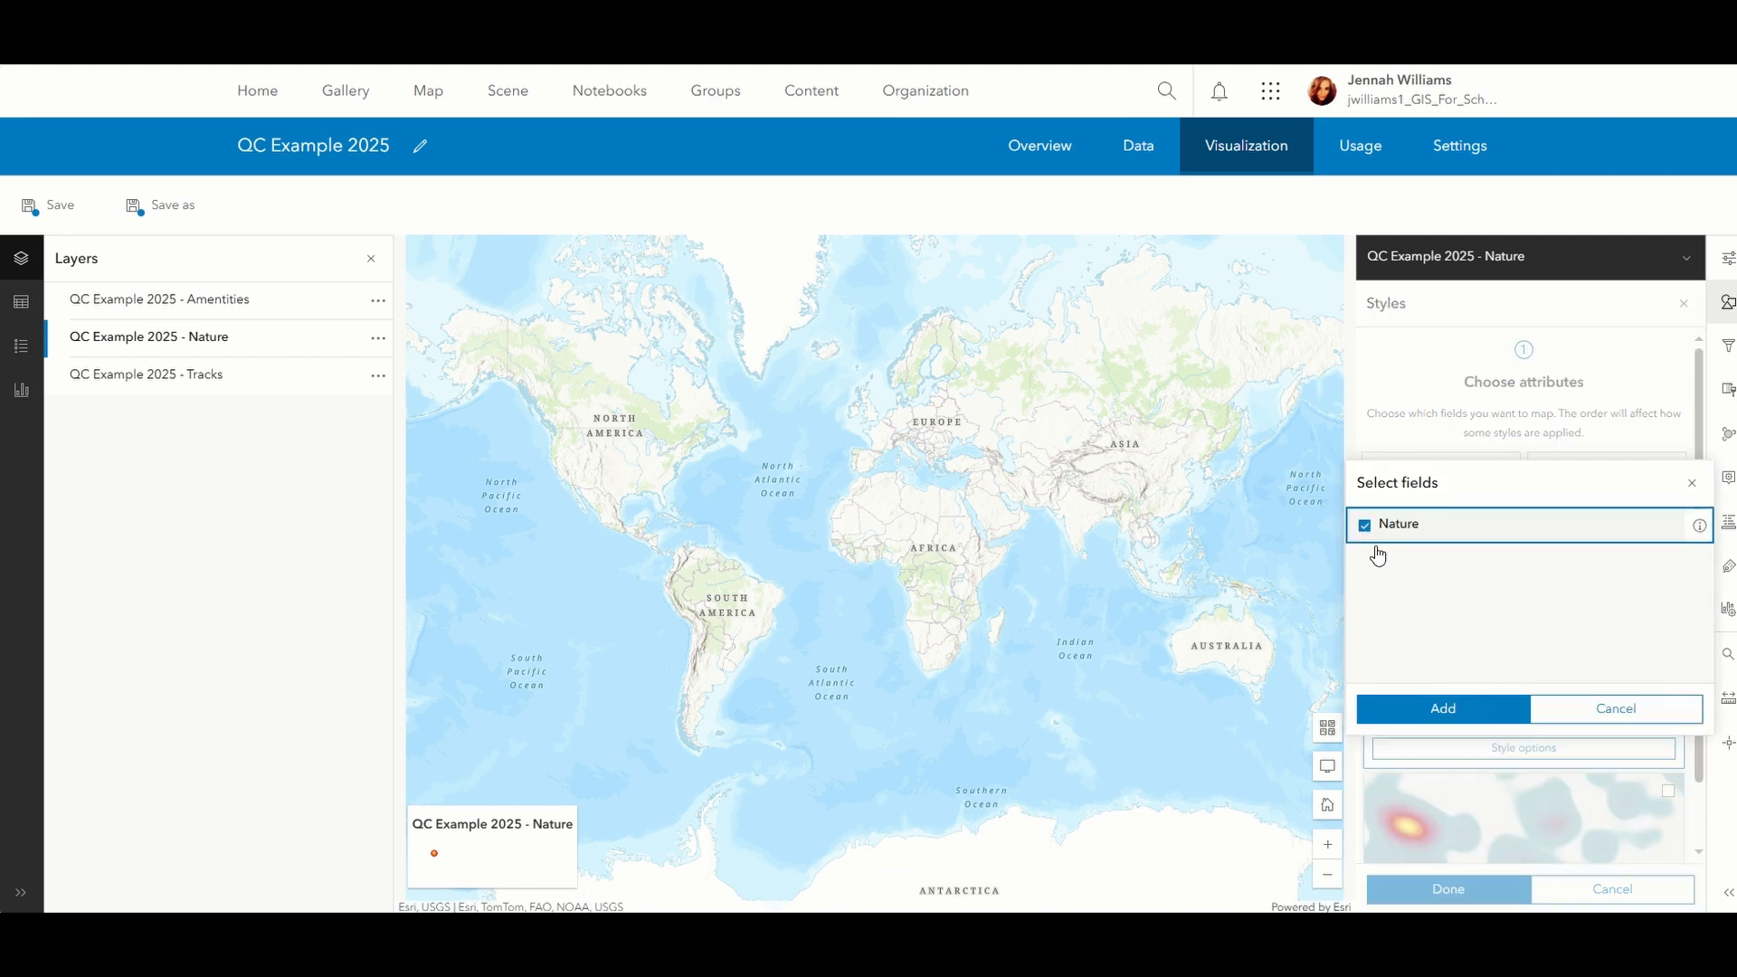
click(1440, 709)
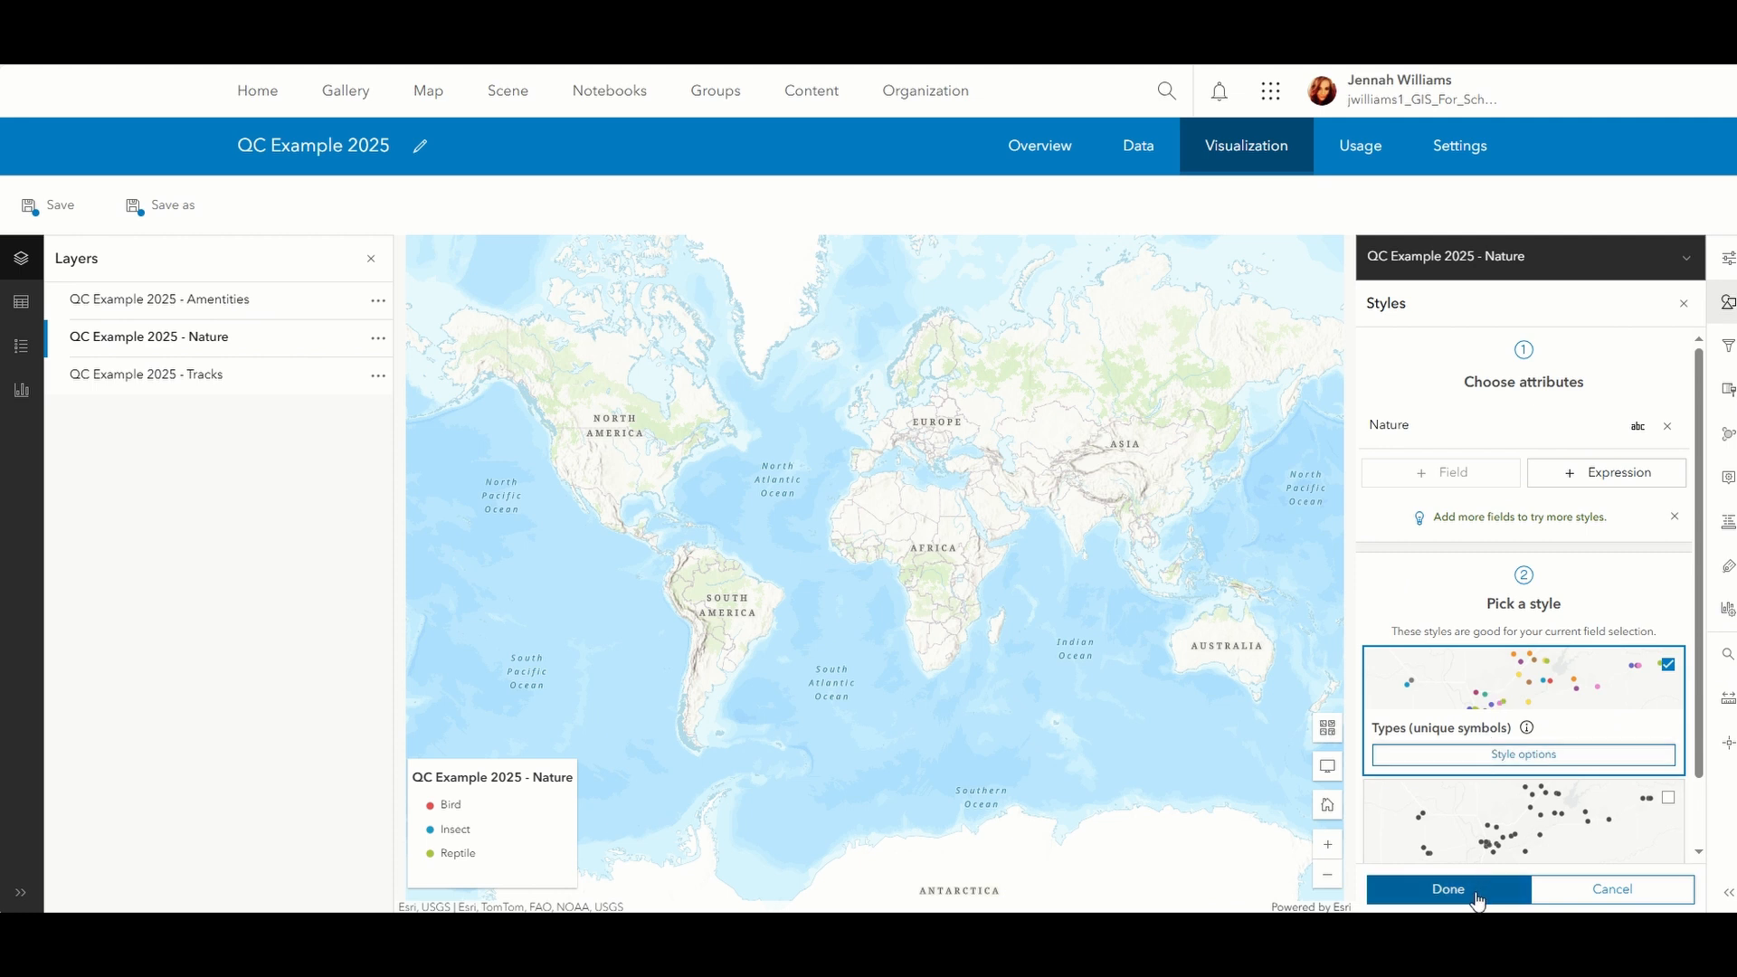
click(1448, 890)
- Style the Tracks layer by its Track field with the suggested symbols, and save the visualization of all layers
click(186, 380)
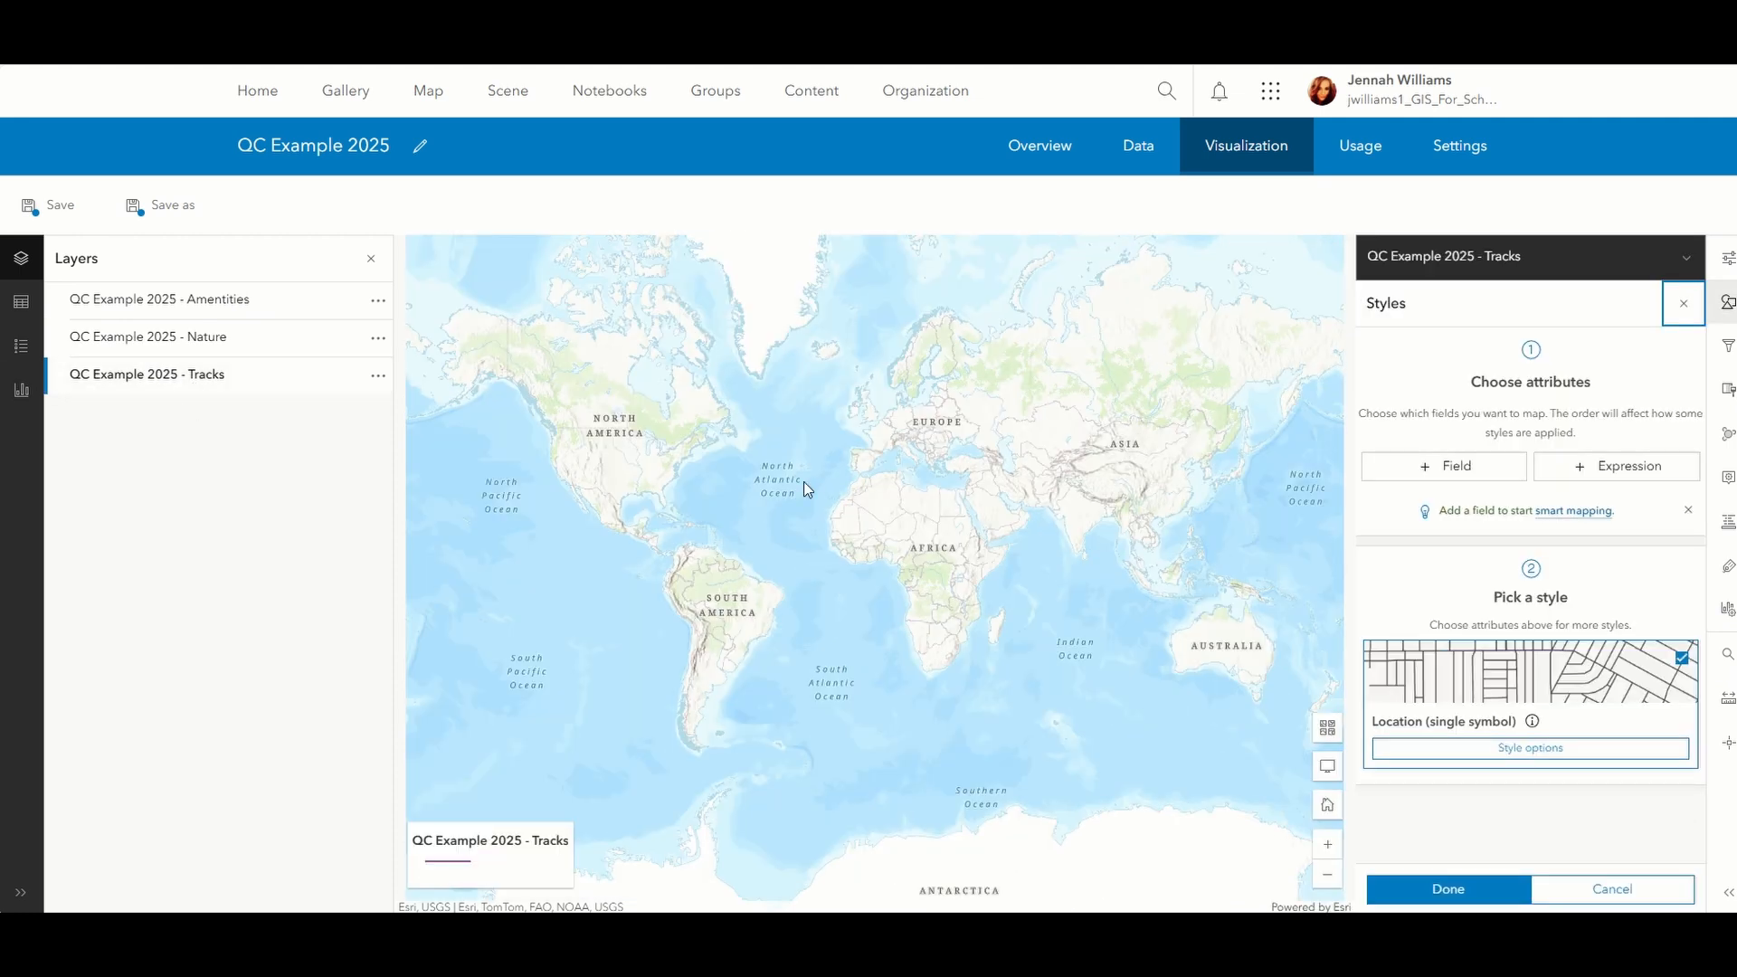
click(1406, 458)
click(1365, 564)
click(1447, 708)
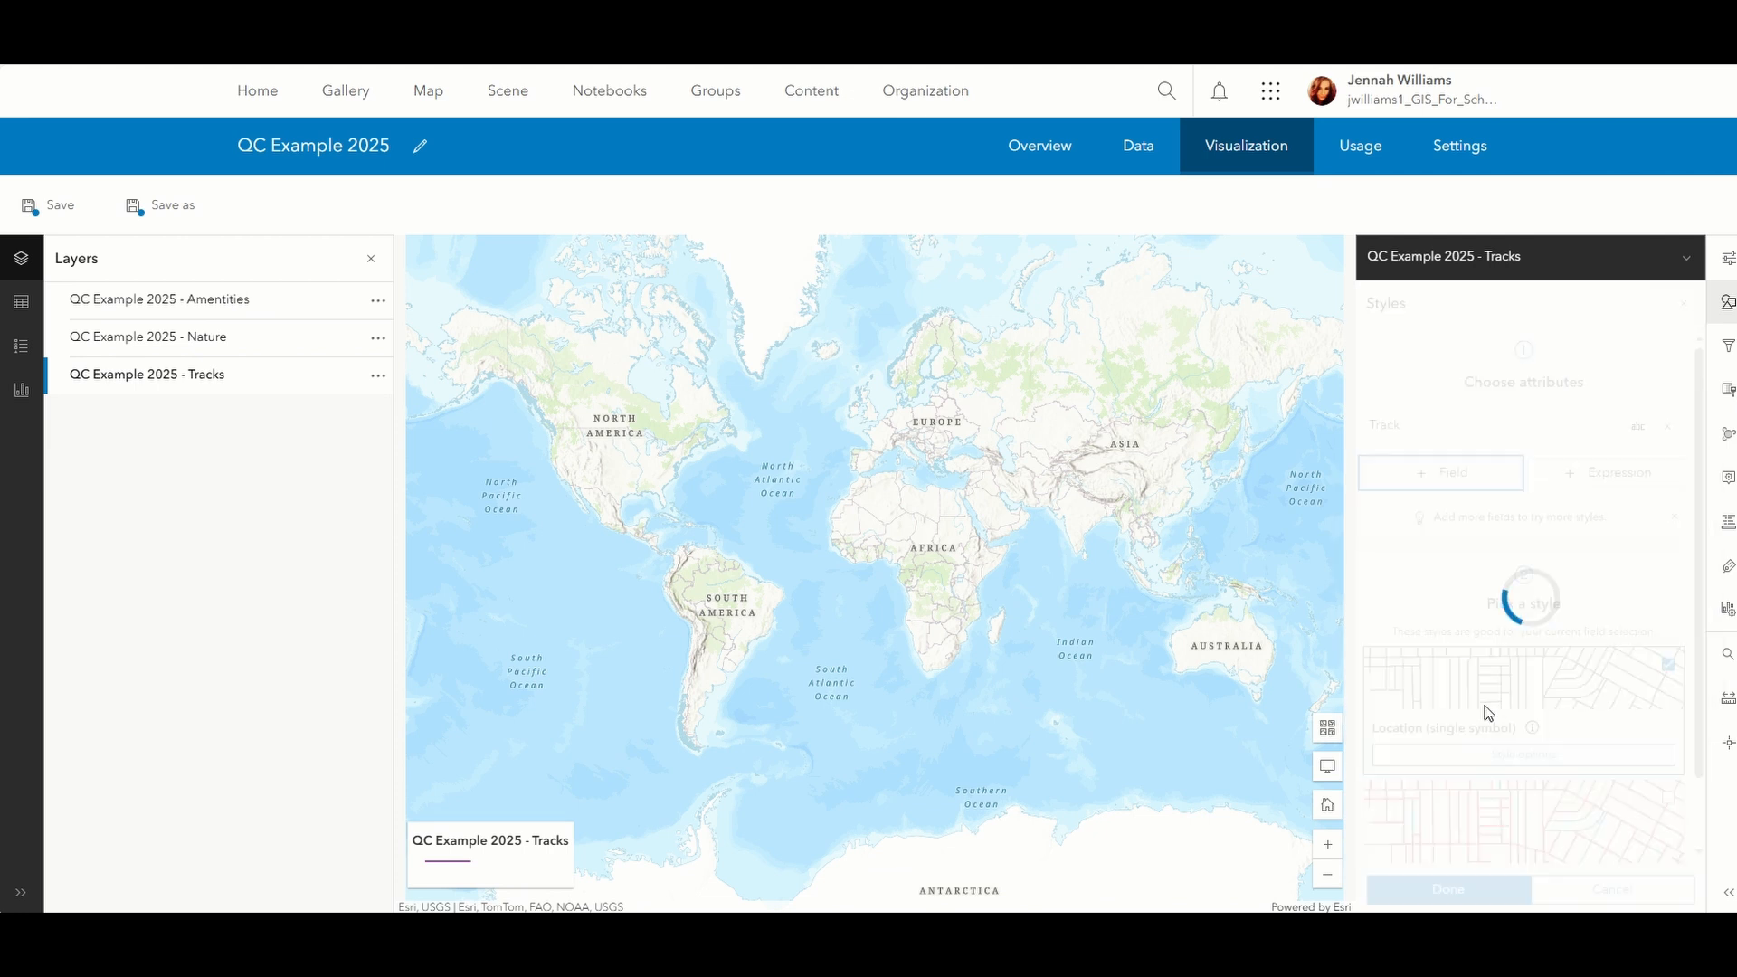
click(1403, 891)
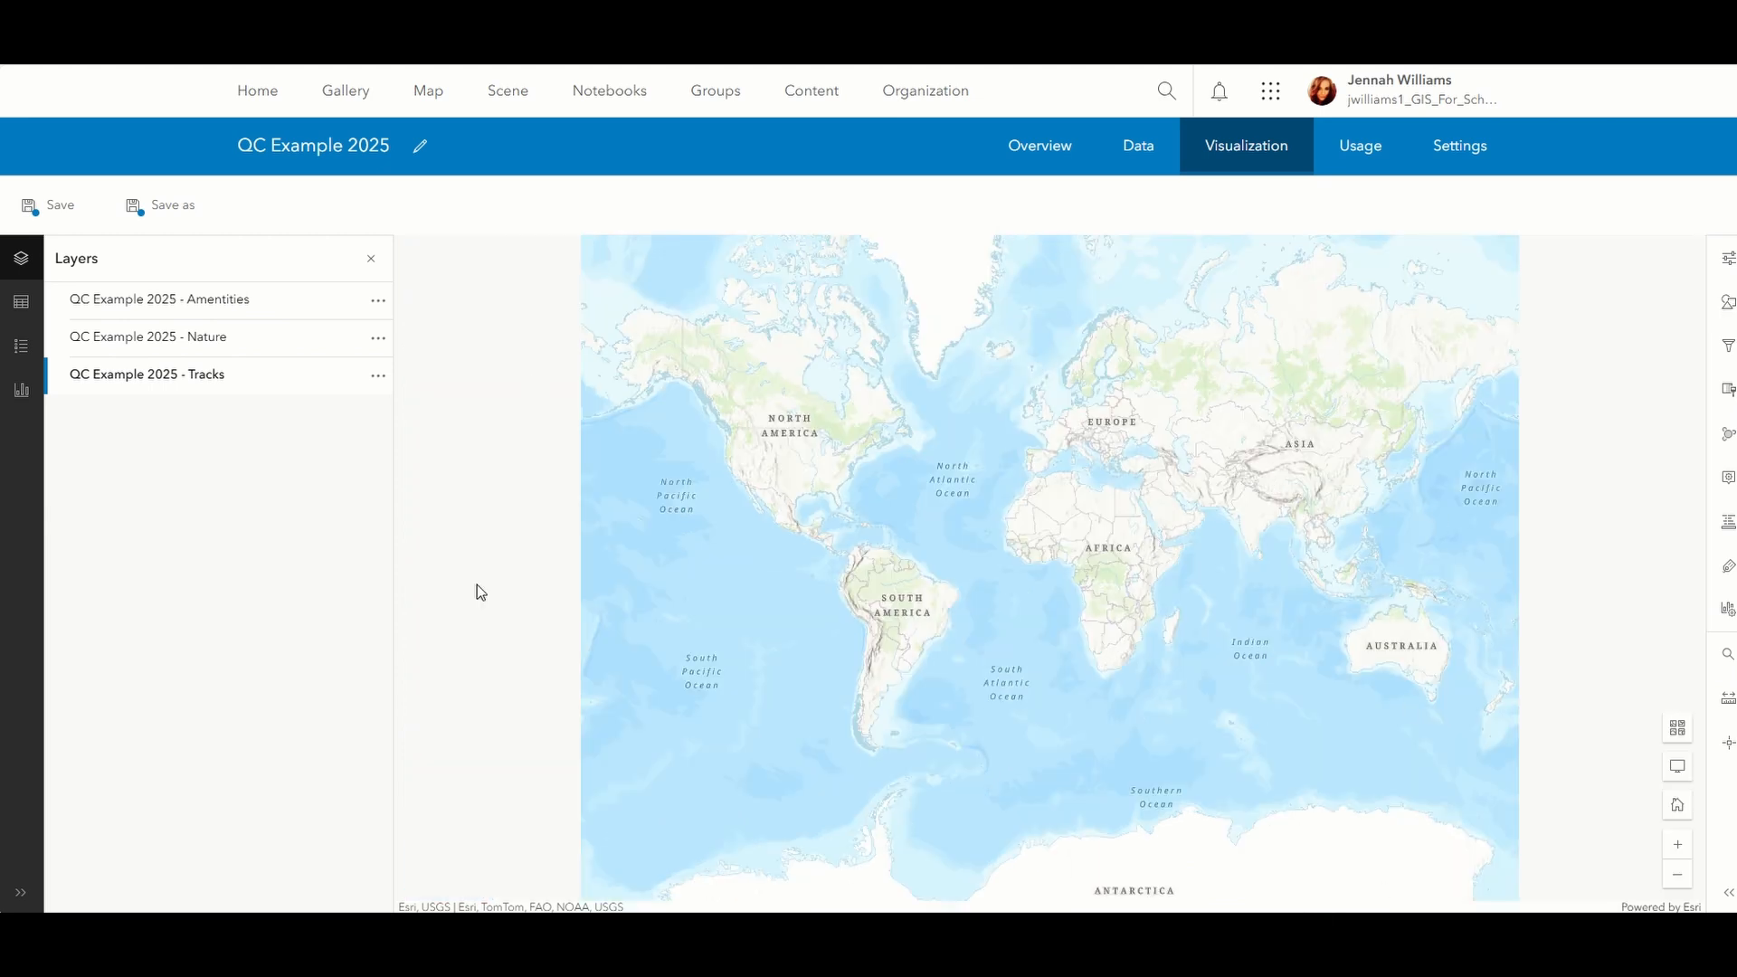
click(54, 217)
- Switch to ArcGIS QuickCapture and start a new project from the existing QC Example 2025 feature layer
click(1268, 90)
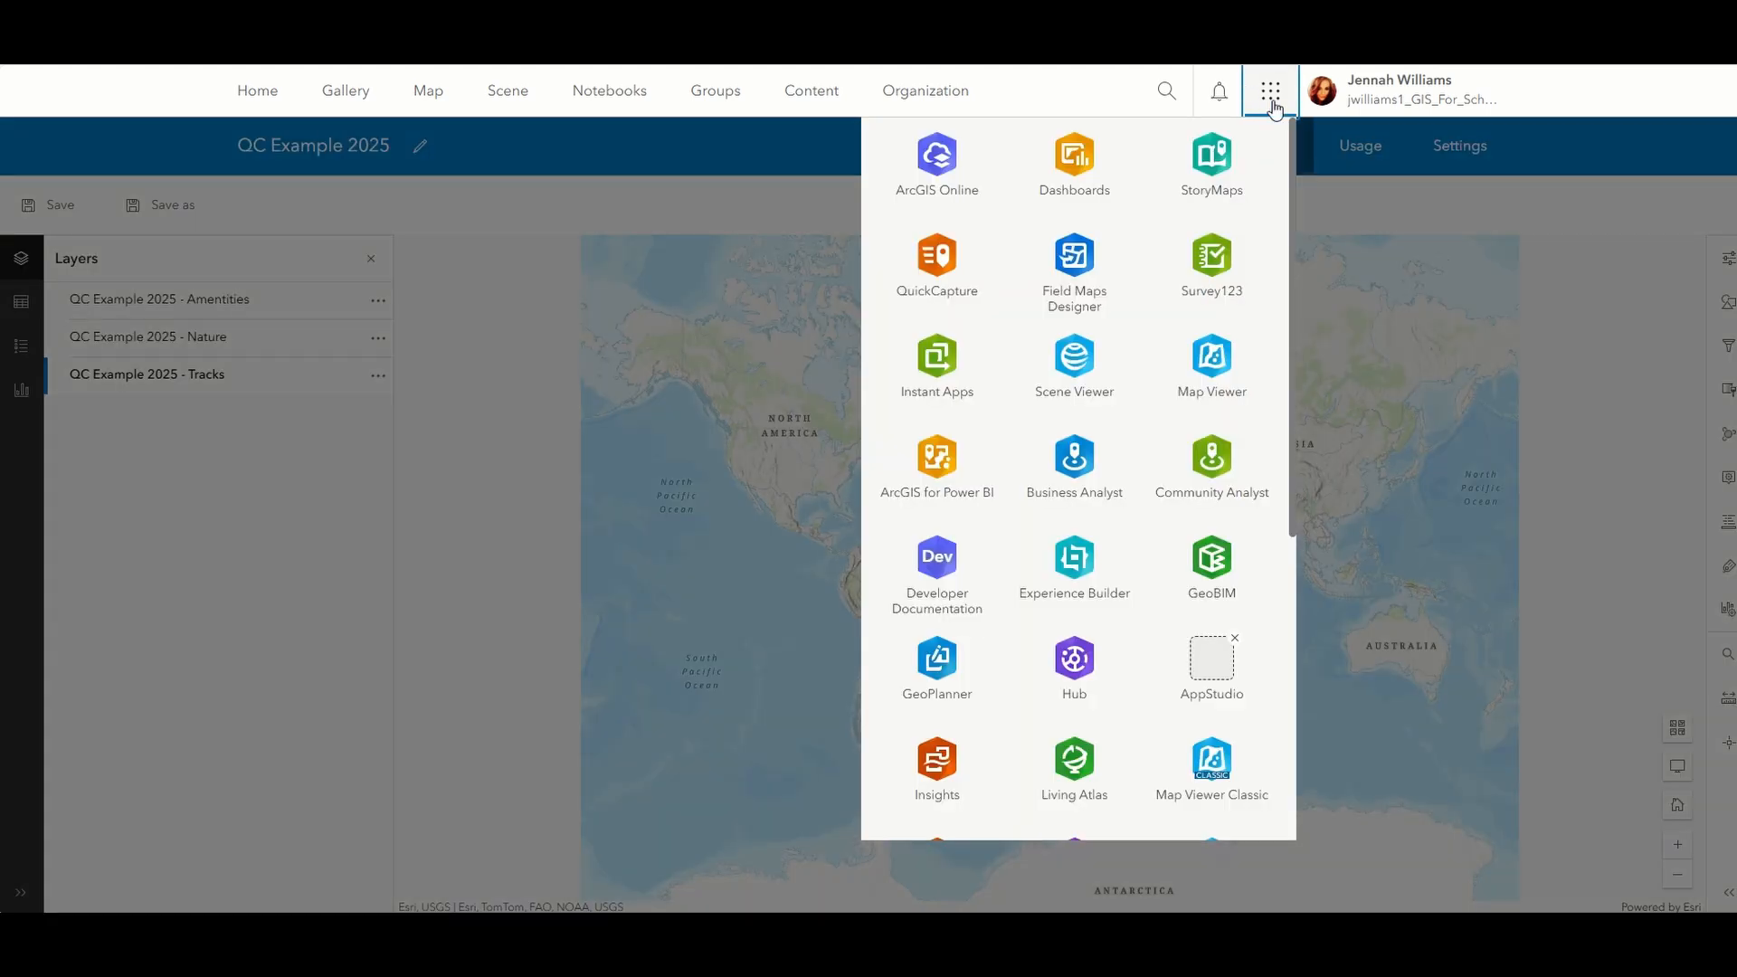
click(963, 280)
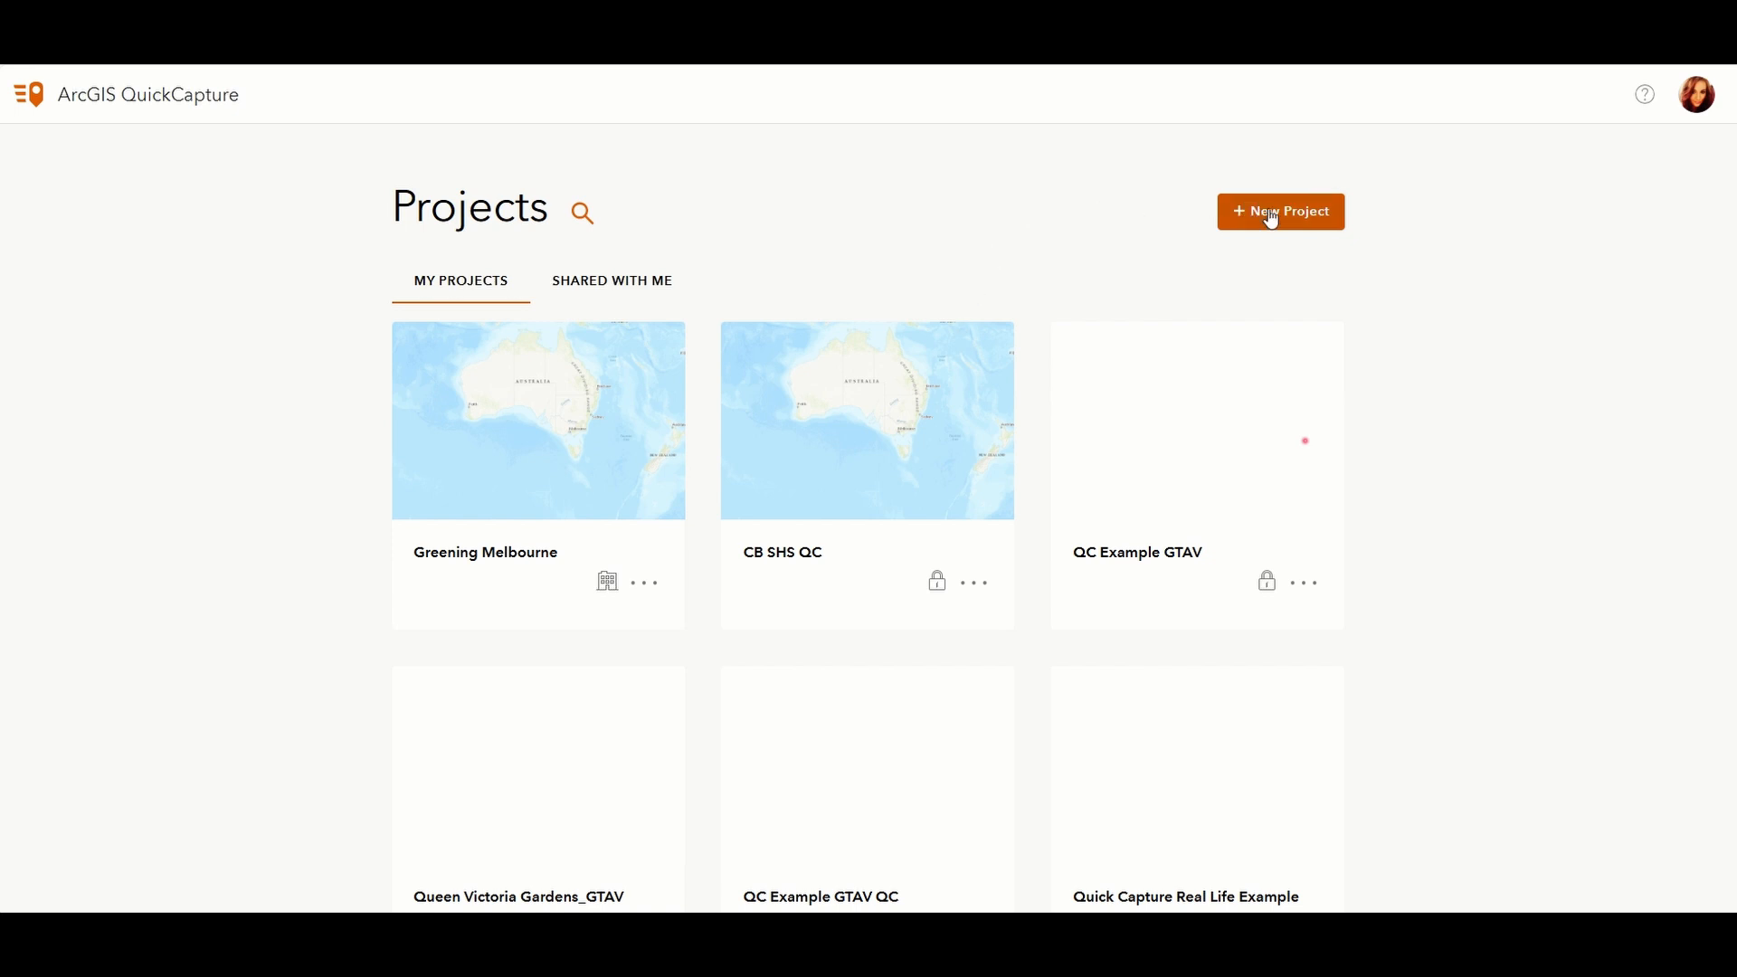
click(1298, 224)
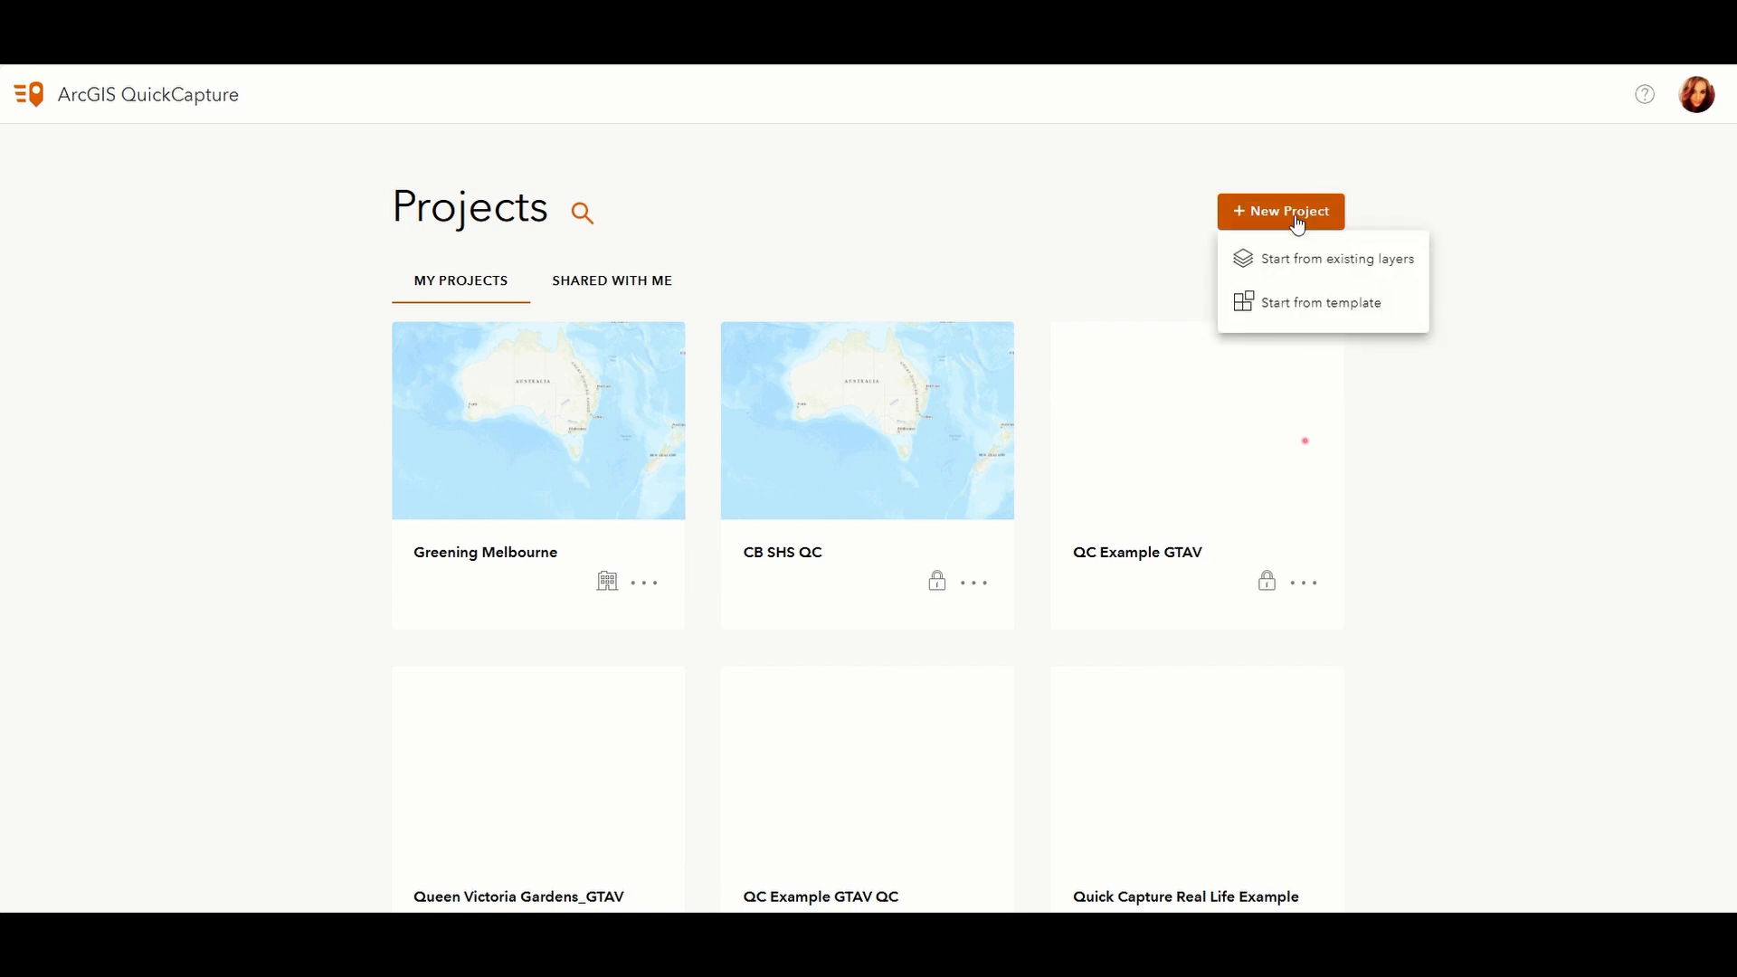
click(1319, 268)
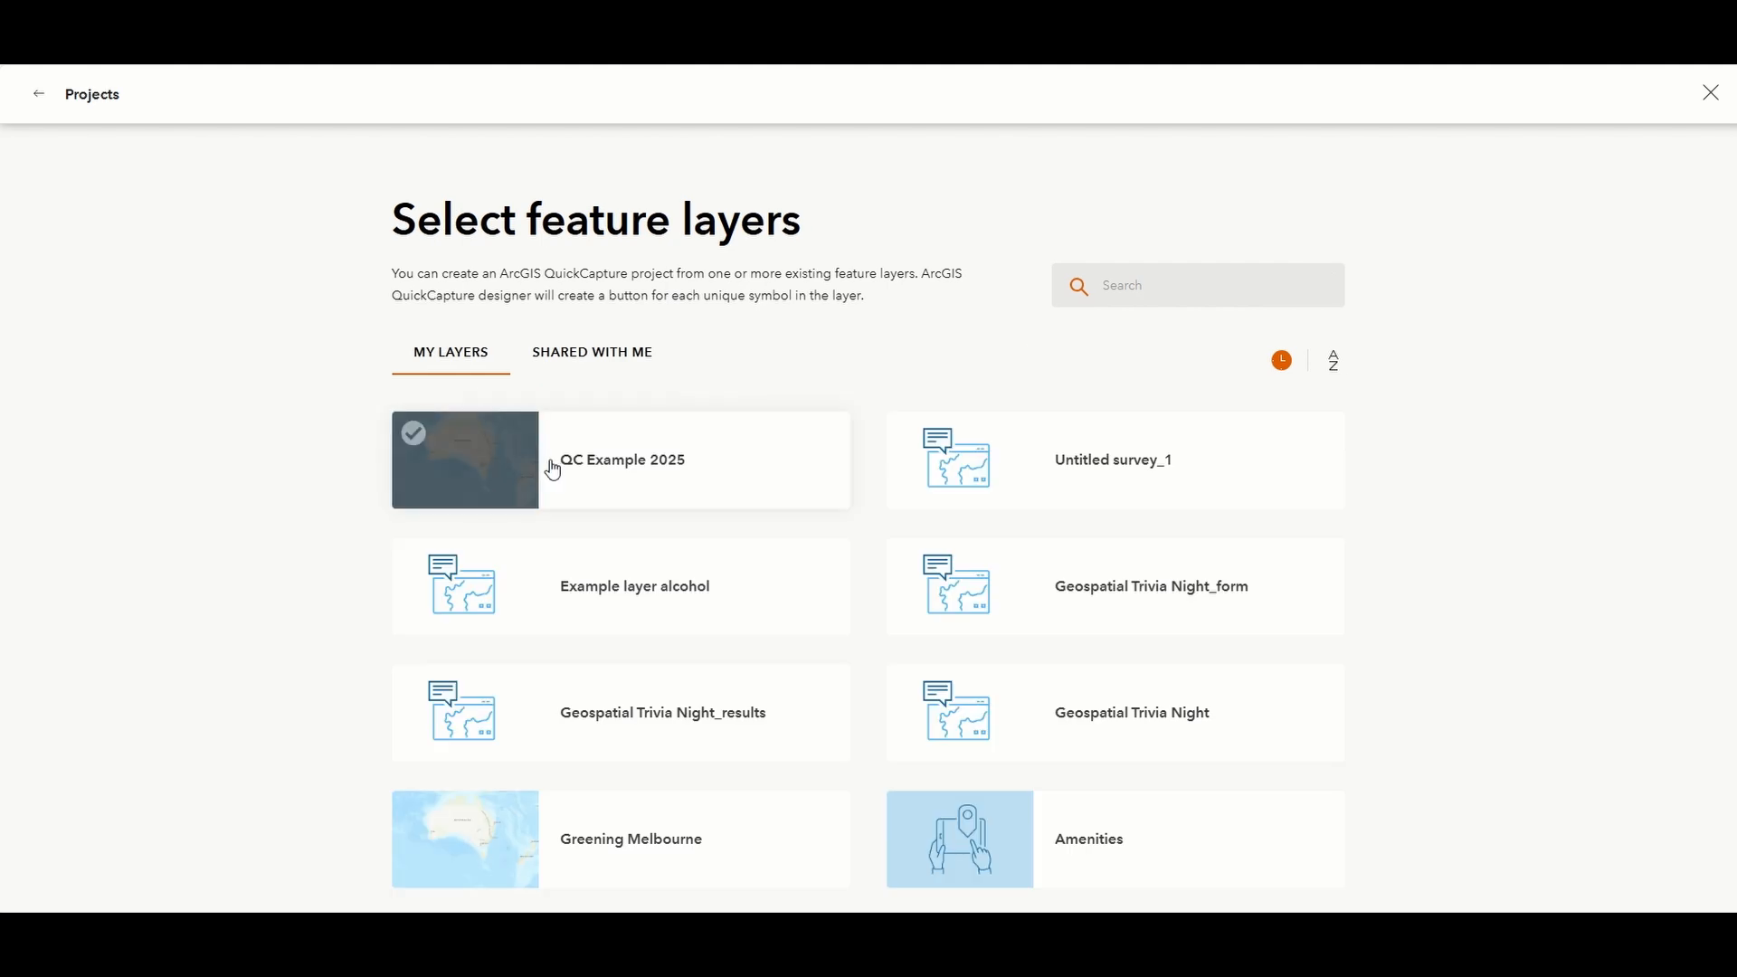
click(711, 472)
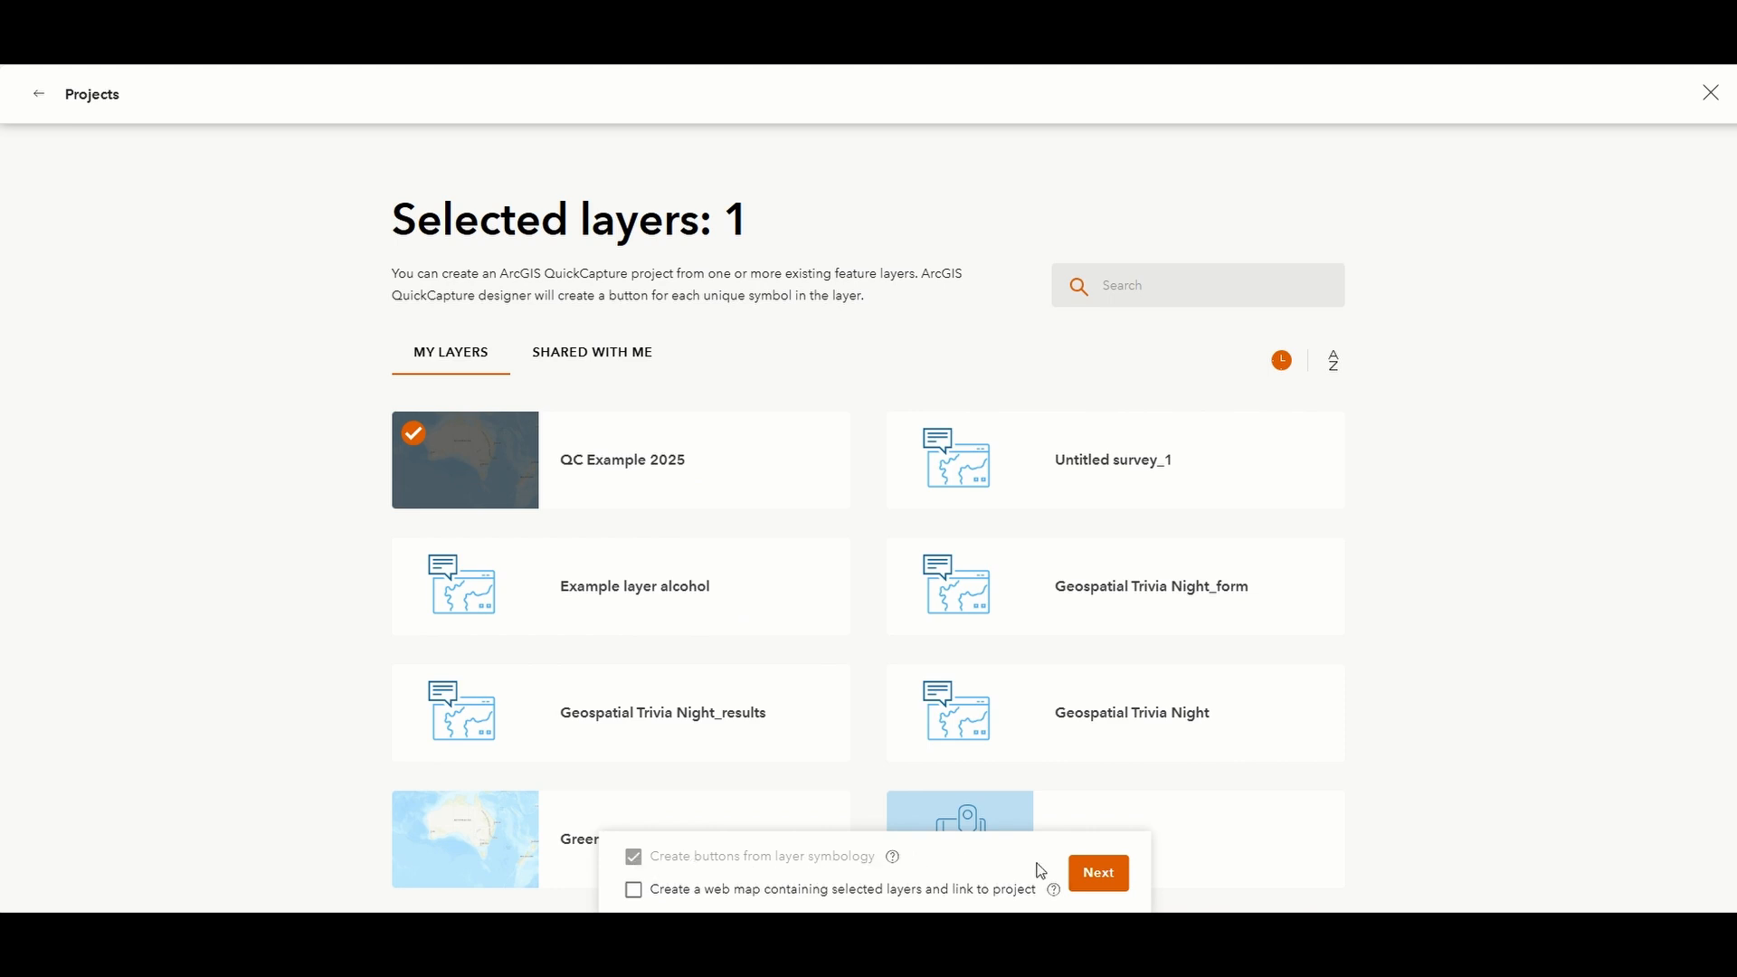
click(1111, 880)
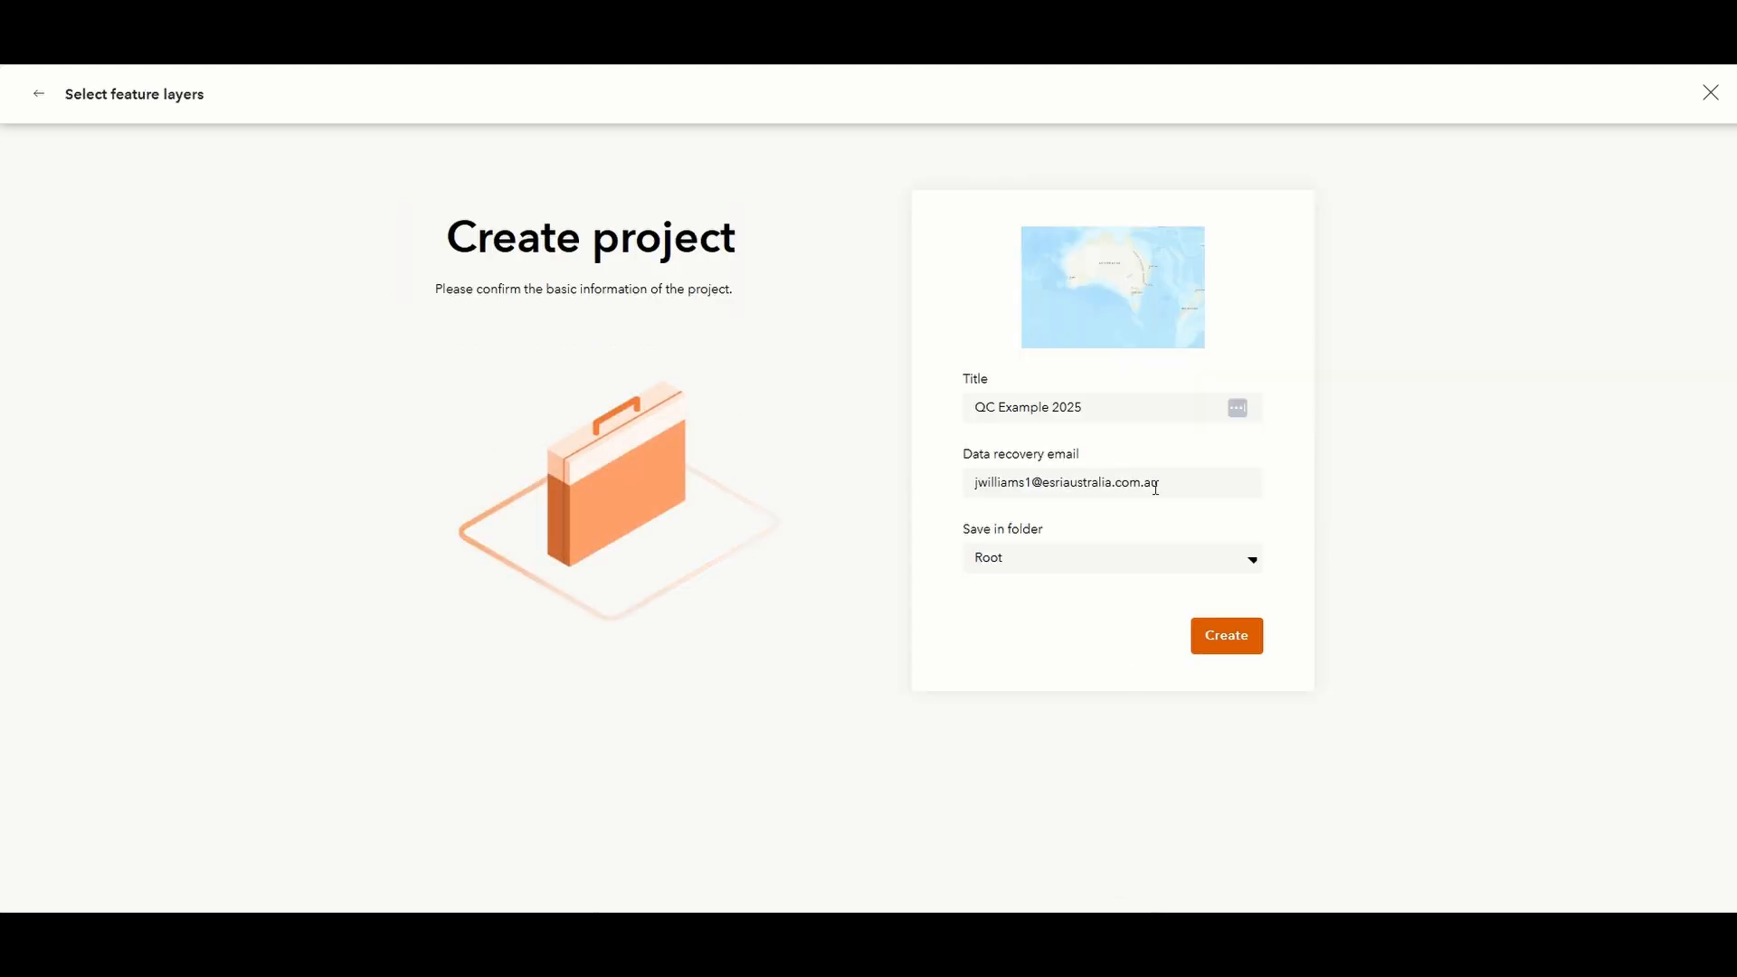
- Title the project QC Example 2025 a and create it in the Root folder
click(1141, 400)
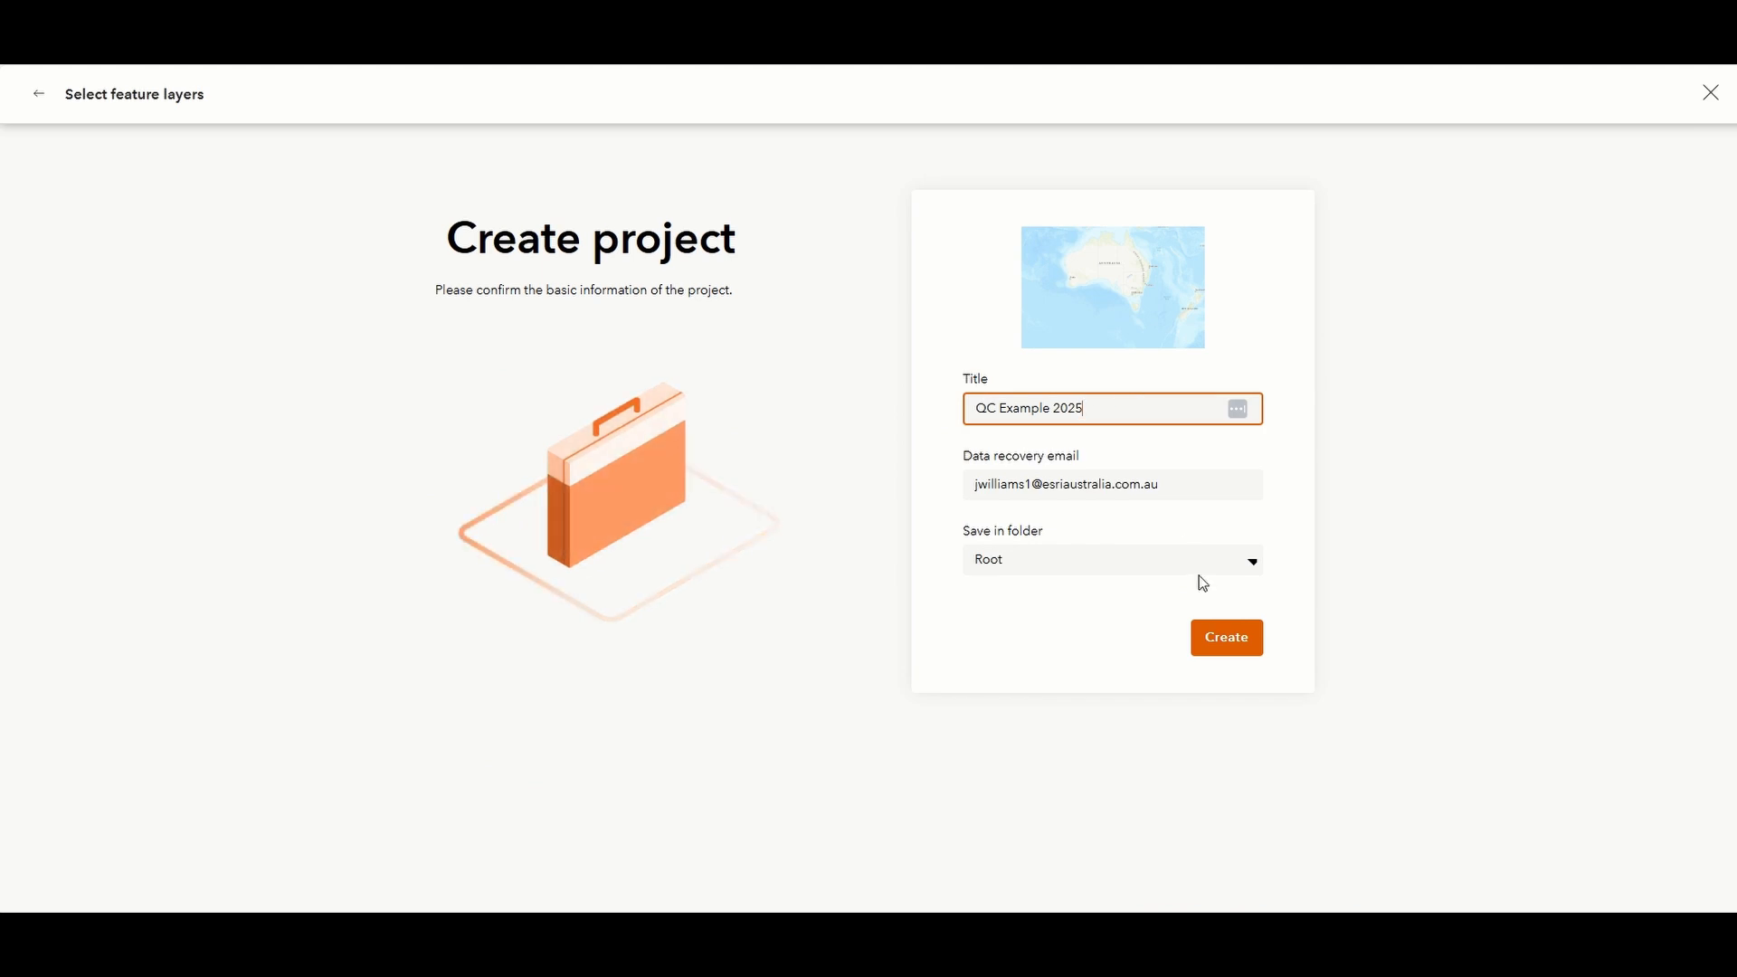
text(a)
click(1230, 641)
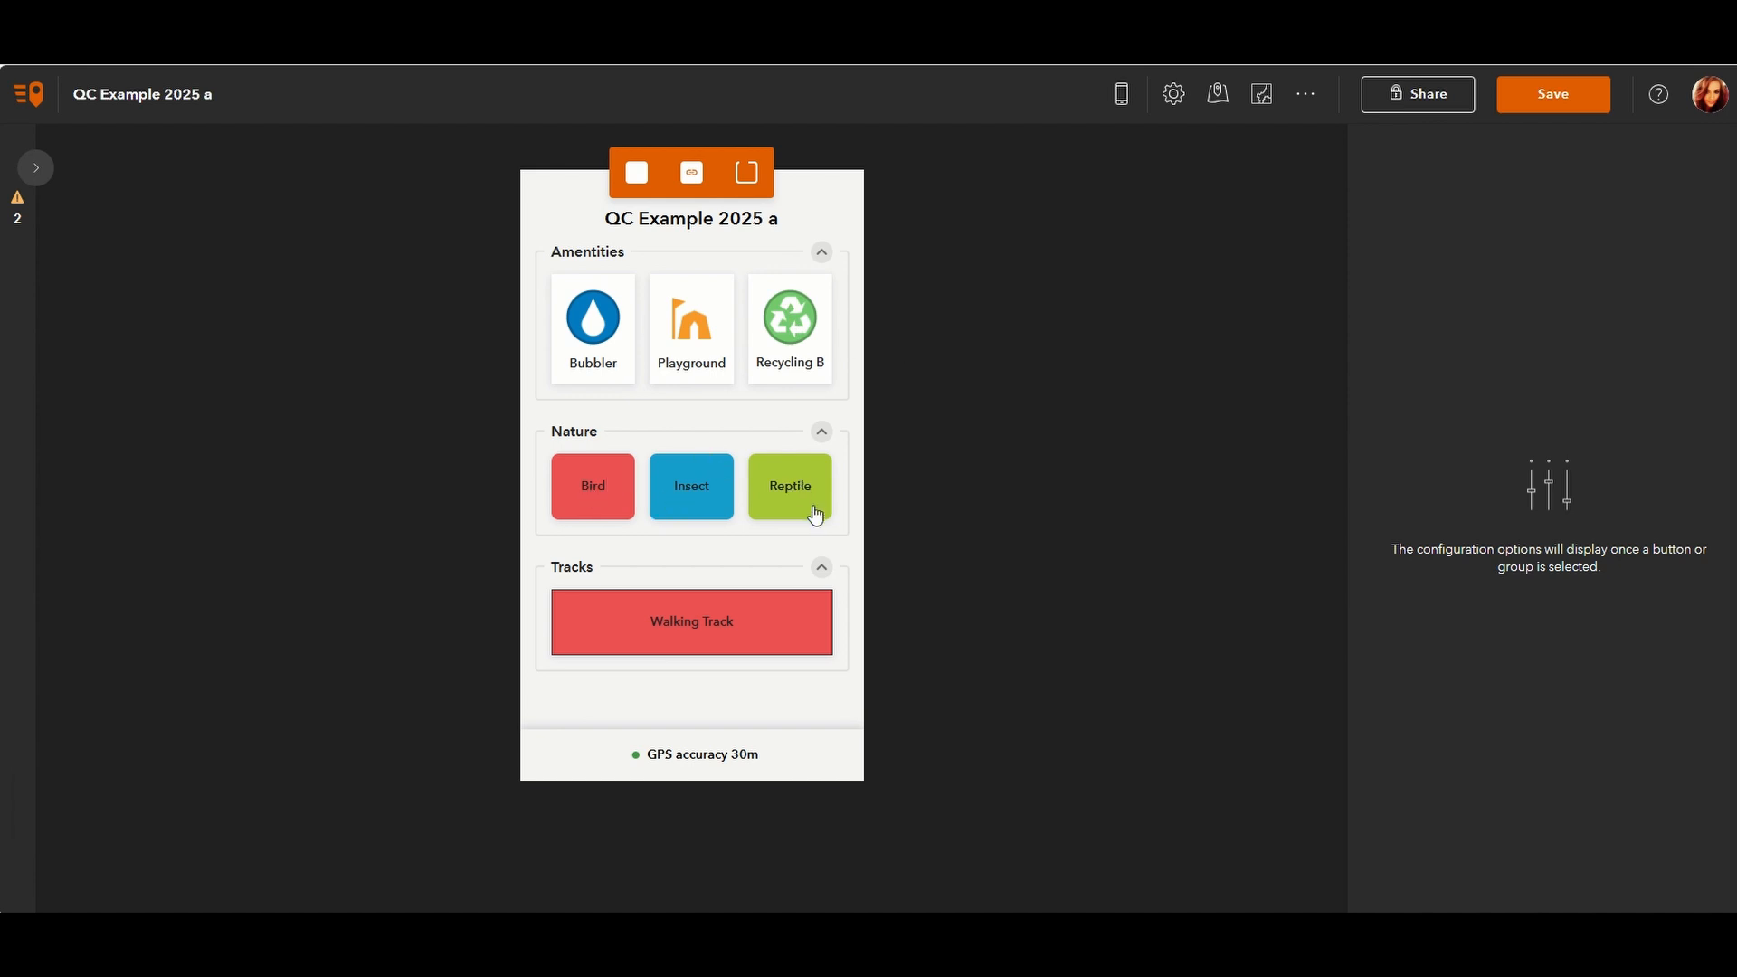
- Add the perched bird icon from the gallery's Conservation category as the image of the Bird button
click(595, 498)
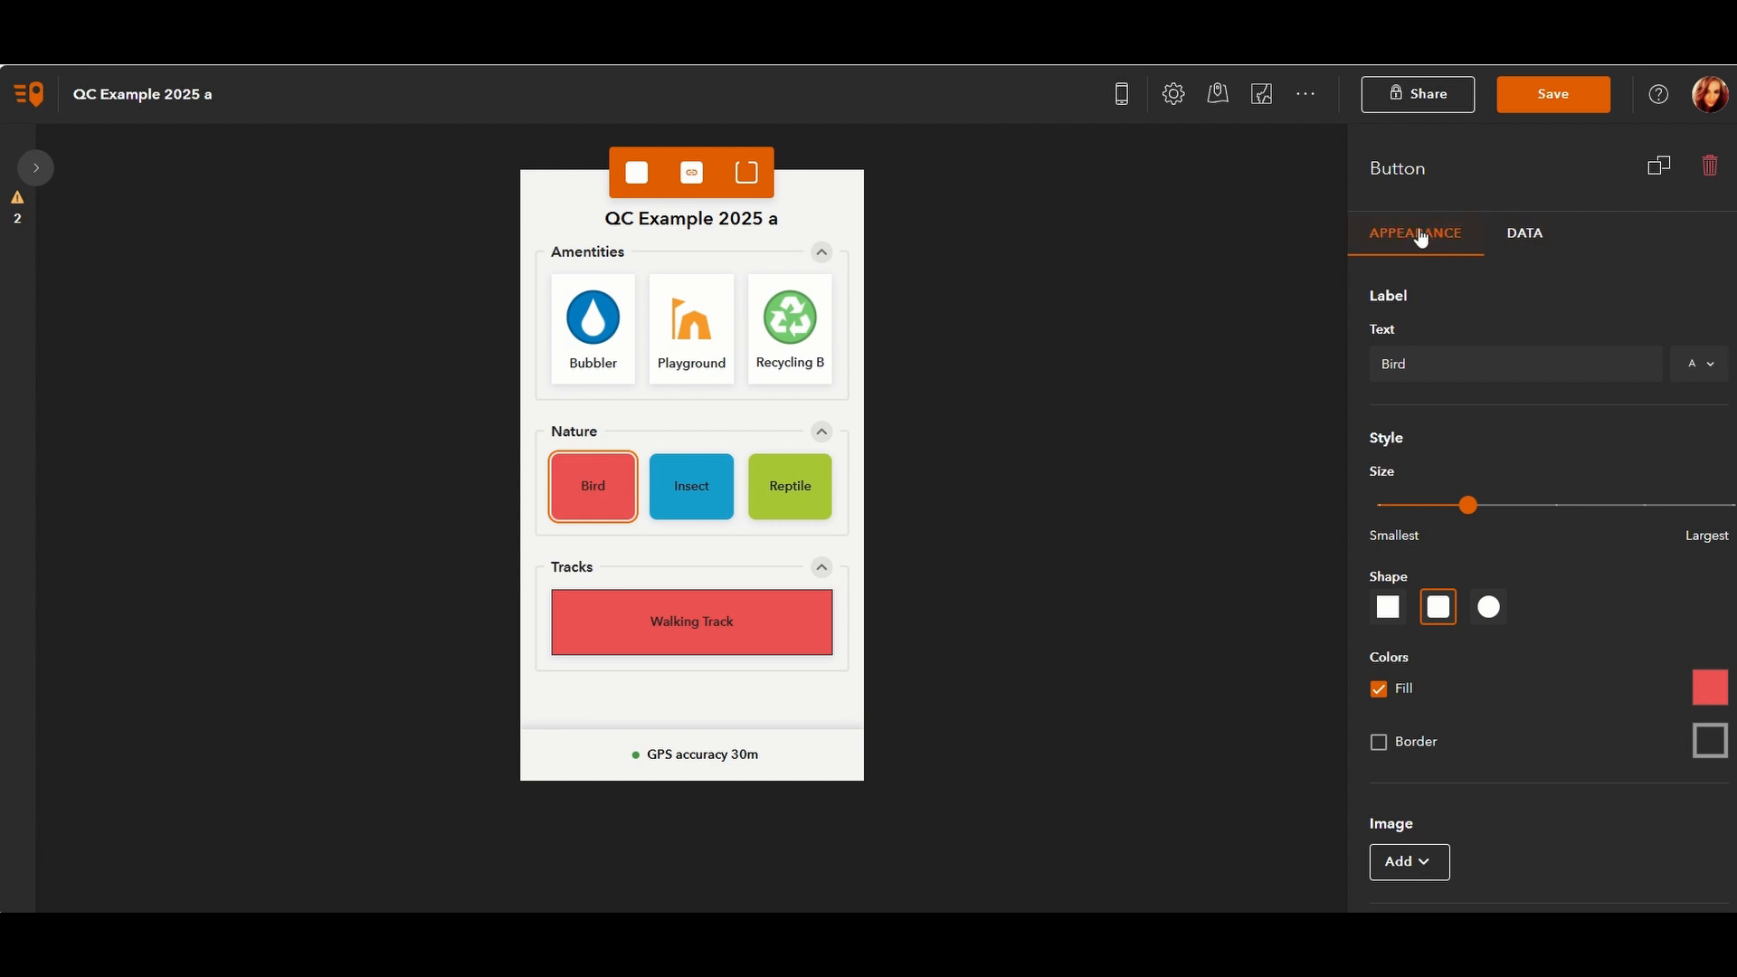
scroll(1480, 429, down, 1)
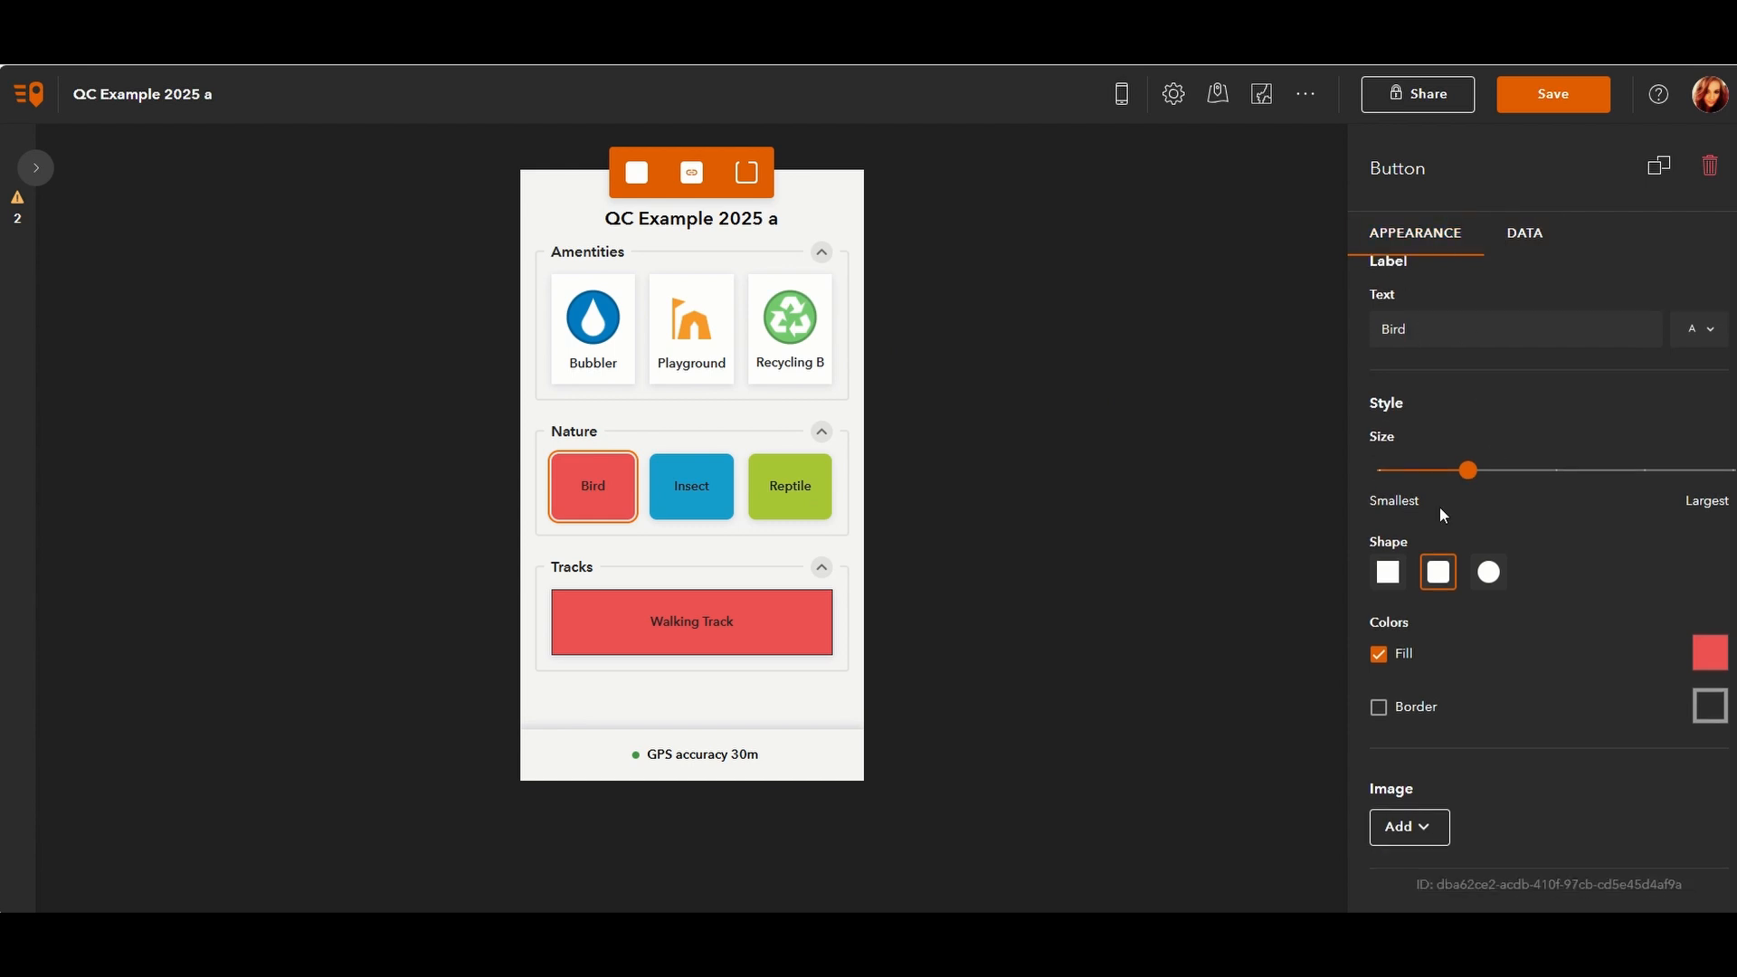
click(1707, 656)
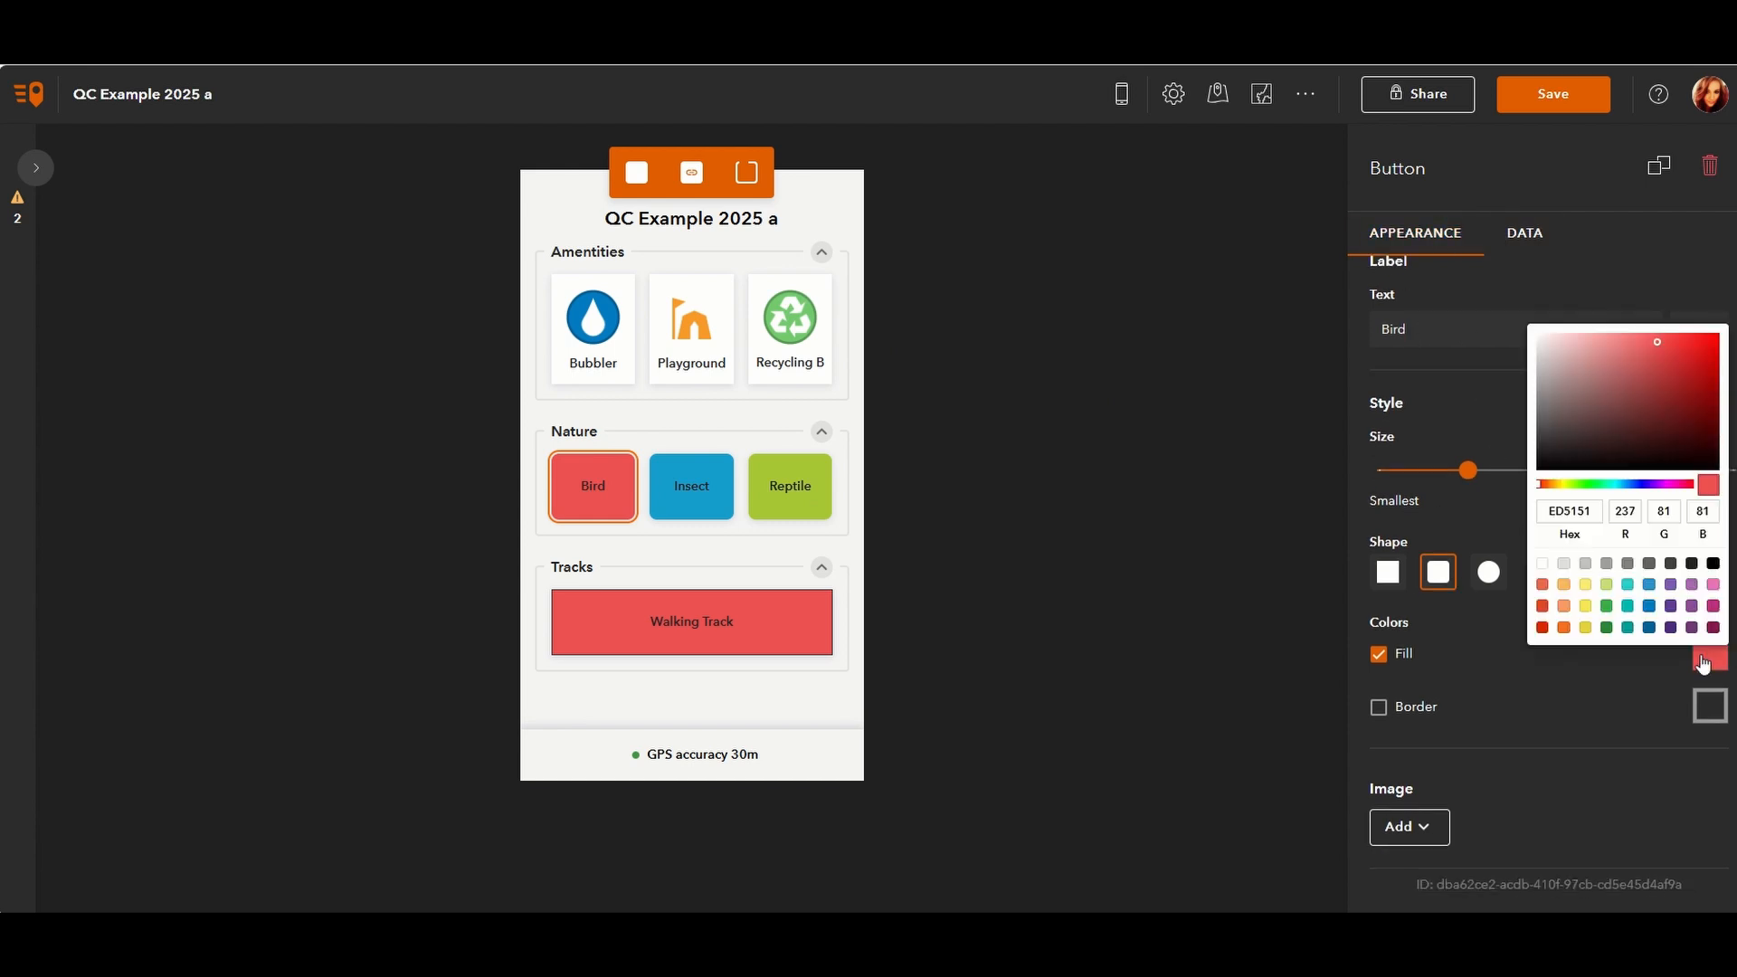
click(1436, 828)
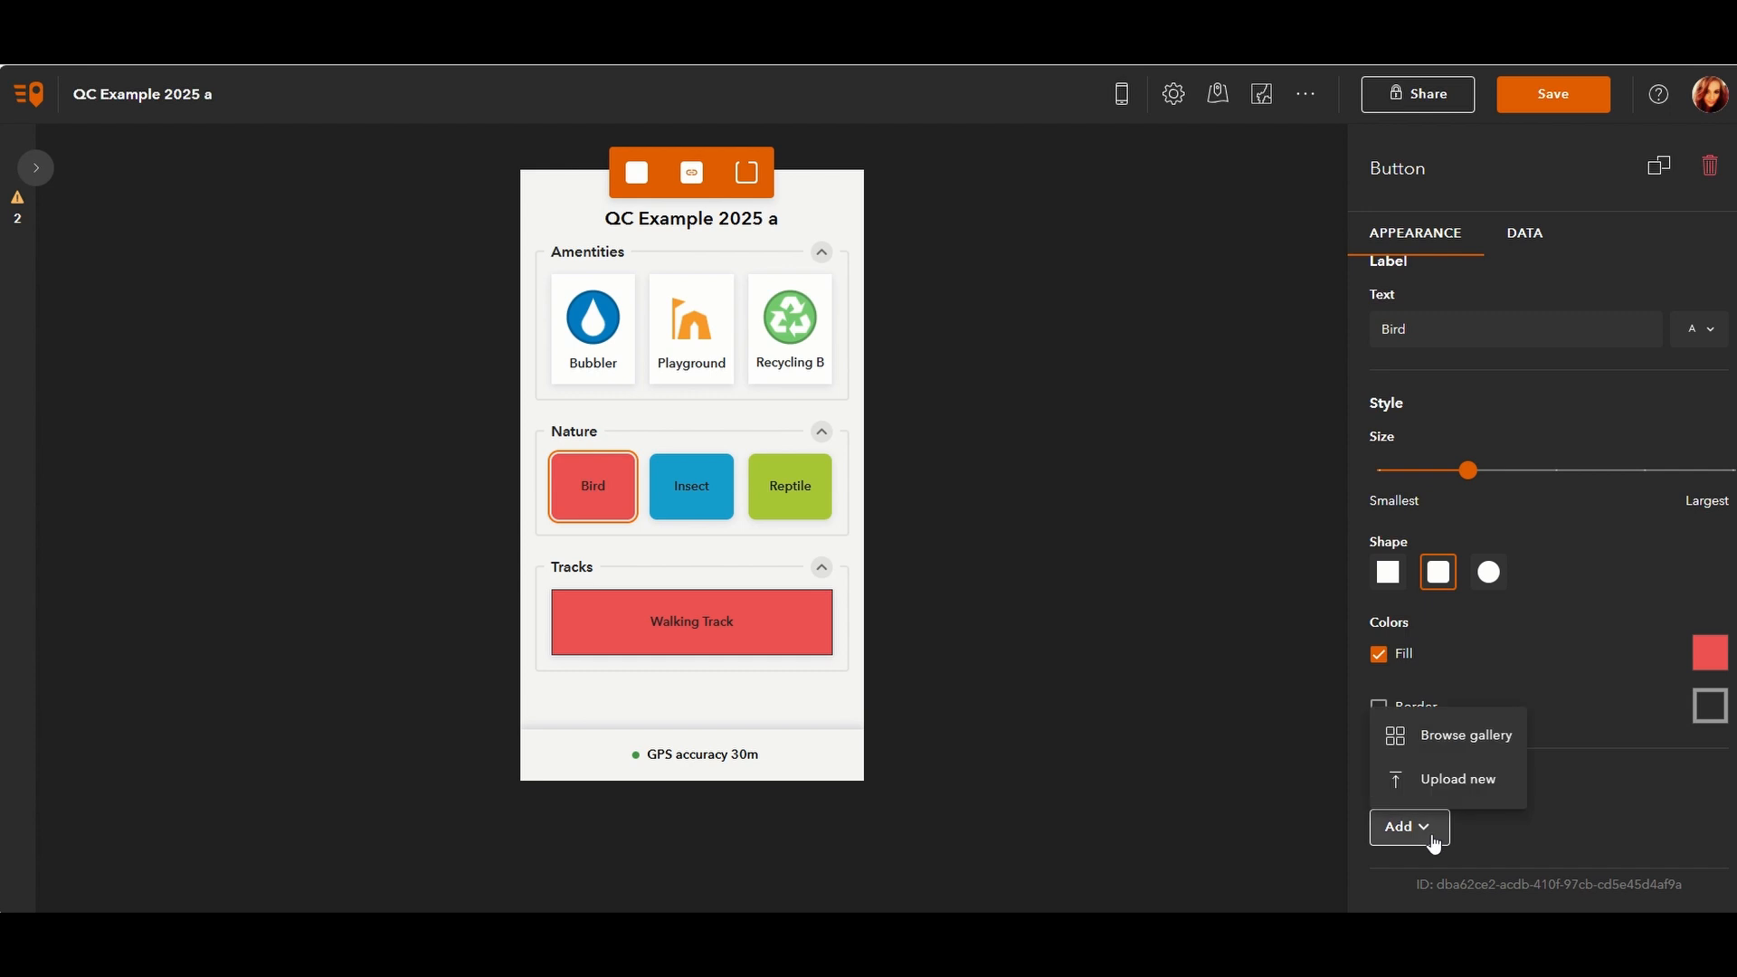
click(1464, 747)
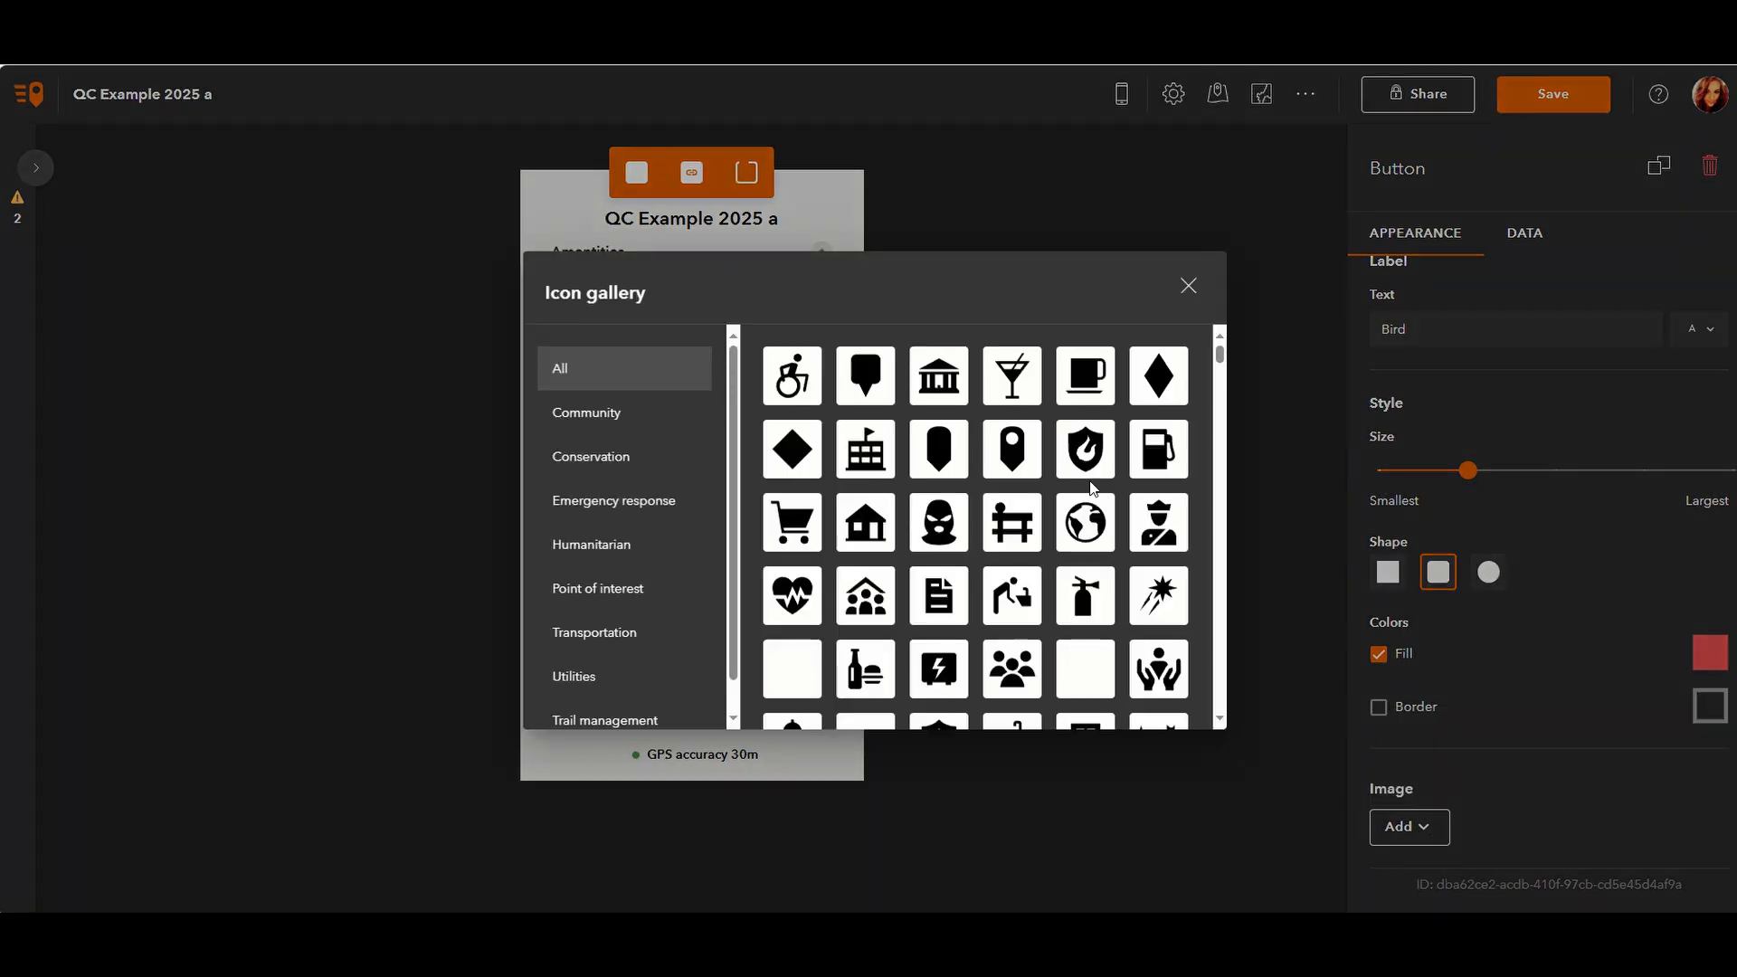
scroll(650, 525, down, 1)
scroll(624, 434, up, 1)
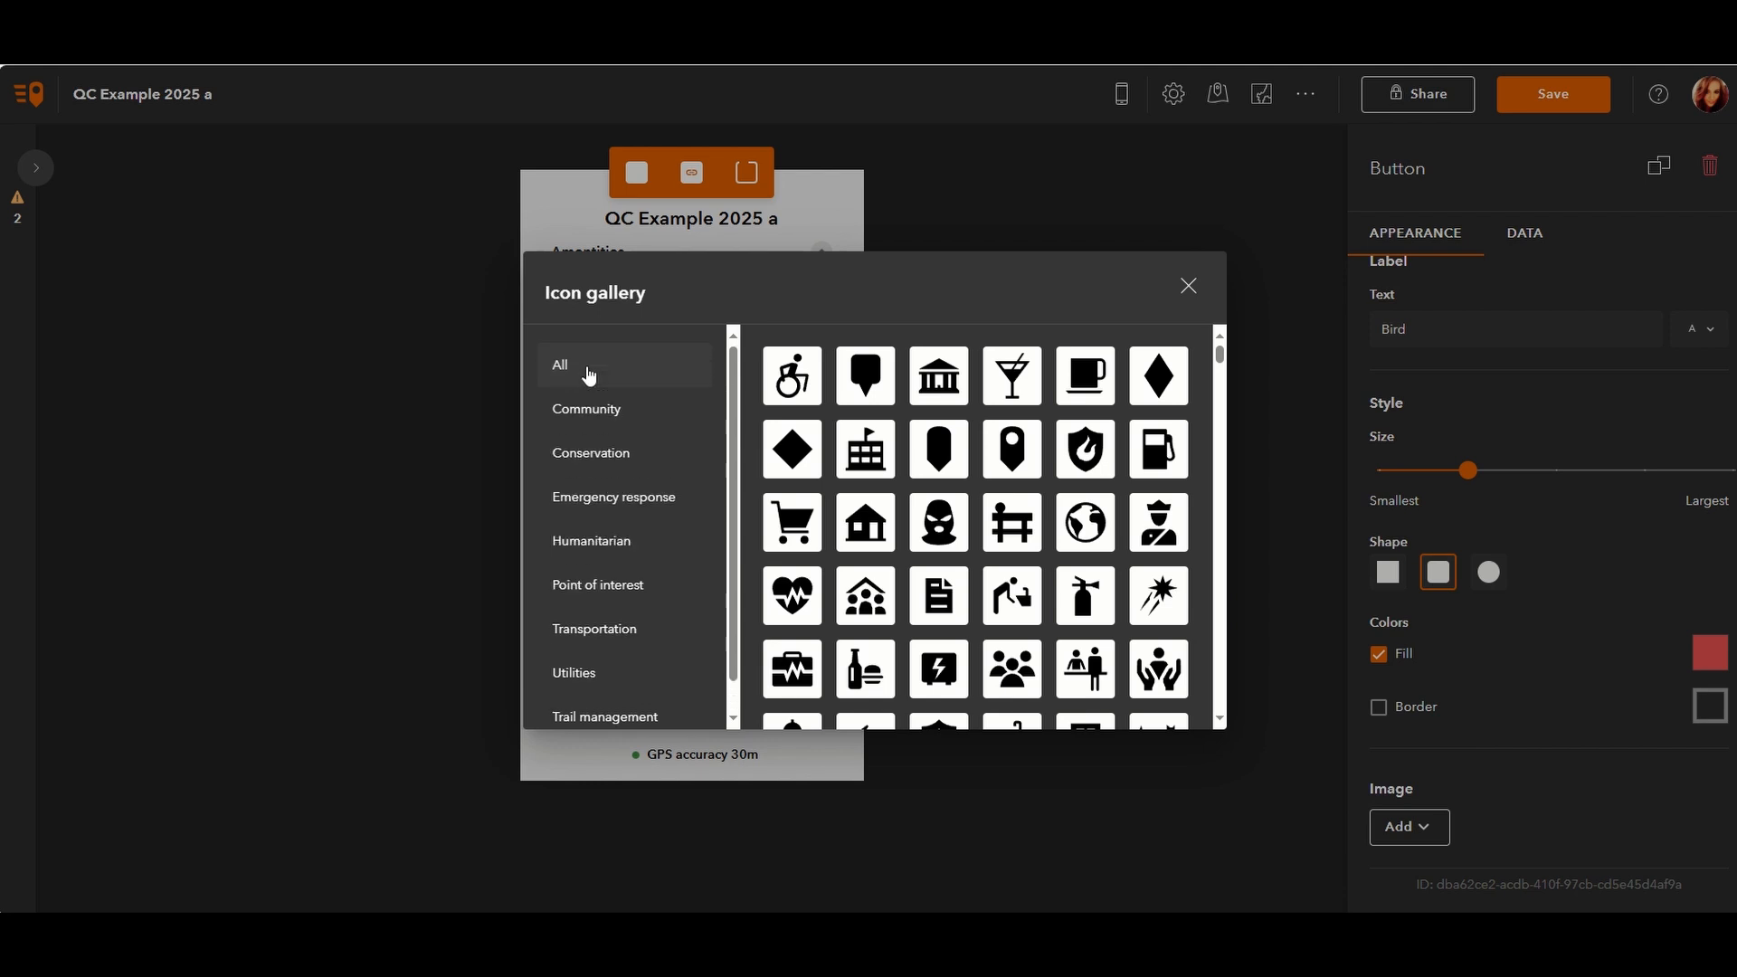
scroll(925, 505, down, 2)
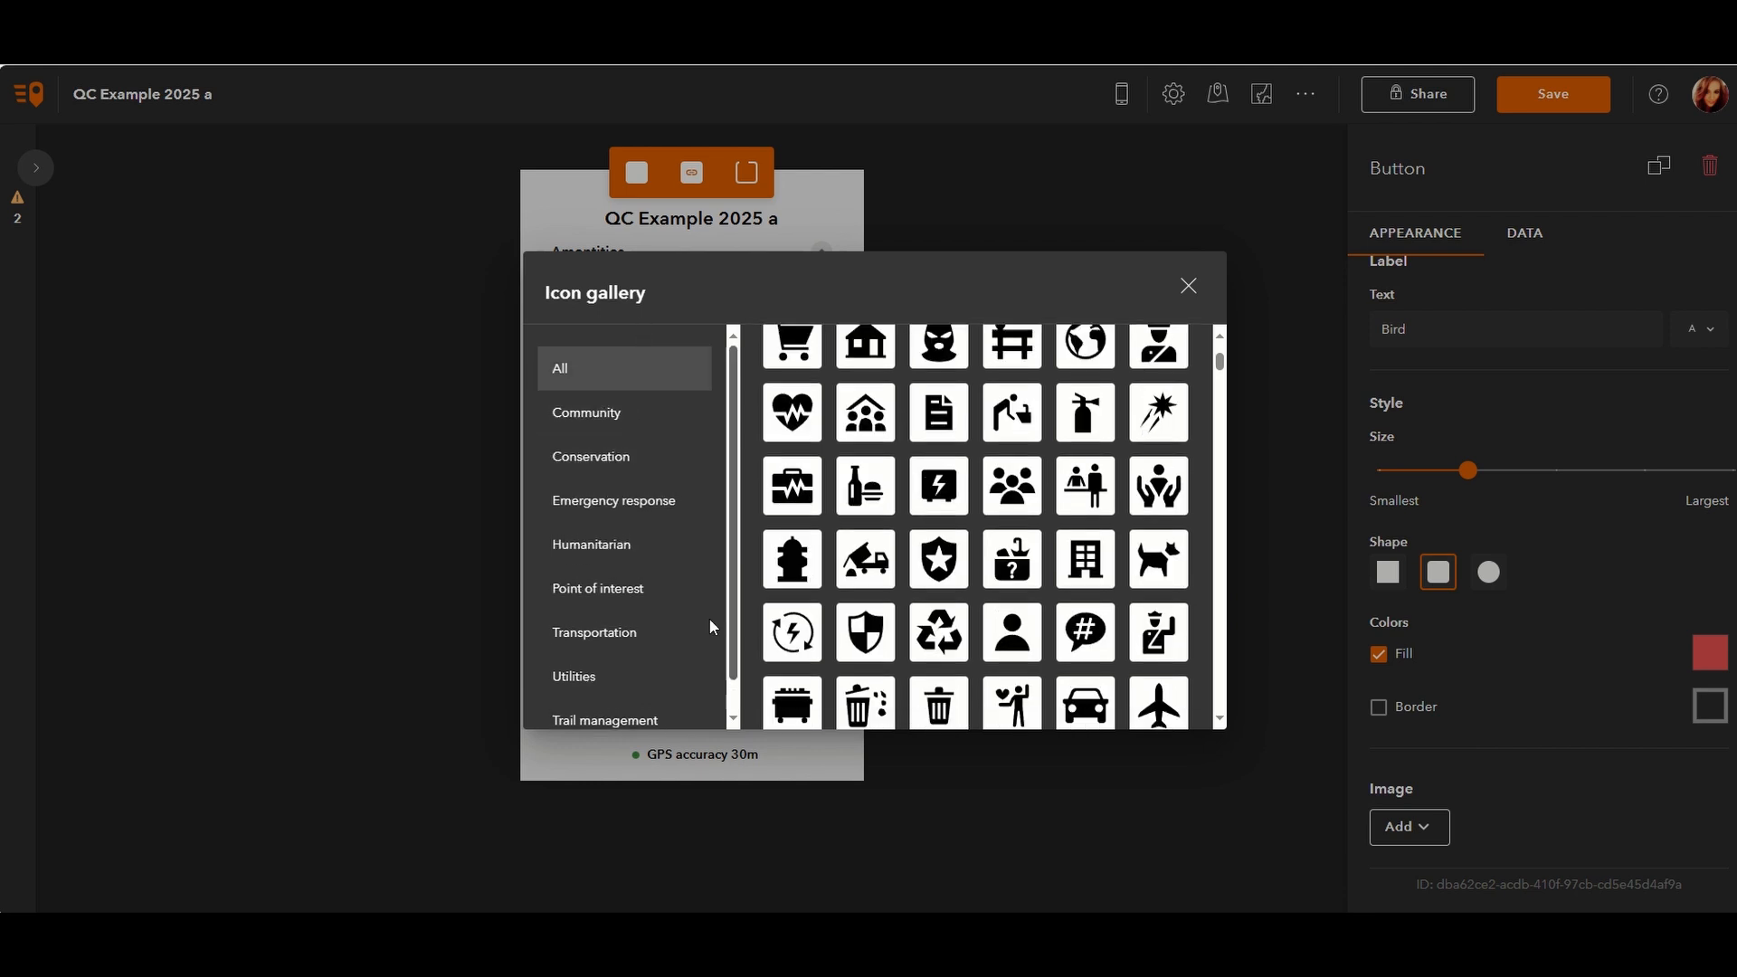
scroll(683, 619, down, 1)
scroll(619, 475, up, 1)
click(632, 460)
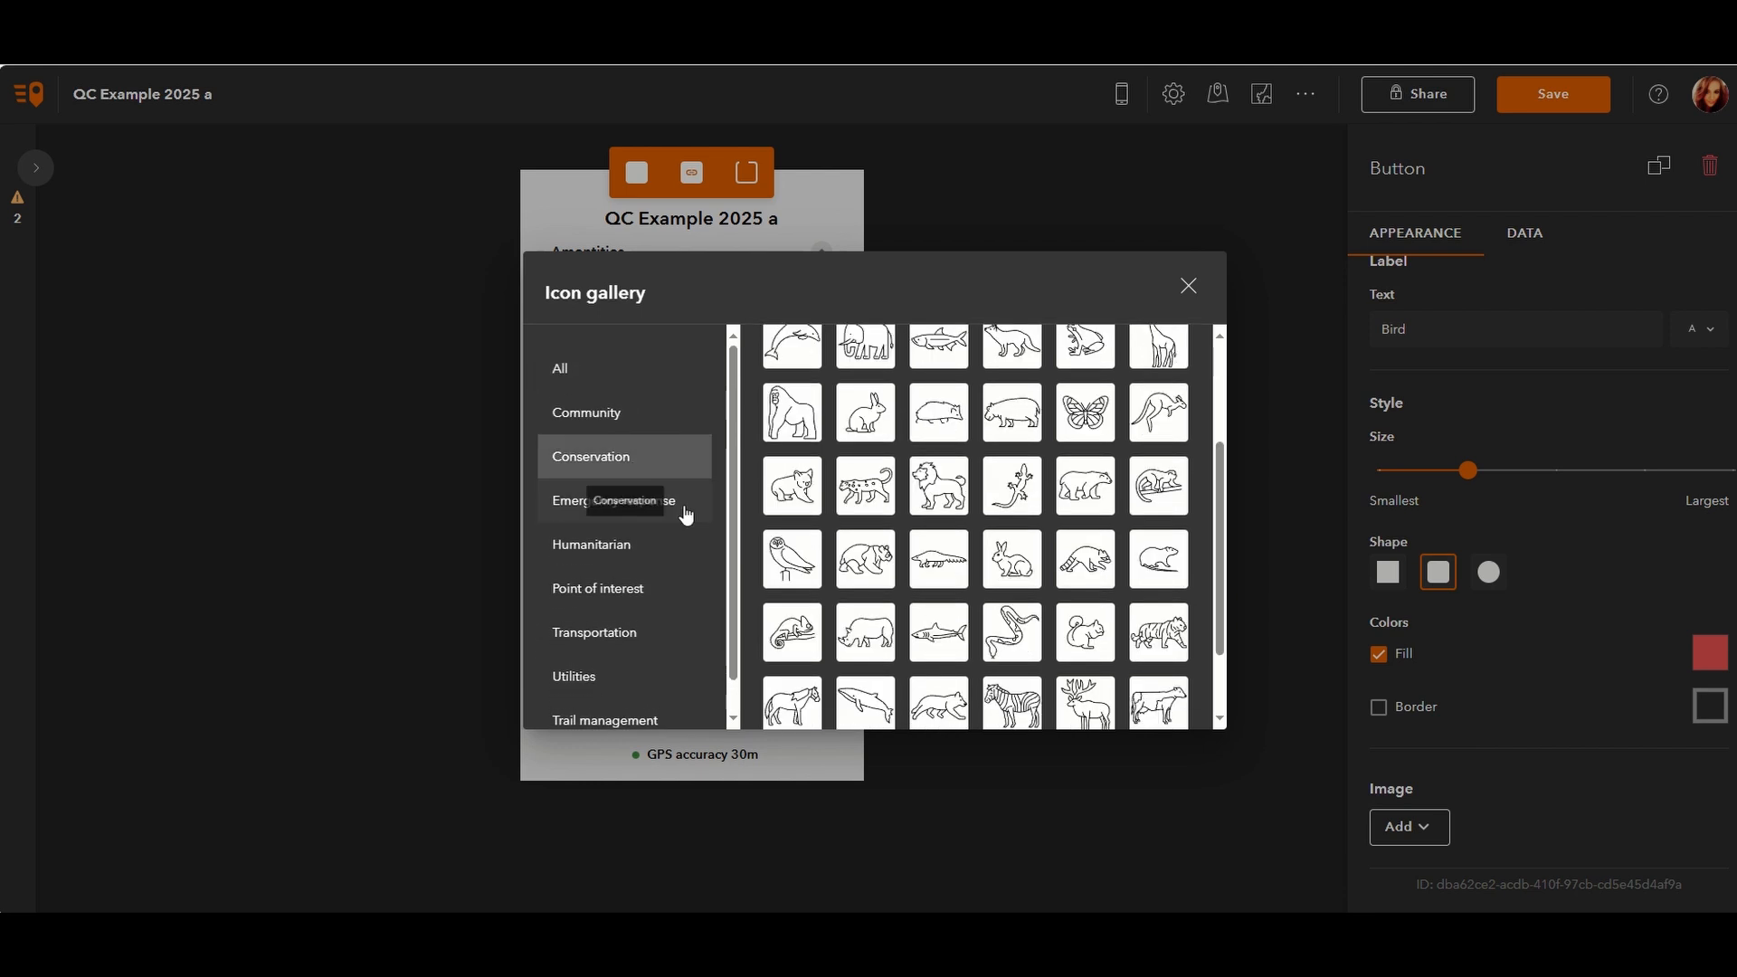
scroll(1018, 536, up, 2)
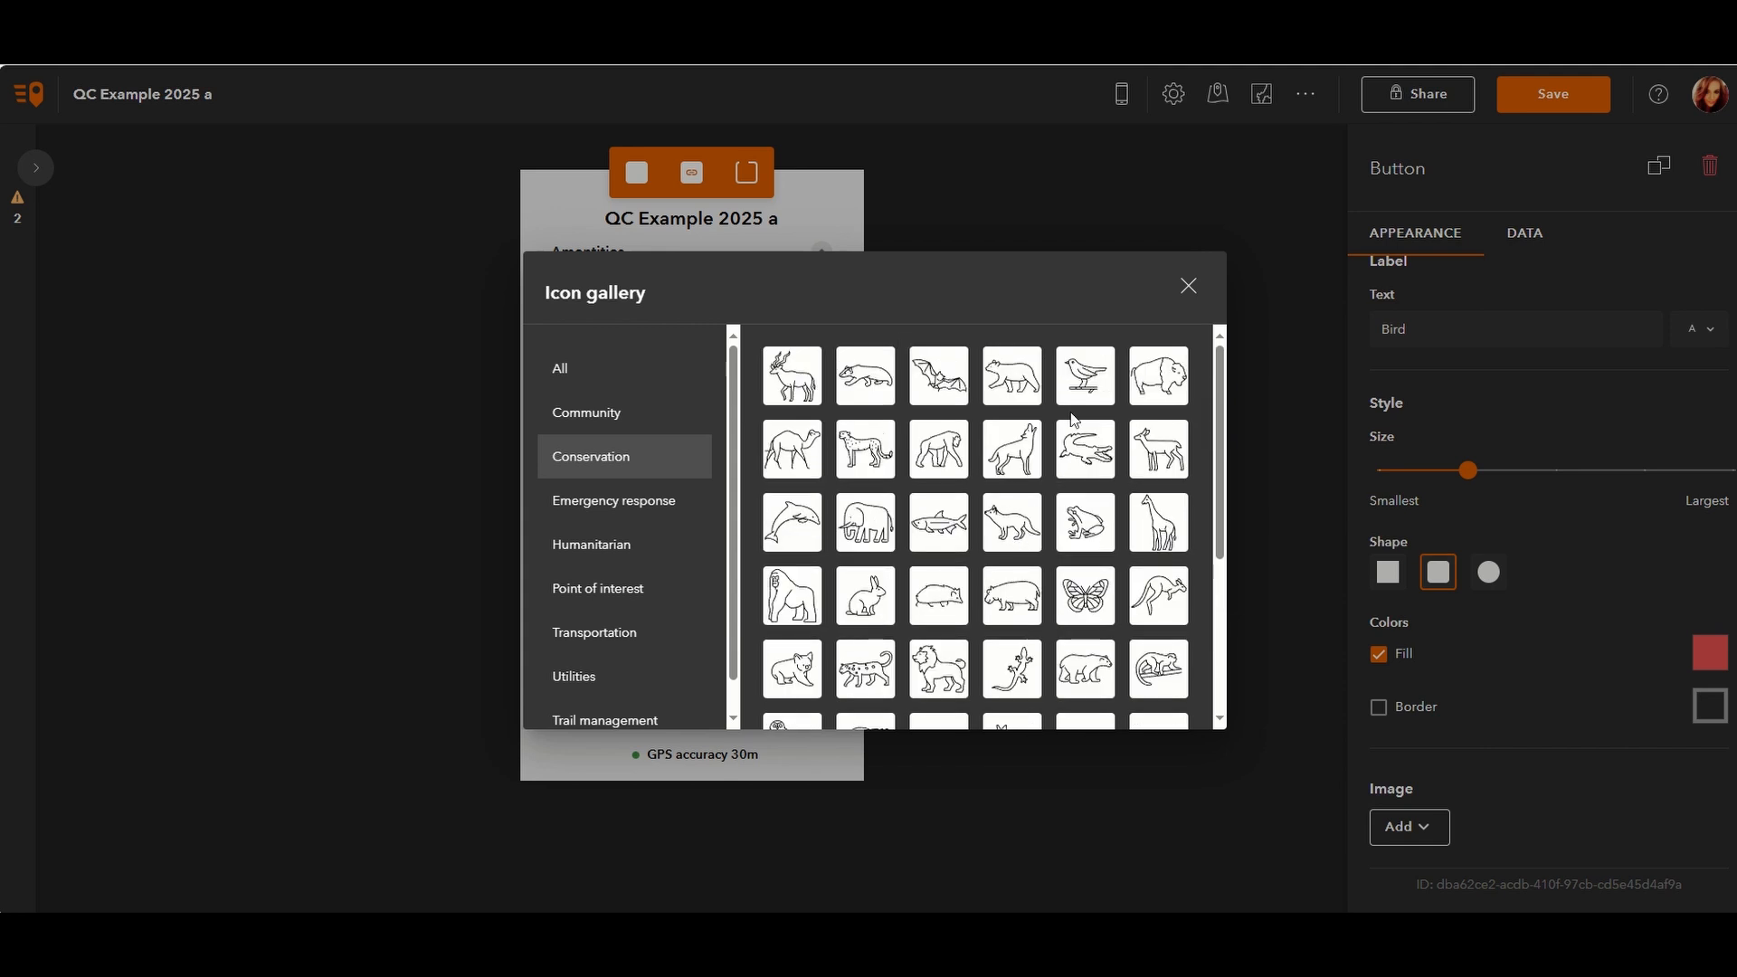
click(1090, 377)
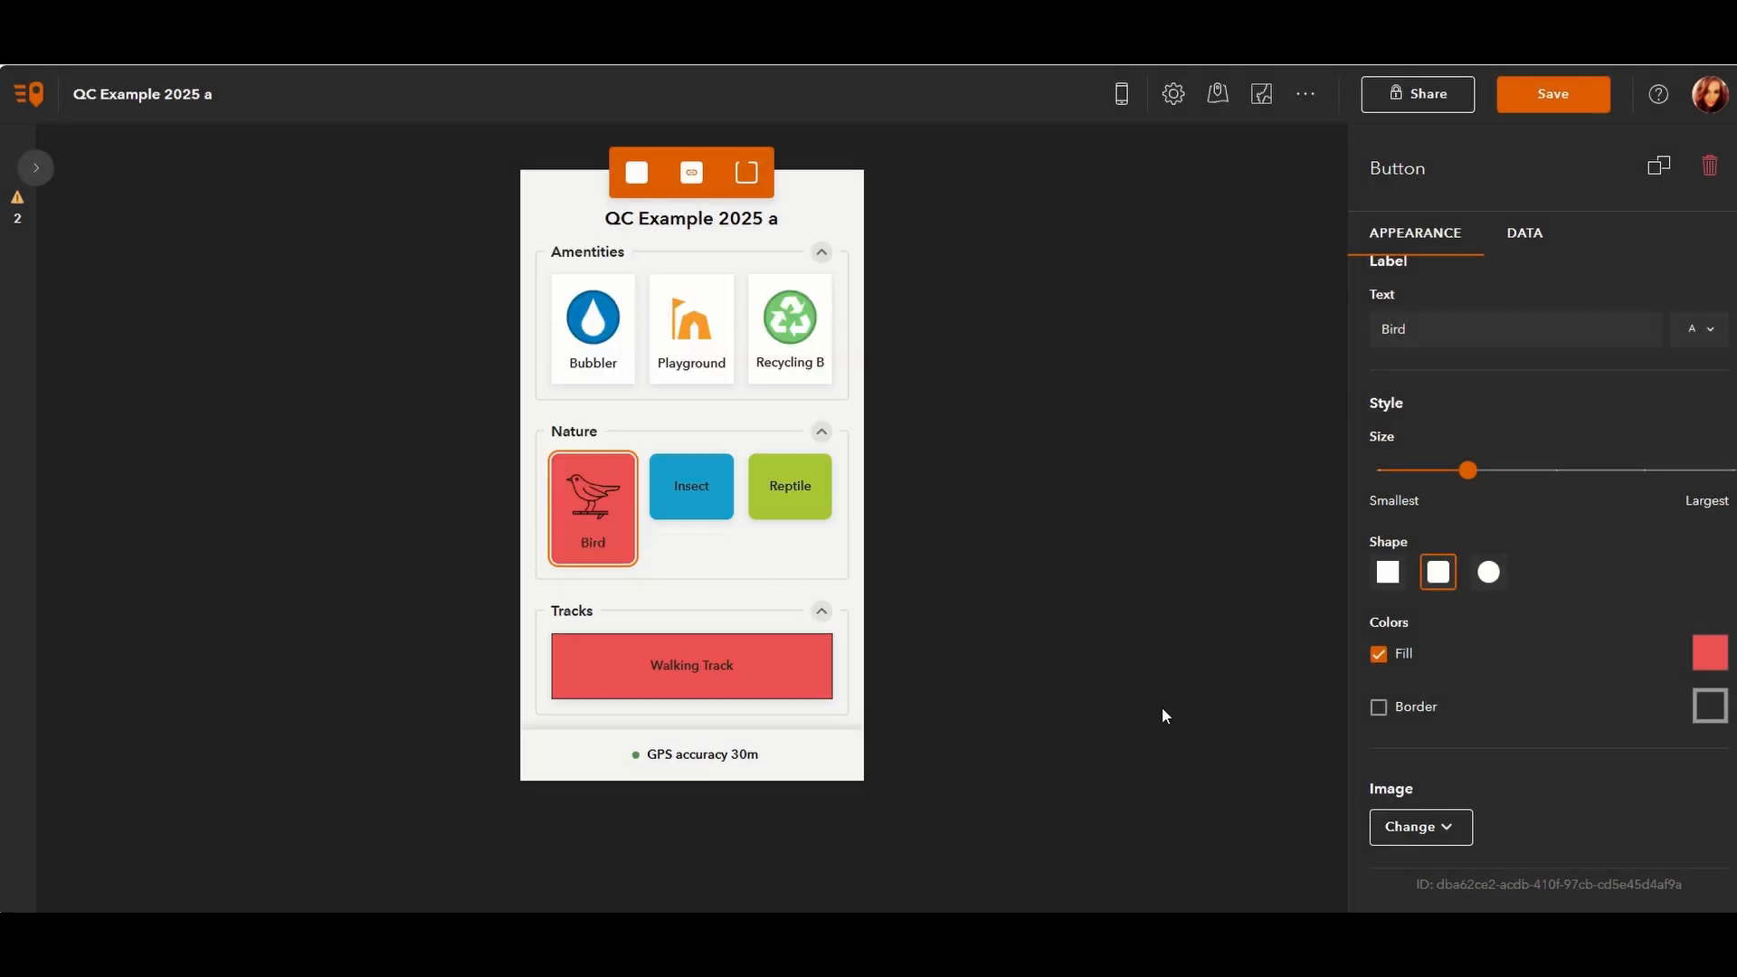
click(690, 486)
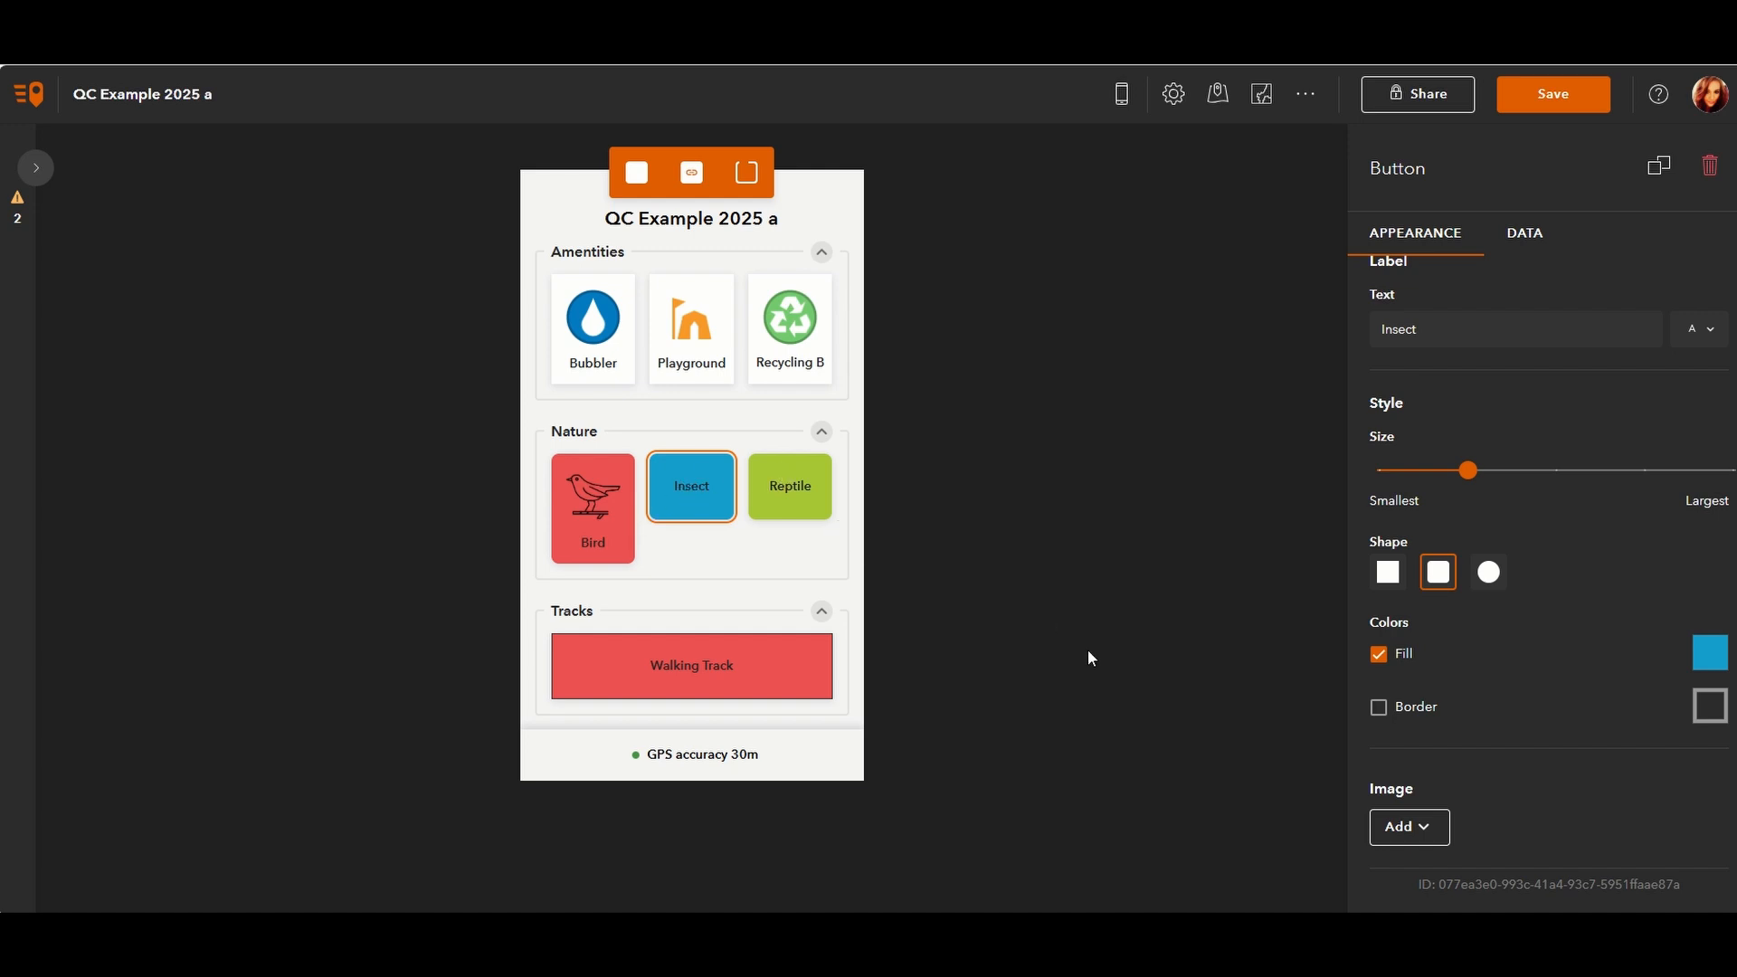
scroll(1579, 679, up, 1)
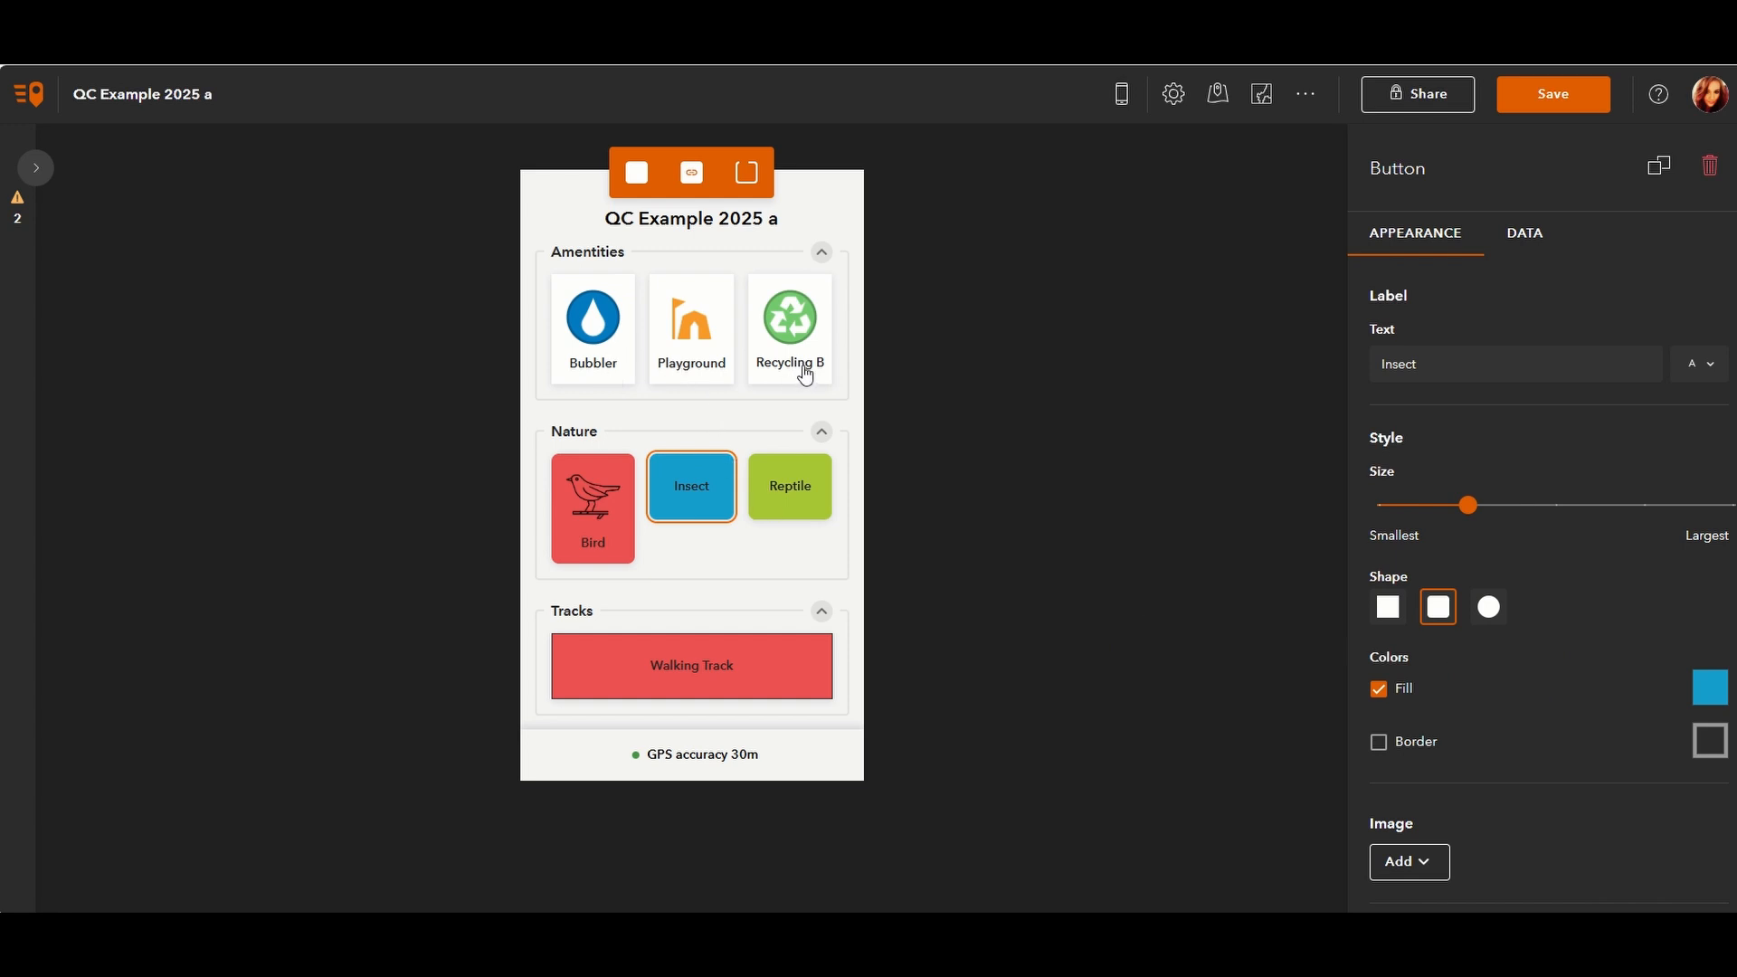
- Turn on photo capture with the camera for the Bubbler, Playground and Recycling Bin buttons together, and save the project
click(576, 341)
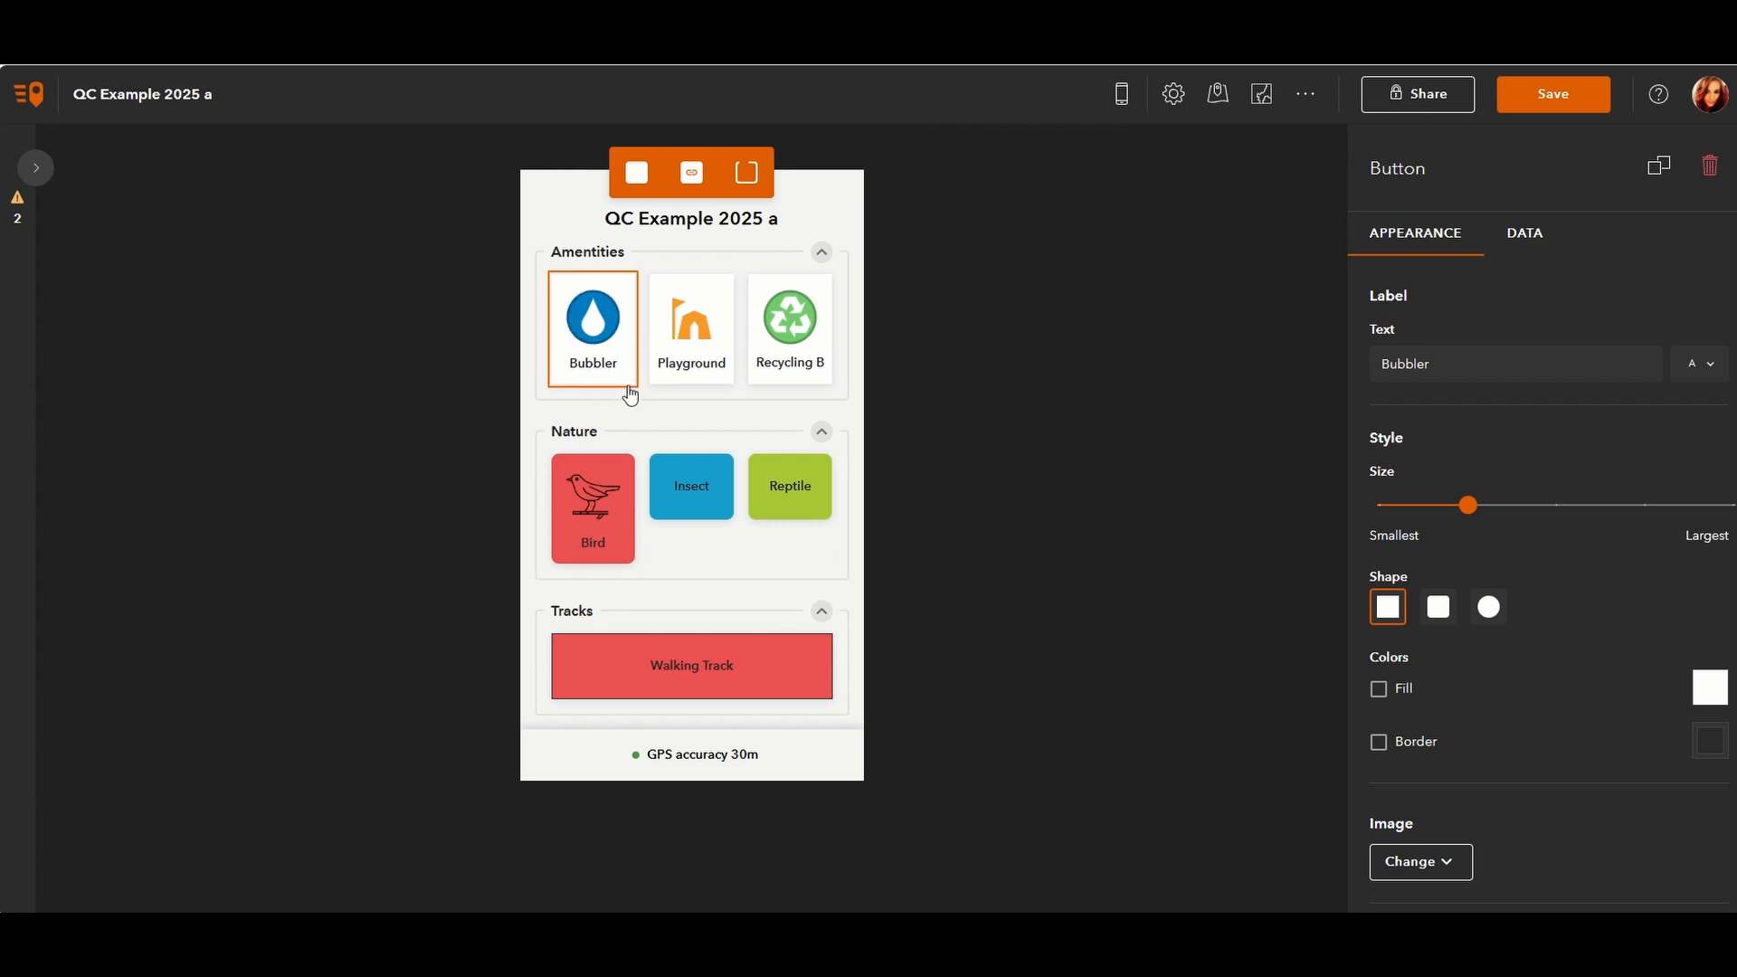
click(691, 331)
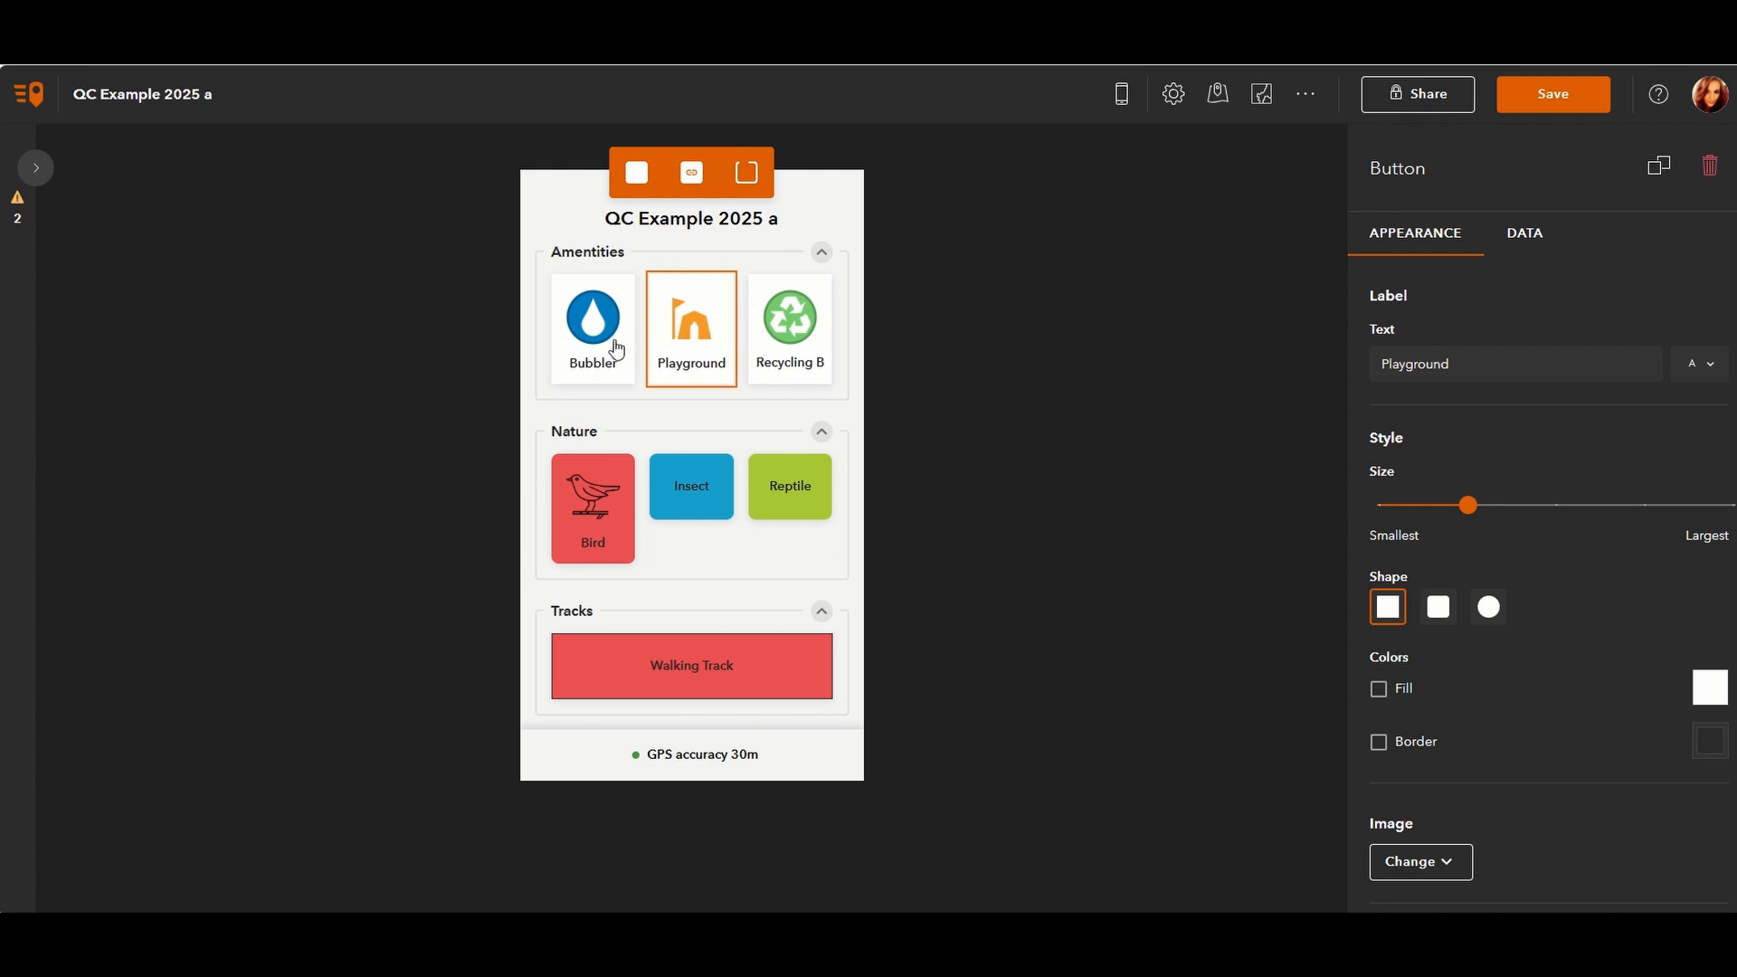
shift+click(594, 339)
shift+click(792, 346)
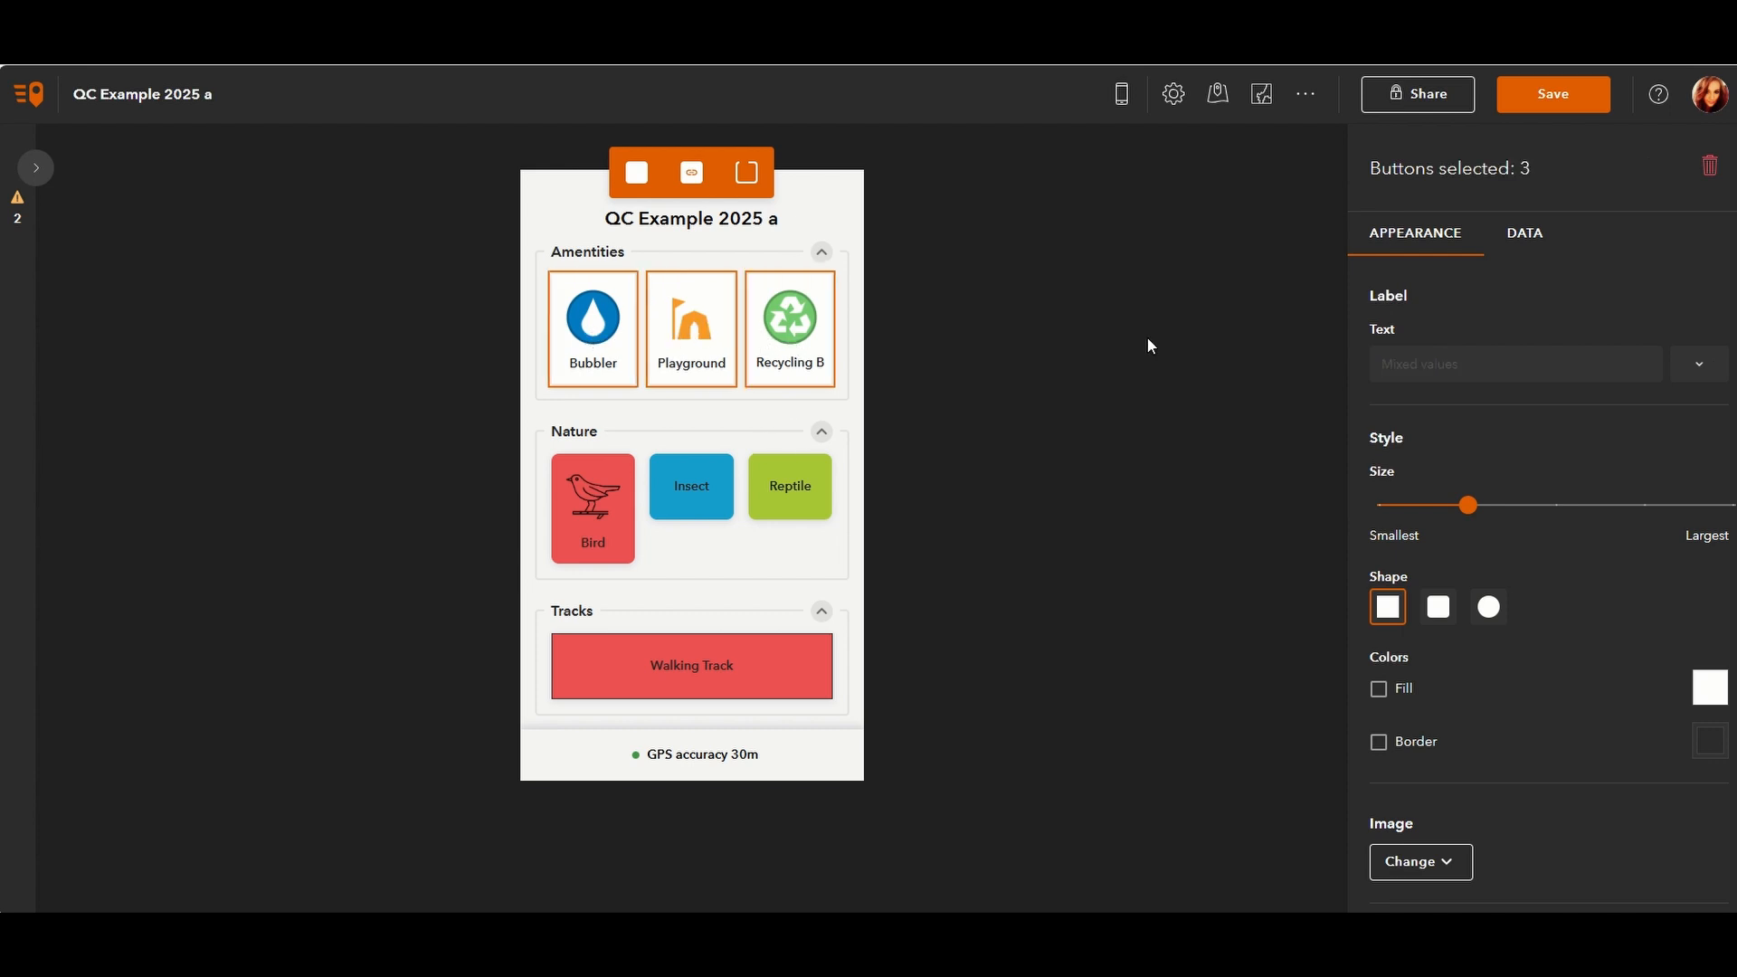
click(1526, 236)
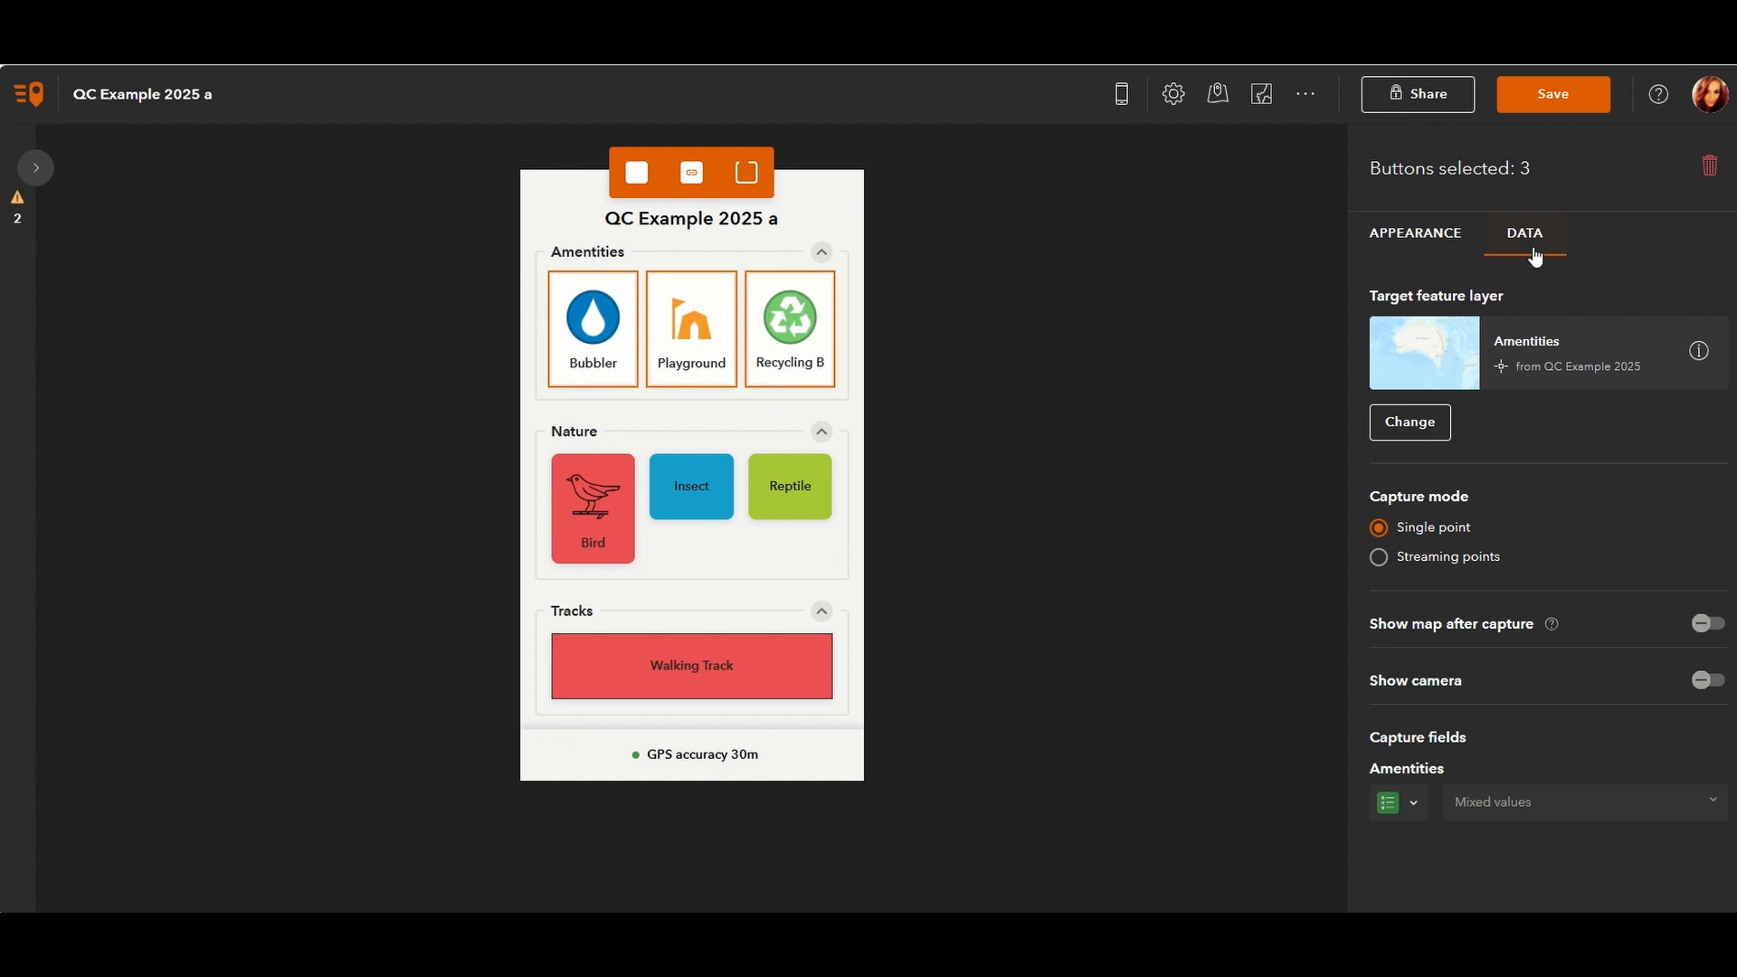
click(1707, 680)
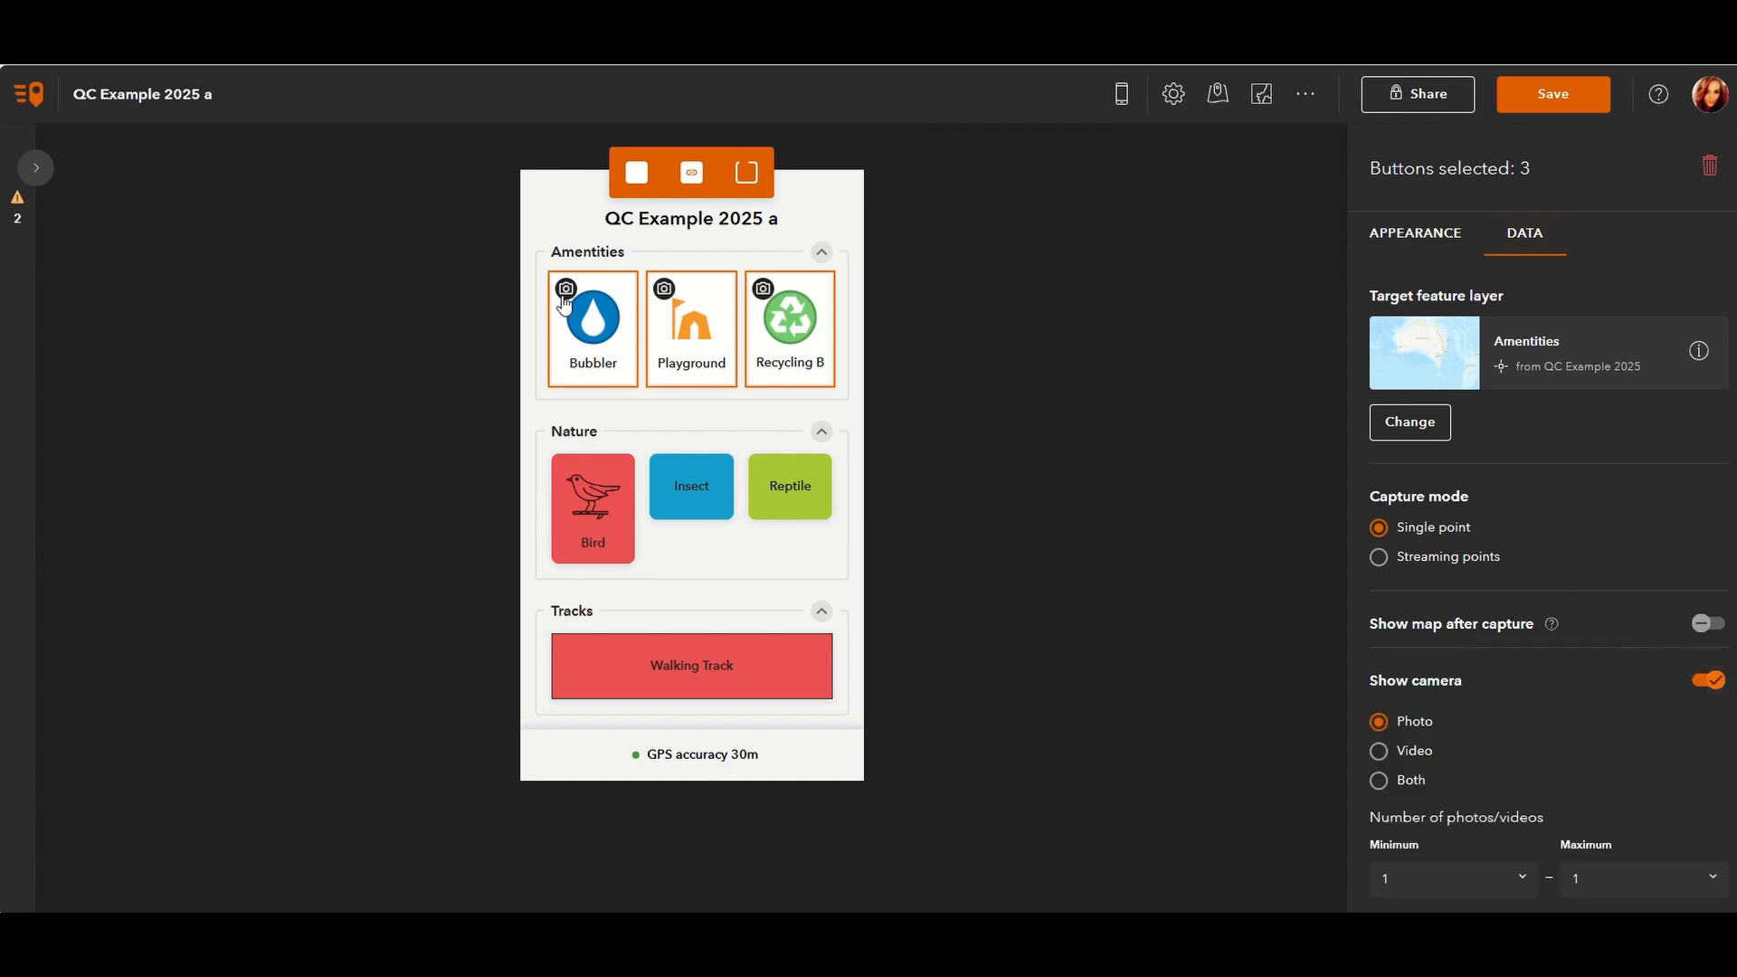
click(930, 331)
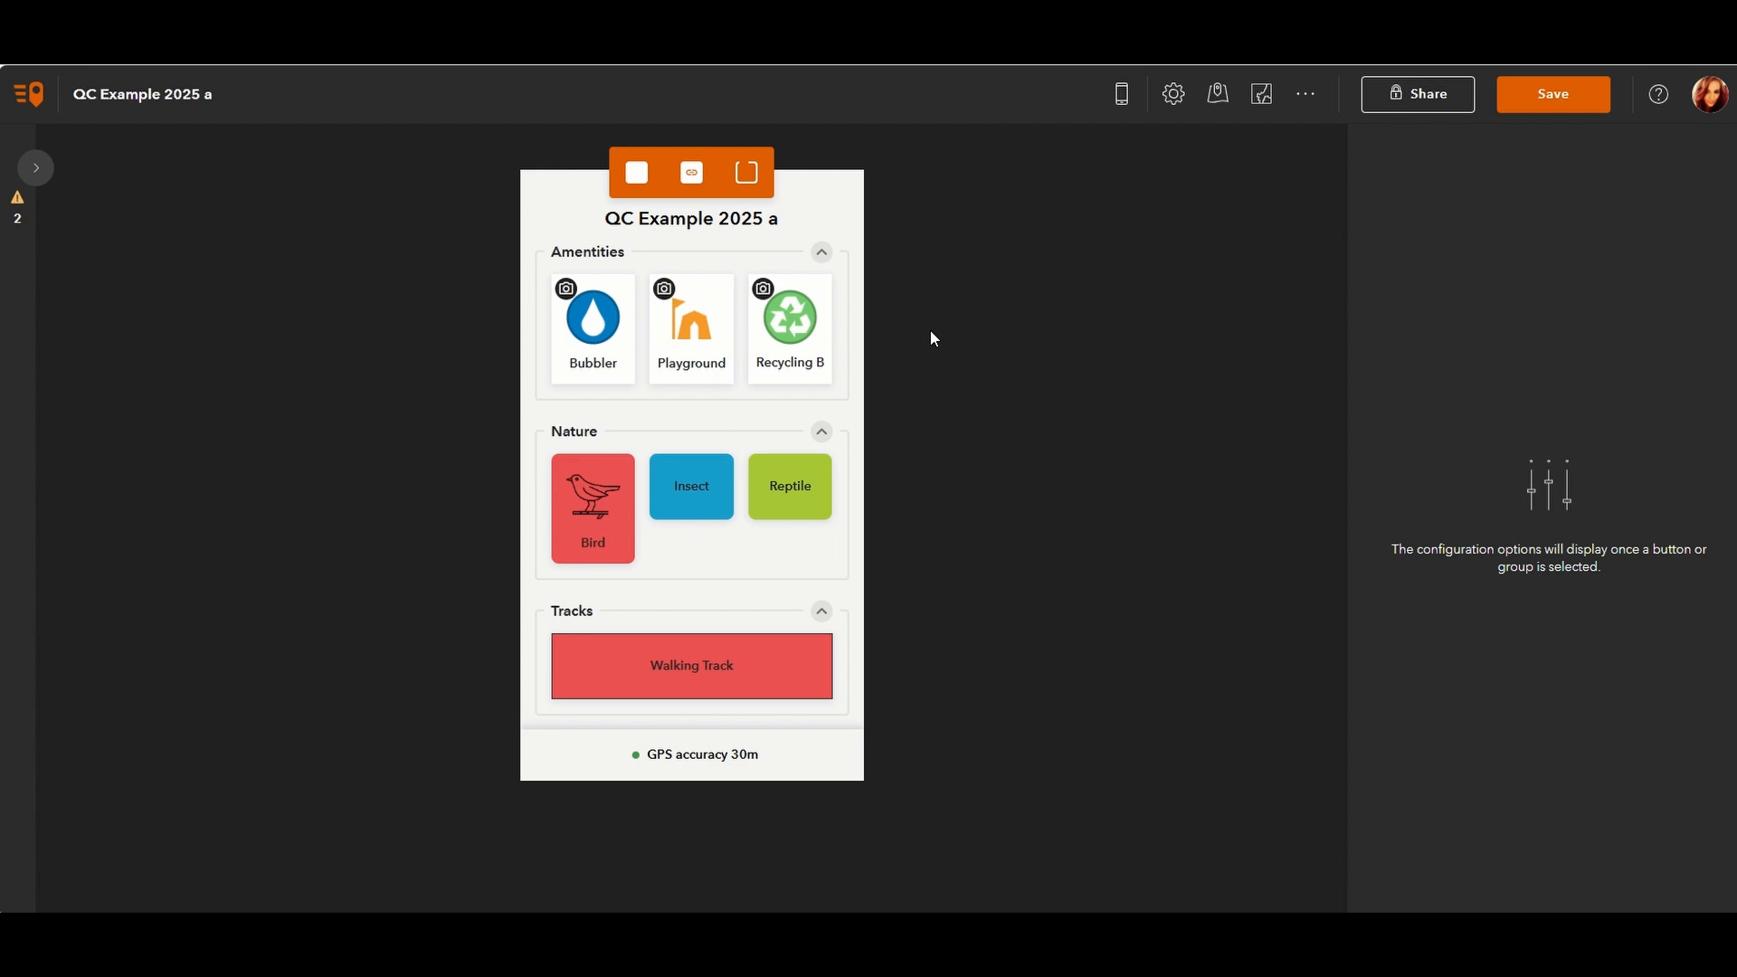
click(1568, 101)
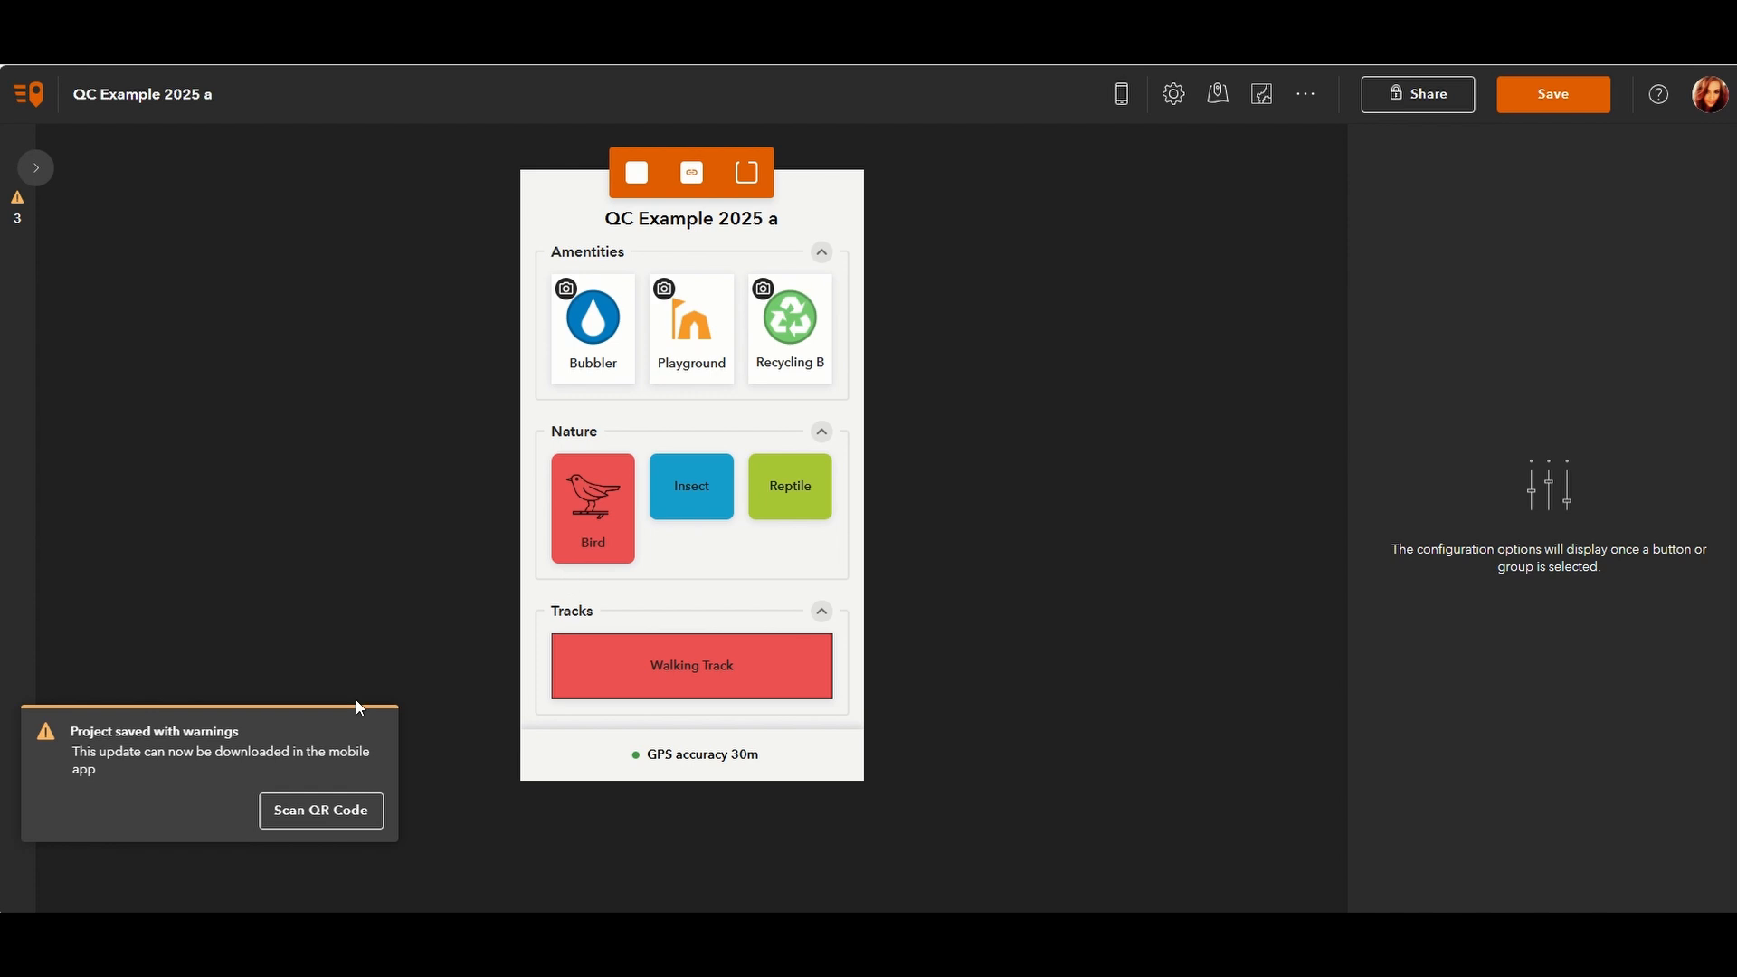
- Share the project and its QC Example 2025 layer with the organization, and display the project's QR code
click(1394, 88)
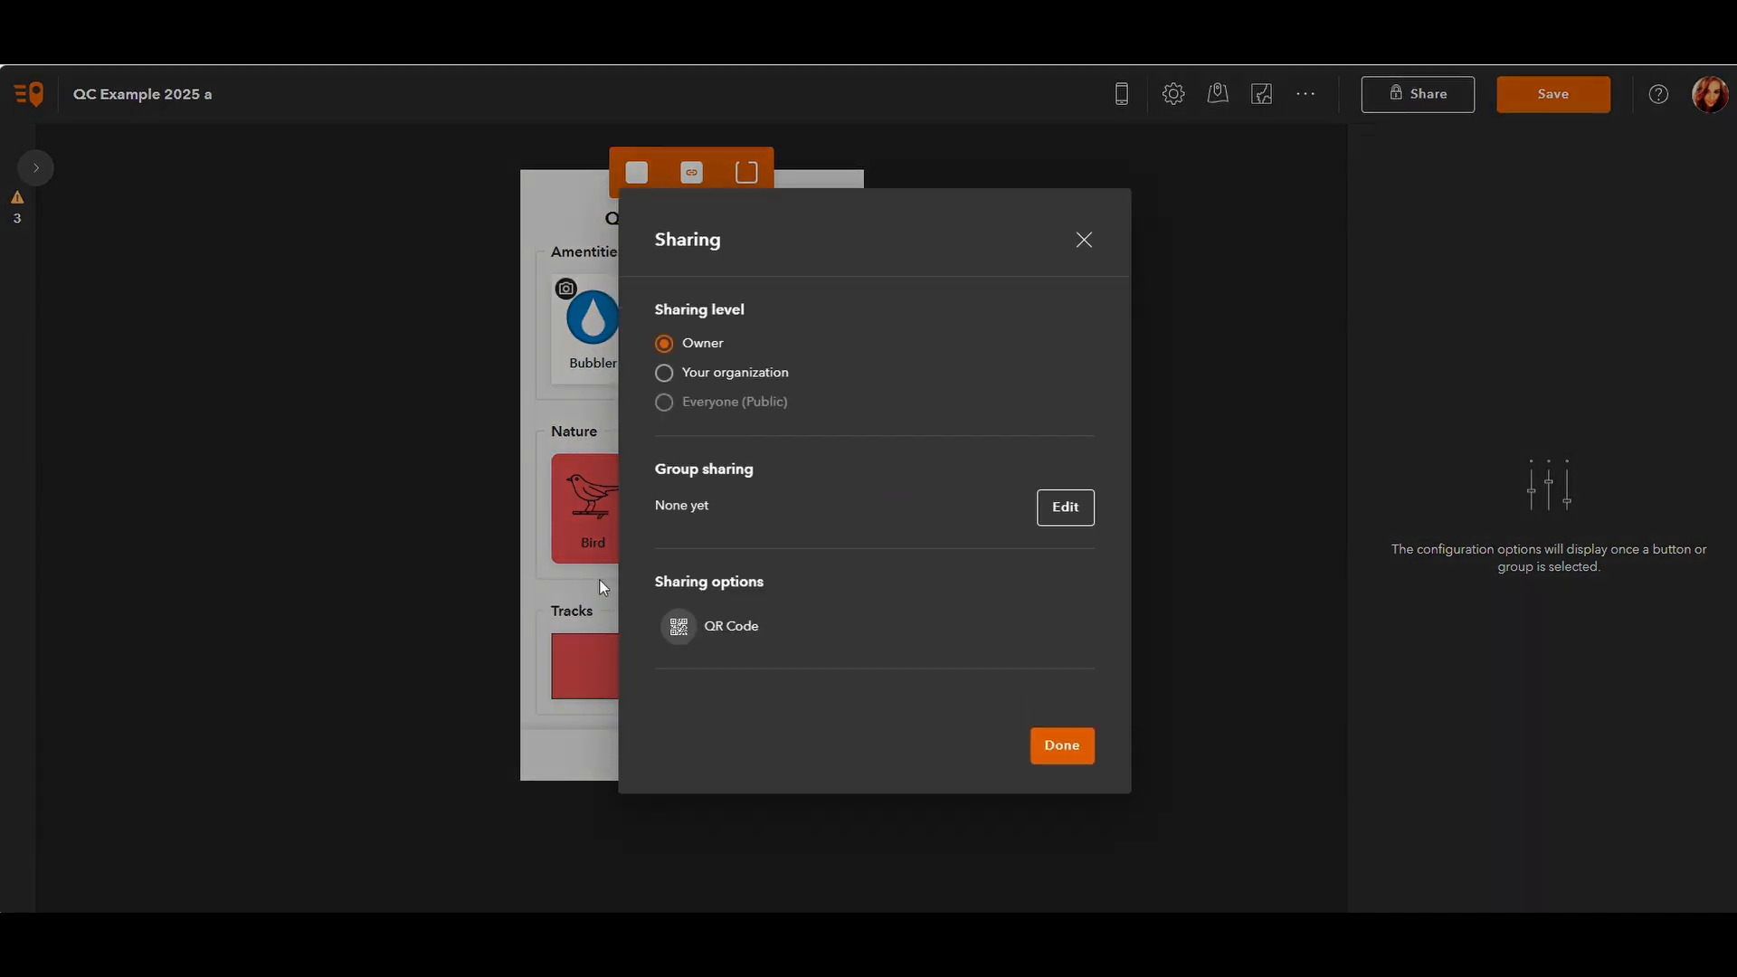
click(665, 364)
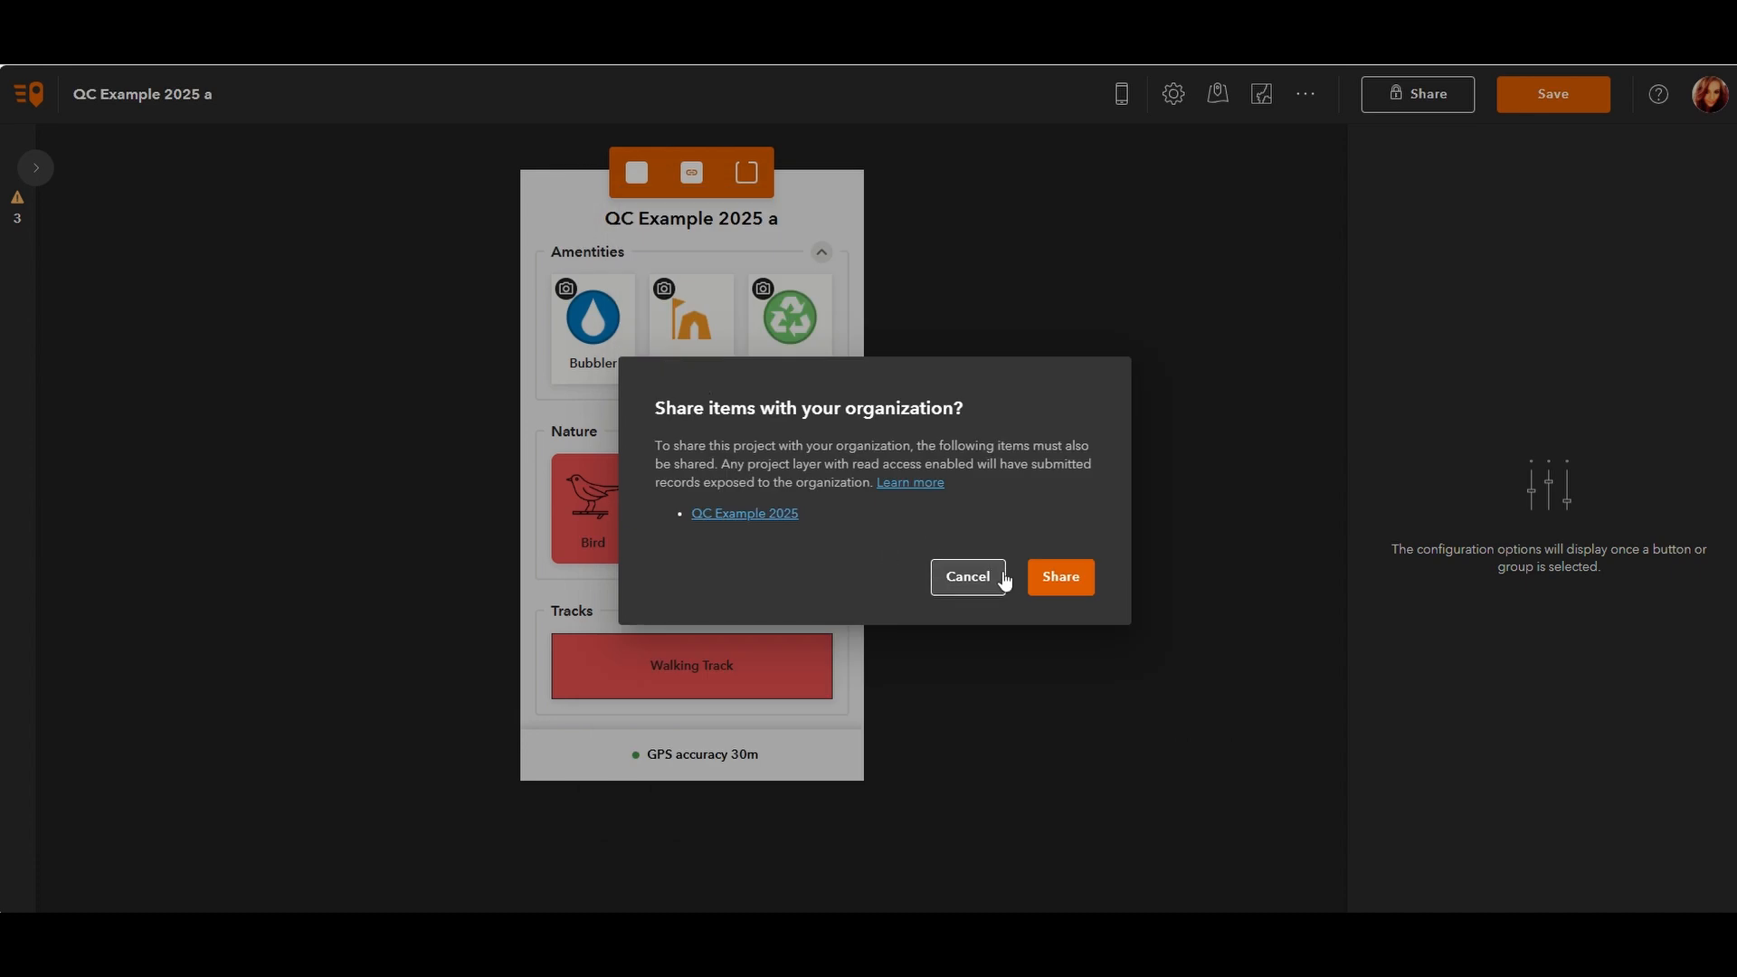
click(1056, 576)
click(842, 624)
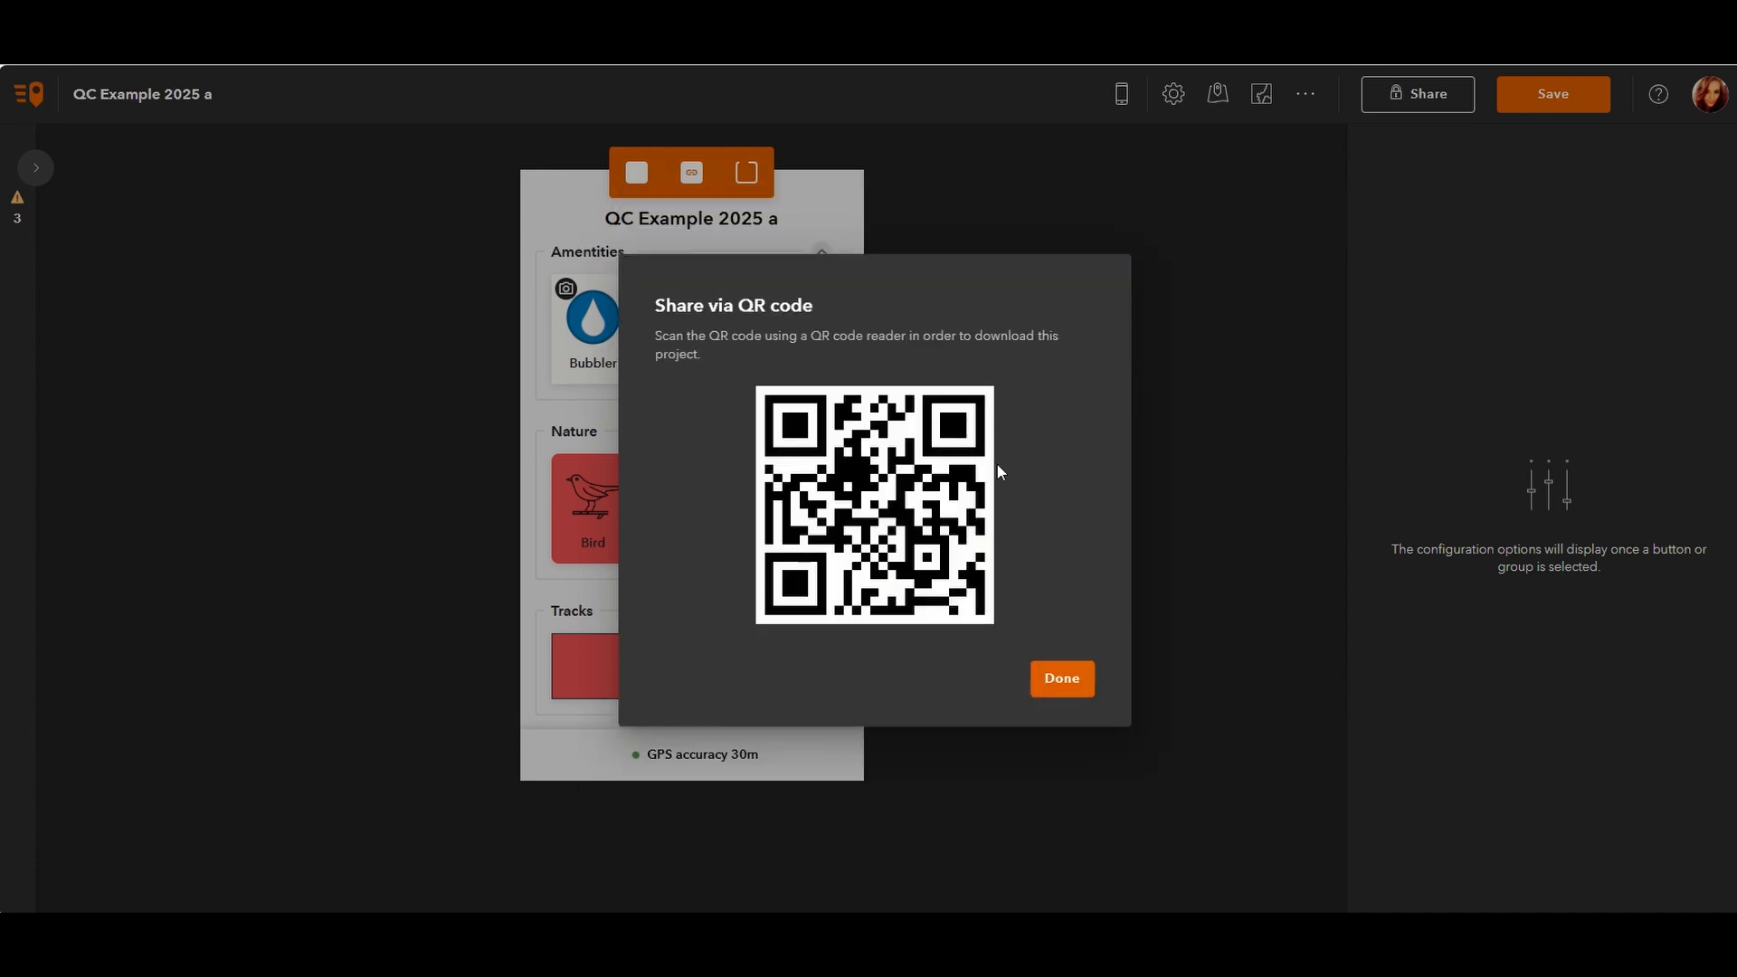